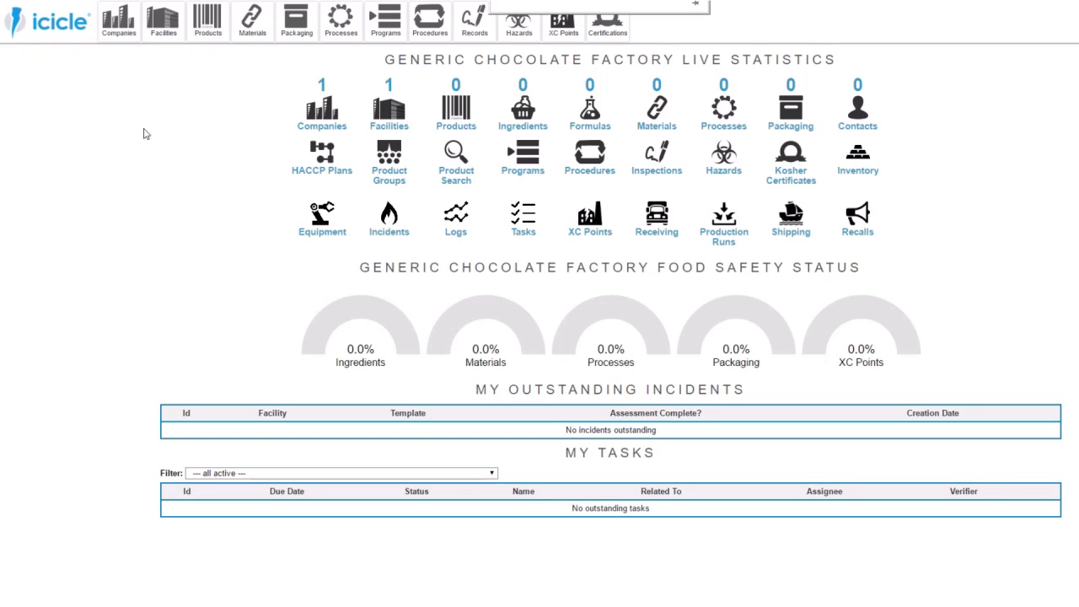
# - Open the process list's suggestions and mark Receiving, Refrigerated Storage, Dry Storage and Weighing
pyautogui.click(718, 114)
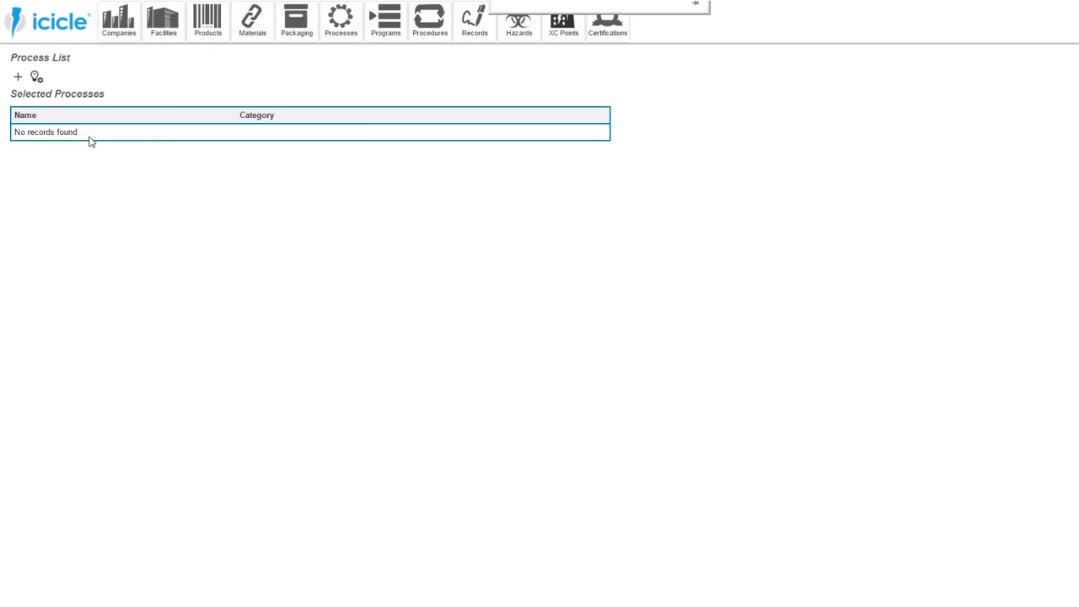
pyautogui.click(37, 78)
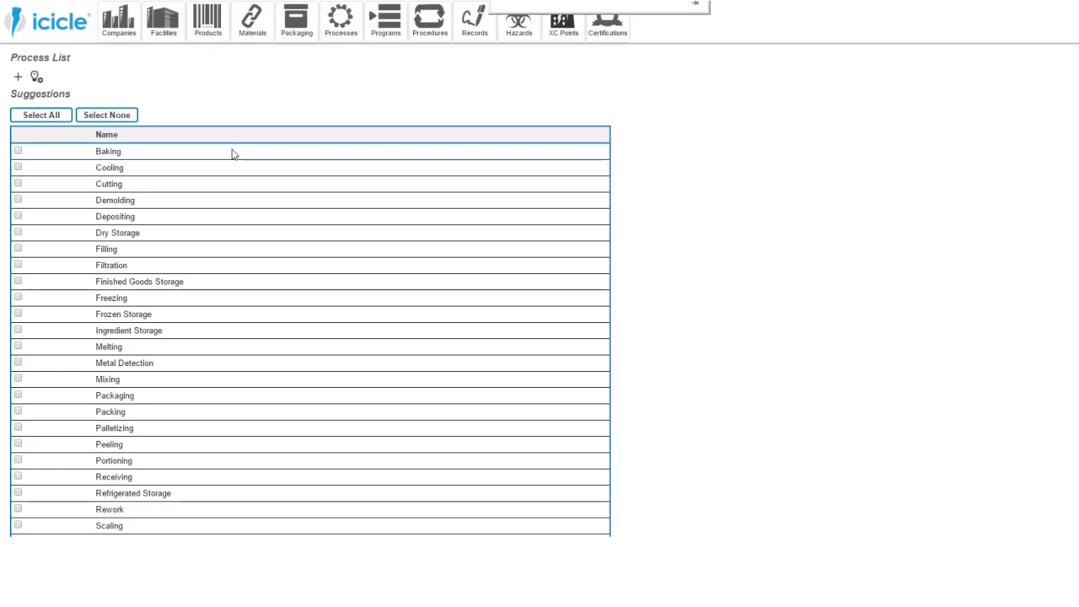
pyautogui.scroll(-3, 179, 259)
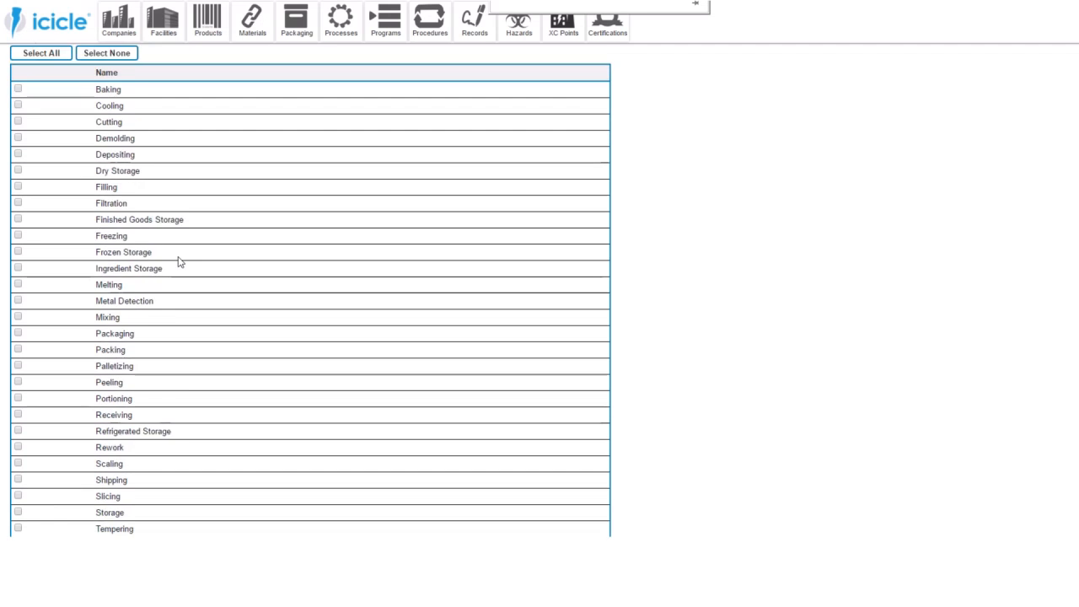
pyautogui.click(18, 351)
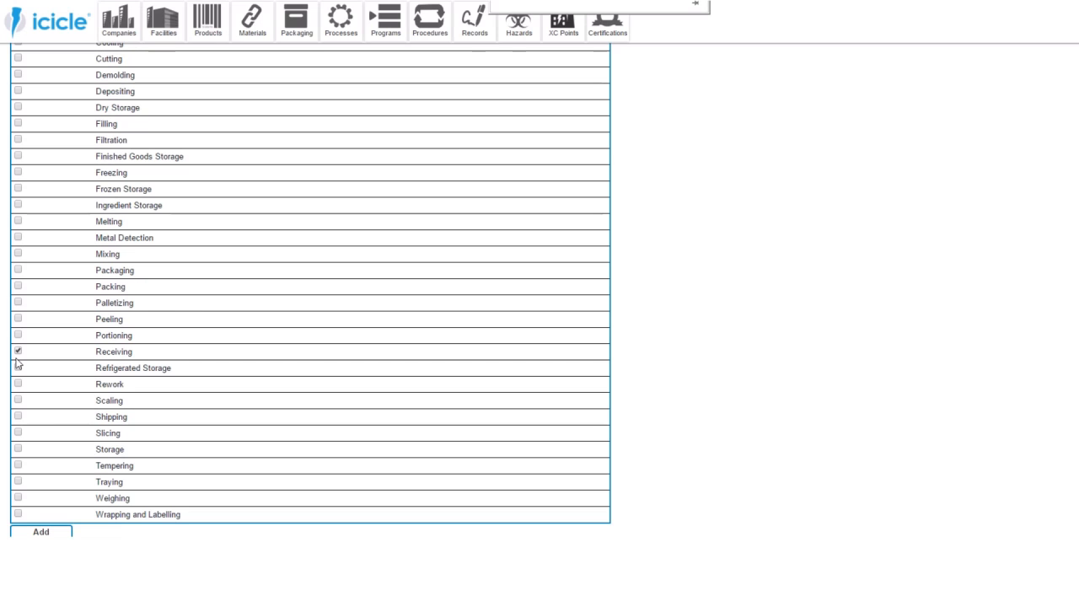
pyautogui.click(18, 367)
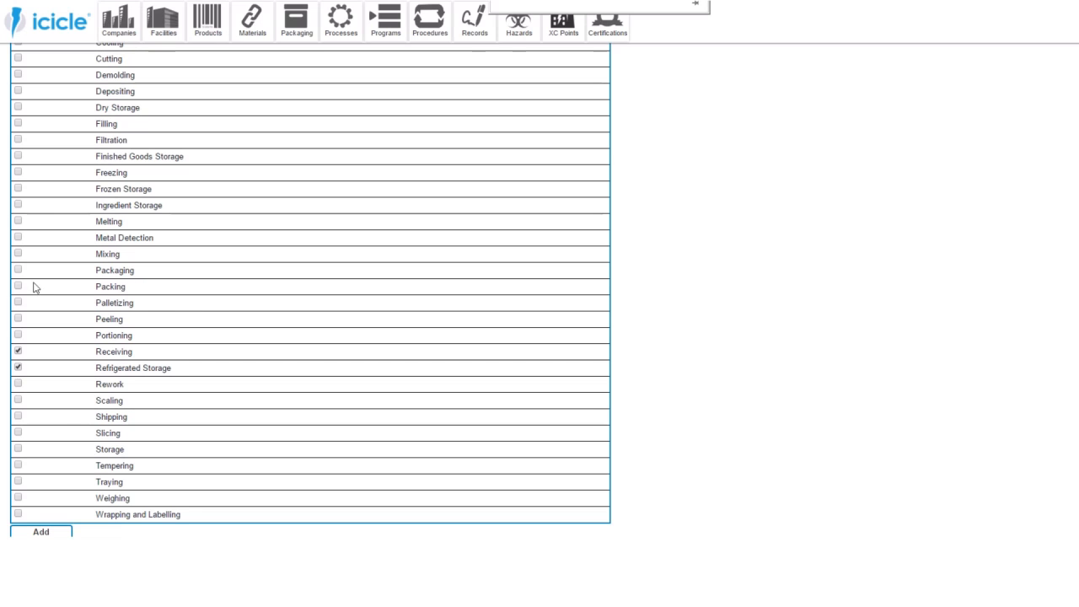
pyautogui.click(18, 108)
pyautogui.click(18, 497)
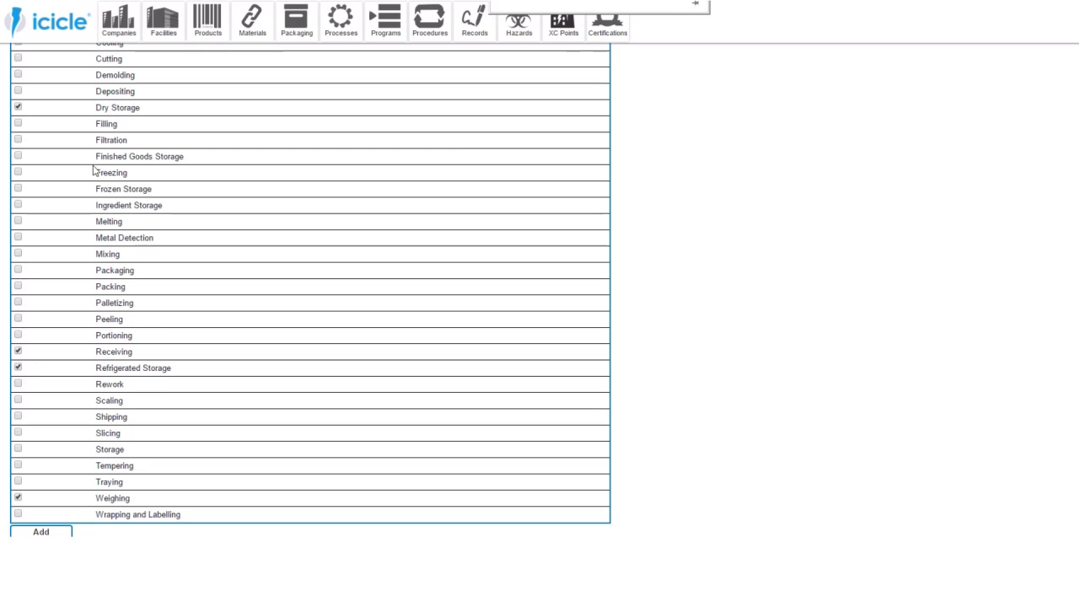
# - Mark the chocolate production processes Melting, Tempering, Filling, Cooling and Demolding in the suggestions
pyautogui.click(18, 221)
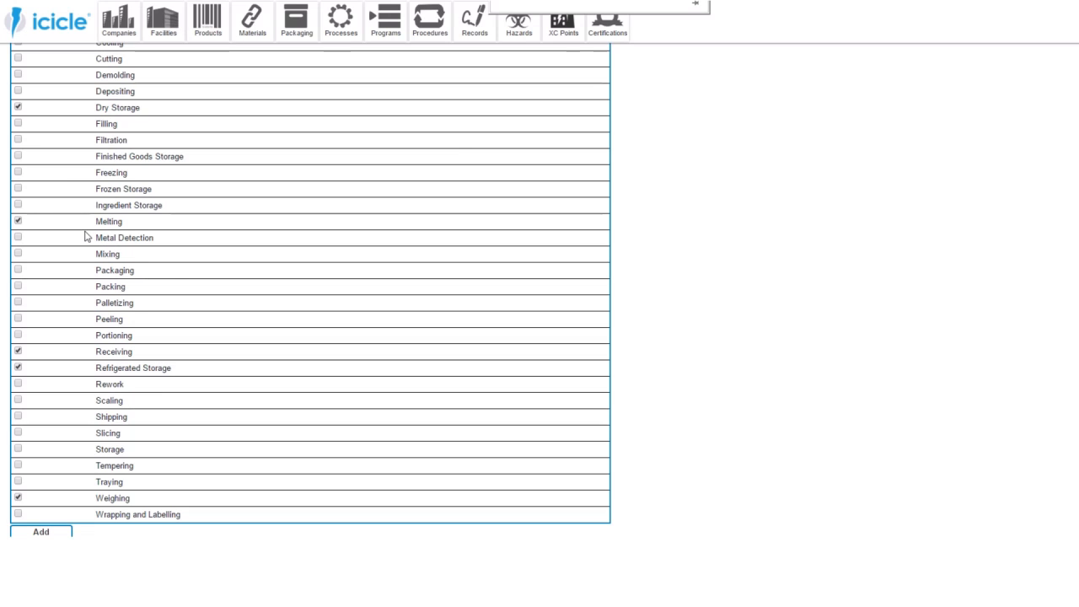
pyautogui.click(36, 463)
pyautogui.click(18, 123)
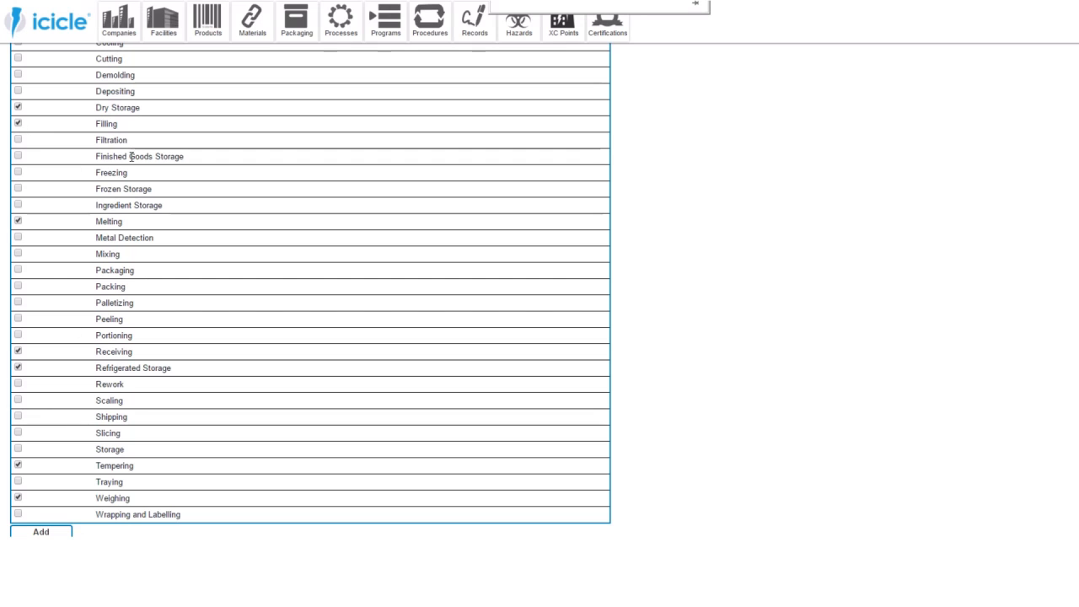
pyautogui.scroll(2, 86, 144)
pyautogui.click(18, 105)
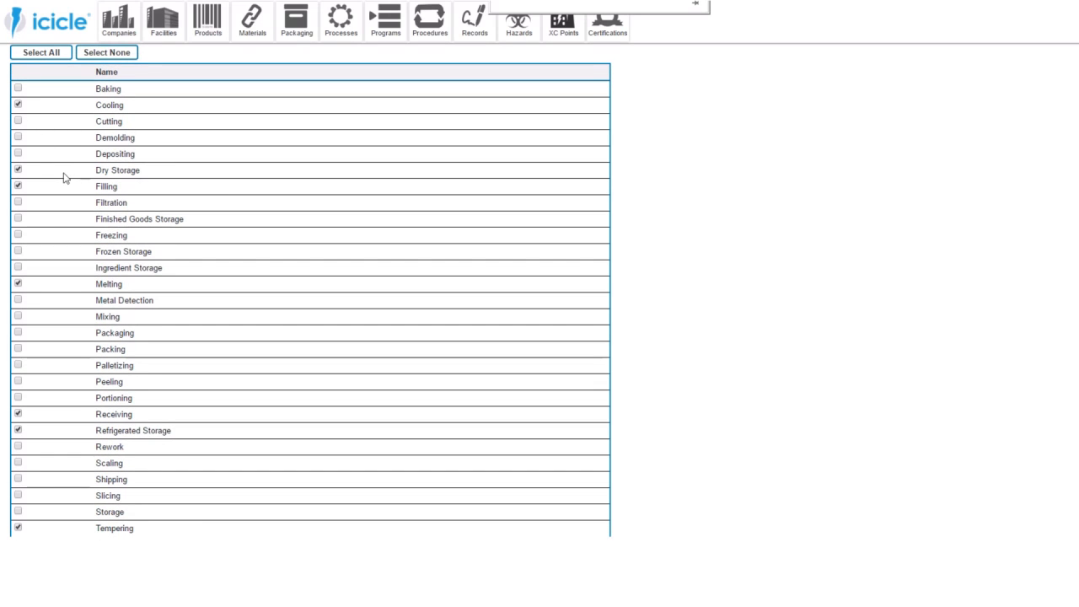
pyautogui.click(17, 137)
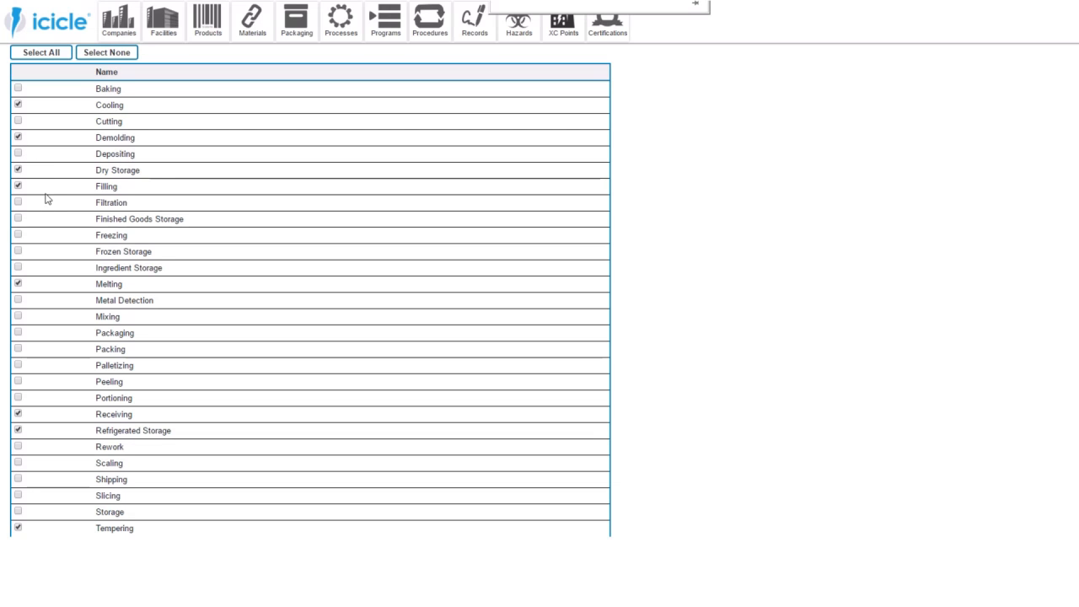
# - Mark Wrapping and Labelling, Packing, Palletizing, Finished Goods Storage, Shipping and Rework, and add all marked processes to the process list
pyautogui.scroll(-3, 46, 201)
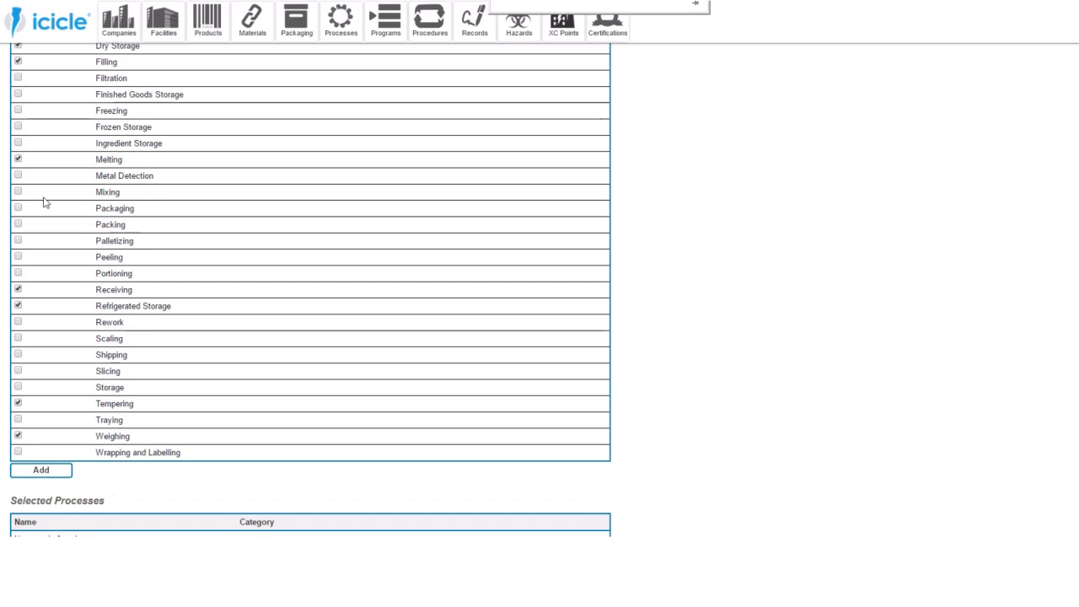
pyautogui.click(17, 452)
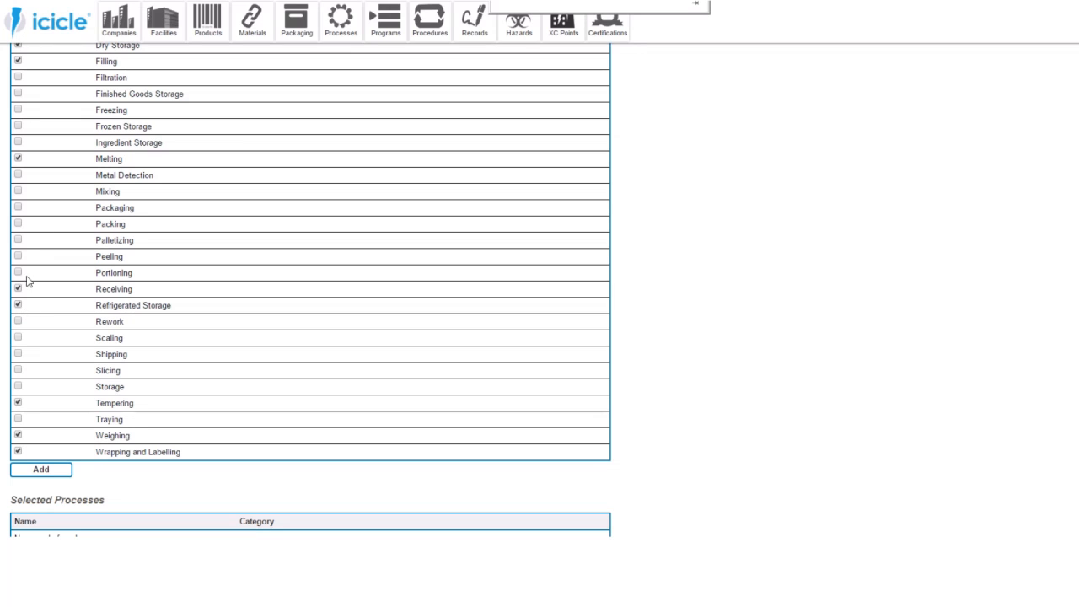
pyautogui.click(18, 224)
pyautogui.click(17, 240)
pyautogui.click(18, 93)
pyautogui.click(18, 354)
pyautogui.click(19, 322)
pyautogui.scroll(3, 141, 267)
pyautogui.scroll(2, 139, 266)
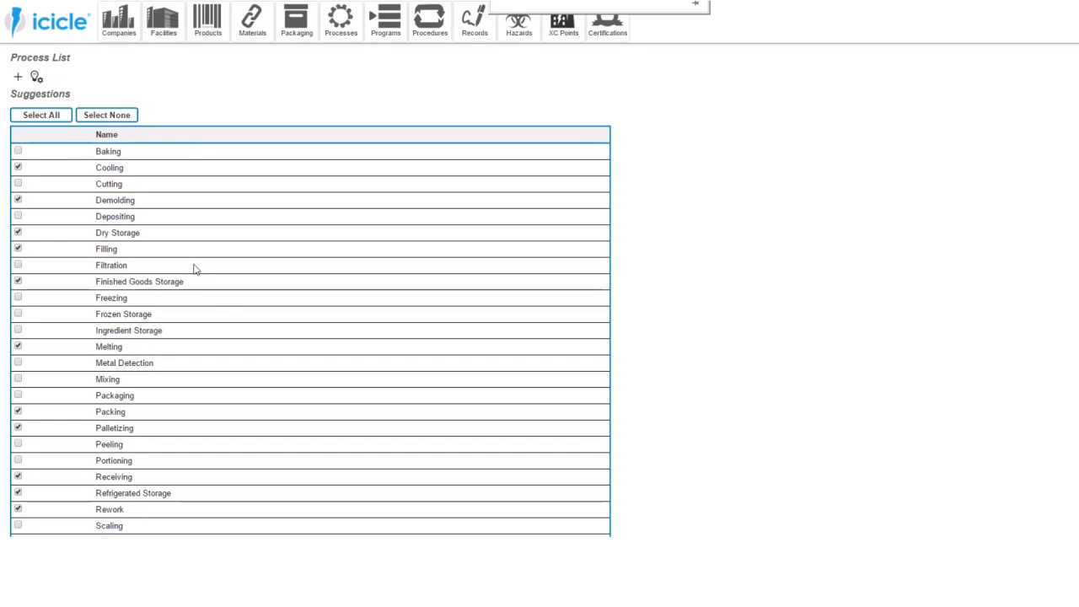
pyautogui.scroll(-3, 229, 315)
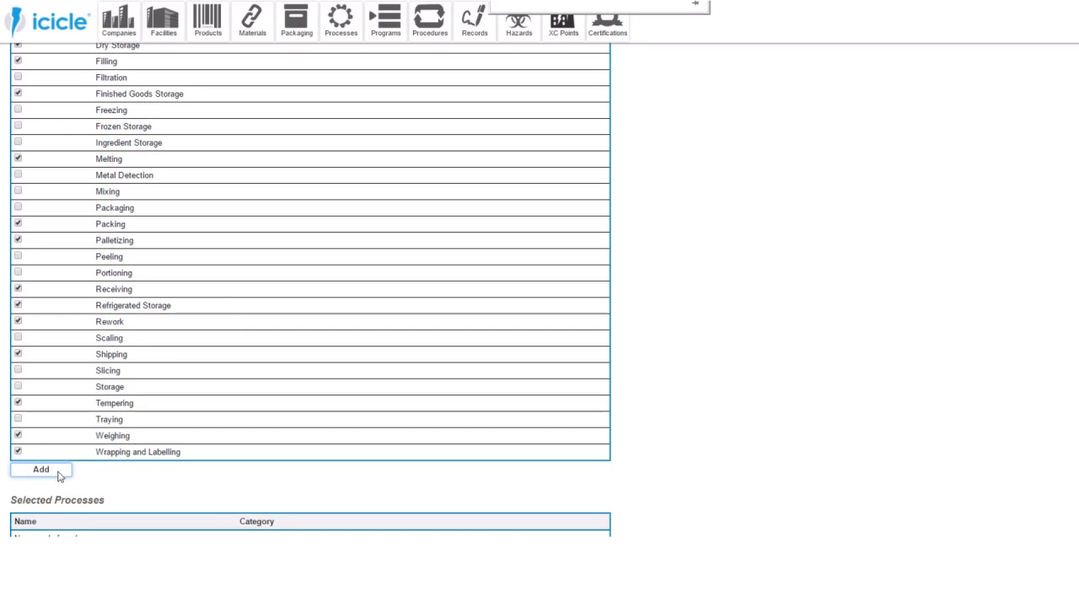
pyautogui.click(57, 477)
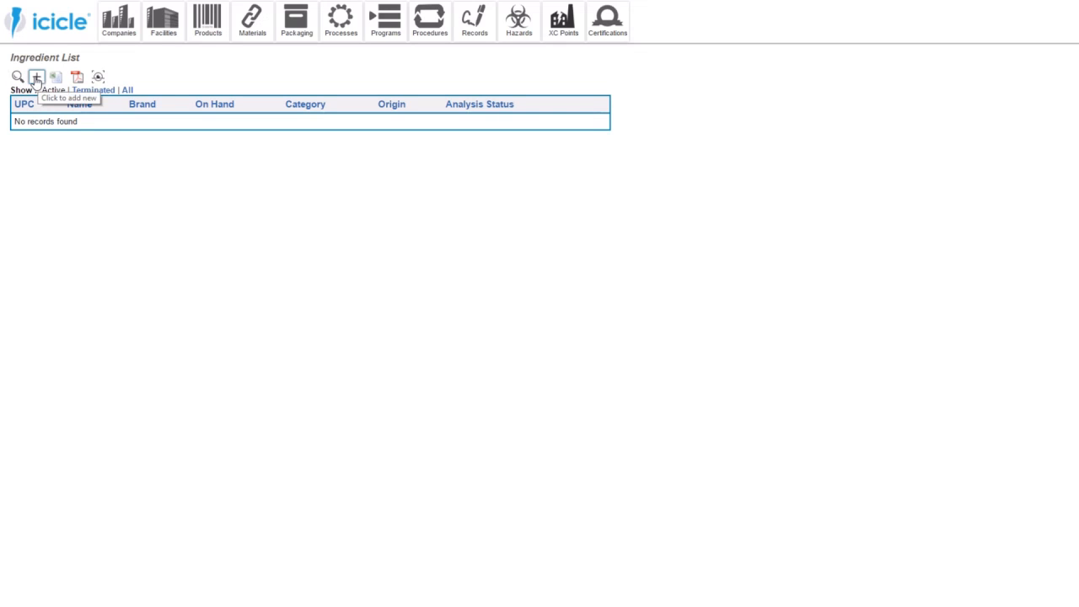
# - Search the External Only ingredients for "Lait Clair" and add Lait Clair Milk Chocolate 20; 2x5 & 8x1 kg
pyautogui.click(17, 78)
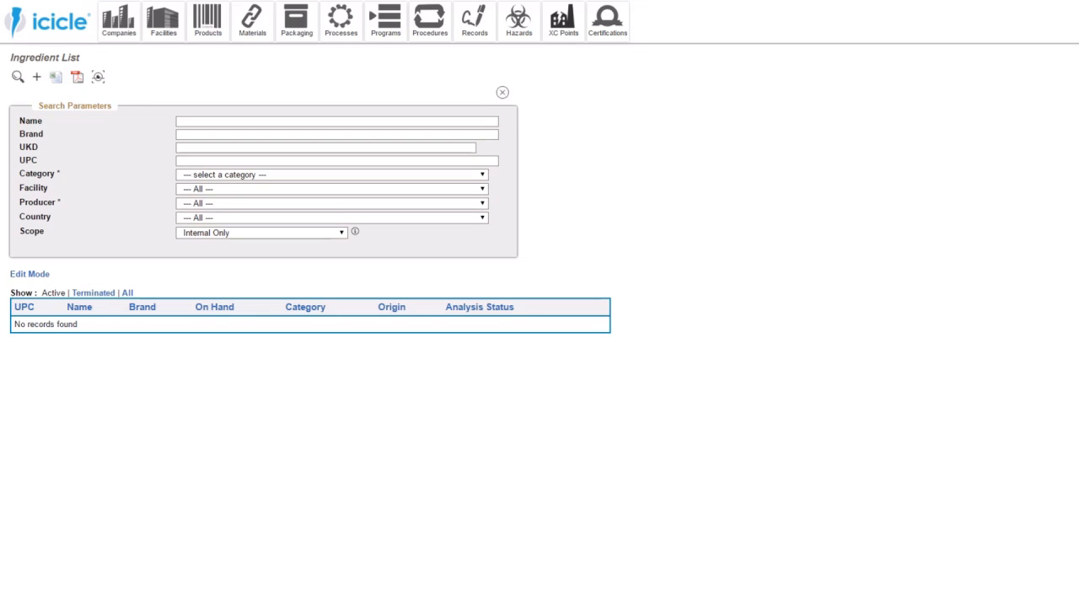
pyautogui.click(247, 122)
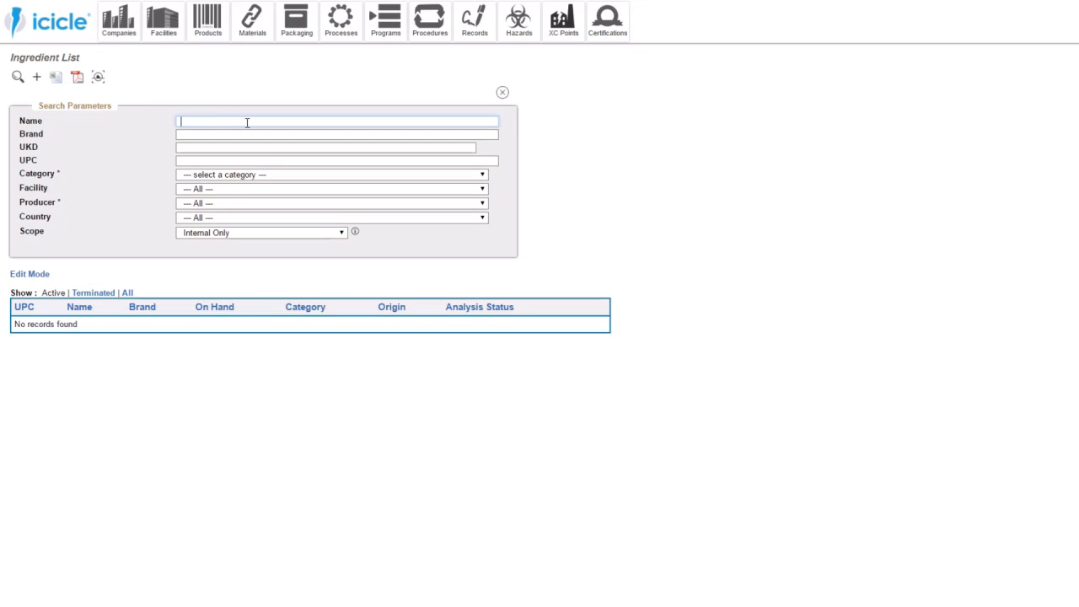
pyautogui.write('Lait Clair')
pyautogui.press('Return')
pyautogui.click(213, 238)
pyautogui.click(213, 253)
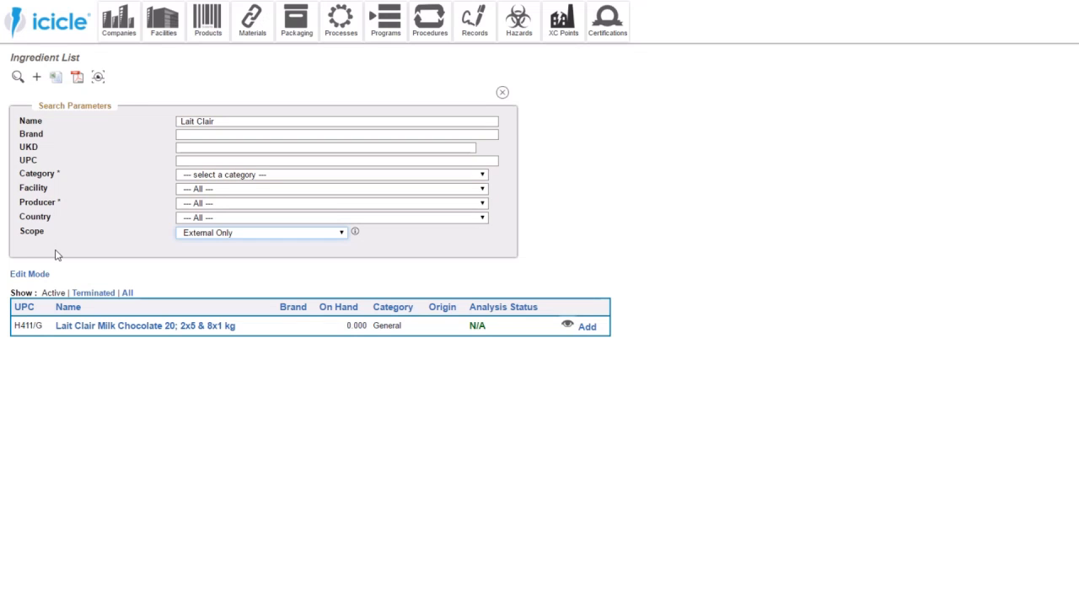
pyautogui.click(589, 328)
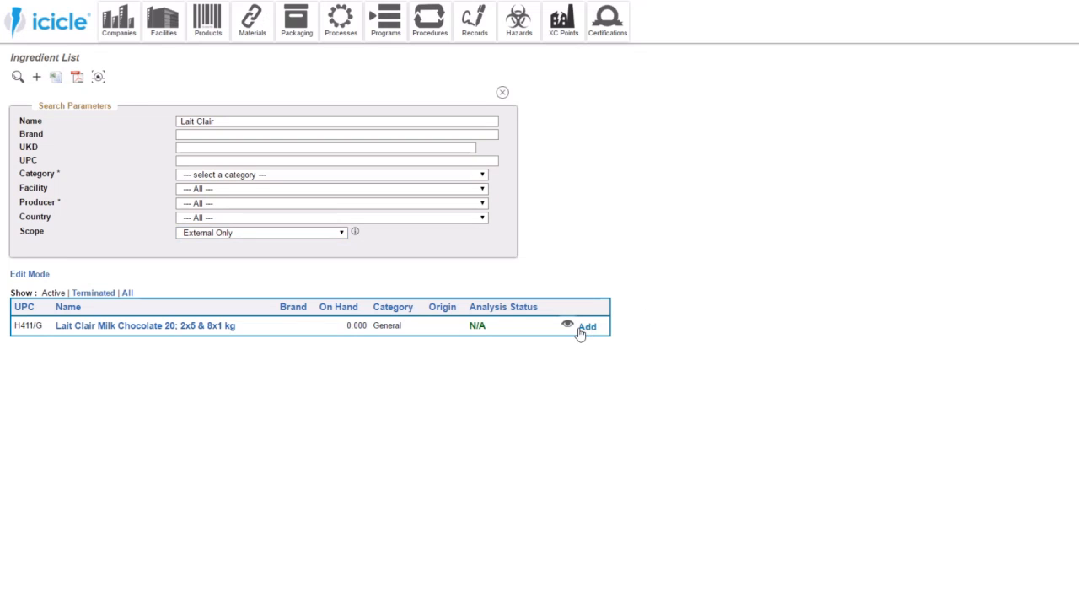
pyautogui.click(379, 307)
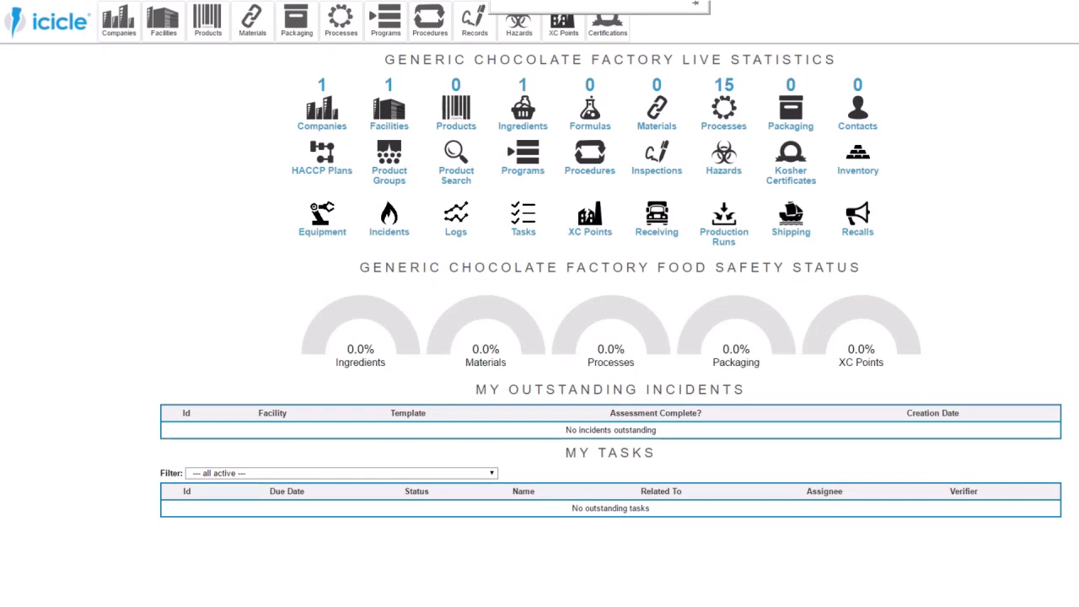
# - Start a new record in the material list and name it Sanitizer
pyautogui.click(489, 17)
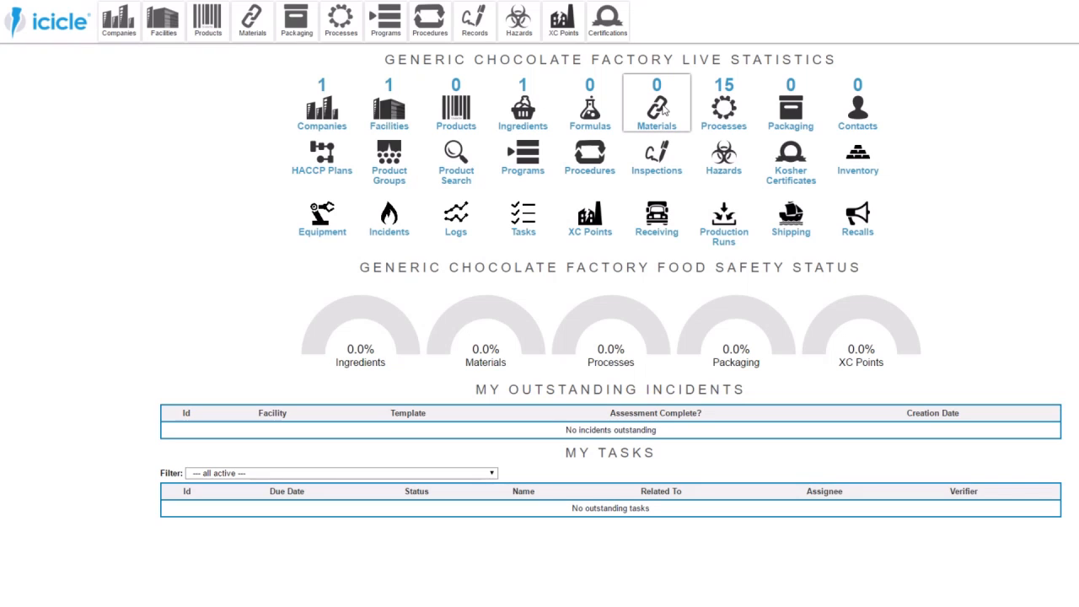
pyautogui.click(663, 110)
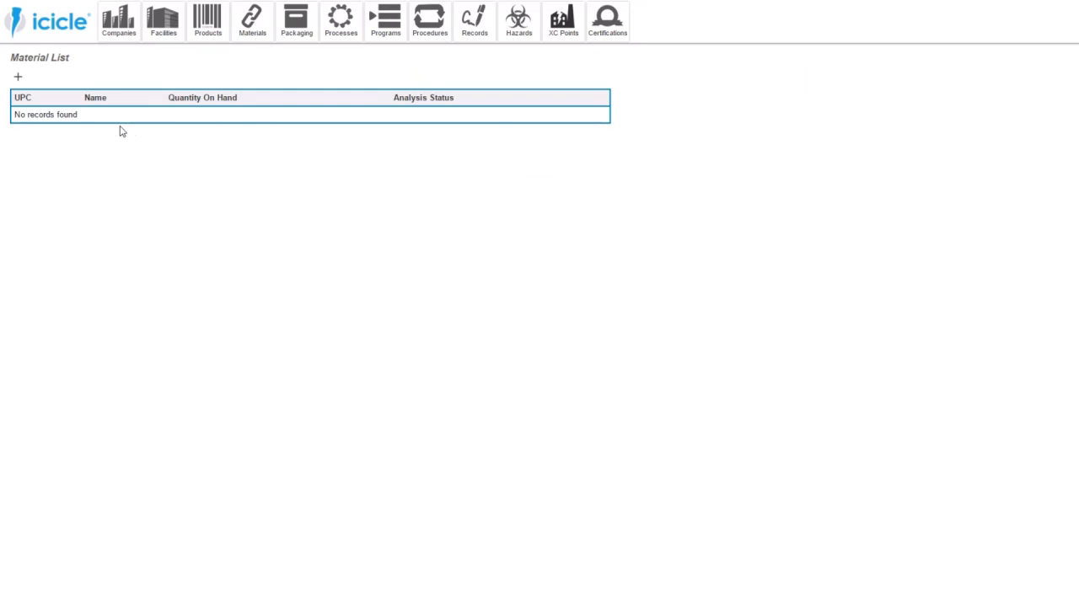
pyautogui.click(19, 77)
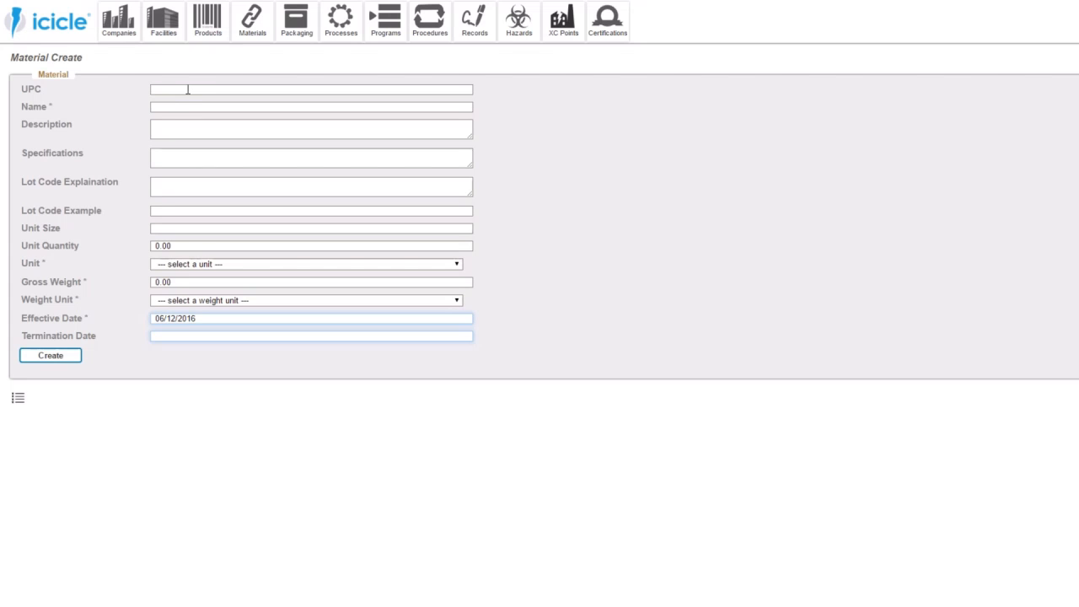
pyautogui.click(183, 108)
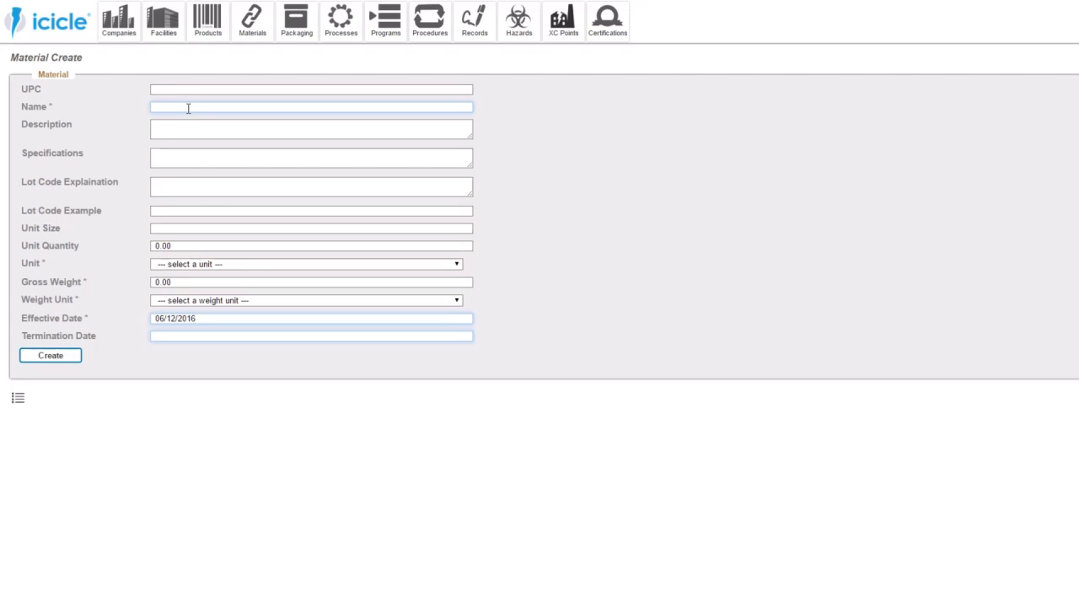
pyautogui.write('Sanitizer')
# - Set the Sanitizer's unit to kg and its gross weight to 1 kg
pyautogui.click(204, 264)
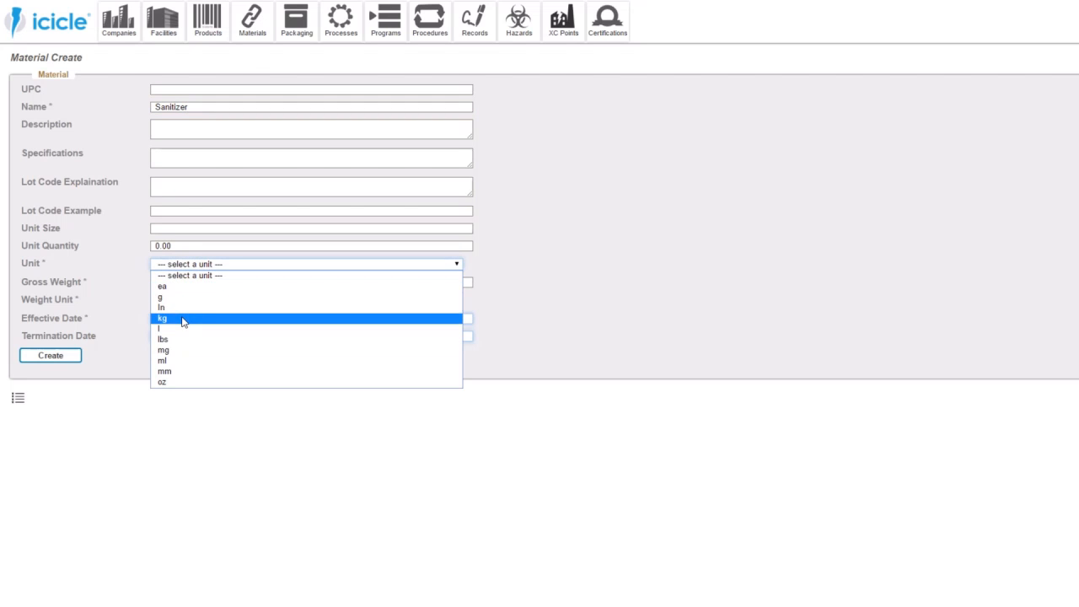
pyautogui.click(182, 319)
pyautogui.press('Tab')
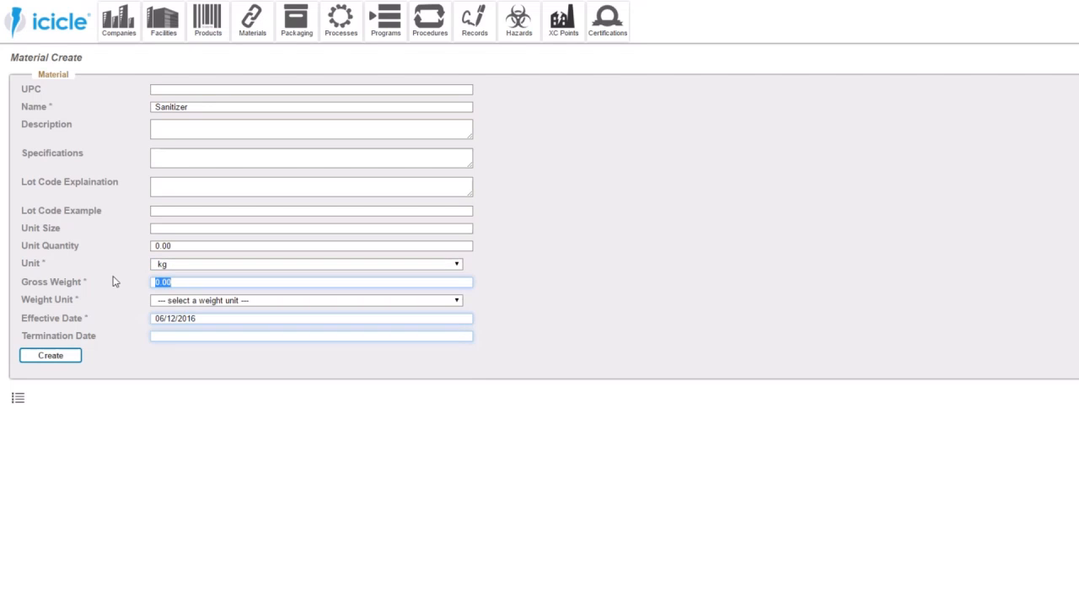
pyautogui.write('1')
pyautogui.click(74, 355)
pyautogui.click(186, 302)
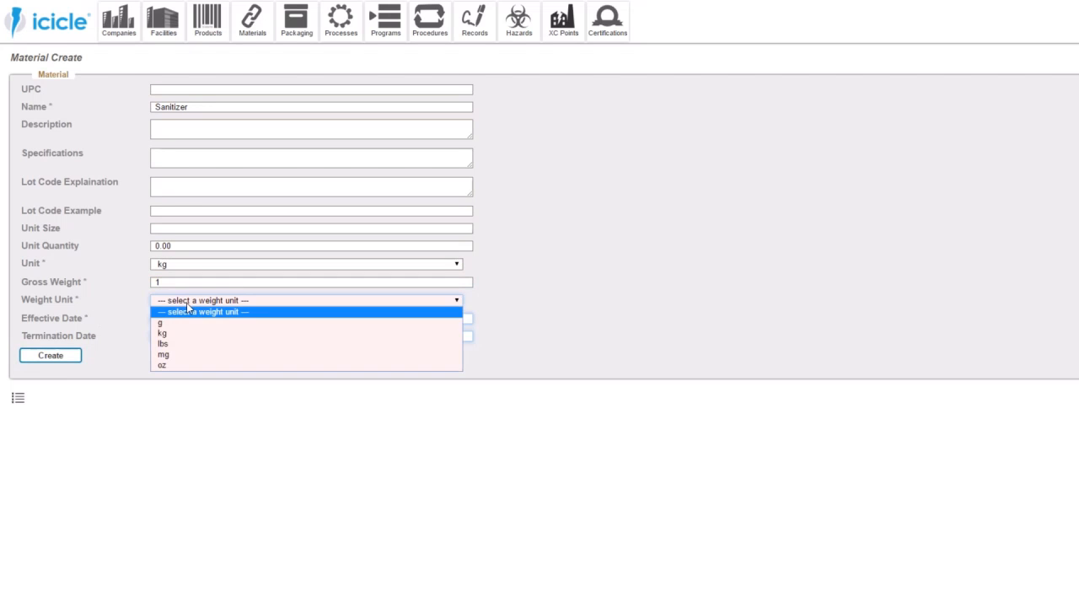
pyautogui.click(178, 335)
# - Set the Sanitizer's unit quantity to 4 and its unit to l, and create the material
pyautogui.moveTo(177, 247); pyautogui.dragTo(102, 240)
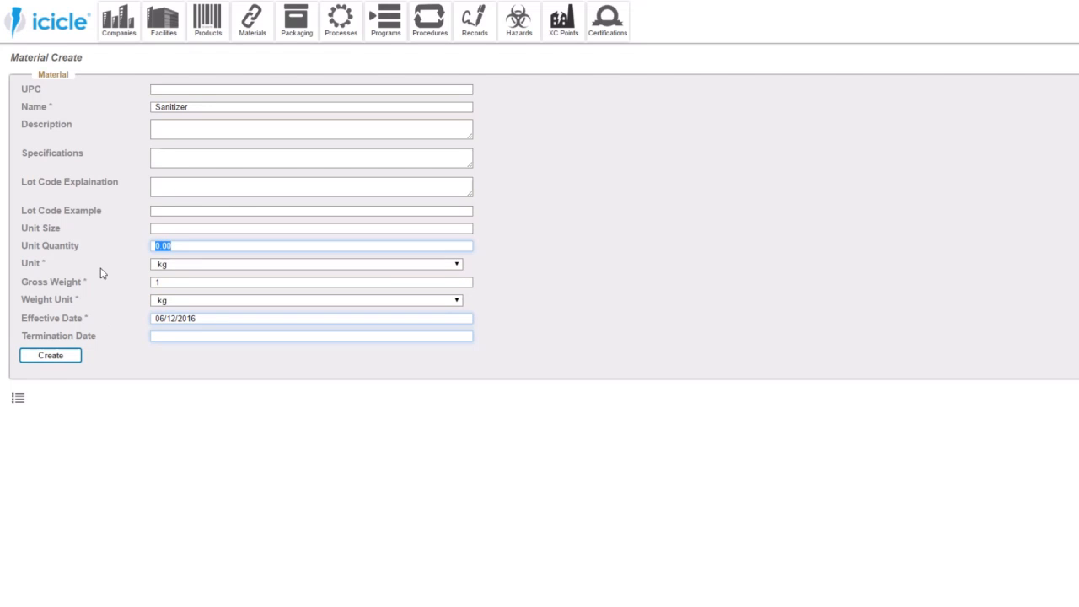
pyautogui.click(177, 265)
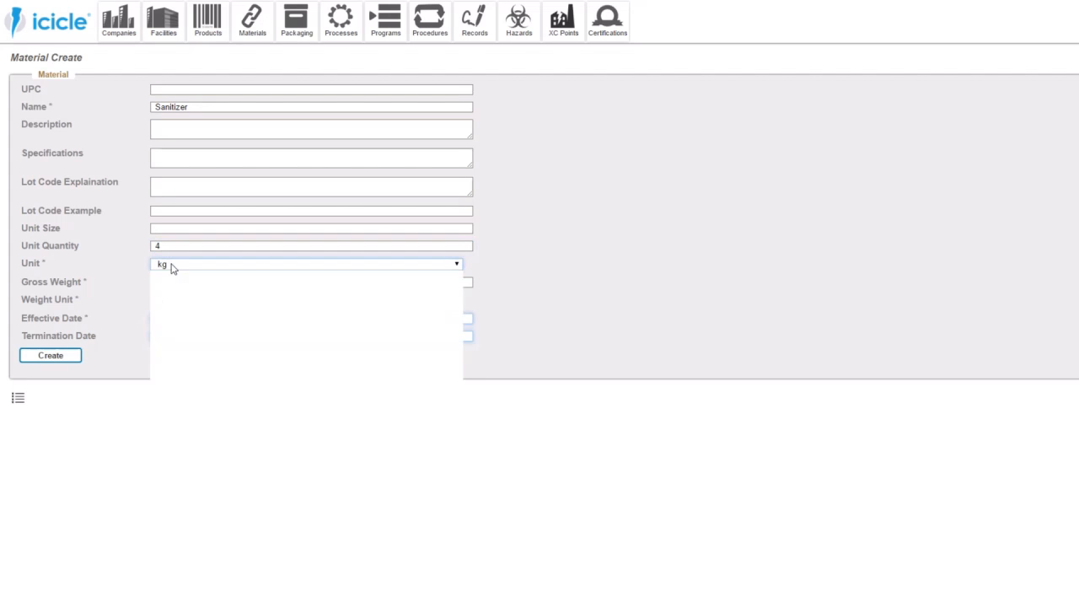
pyautogui.click(181, 296)
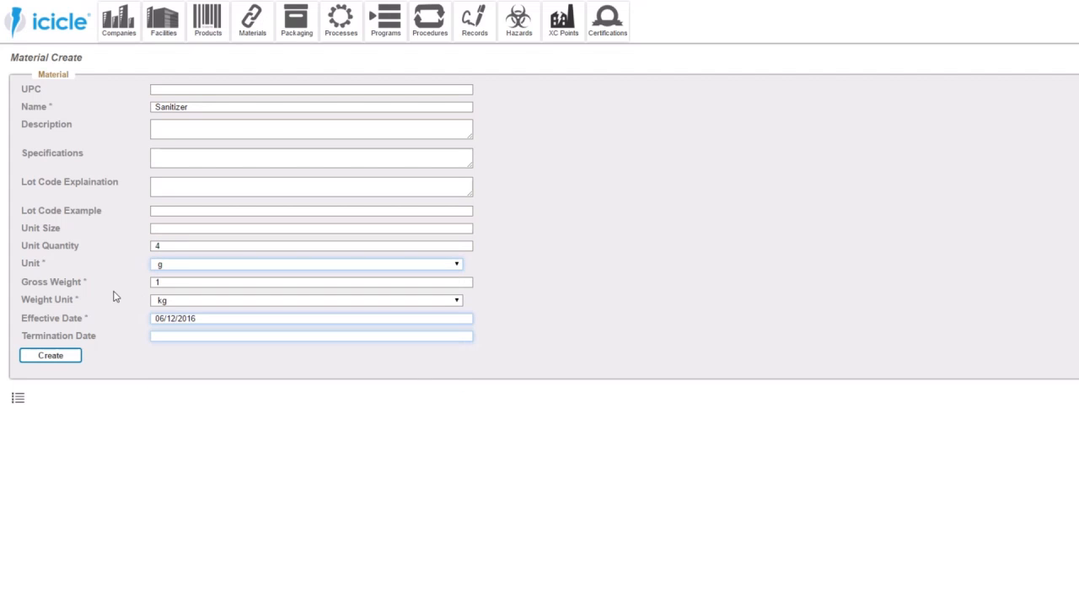
pyautogui.click(174, 266)
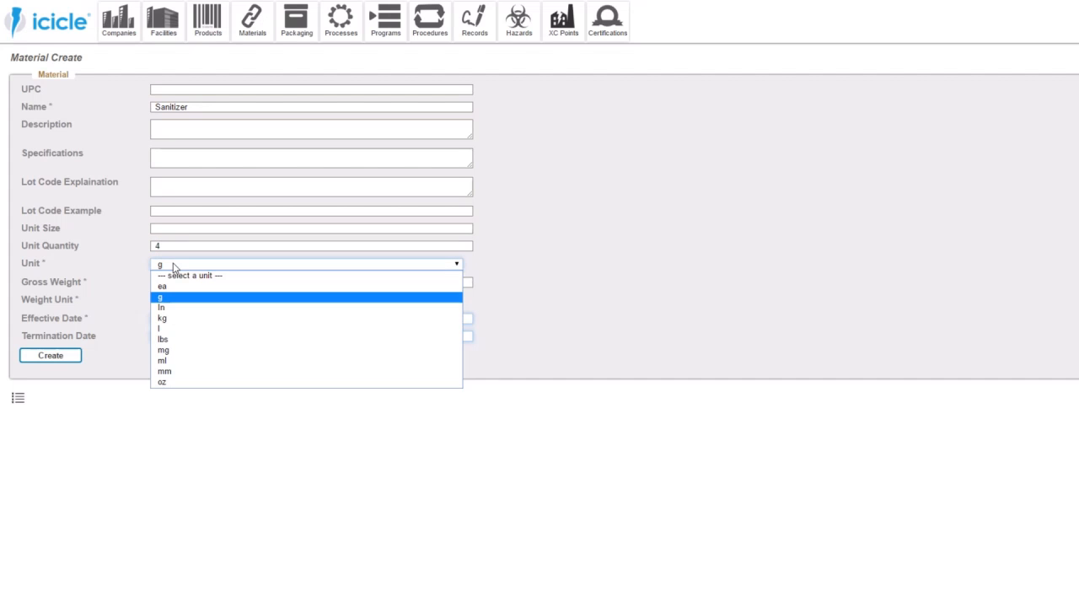
pyautogui.click(187, 330)
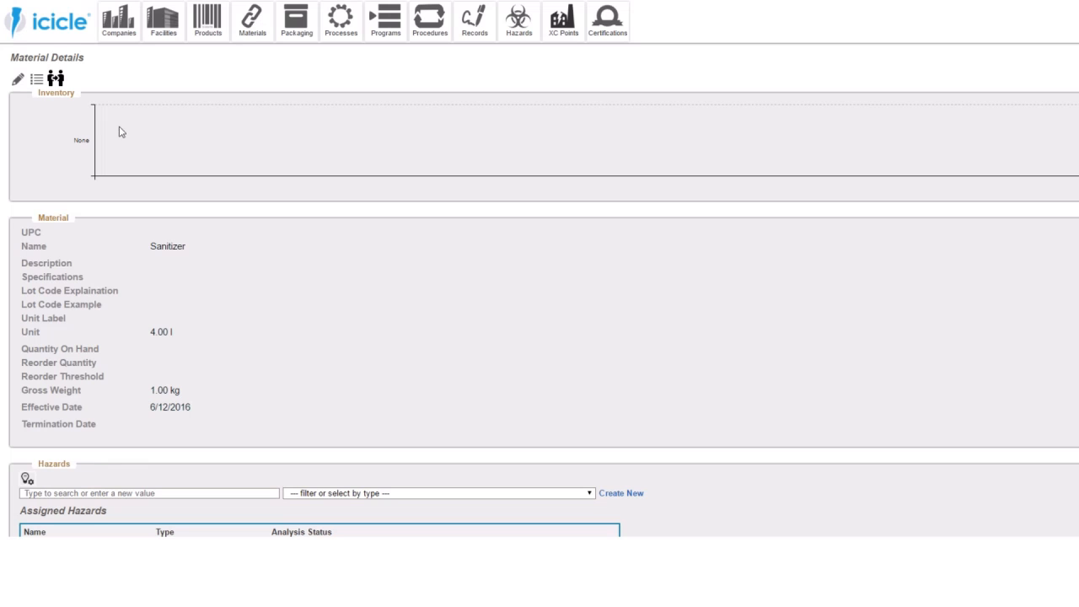
# - Review the Sanitizer's details, including its hazards, receiving records and incidents, and return to the material creation form
pyautogui.scroll(-1, 93, 175)
pyautogui.scroll(-1, 92, 175)
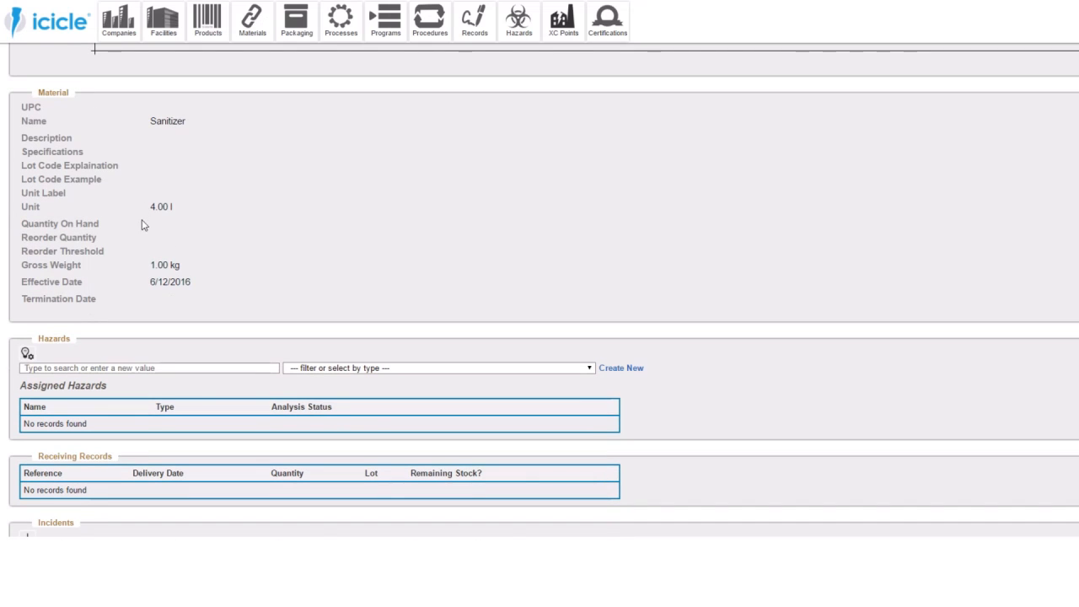
pyautogui.scroll(-2, 143, 224)
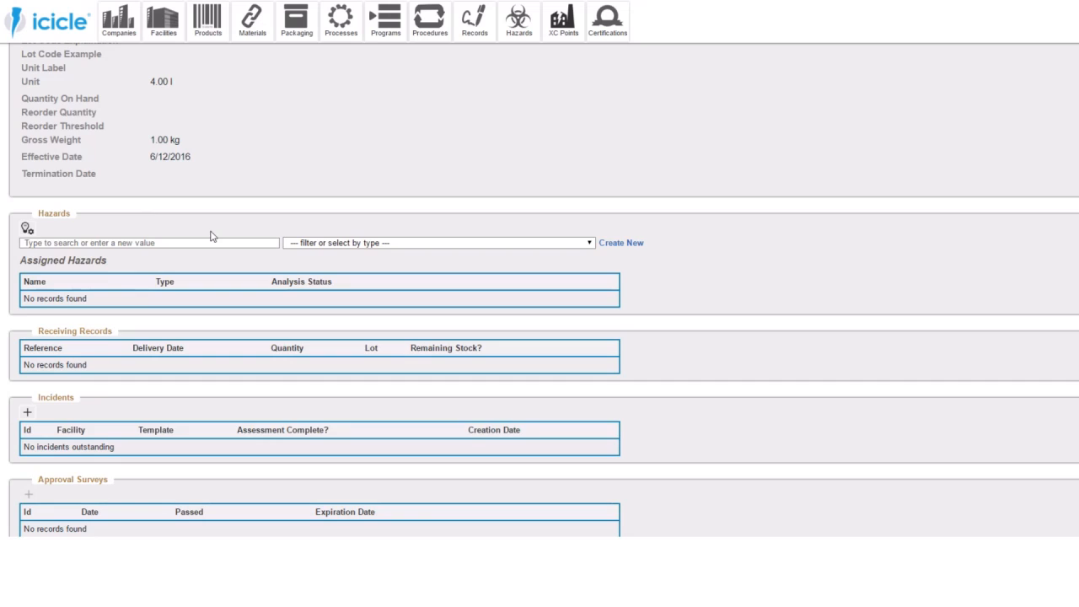
pyautogui.scroll(4, 211, 237)
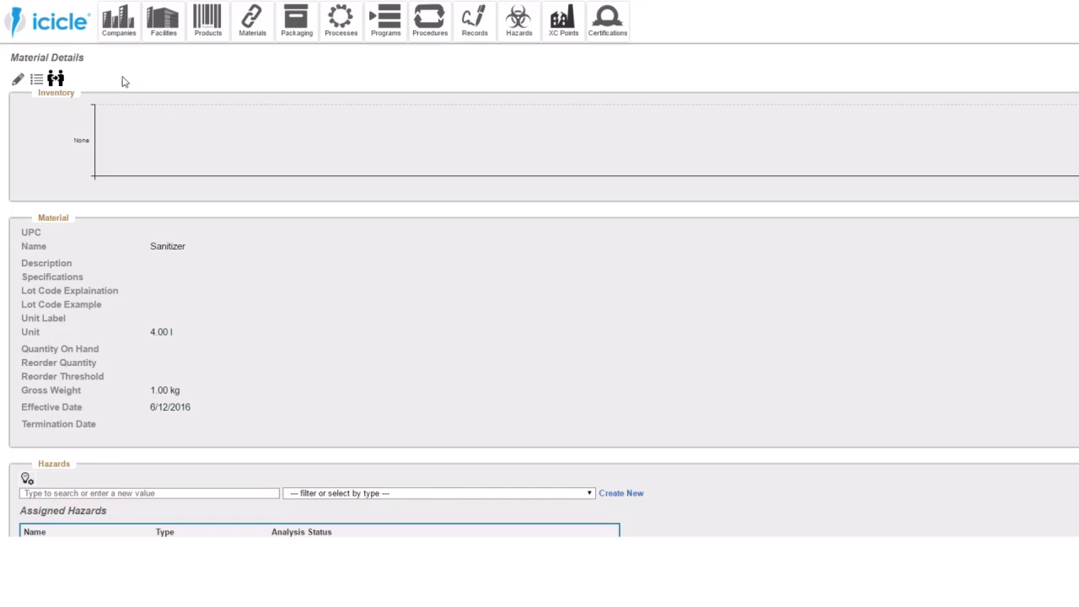
pyautogui.hotkey('alt', 'Left')
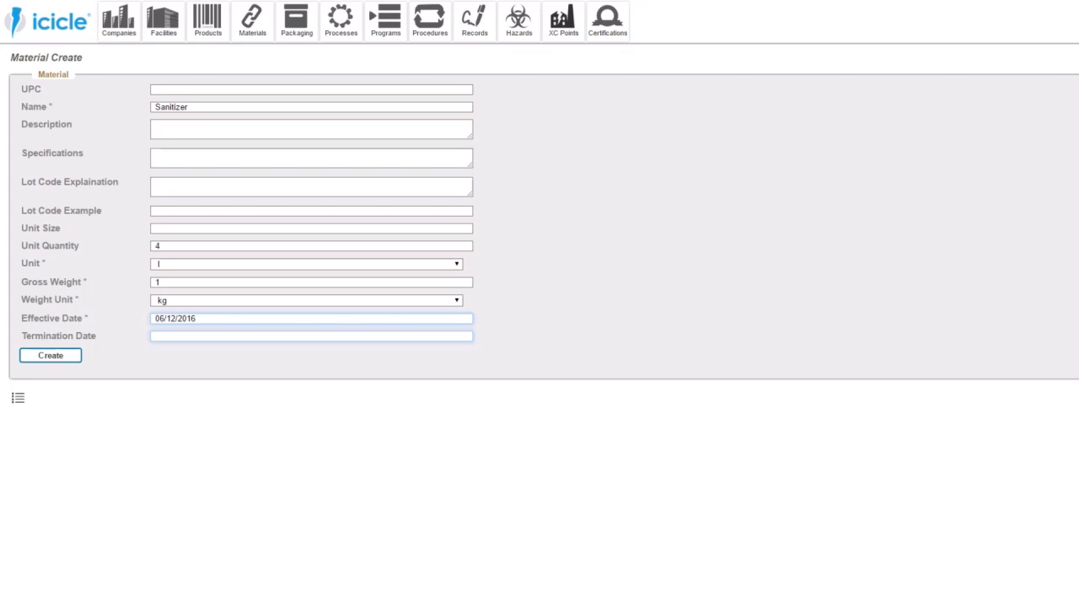
# - Rename the material in the creation form as Cleaner and create it with the other Sanitizer values kept
pyautogui.moveTo(200, 106); pyautogui.dragTo(96, 104)
pyautogui.write('Clearner')
pyautogui.press('BackSpace')
pyautogui.press('BackSpace')
pyautogui.press('BackSpace')
pyautogui.press('BackSpace')
pyautogui.write('ner')
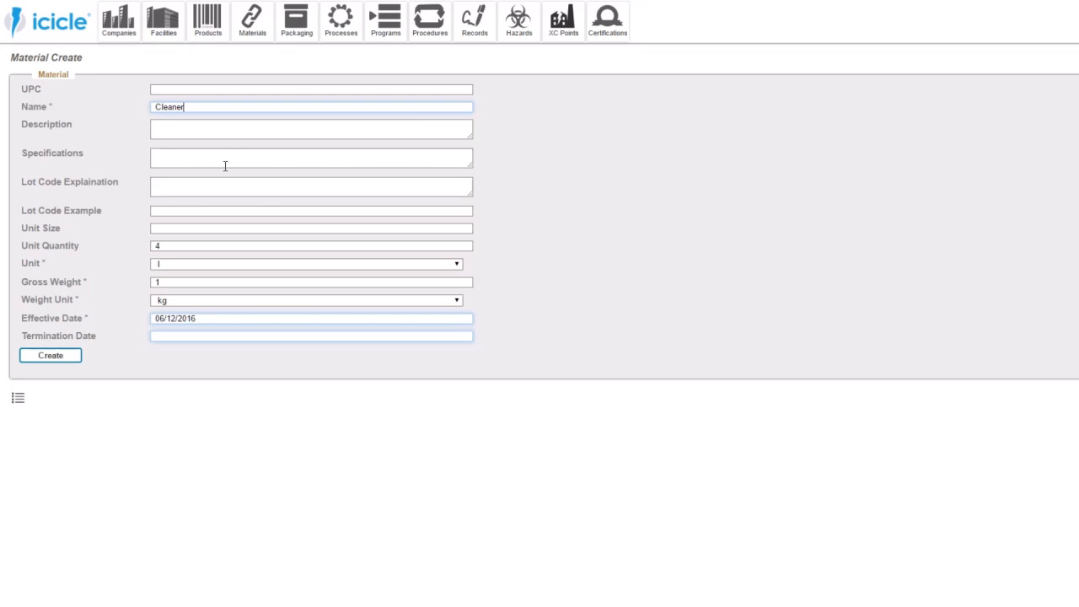
pyautogui.click(70, 354)
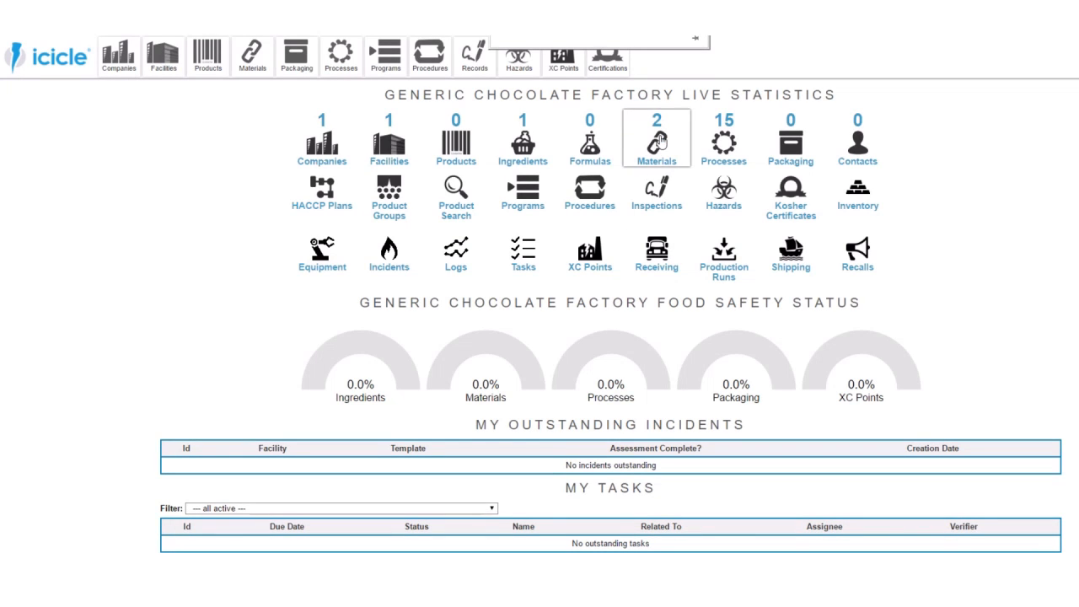
# - Start a new record in the packaging list and name it Paper Boxes
pyautogui.click(661, 140)
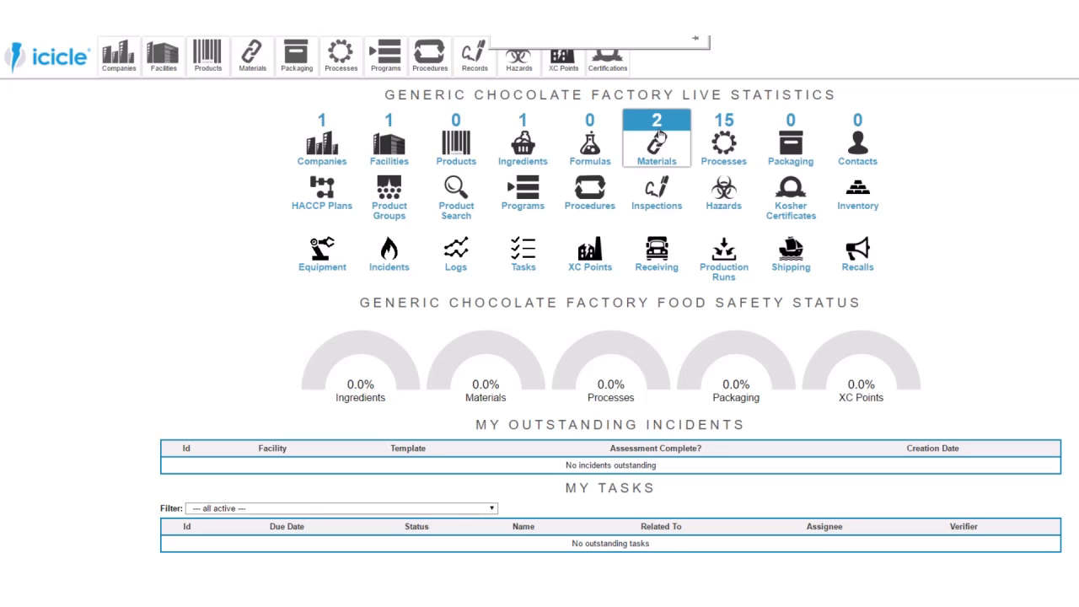
pyautogui.click(790, 145)
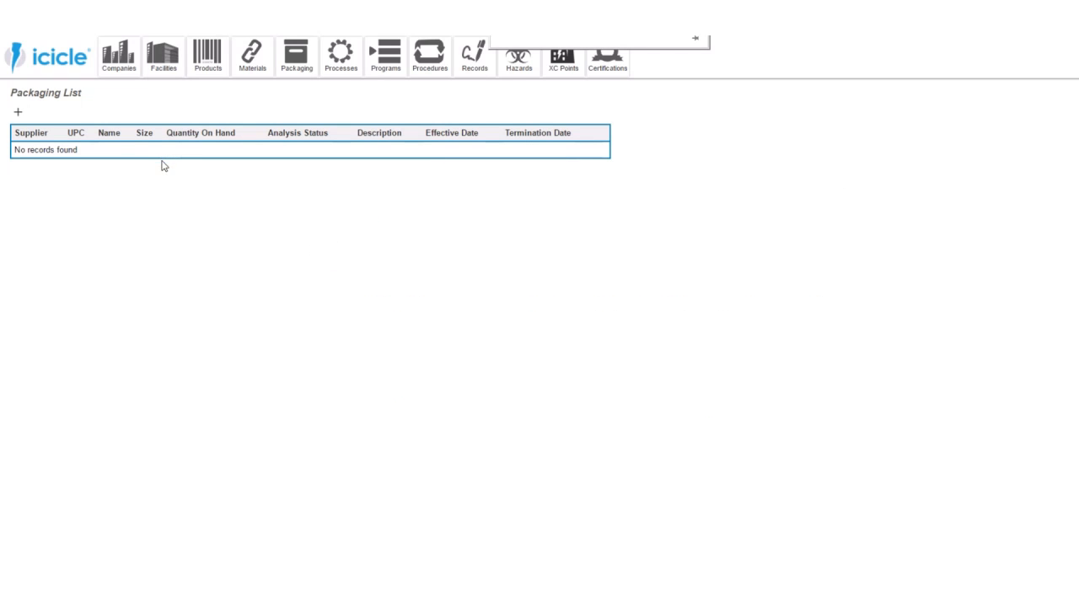
pyautogui.click(18, 113)
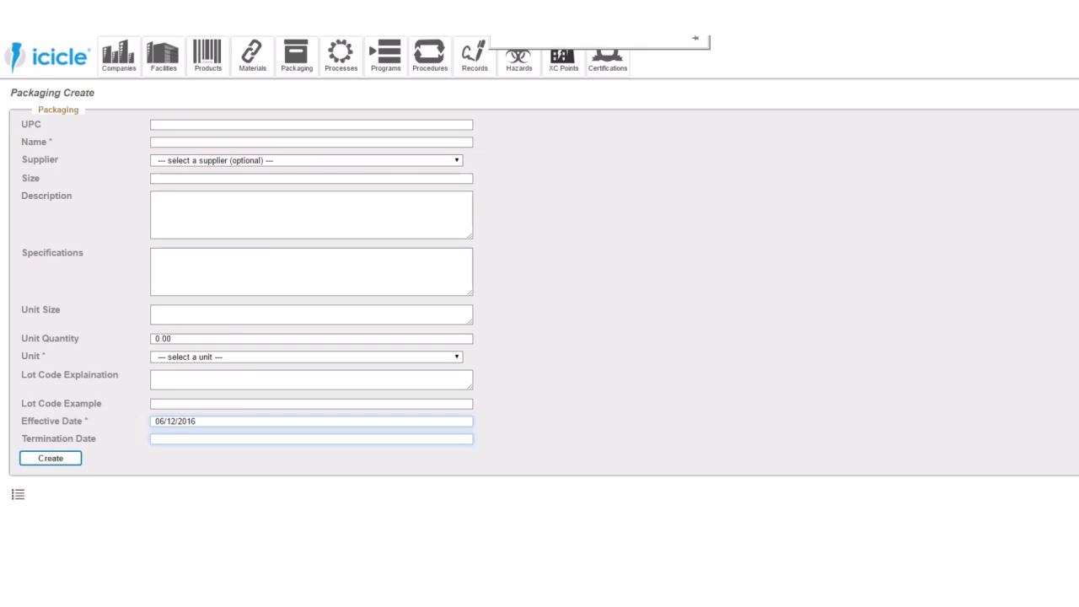
pyautogui.click(214, 142)
pyautogui.write('Paper bo')
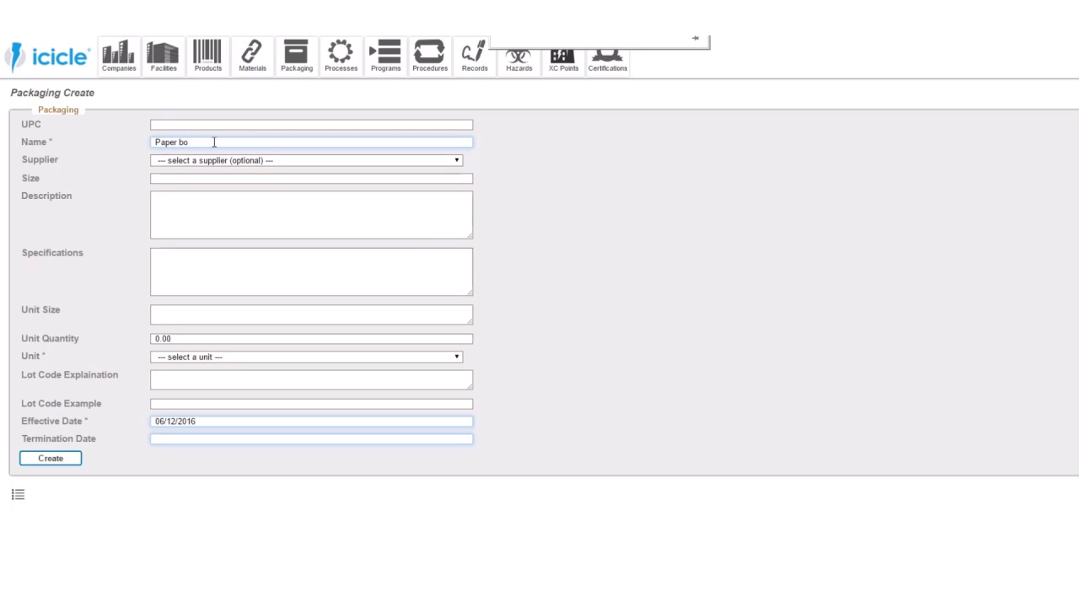
pyautogui.write('xes')
# - Set the Paper Boxes' unit quantity to 1 and unit to kg, create the record, and check its details
pyautogui.click(186, 338)
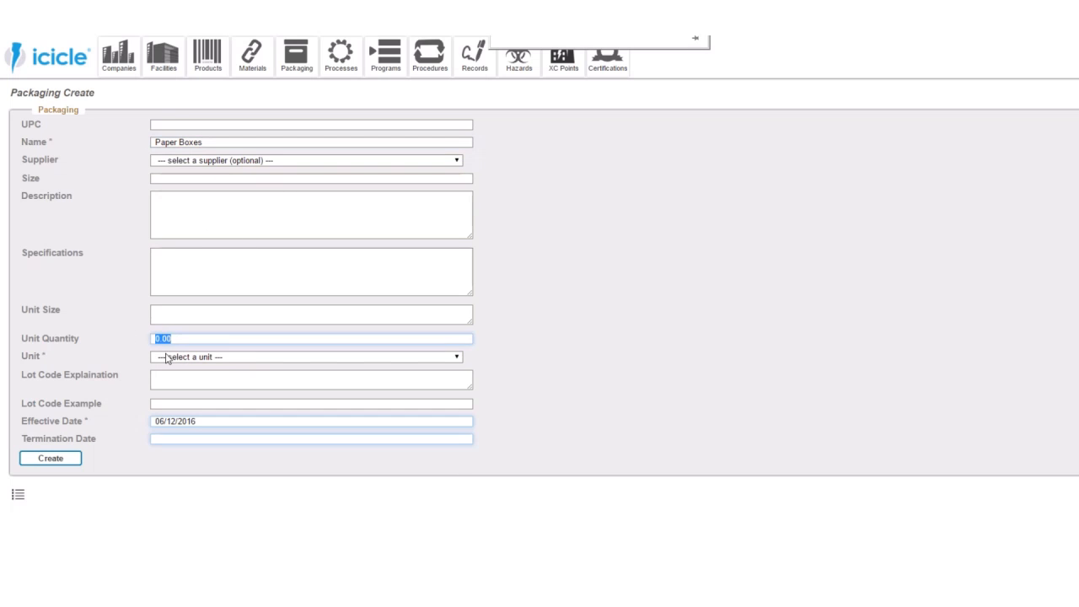
pyautogui.write('1')
pyautogui.click(167, 357)
pyautogui.click(173, 408)
pyautogui.click(72, 461)
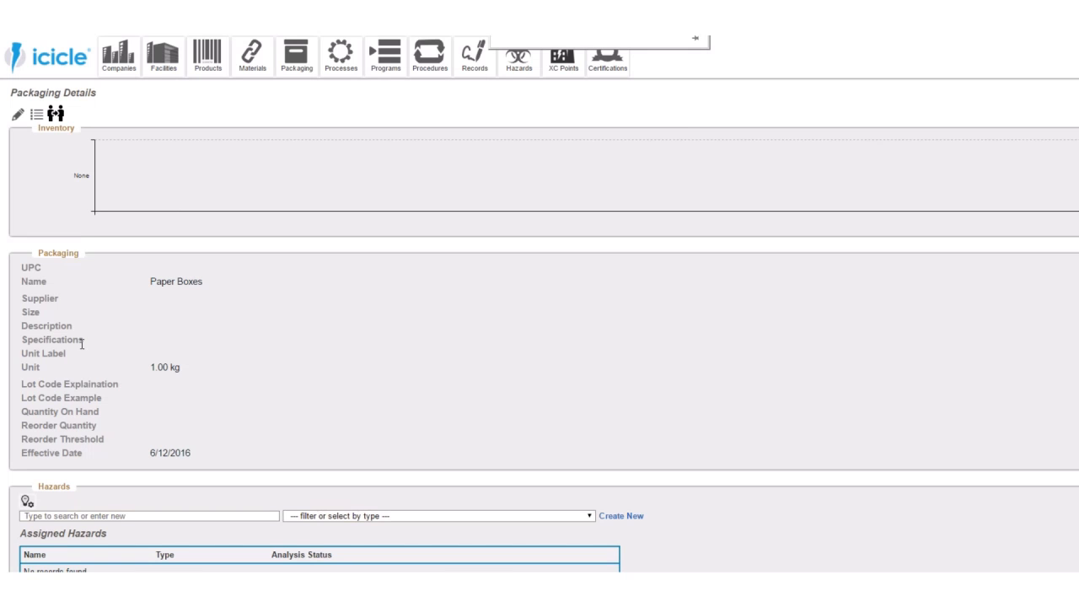
pyautogui.scroll(-3, 82, 343)
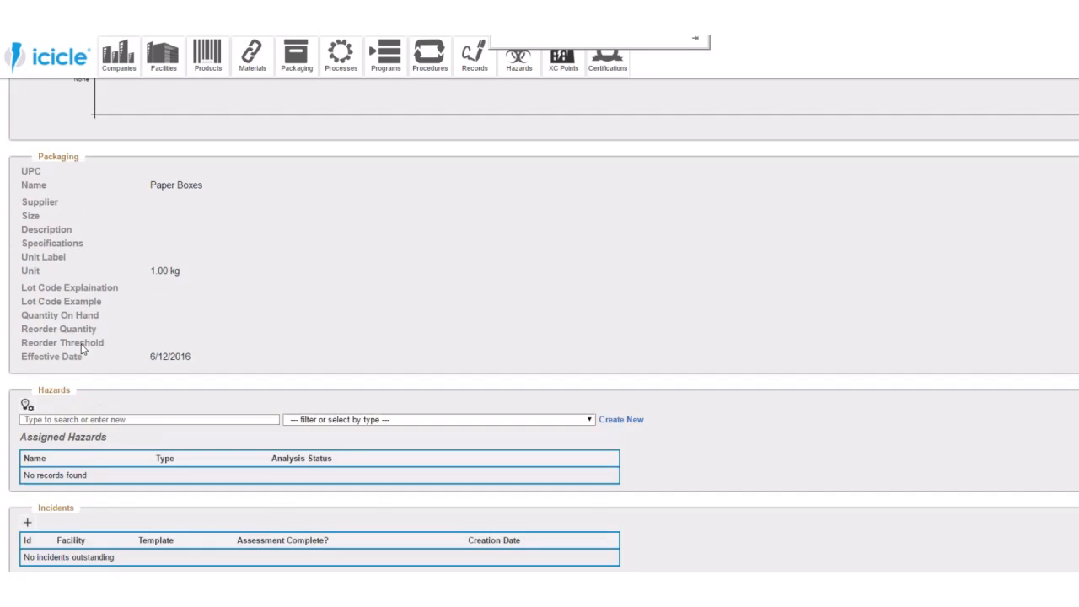
pyautogui.scroll(3, 82, 348)
pyautogui.tripleClick(193, 283)
pyautogui.click(116, 312)
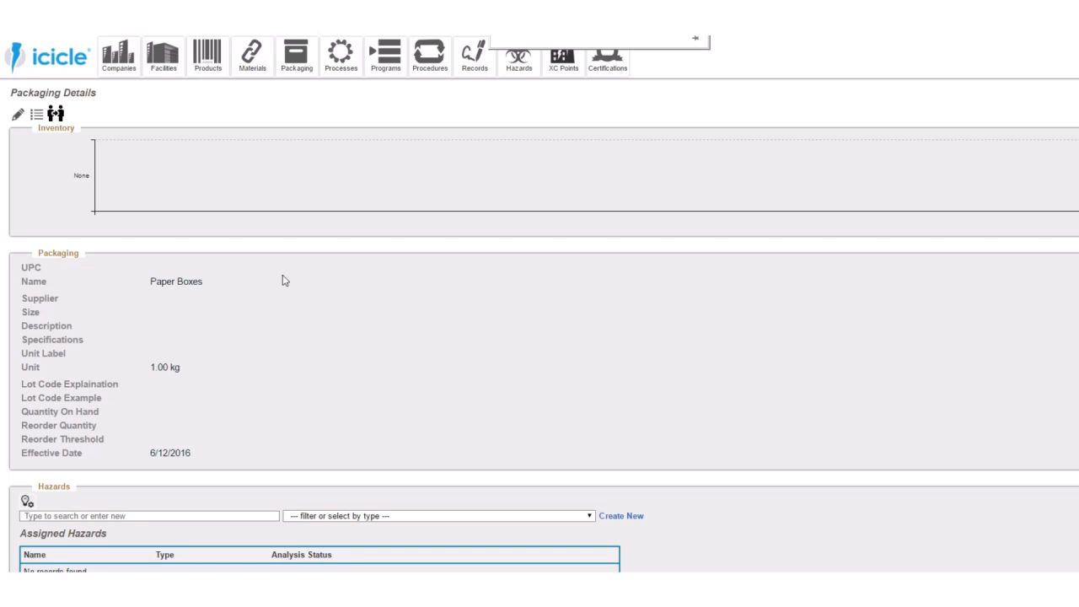
# - Return to the filled packaging form, rename the entry as Corrugated Cardboard Boxes, and create the record
pyautogui.hotkey('alt', 'Left')
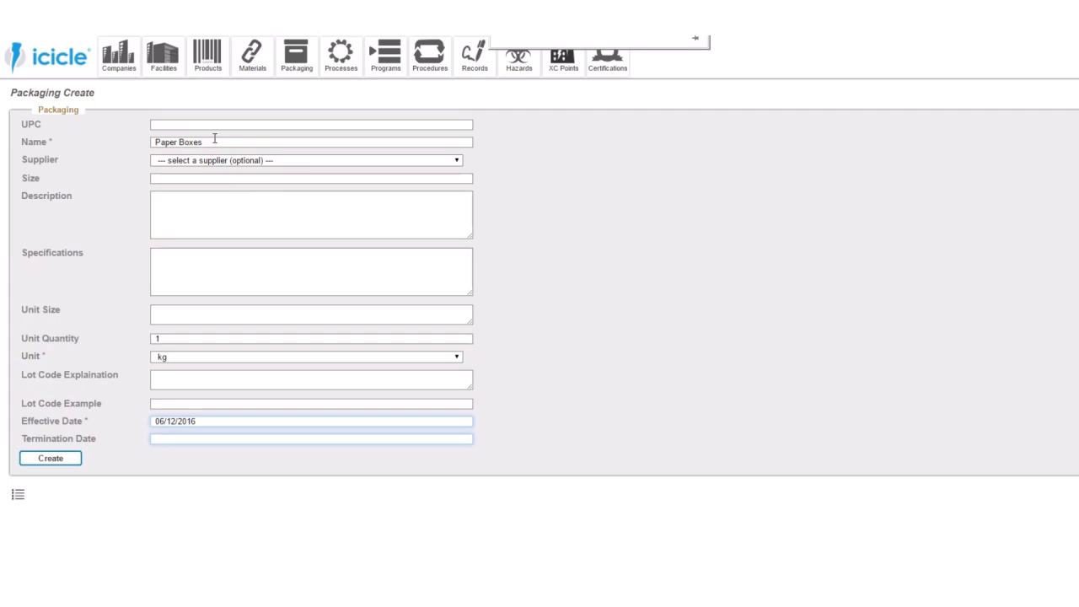
pyautogui.moveTo(214, 140); pyautogui.dragTo(118, 136)
pyautogui.write('Cor')
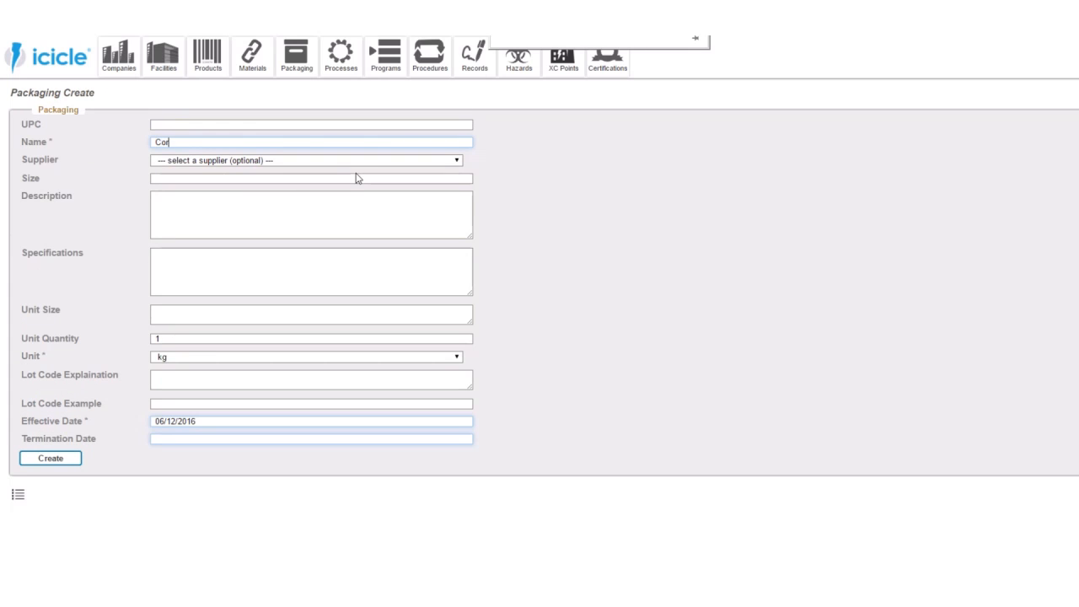
pyautogui.write('rigated Cardboard Boxes')
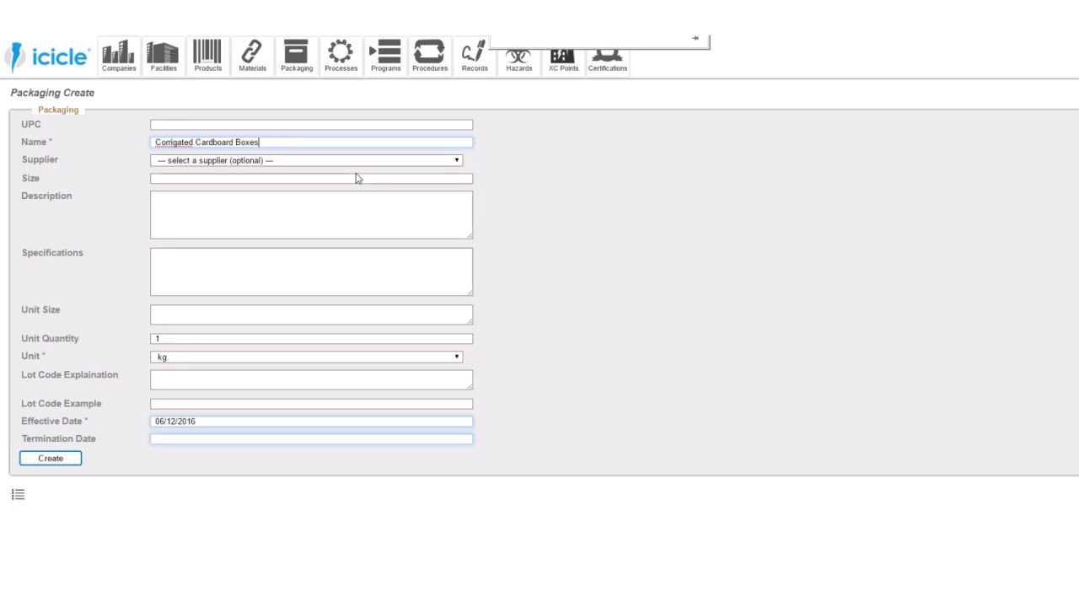
pyautogui.rightClick(183, 145)
pyautogui.click(192, 157)
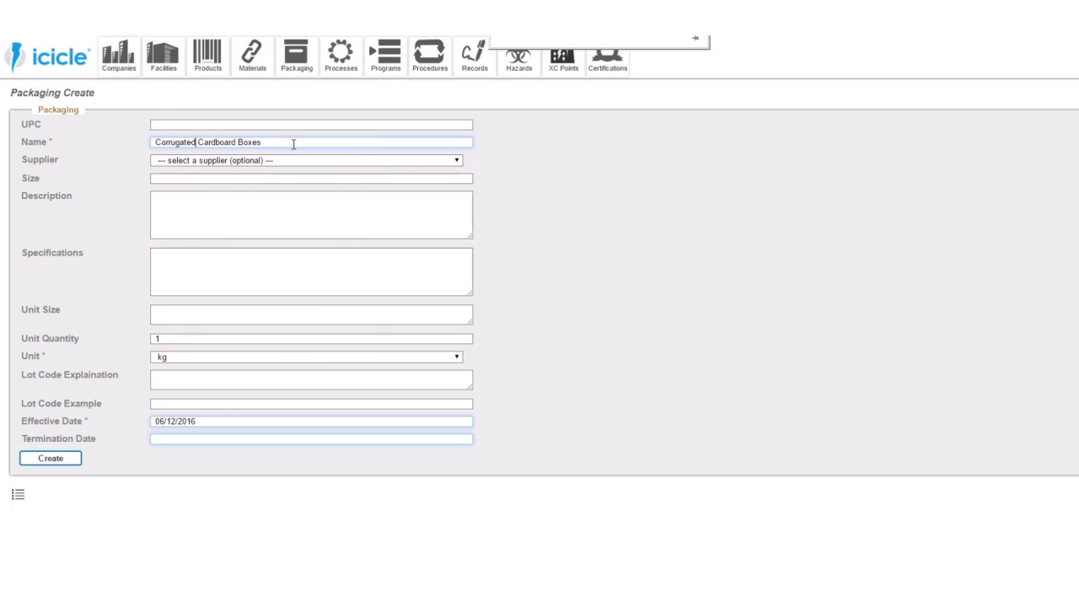
pyautogui.click(71, 461)
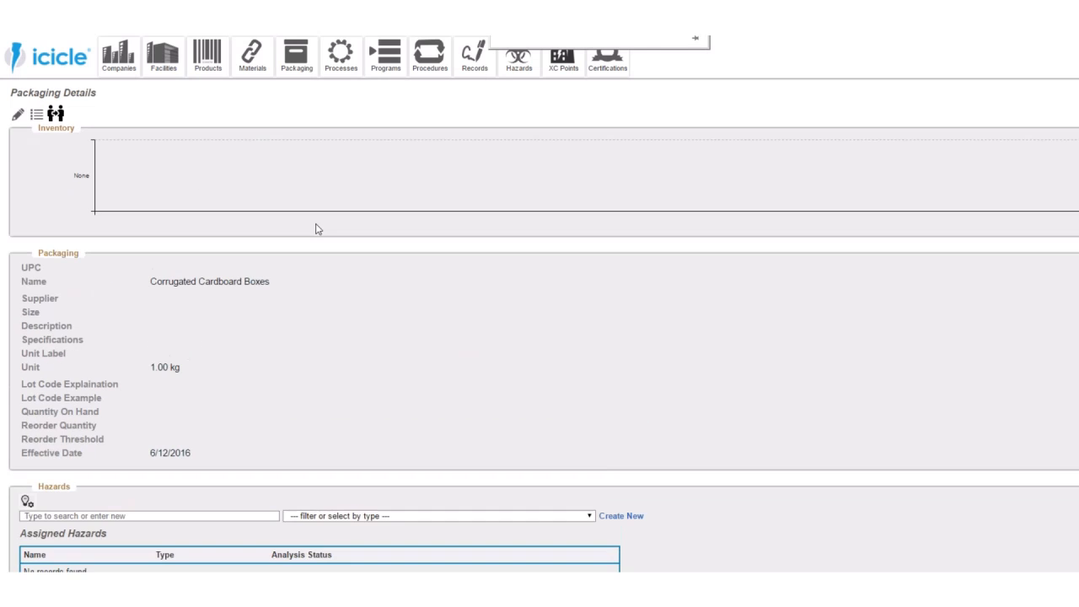
# - Reuse the filled packaging form to create a record named Shrink Wrap
pyautogui.hotkey('alt', 'Left')
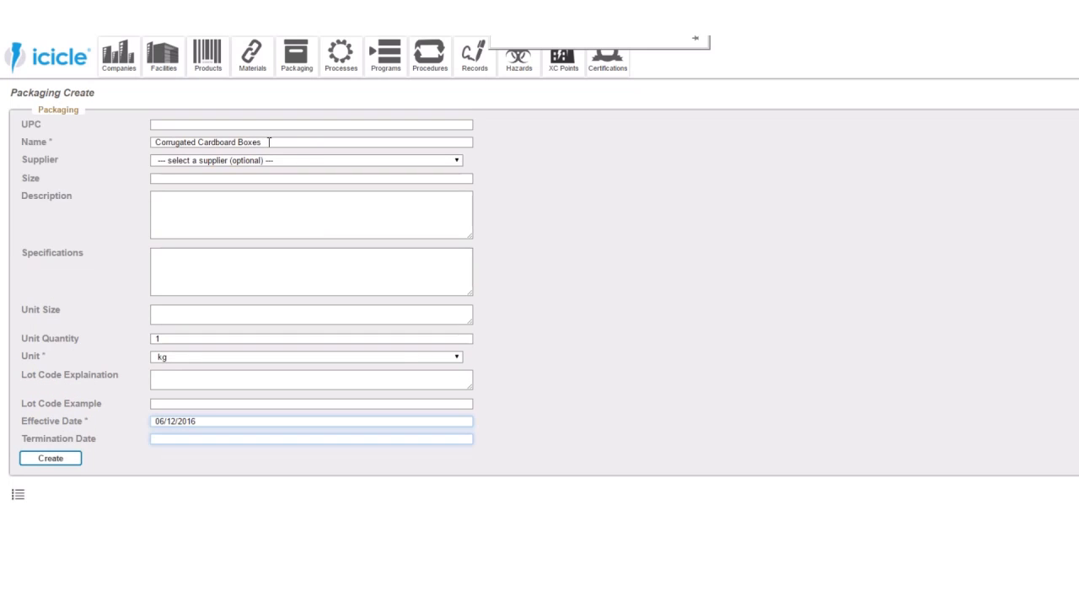
pyautogui.moveTo(269, 143); pyautogui.dragTo(86, 149)
pyautogui.write('Shi')
pyautogui.write('ri')
pyautogui.write('nk Wrap')
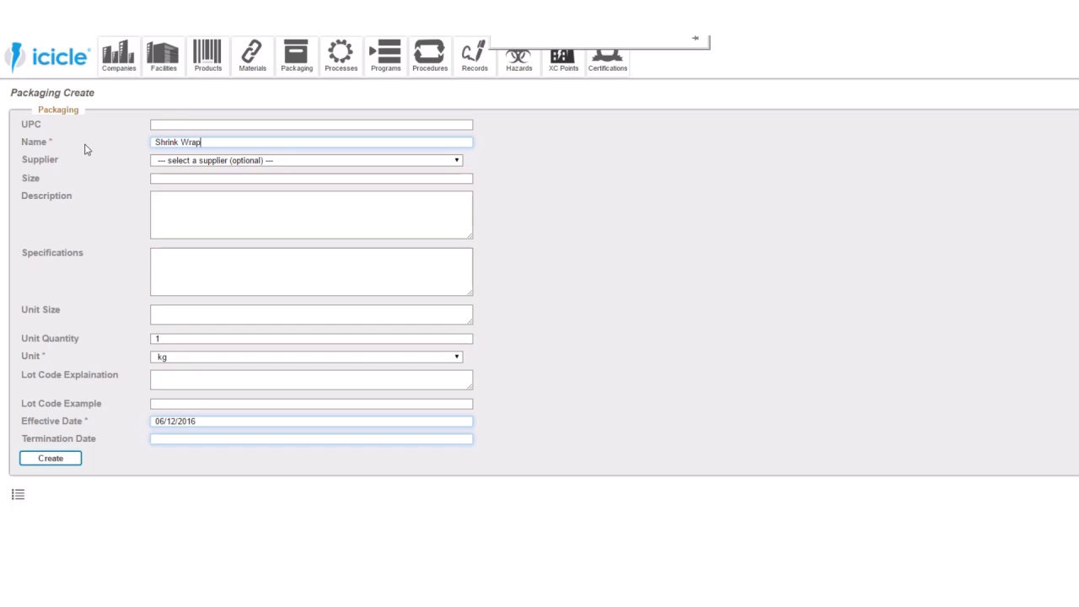
pyautogui.click(50, 456)
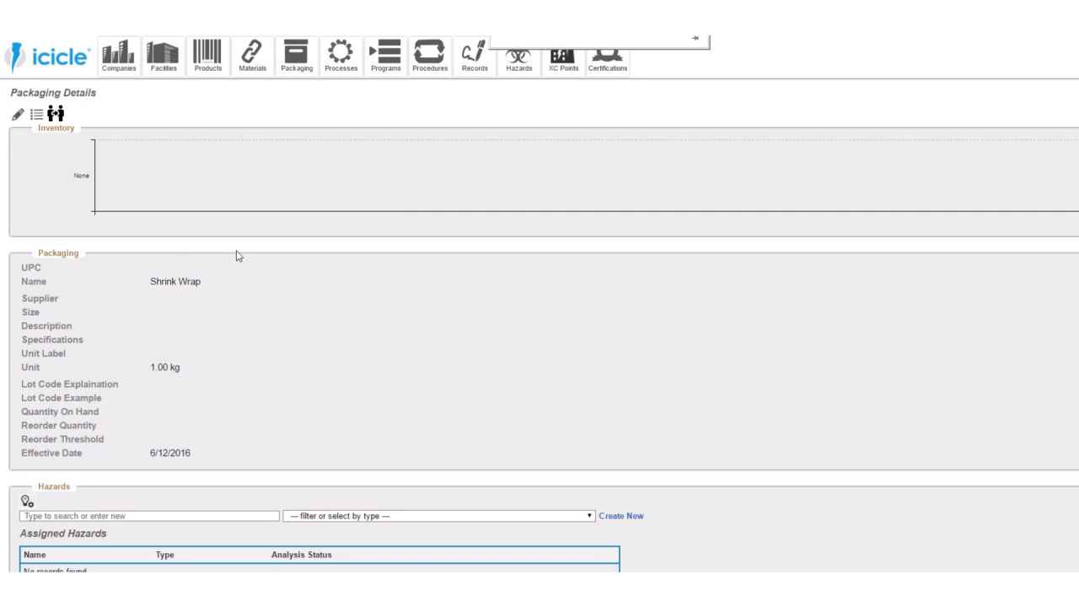
# - Reuse the filled packaging form to create a record named Labels
pyautogui.hotkey('alt', 'Left')
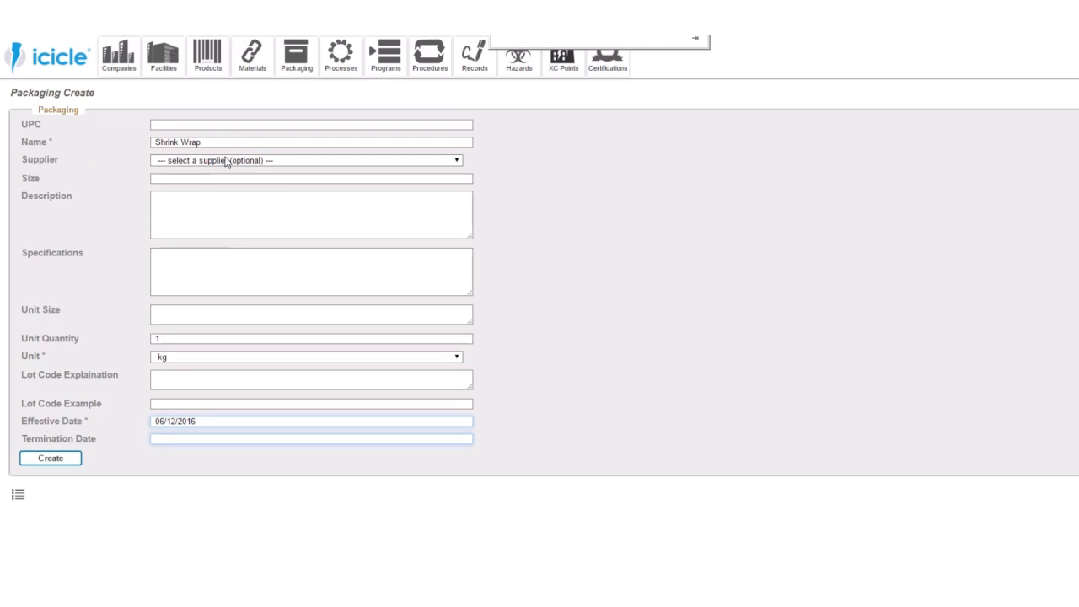
pyautogui.moveTo(223, 145); pyautogui.dragTo(70, 139)
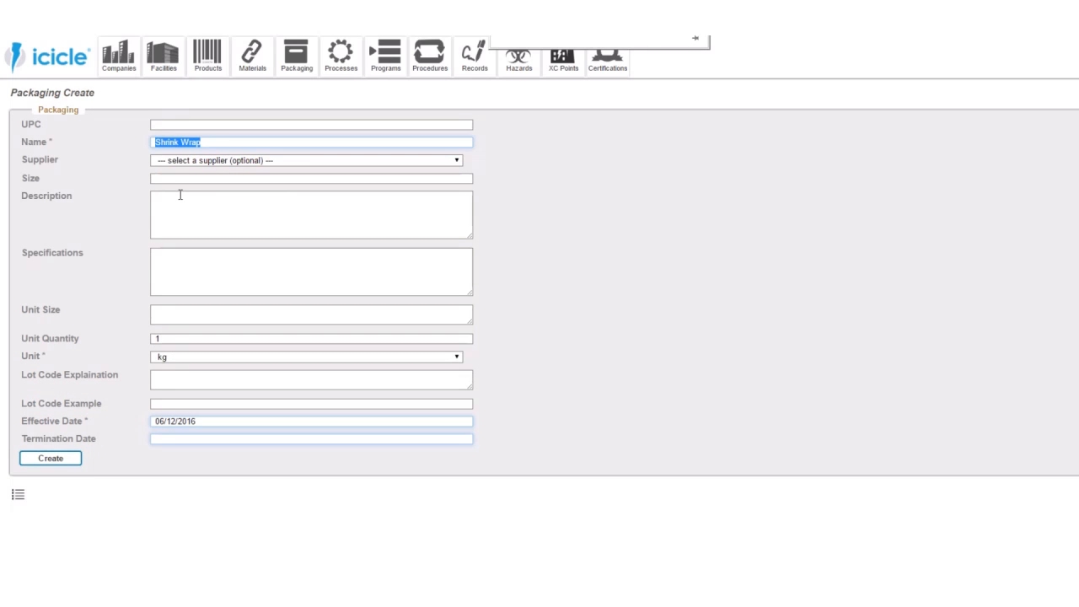
pyautogui.press('BackSpace')
pyautogui.write('Labels')
pyautogui.click(77, 454)
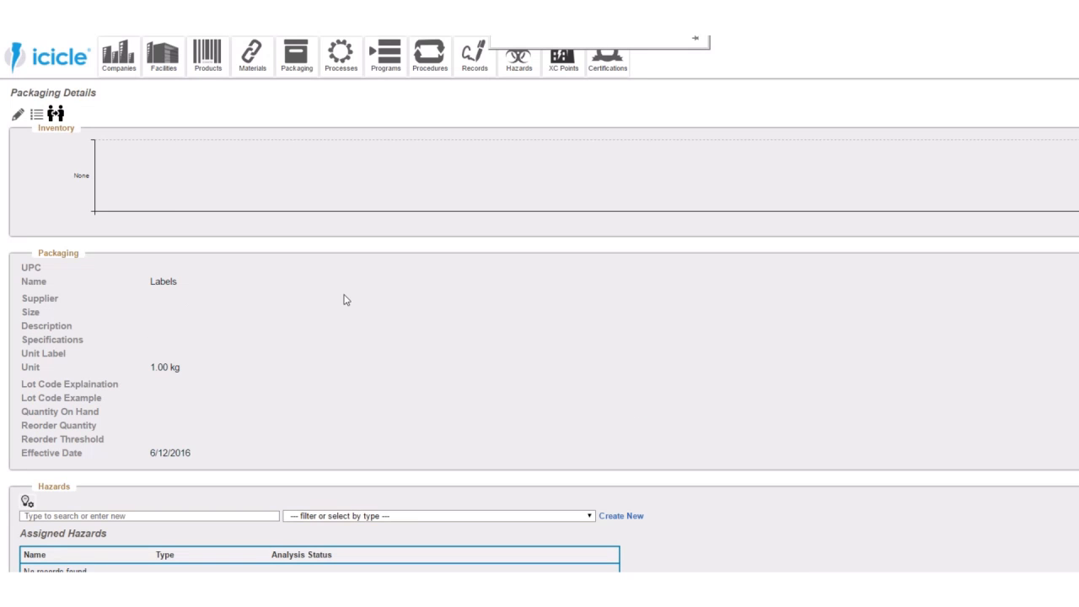
# - Reuse the filled packaging form to create a record named Plastic Pallets, and open the packaging list
pyautogui.hotkey('alt', 'Left')
pyautogui.moveTo(183, 144); pyautogui.dragTo(96, 131)
pyautogui.write('Pal')
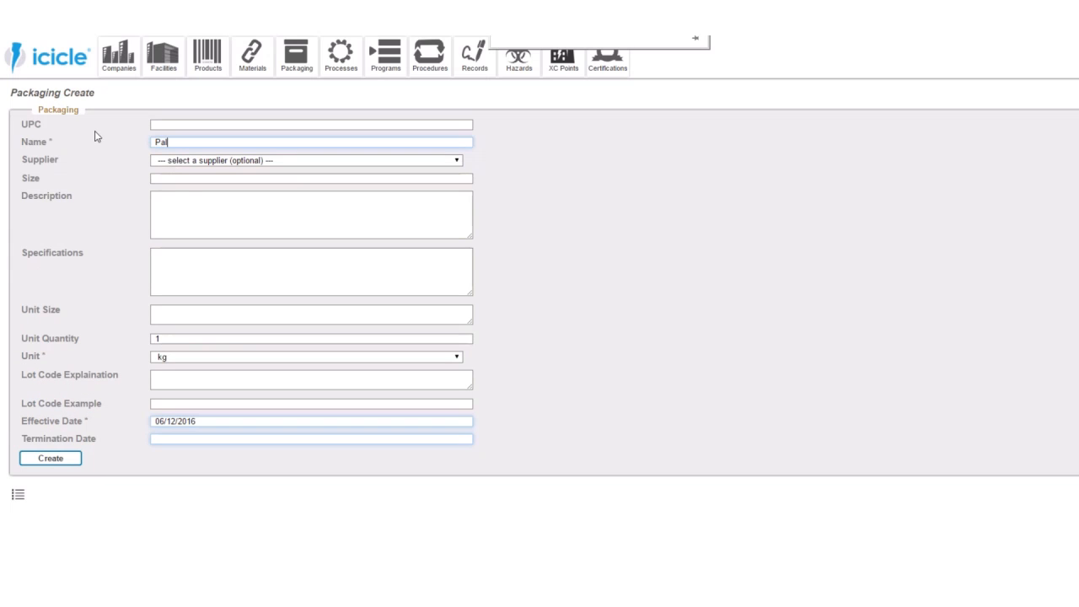
pyautogui.write('astic Pallets')
pyautogui.click(68, 462)
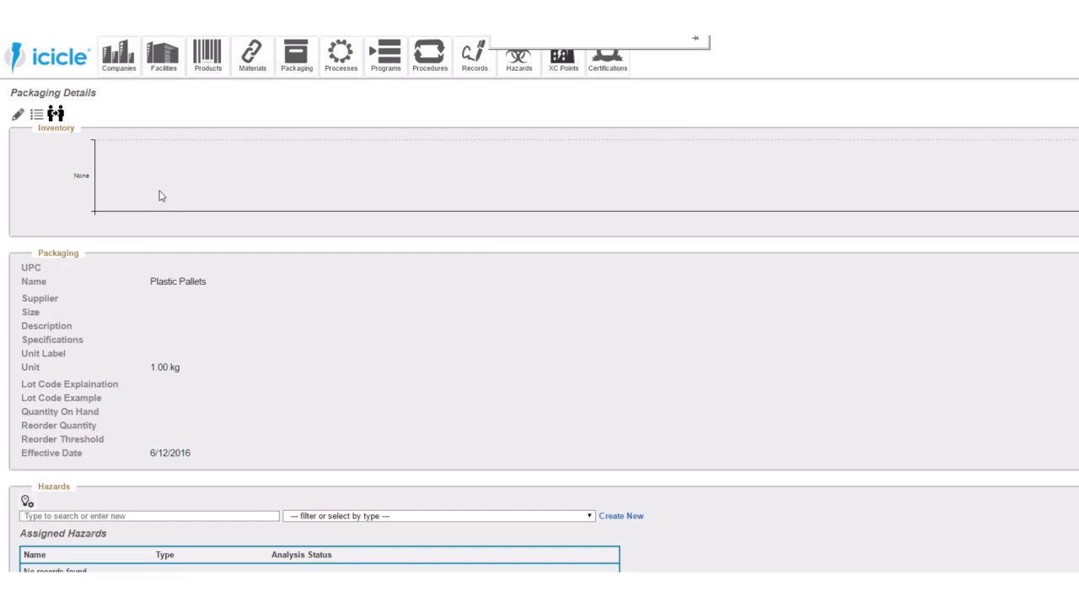
pyautogui.click(38, 117)
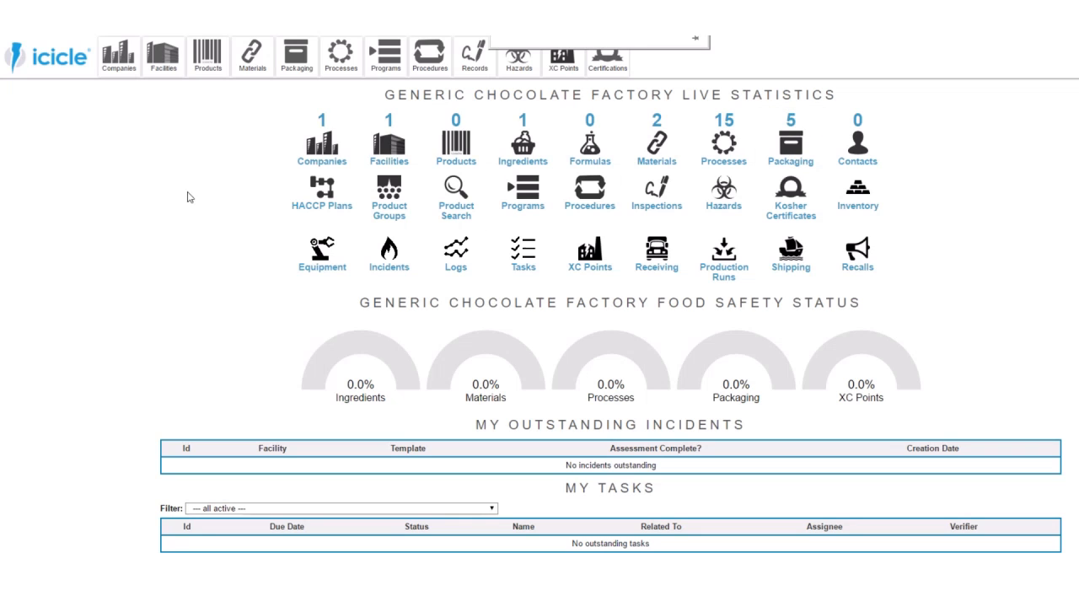
# - Start a new product record and name it Milk Chocolate Bar
pyautogui.click(458, 148)
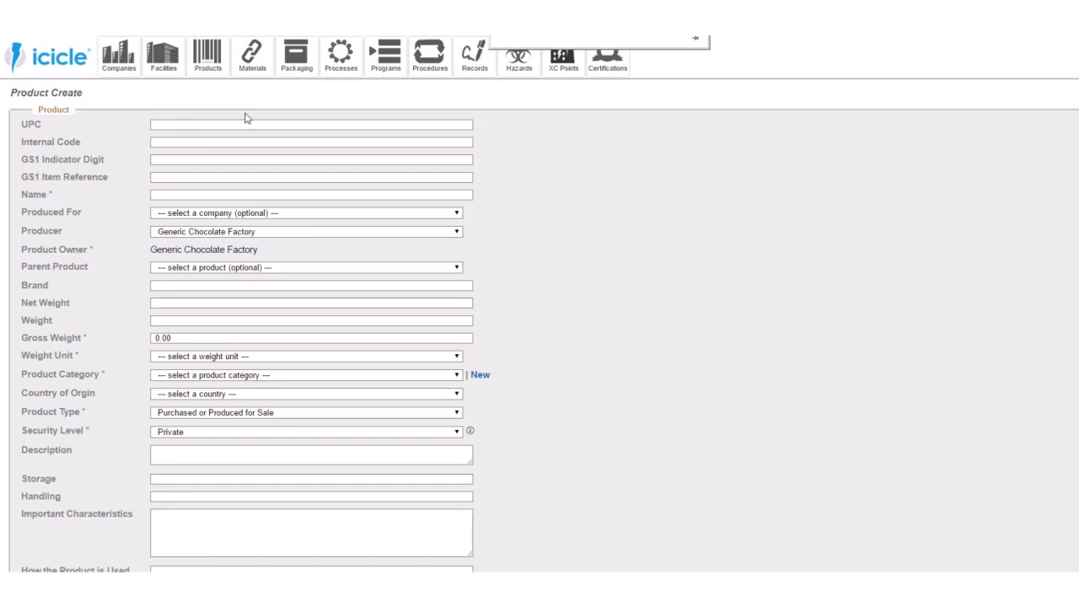
pyautogui.click(177, 122)
pyautogui.click(175, 160)
pyautogui.click(172, 177)
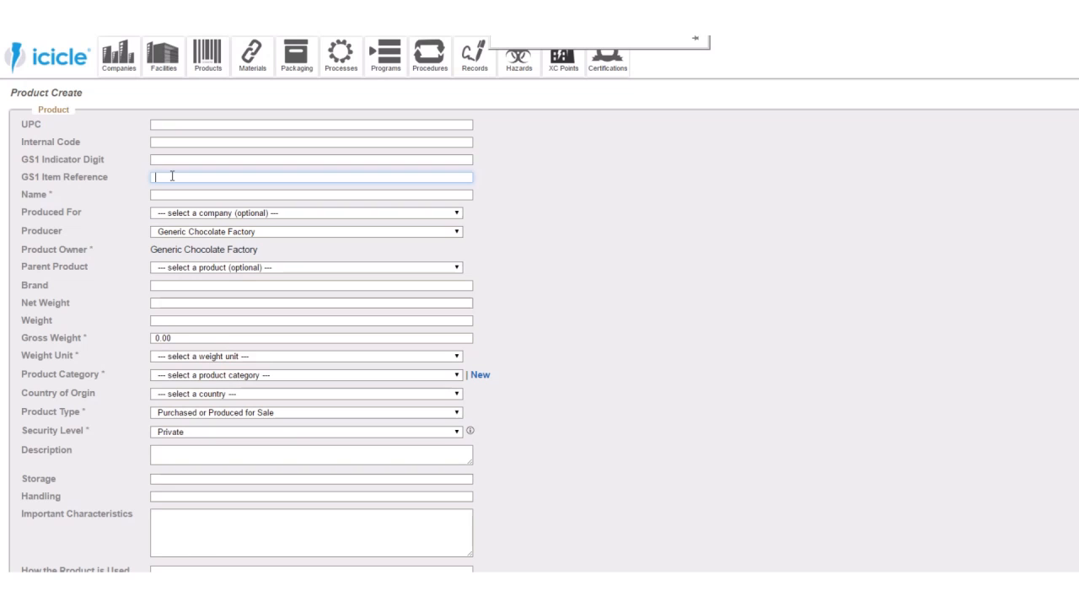
pyautogui.click(170, 193)
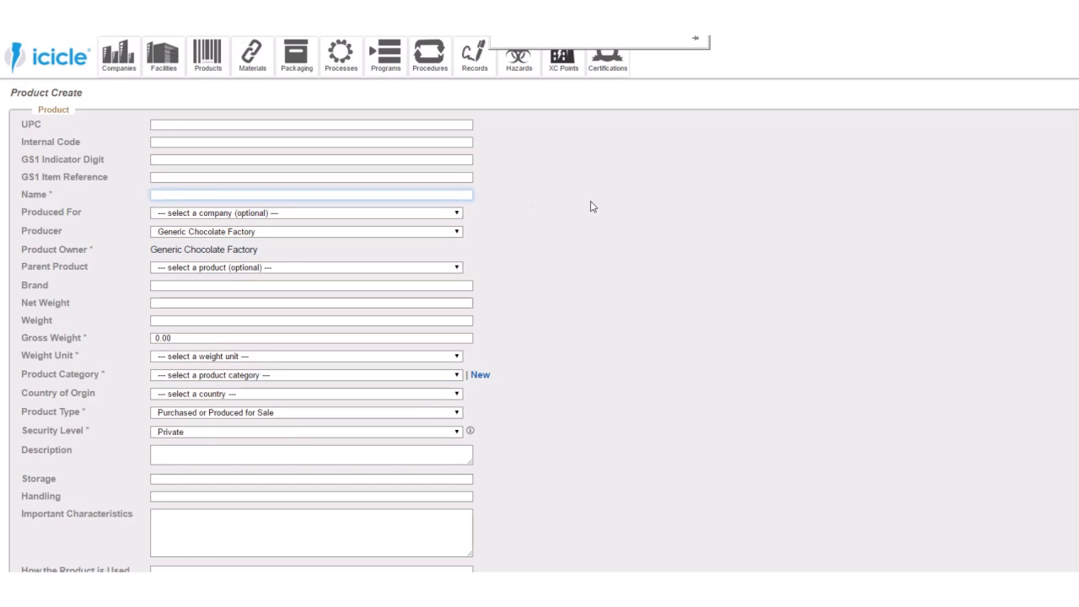
pyautogui.write('Milk Chocolate Bar')
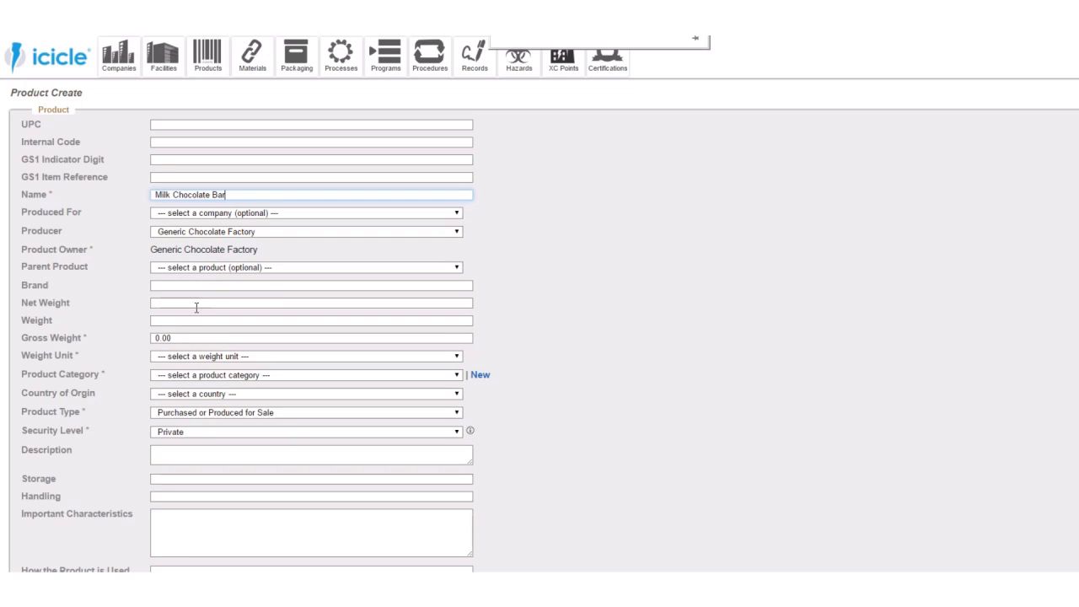
# - Set the Milk Chocolate Bar's gross weight to 110, its weight unit to g, and its net weight to 100 g
pyautogui.click(191, 338)
pyautogui.write('100')
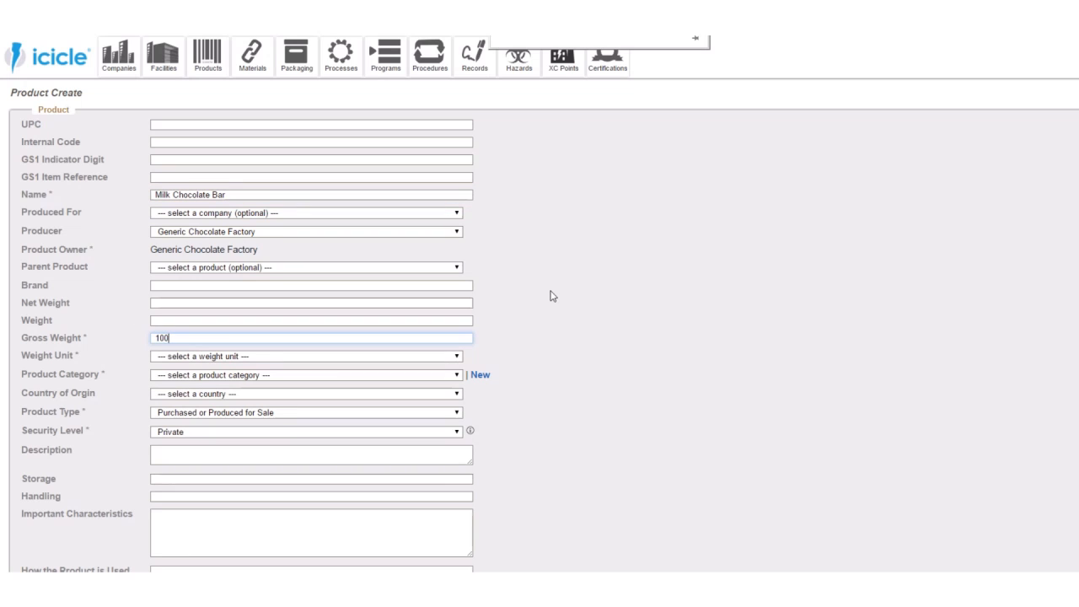
pyautogui.click(287, 357)
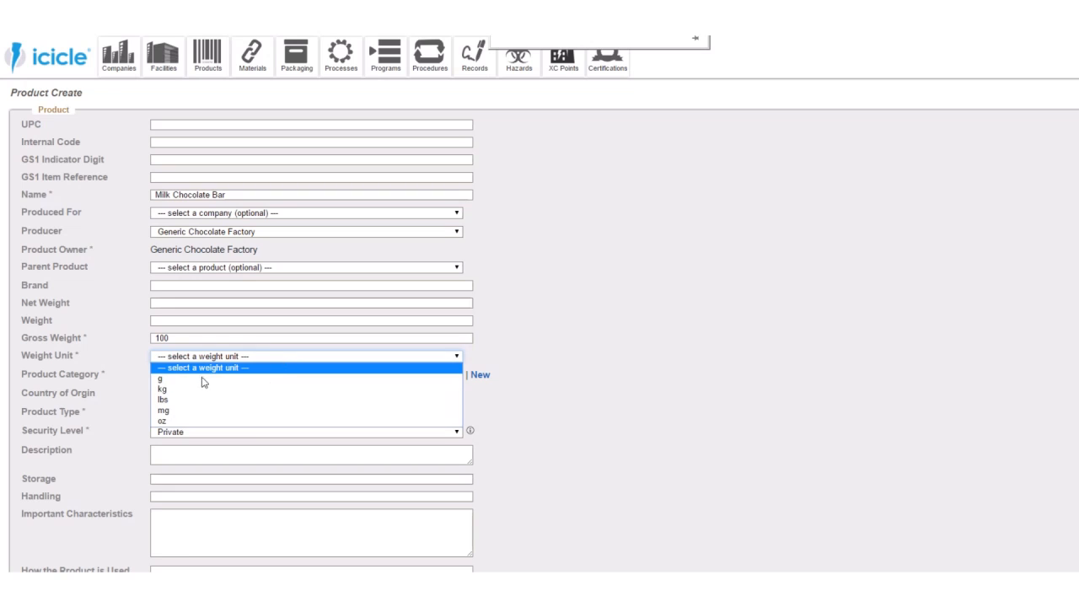
pyautogui.click(210, 379)
pyautogui.click(167, 338)
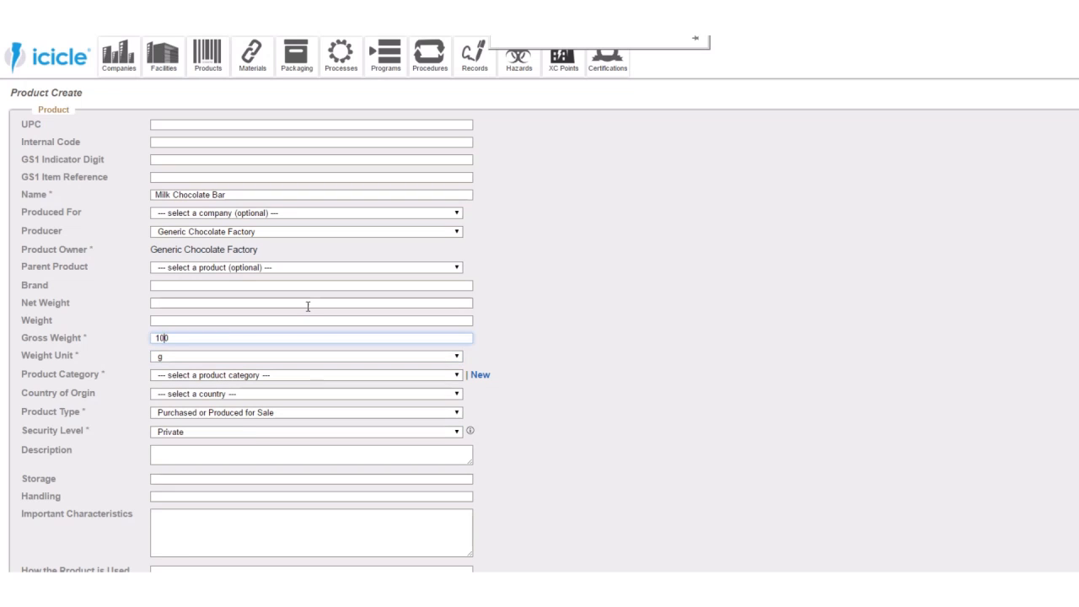
pyautogui.press('BackSpace')
pyautogui.write('1')
pyautogui.click(194, 305)
pyautogui.write('100 g')
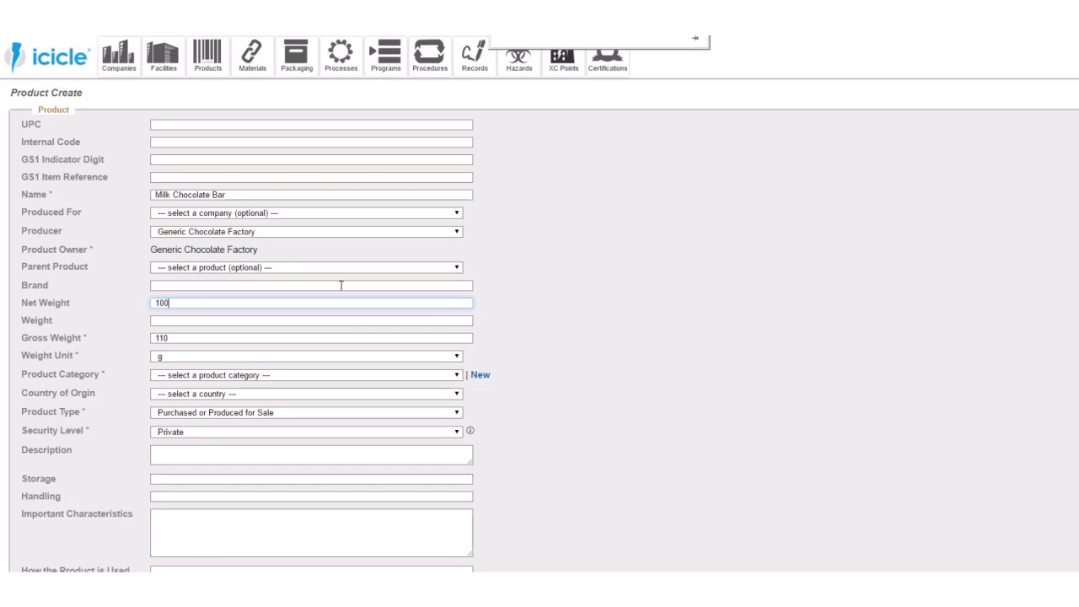
# - Set the Milk Chocolate Bar's product category to Chocolates and its country of origin to United States
pyautogui.click(257, 374)
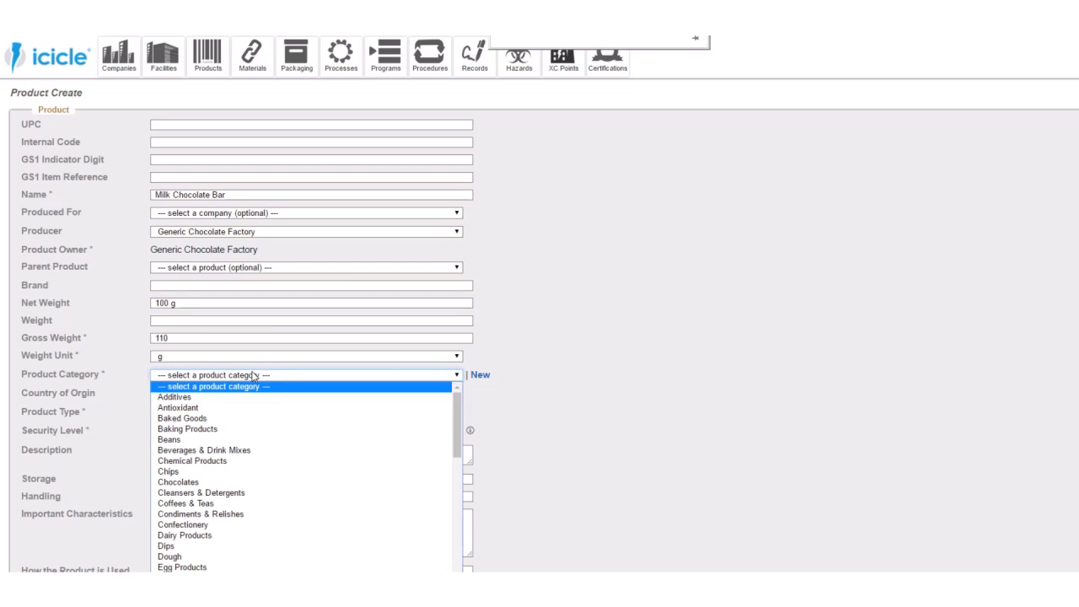
pyautogui.click(240, 483)
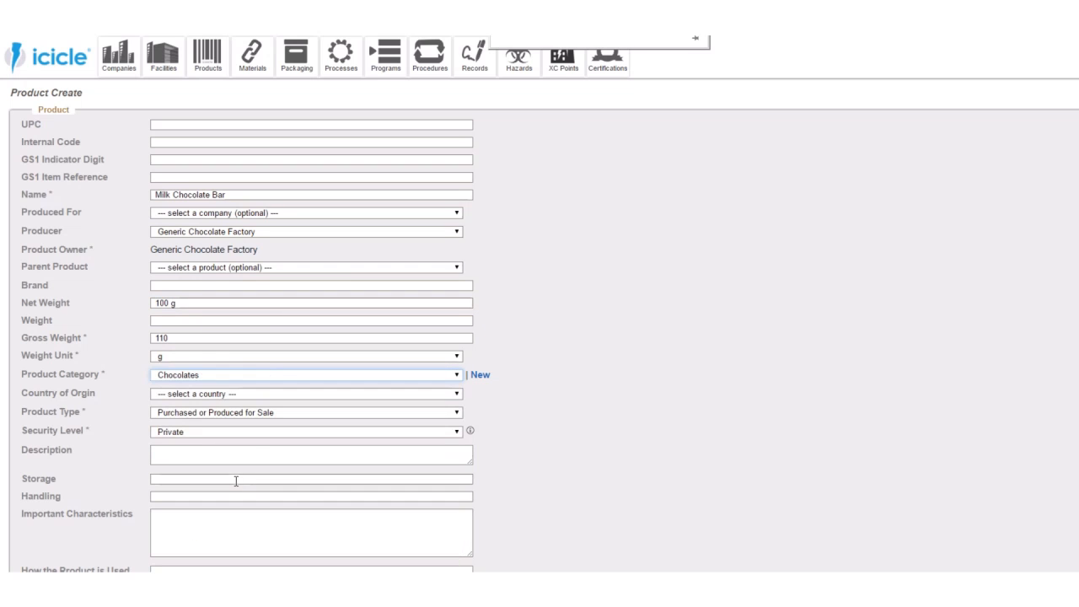
pyautogui.click(226, 394)
pyautogui.write('un')
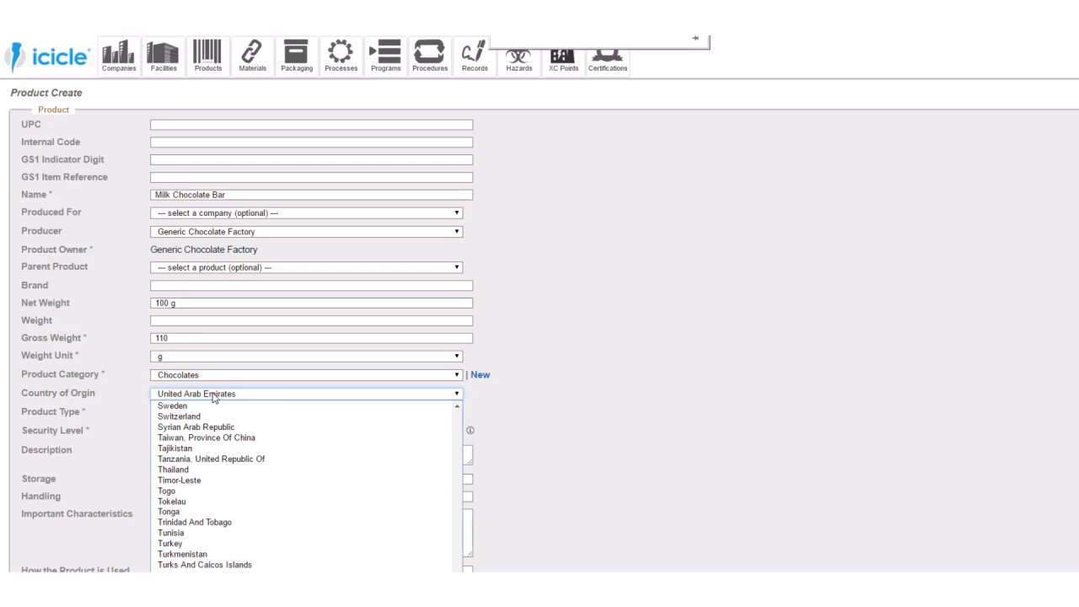
pyautogui.press('Down')
pyautogui.press('Down')
pyautogui.press('Down')
pyautogui.press('Up')
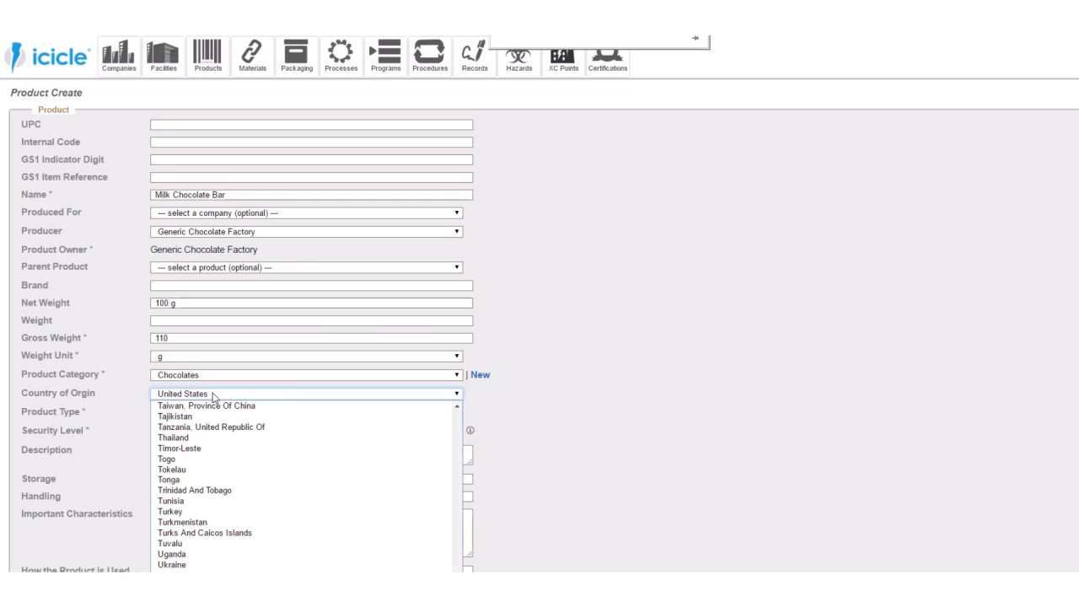
pyautogui.press('Return')
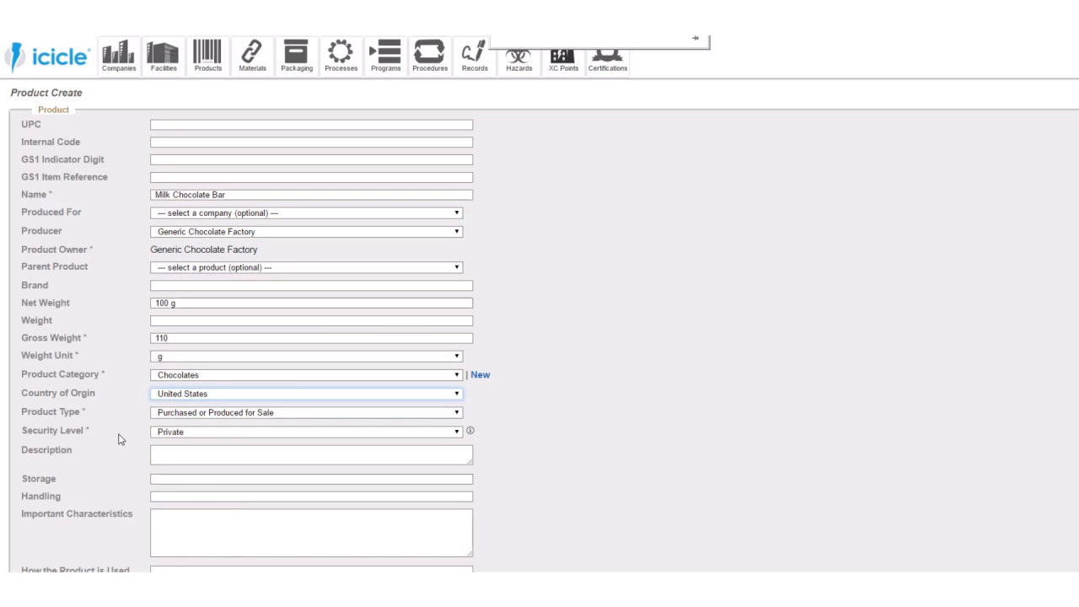
pyautogui.click(86, 430)
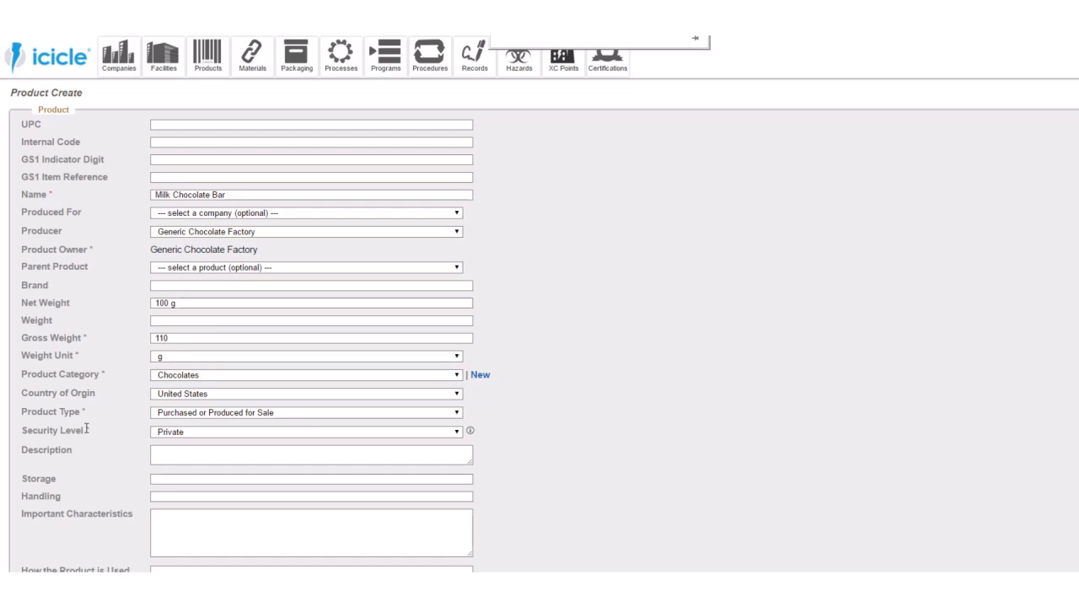
# - Enter < 20C as the Milk Chocolate Bar's storage requirement
pyautogui.scroll(-1, 86, 430)
pyautogui.scroll(-1, 85, 433)
pyautogui.click(196, 354)
pyautogui.write('< ')
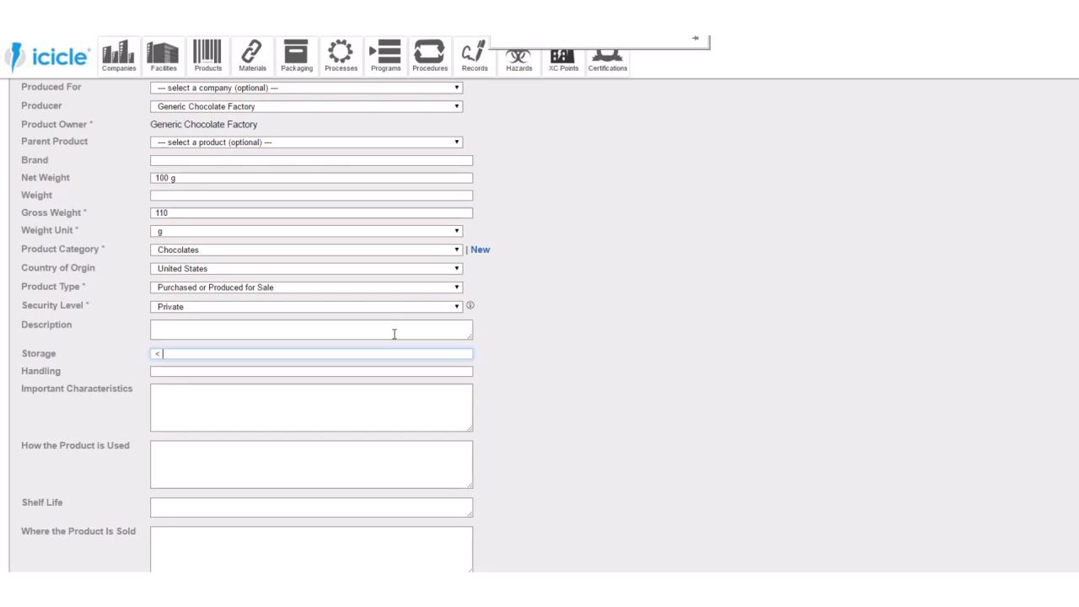
pyautogui.write('20 C')
pyautogui.press('BackSpace')
pyautogui.press('BackSpace')
pyautogui.write('C')
pyautogui.click(253, 369)
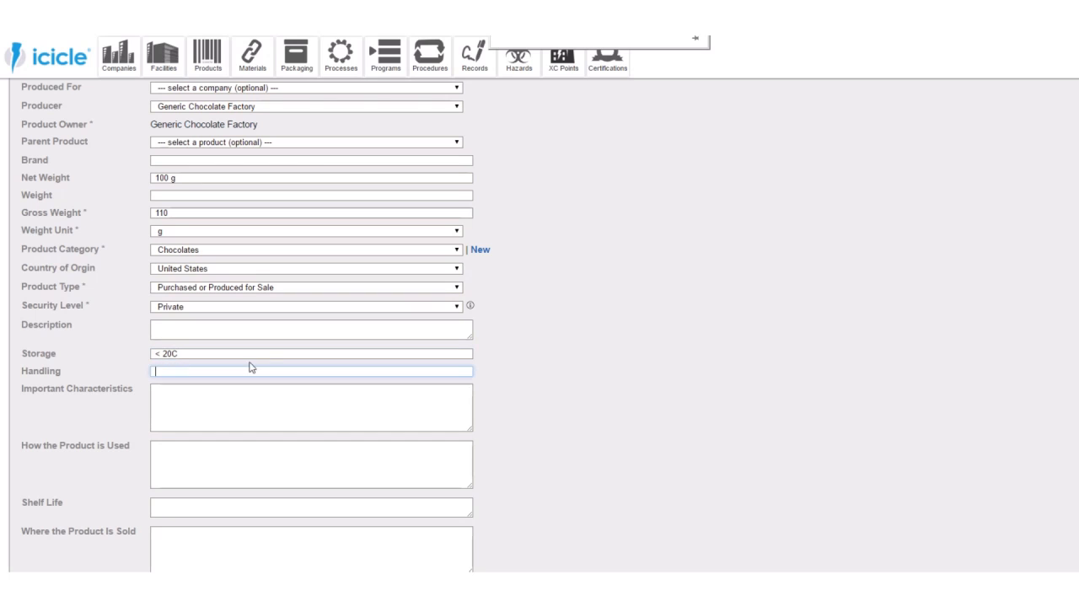
pyautogui.click(189, 353)
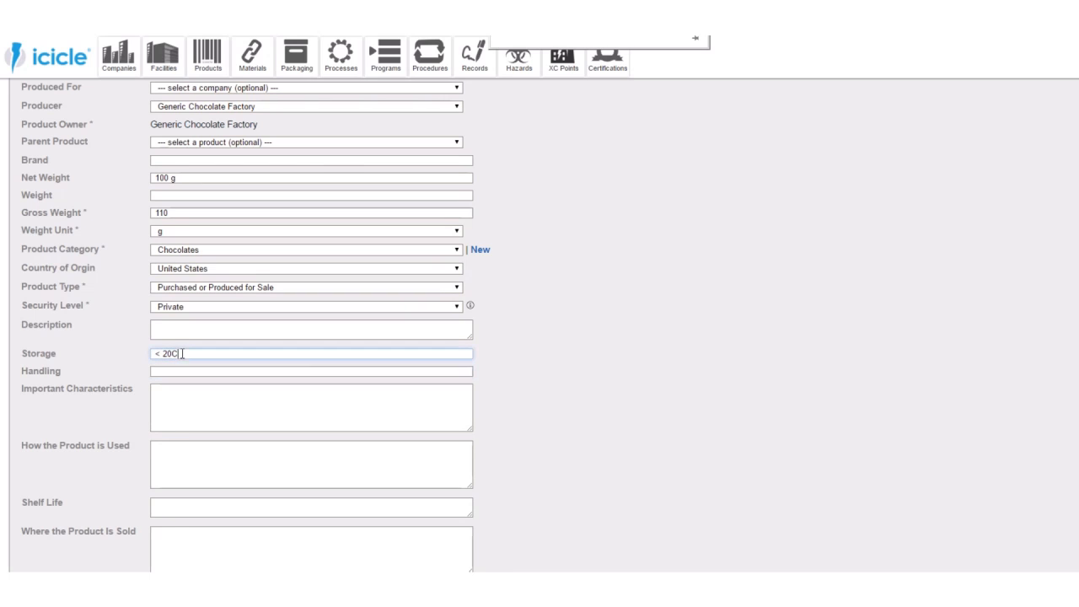
pyautogui.click(186, 369)
# - Fill in the important characteristics as "Solid chocolates are low water activity products (< 0.85)", correcting the pasted text's capital letters to lowercase
pyautogui.click(189, 393)
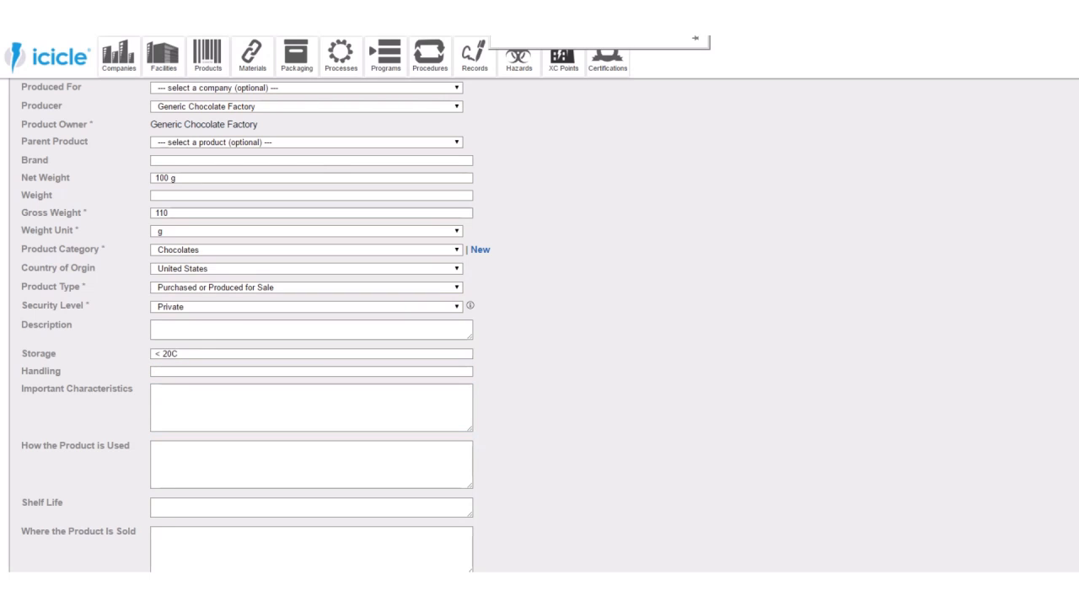
pyautogui.click(261, 423)
pyautogui.write('Solid chocolates are Low Water Activity Products (< 0.85)')
pyautogui.click(237, 388)
pyautogui.press('BackSpace')
pyautogui.write('l')
pyautogui.press('Delete')
pyautogui.write('w')
pyautogui.press('Right')
pyautogui.press('Right')
pyautogui.press('Right')
pyautogui.press('Right')
pyautogui.press('Right')
pyautogui.press('Delete')
pyautogui.write('a')
pyautogui.press('Right')
pyautogui.press('Right')
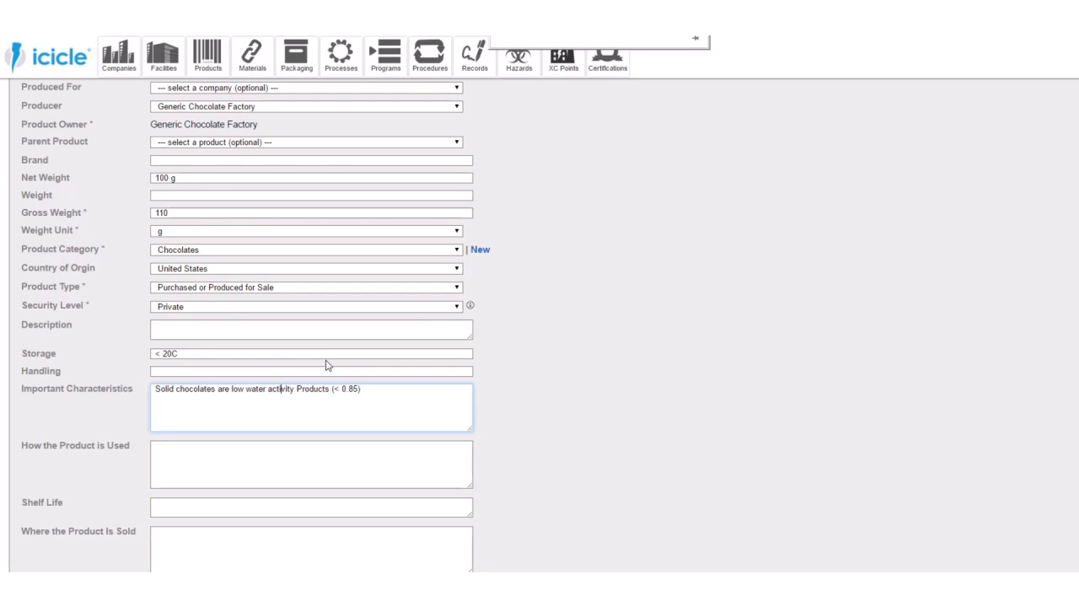
pyautogui.press('Delete')
pyautogui.write('p')
# - Describe how the product is used as "Ready to eat" and set its shelf life to 12 months
pyautogui.click(201, 459)
pyautogui.write('Ready to eat')
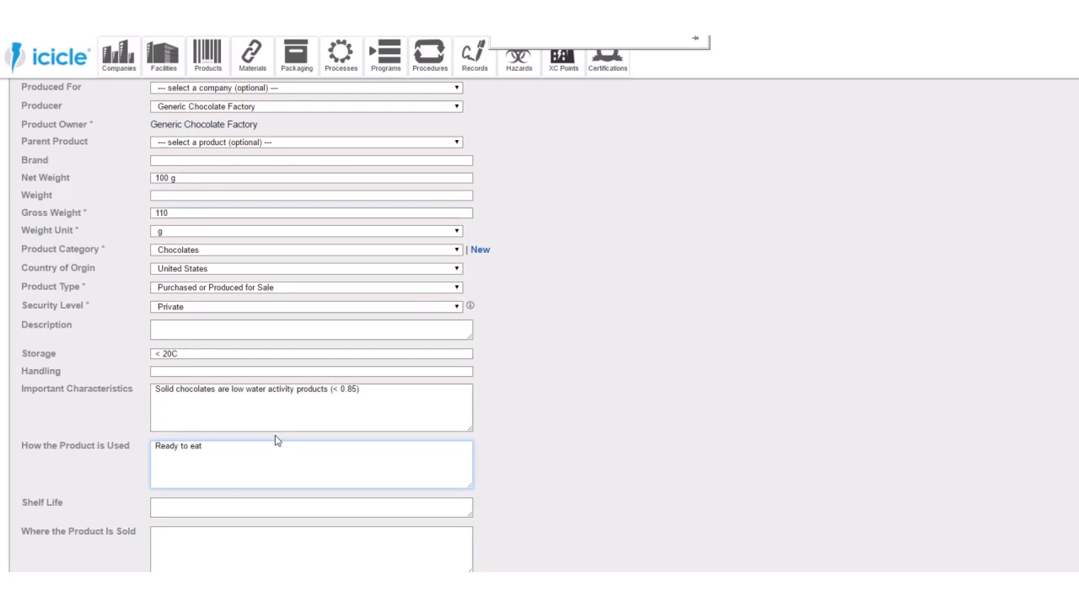
pyautogui.click(229, 504)
pyautogui.write('12 months')
# - State that the product is sold at "Retail locations internationally"
pyautogui.click(211, 542)
pyautogui.write('Retail locations internationally')
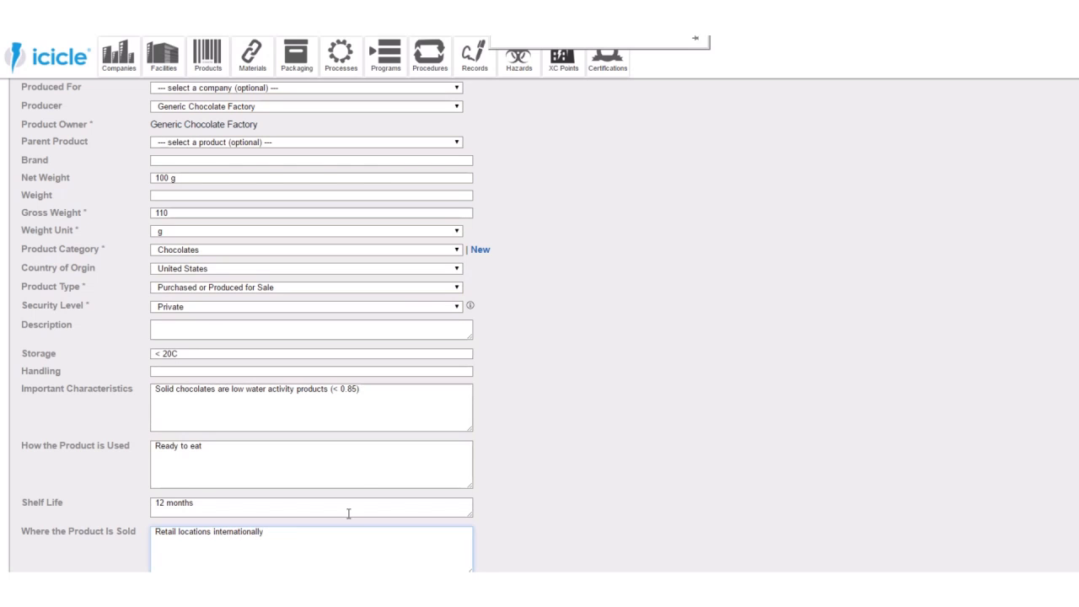
# - Fill in the labelling instructions with "Allergen declaration for milk, peanuts, tree nuts & soy"
pyautogui.scroll(-2, 348, 513)
pyautogui.click(301, 413)
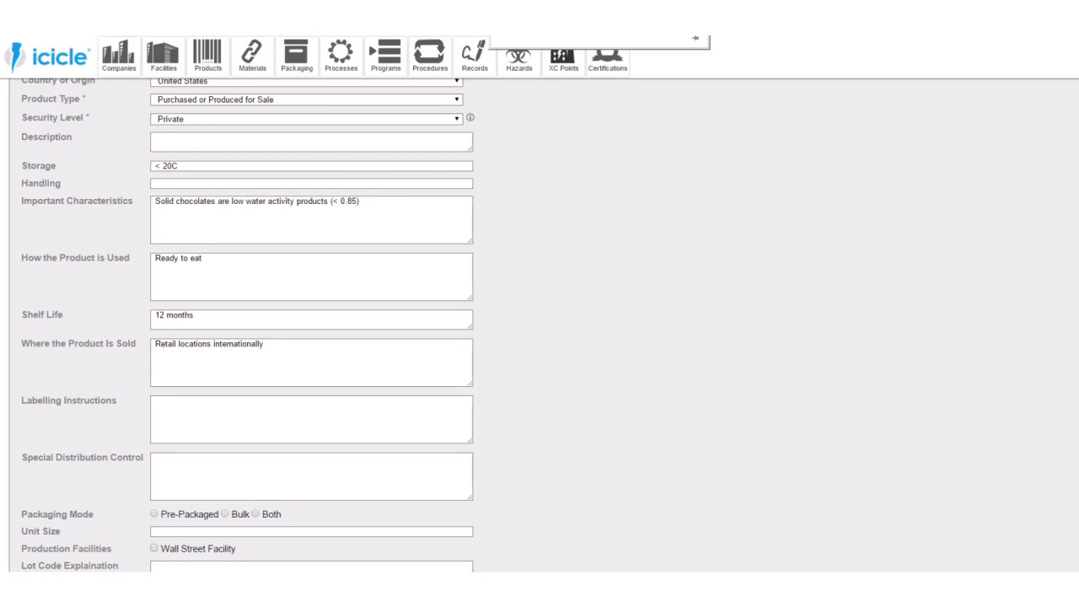
pyautogui.click(210, 432)
pyautogui.write('Allergen declaration for milk, peanuts, tree nuts & soy')
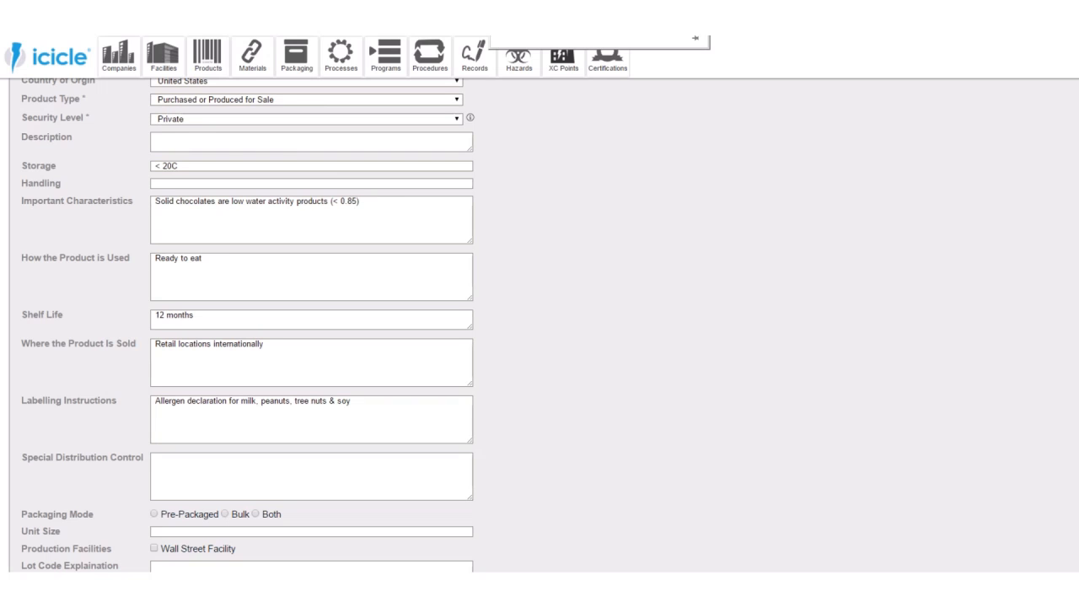
# - Paste the special distribution control text about shipping and storing in clean, food specific containers at ambient temperature, and remove the line break after "(unless"
pyautogui.click(323, 489)
pyautogui.write('Ship & or store in clean, food specific containers & vehicles at ambient temperature (unless specified by customer), external odours, moisture and direct sunlight.')
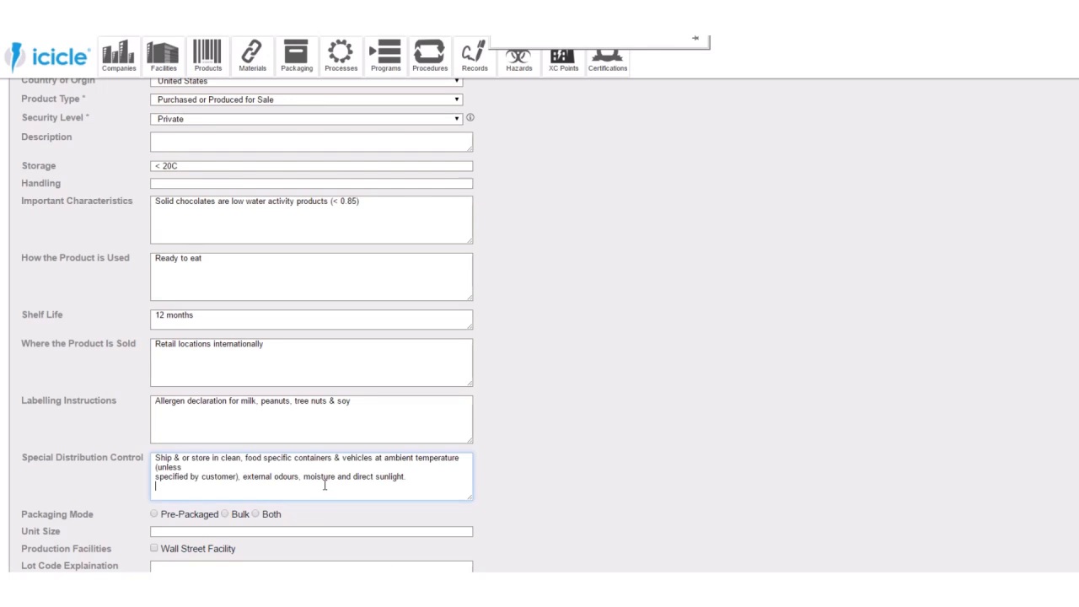
pyautogui.click(265, 468)
pyautogui.press('Delete')
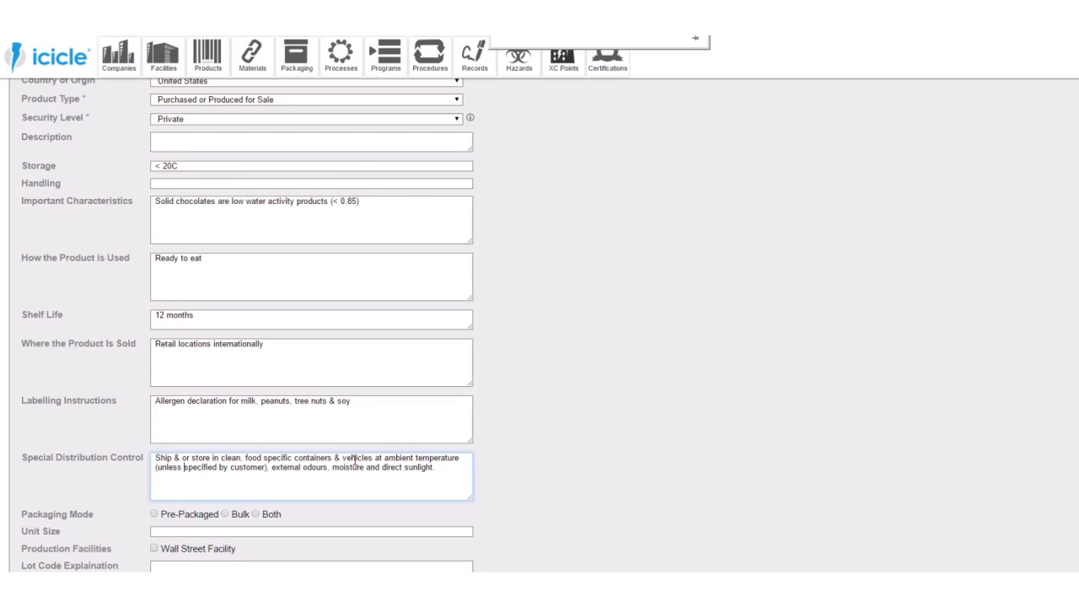
# - Choose Pre-Packaged mode, assign the Wall Street Facility, set the unit size to 100 g, and create the product
pyautogui.click(154, 513)
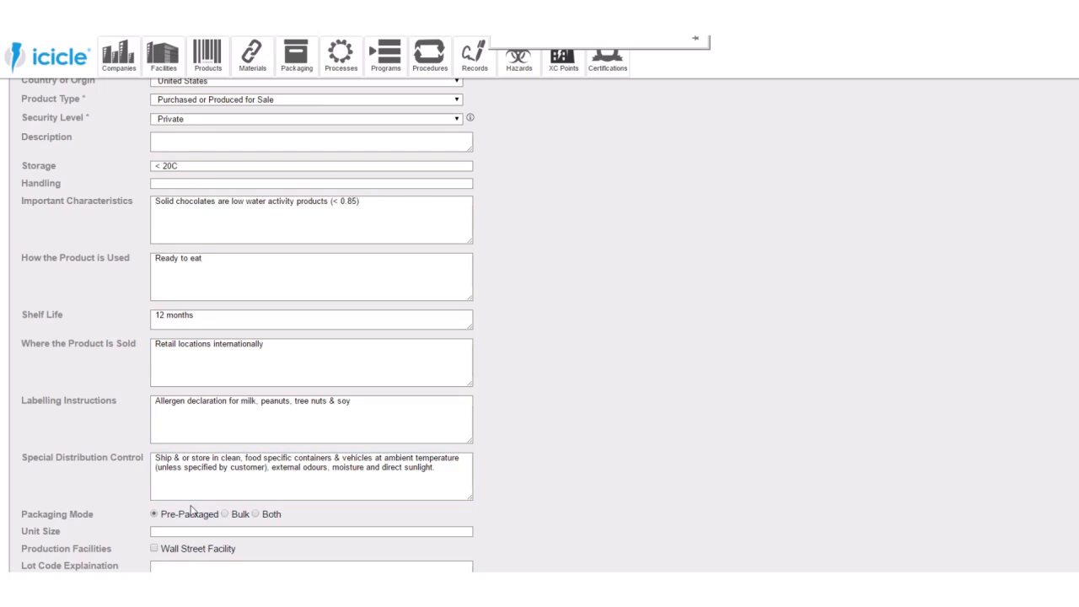
pyautogui.scroll(-1, 365, 497)
pyautogui.scroll(-1, 366, 509)
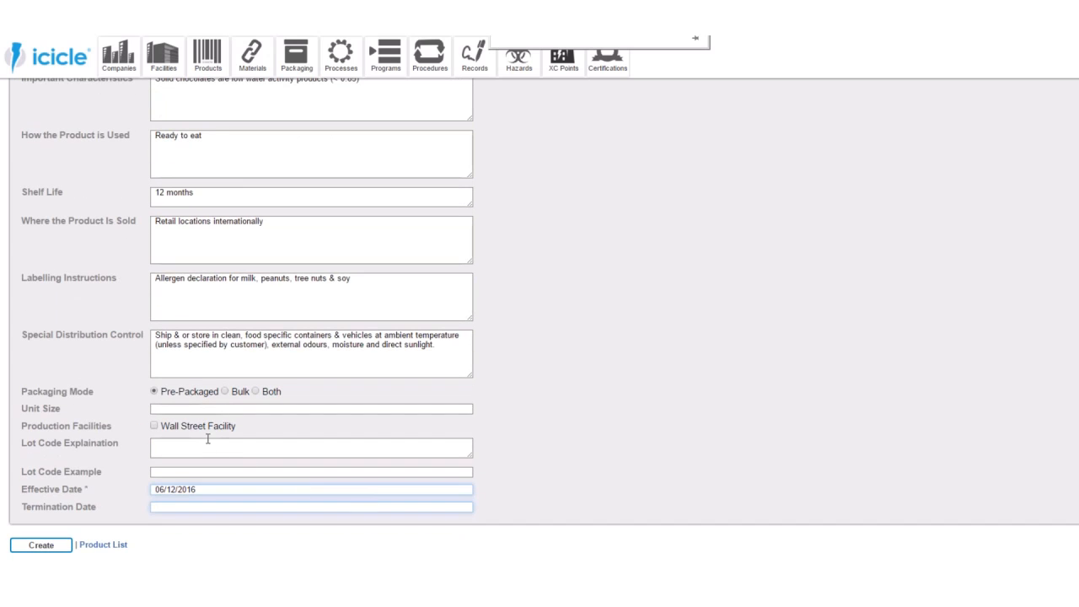
pyautogui.click(154, 426)
pyautogui.click(171, 410)
pyautogui.write('10')
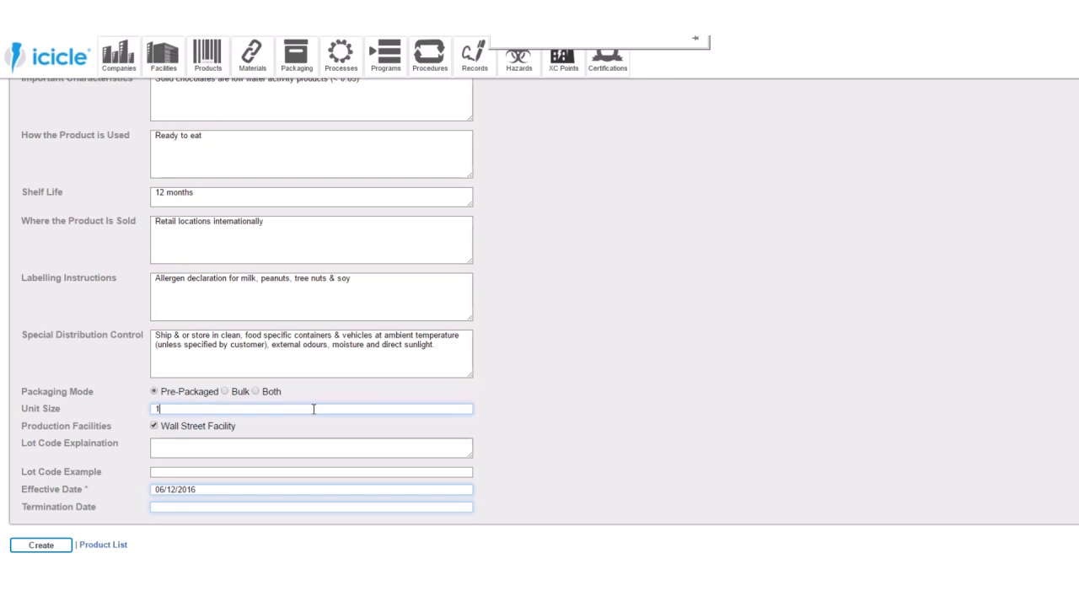
pyautogui.write('0 g')
pyautogui.click(59, 545)
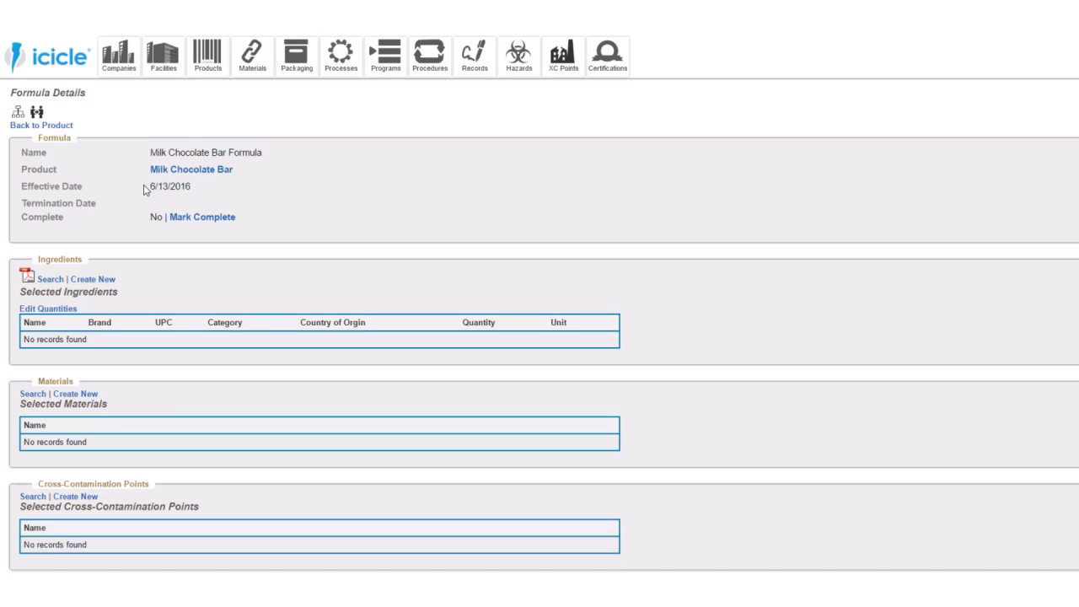
# - Search the ingredients for the Milk Chocolate Bar Formula, add Lait Clair Milk Chocolate 20; 2x5 & 8x1 kg, and close the search
pyautogui.click(51, 280)
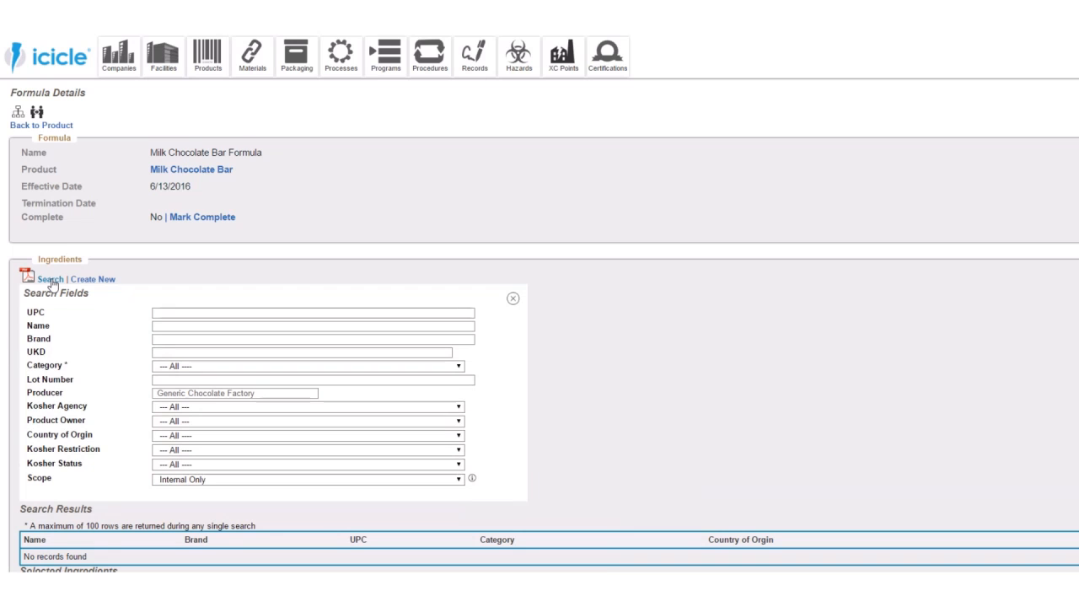
pyautogui.click(164, 325)
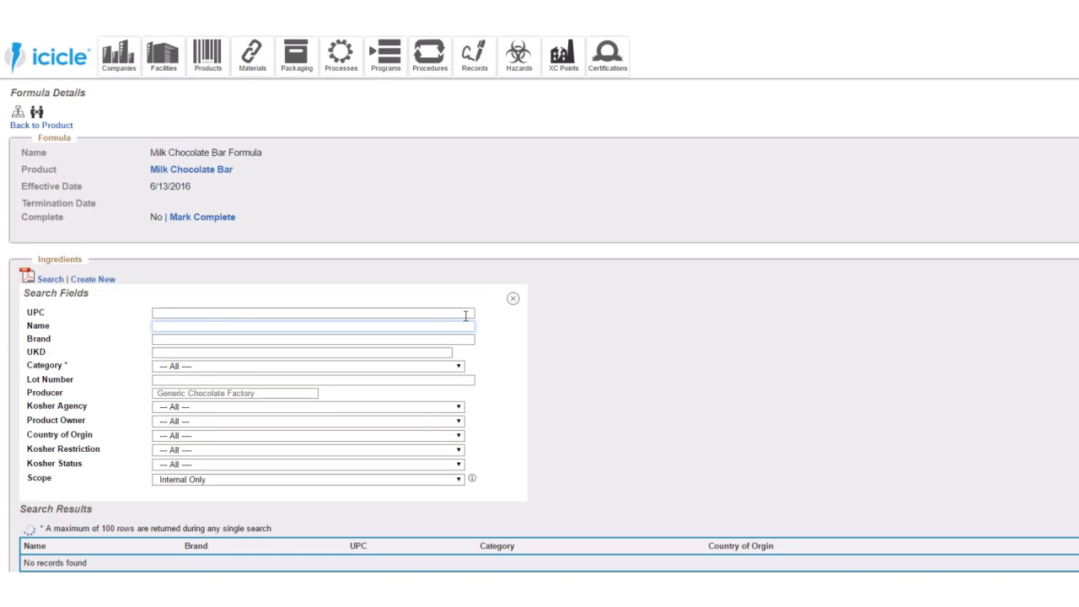
pyautogui.scroll(-1, 483, 331)
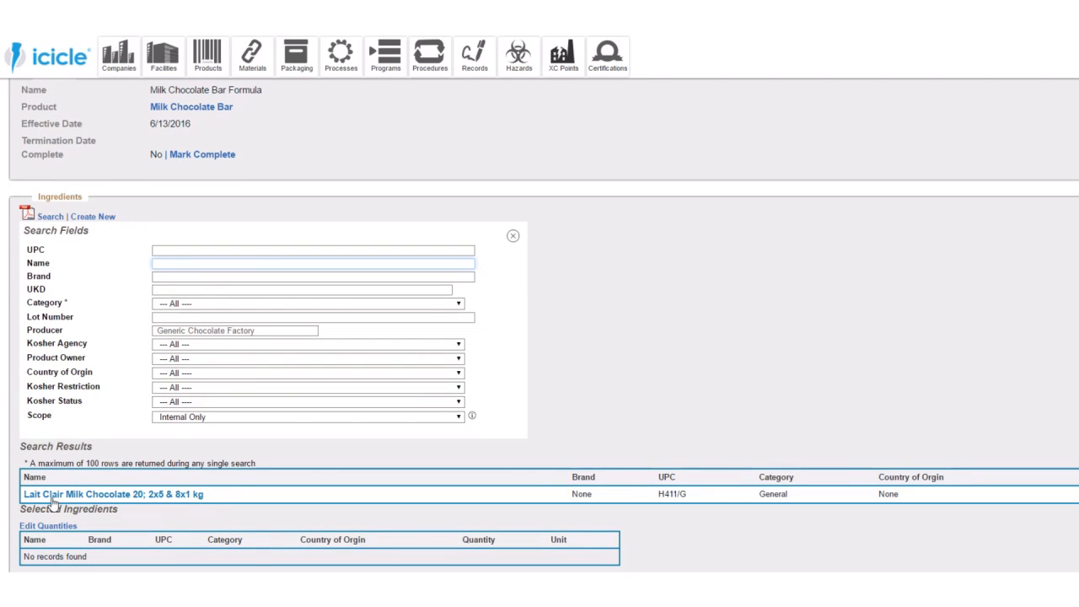
pyautogui.moveTo(53, 503)
pyautogui.click(1073, 495)
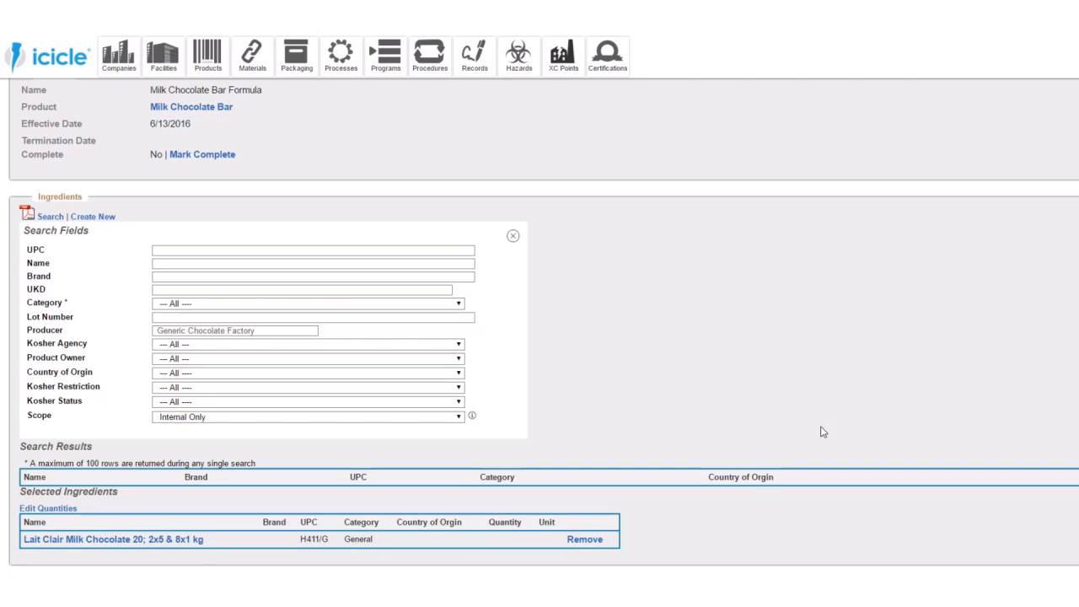
pyautogui.scroll(-1, 759, 431)
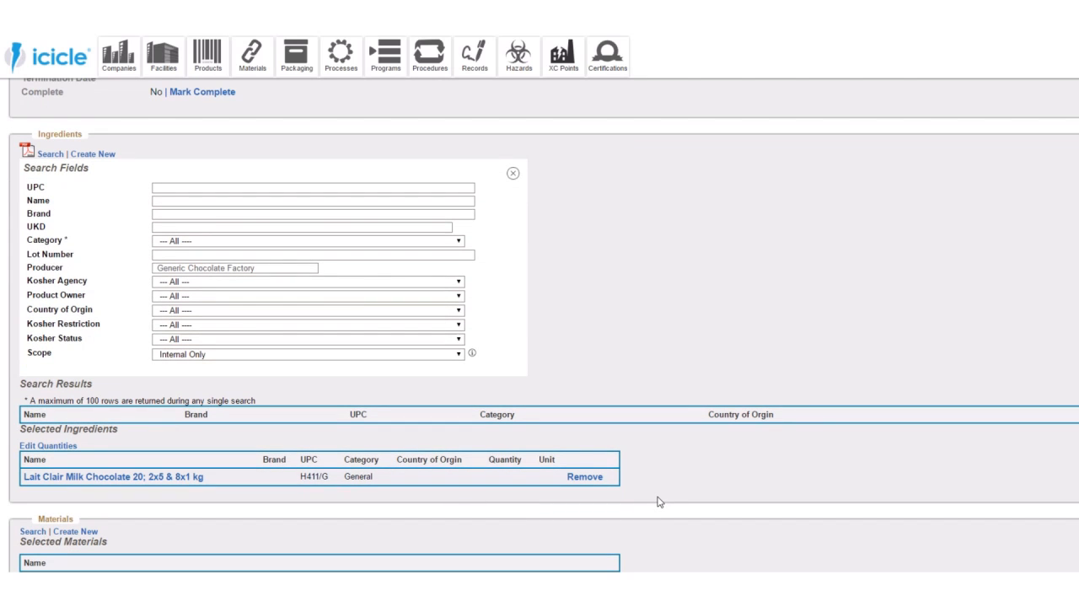
pyautogui.click(513, 173)
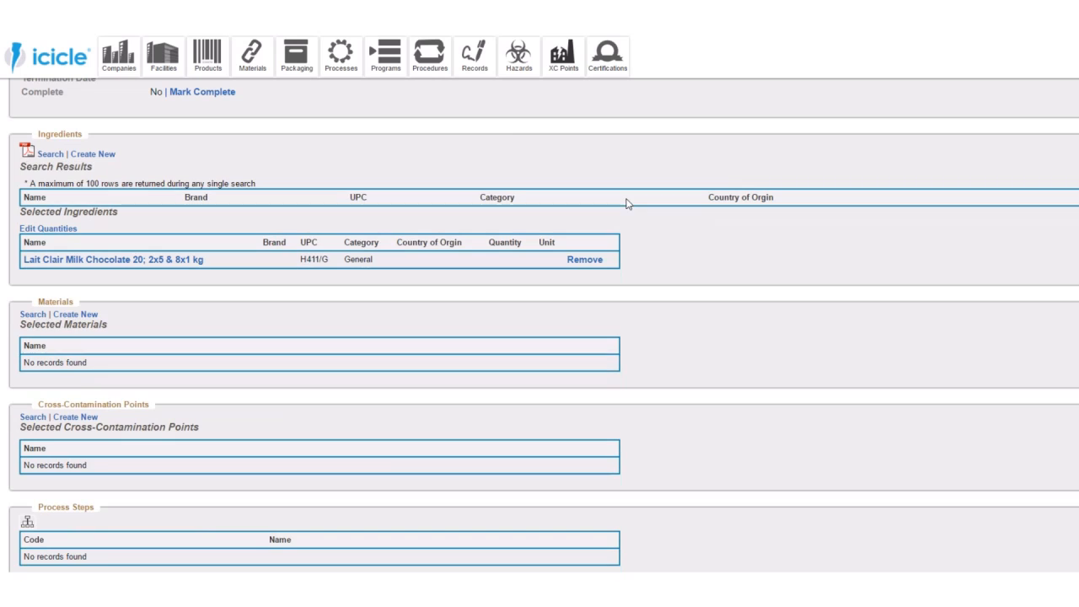
# - Search the materials and add Cleaner and Sanitizer to the Milk Chocolate Bar Formula
pyautogui.click(33, 314)
pyautogui.click(152, 374)
pyautogui.press('Return')
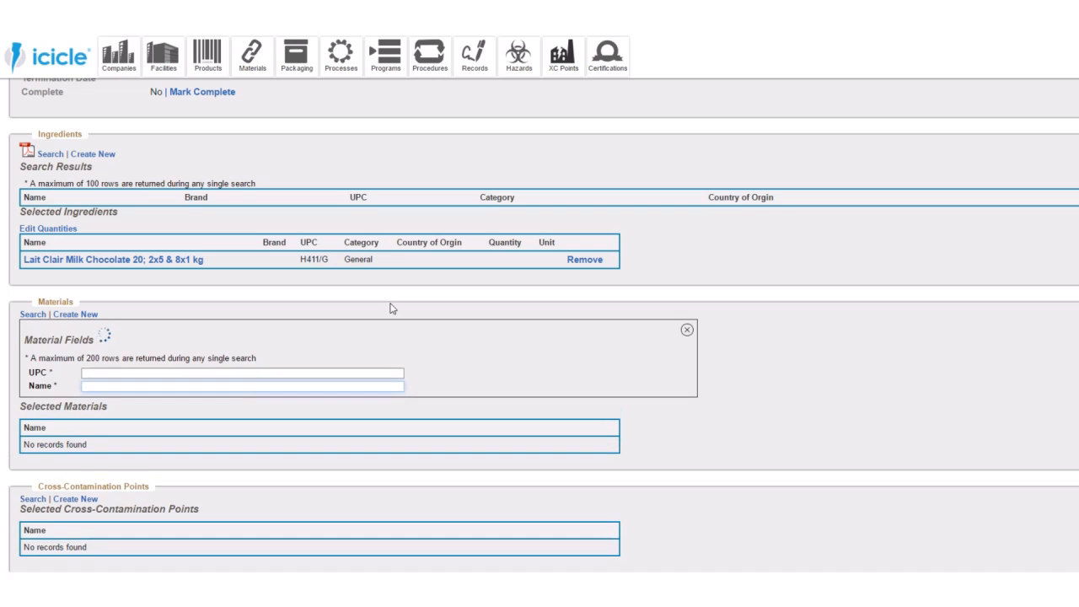
pyautogui.scroll(-3, 369, 284)
pyautogui.click(462, 285)
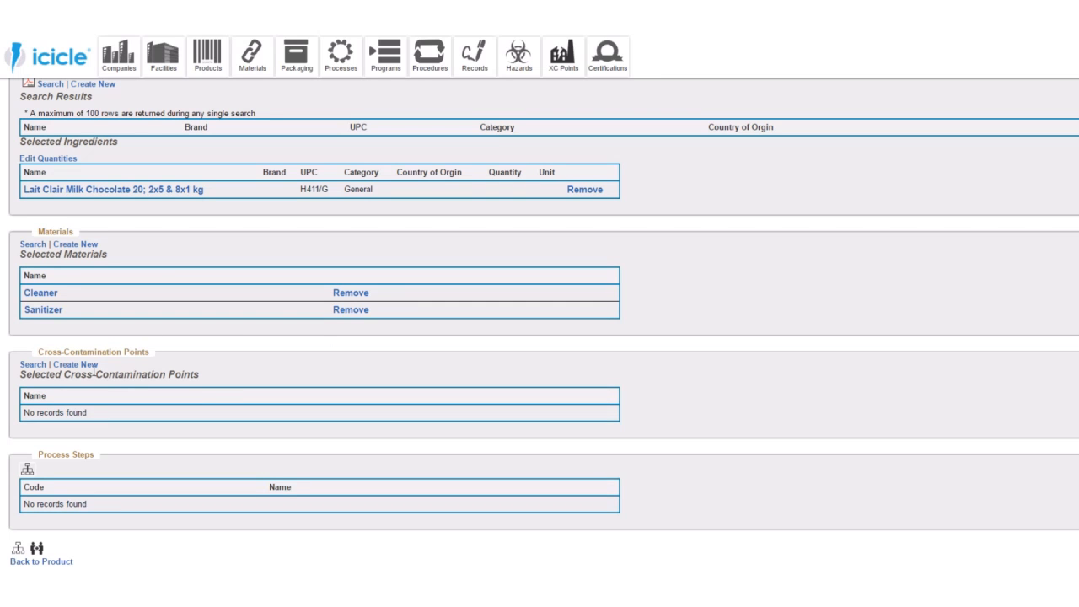
pyautogui.scroll(-1, 178, 367)
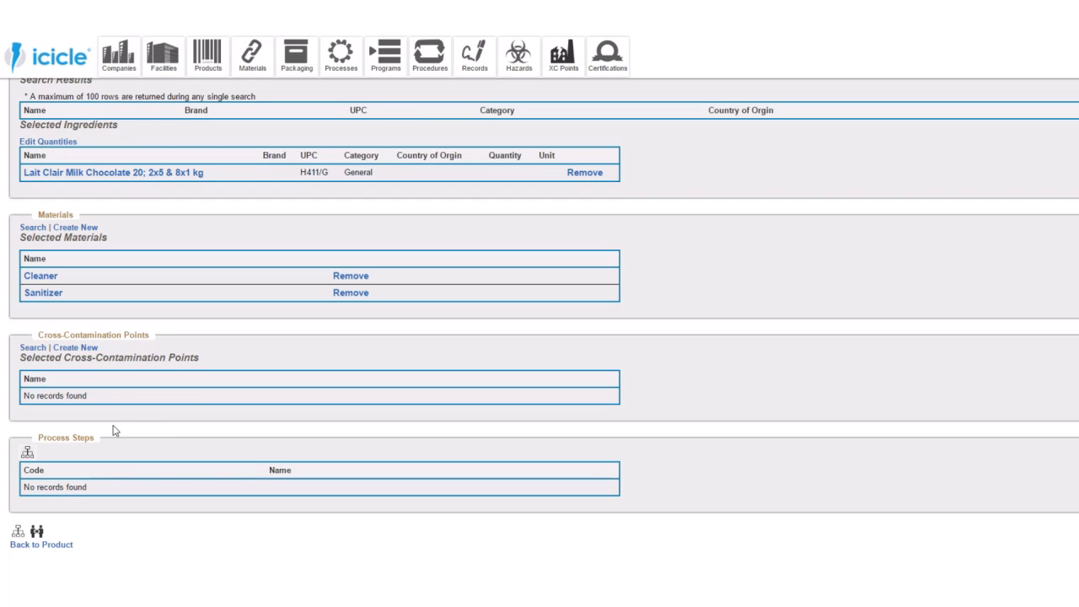
pyautogui.scroll(1, 152, 197)
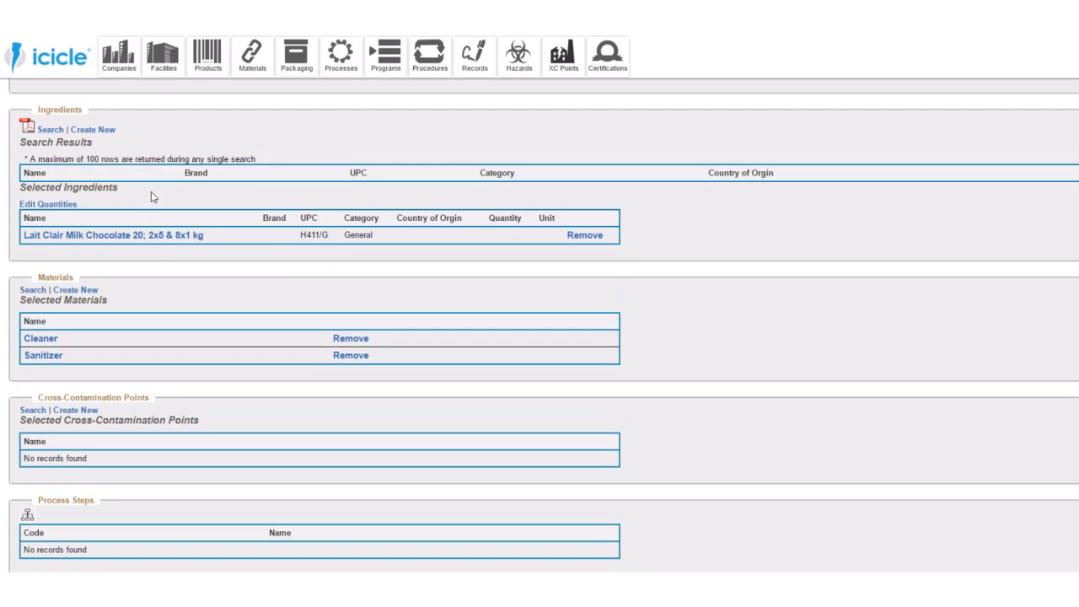
pyautogui.scroll(-1, 145, 338)
pyautogui.scroll(1, 156, 405)
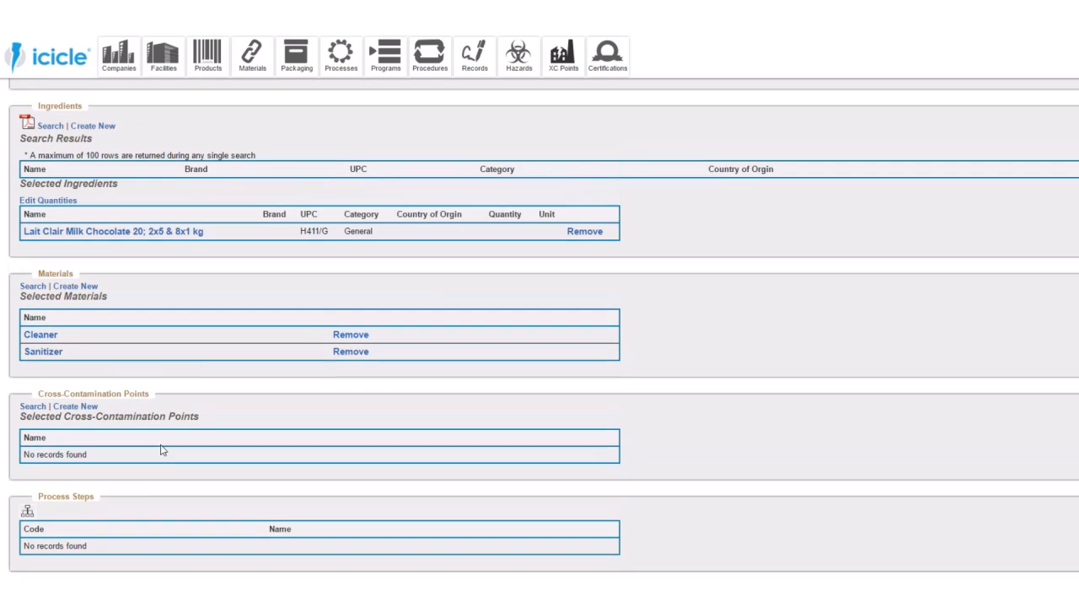
# - Open the process step editor for the Milk Chocolate Bar Formula and add the Cooling, Demolding and Dry Storage processes
pyautogui.scroll(-1, 159, 473)
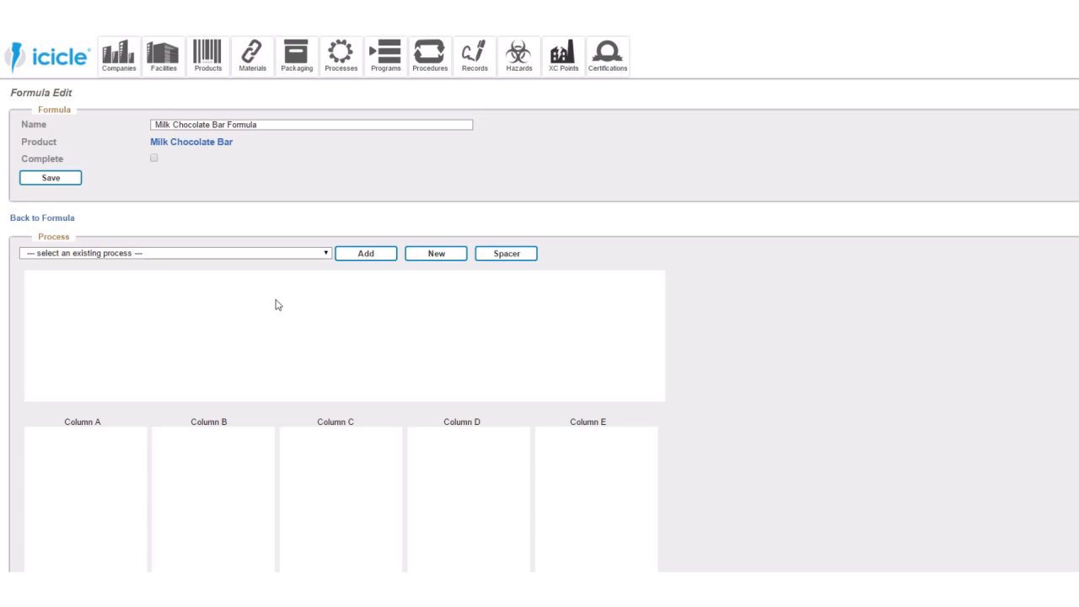
pyautogui.scroll(-3, 291, 308)
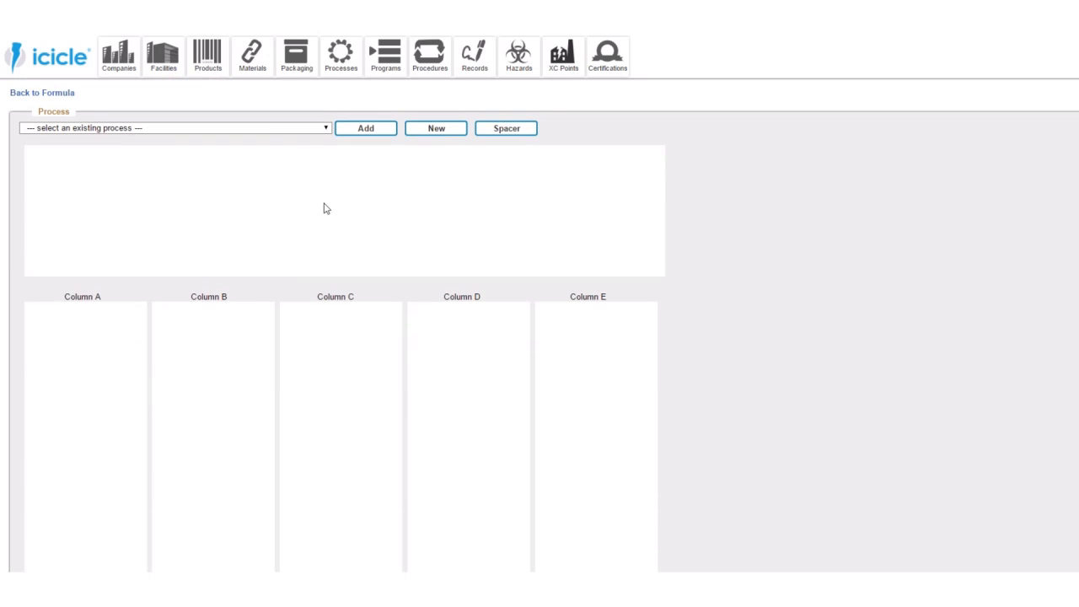
pyautogui.click(280, 128)
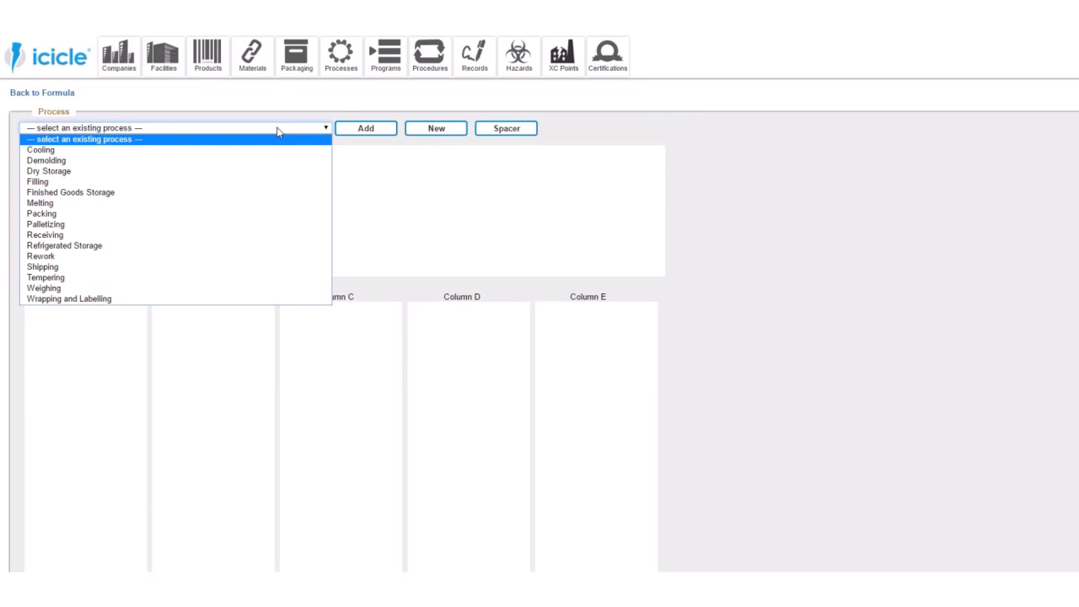
pyautogui.click(266, 150)
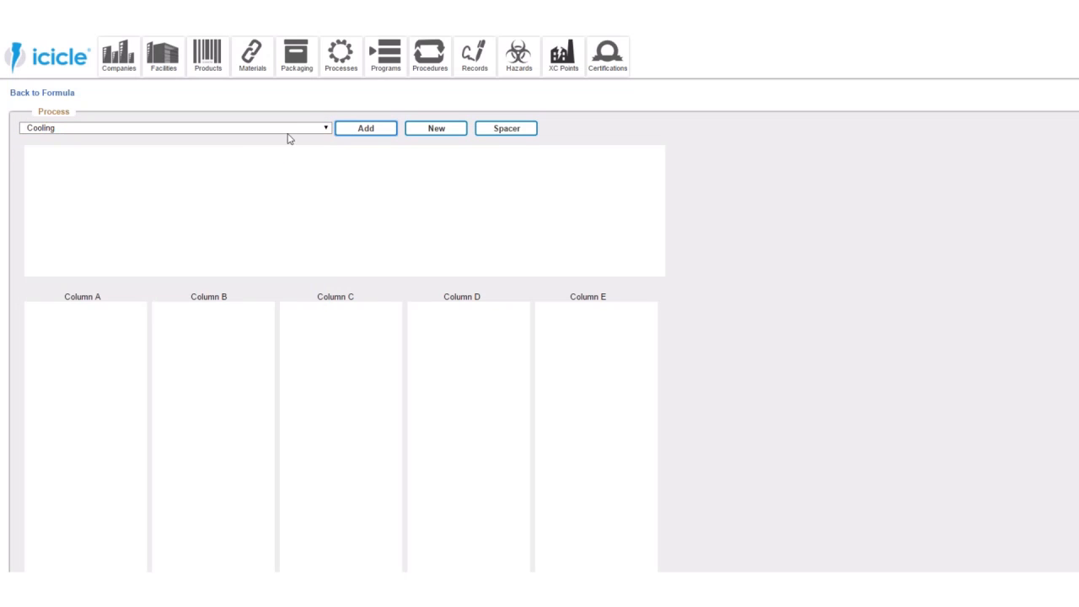
pyautogui.click(257, 130)
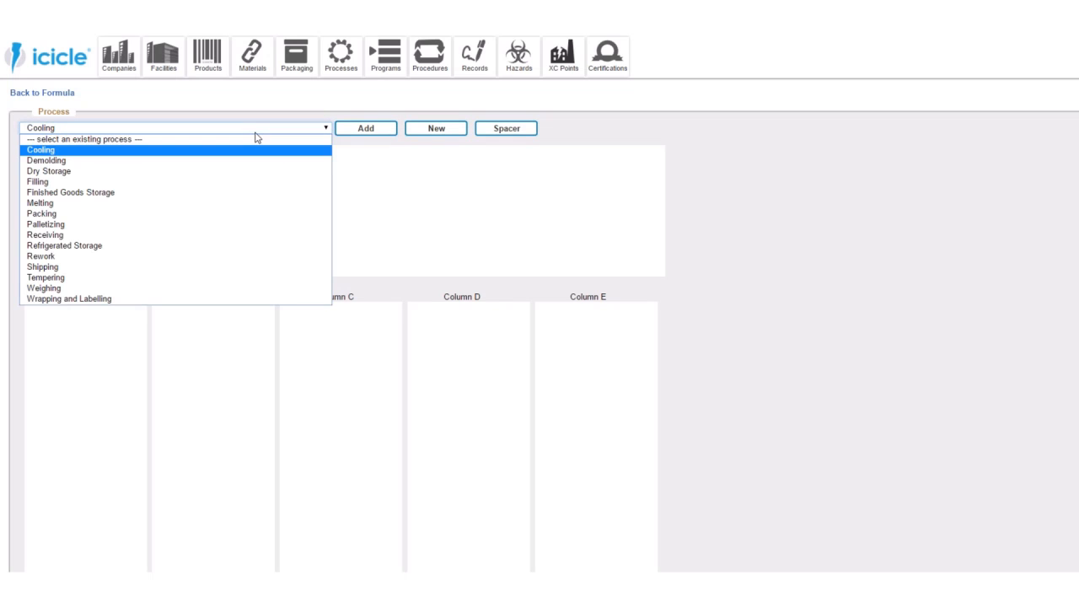
pyautogui.click(235, 161)
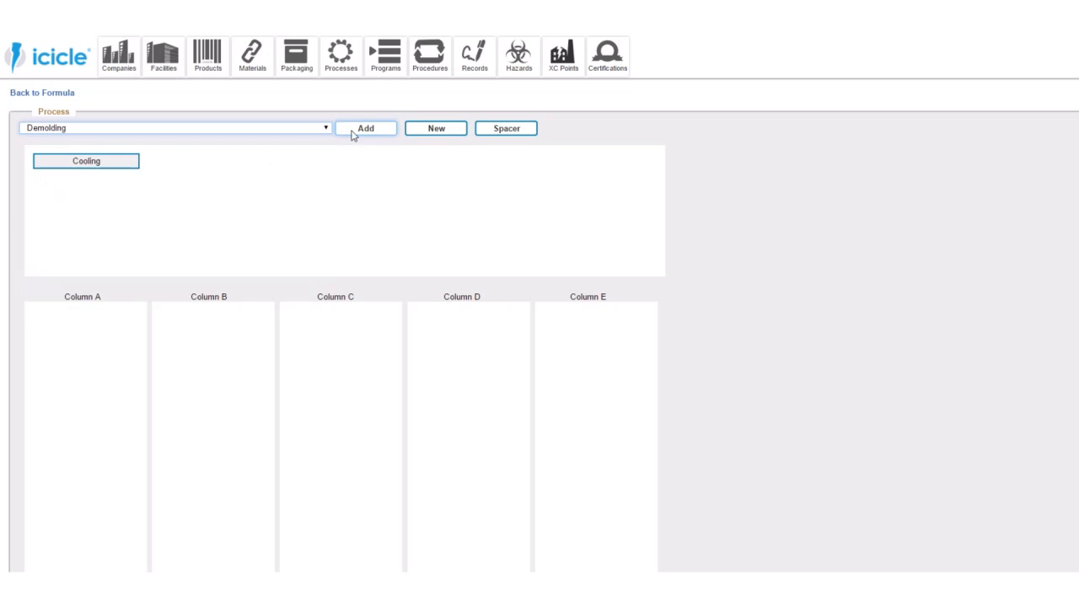
pyautogui.click(243, 132)
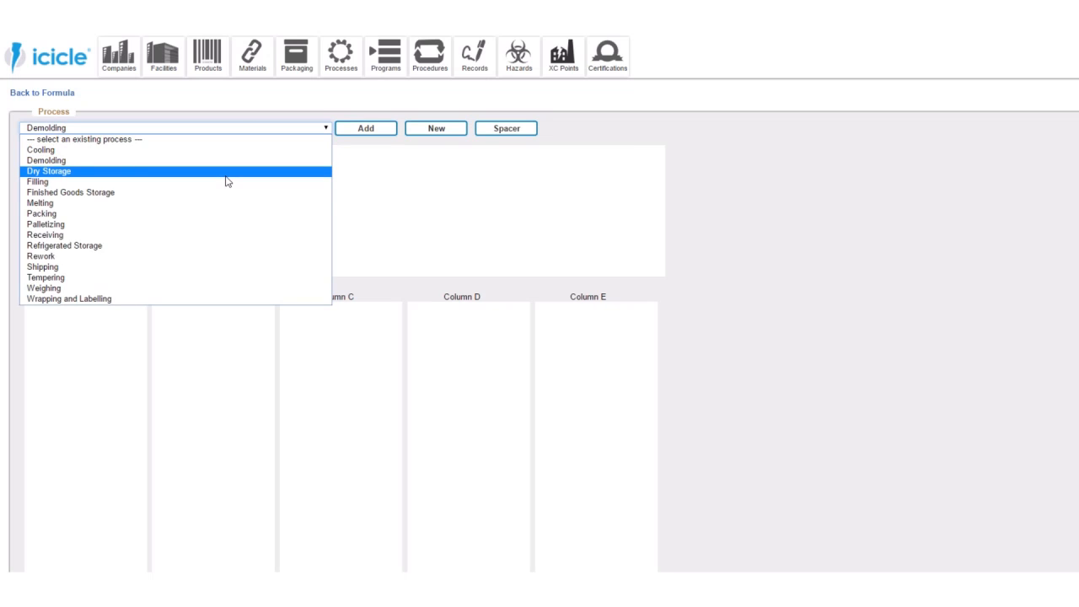
pyautogui.click(228, 173)
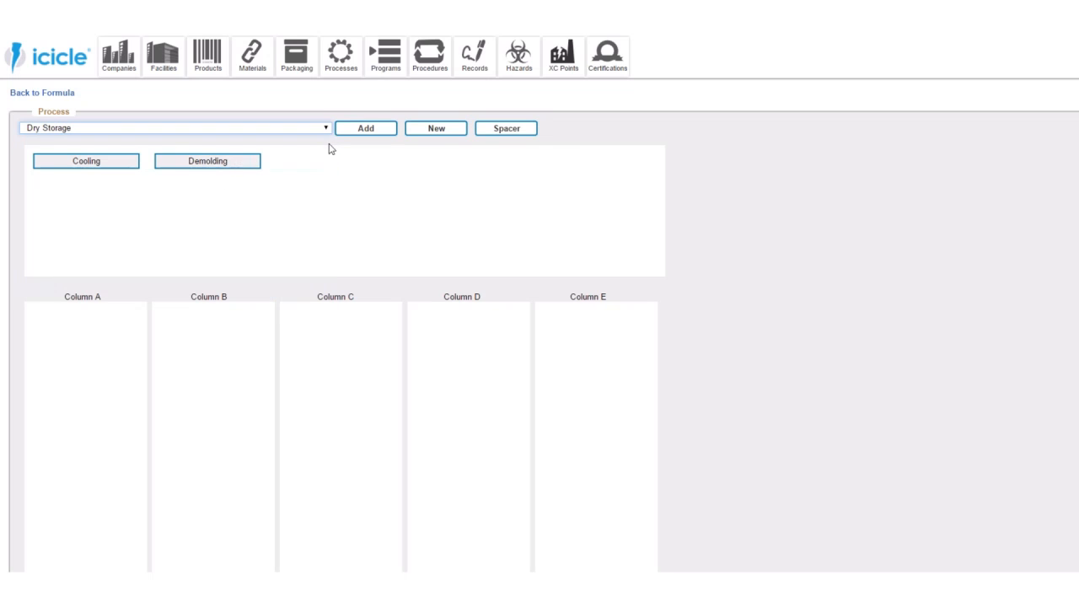
# - Add the existing processes Filling and Finished Goods Storage to the formula's process pool
pyautogui.click(253, 132)
pyautogui.click(225, 182)
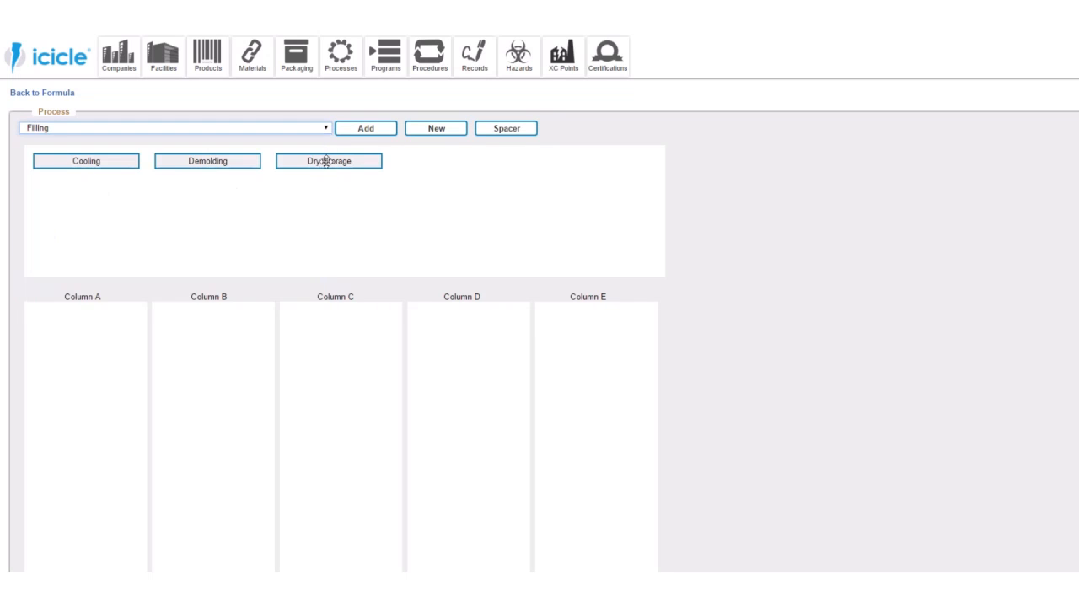
pyautogui.click(351, 132)
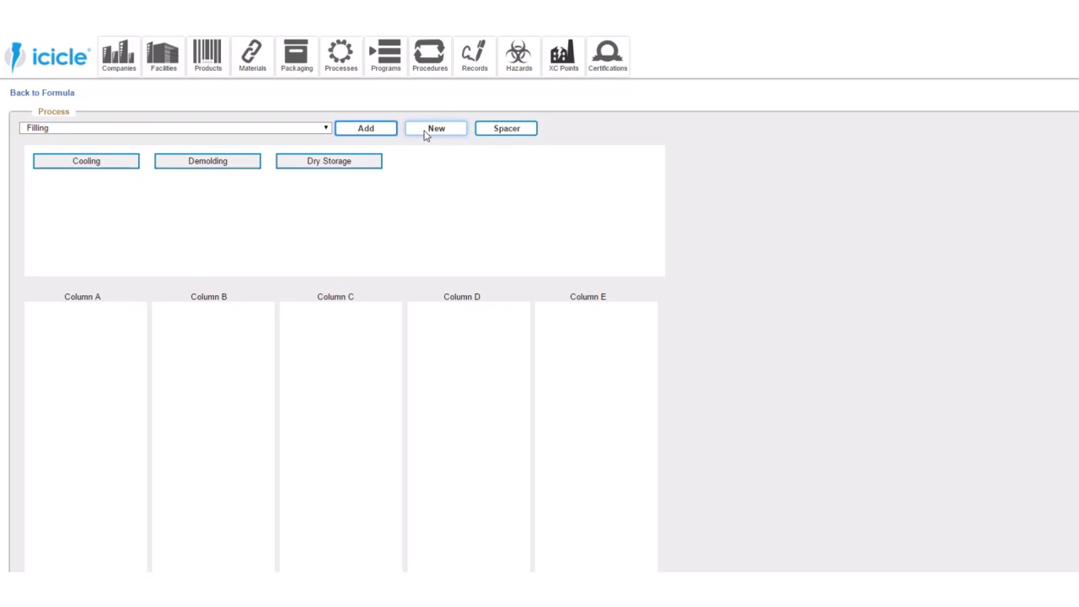
pyautogui.click(314, 132)
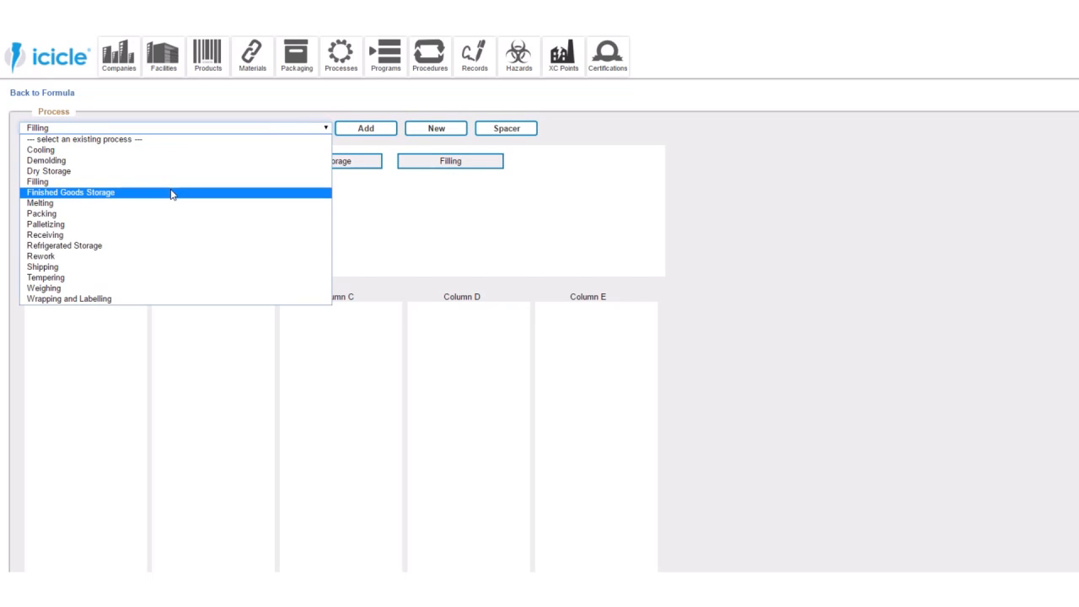
pyautogui.click(175, 192)
pyautogui.click(368, 133)
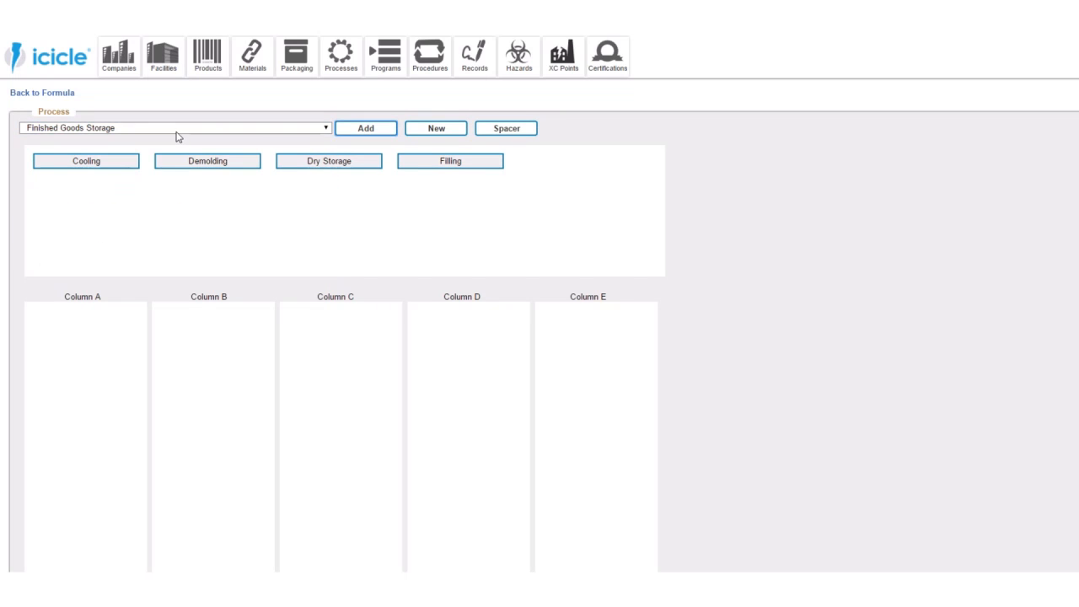
# - Add the existing processes Melting, Packing and Palletizing to the formula's process pool
pyautogui.click(178, 134)
pyautogui.click(131, 203)
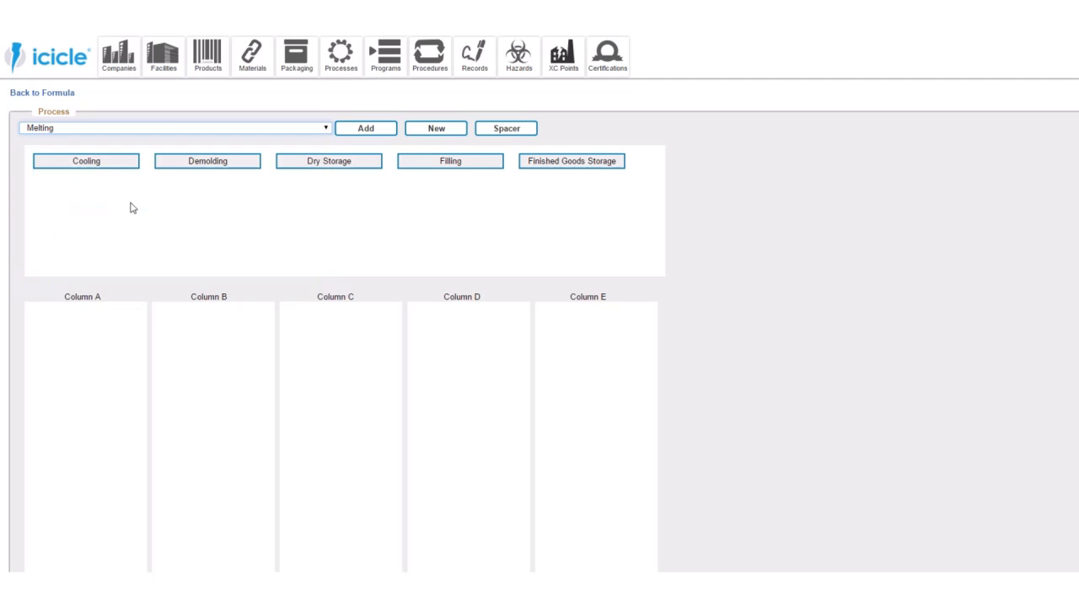
pyautogui.click(342, 131)
pyautogui.click(309, 130)
pyautogui.click(224, 214)
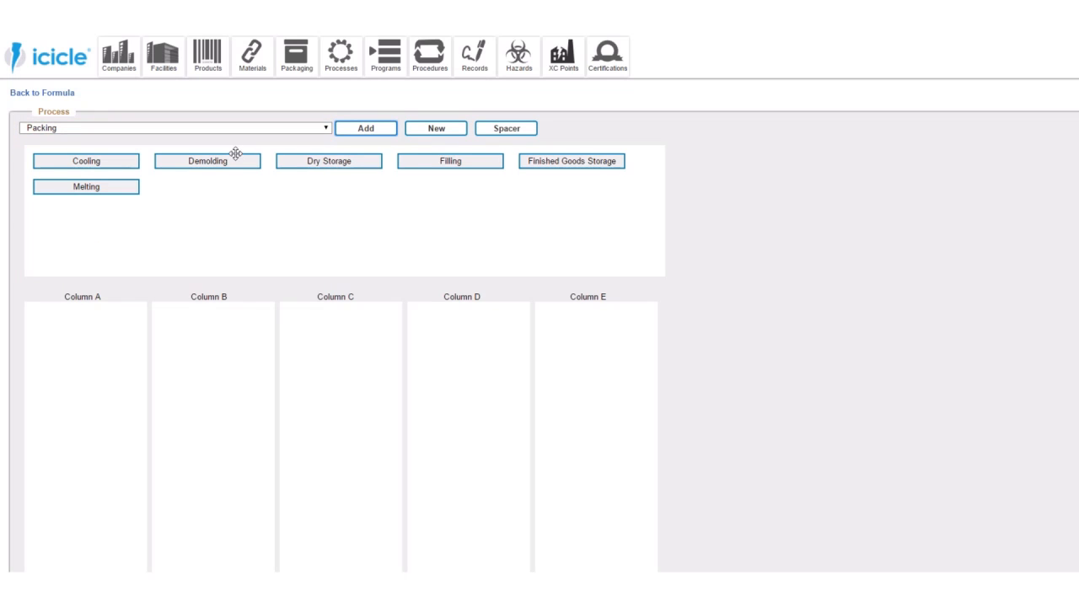
pyautogui.click(218, 131)
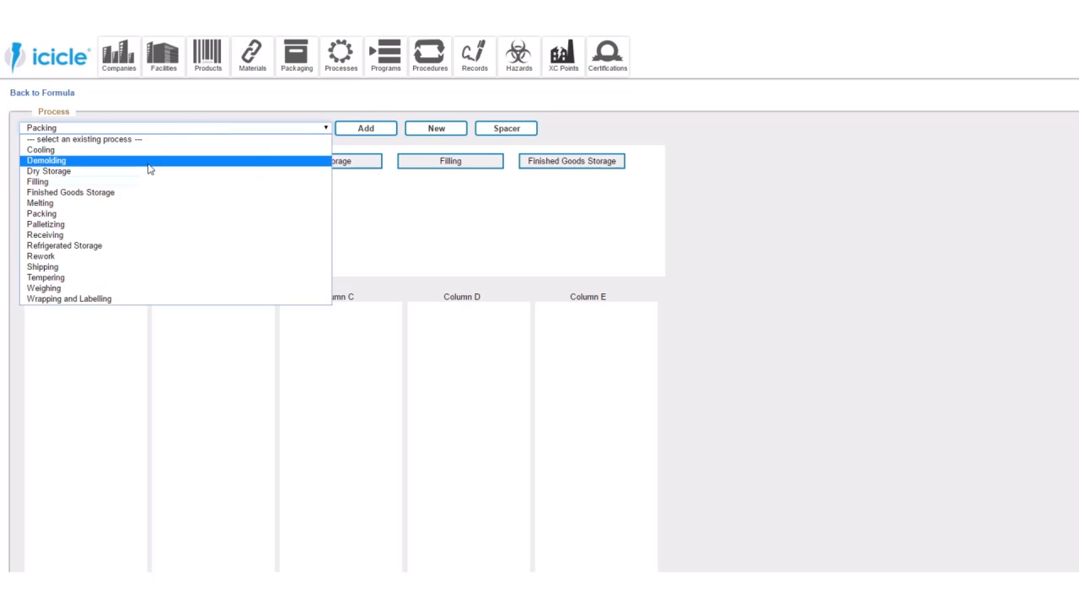
pyautogui.click(139, 225)
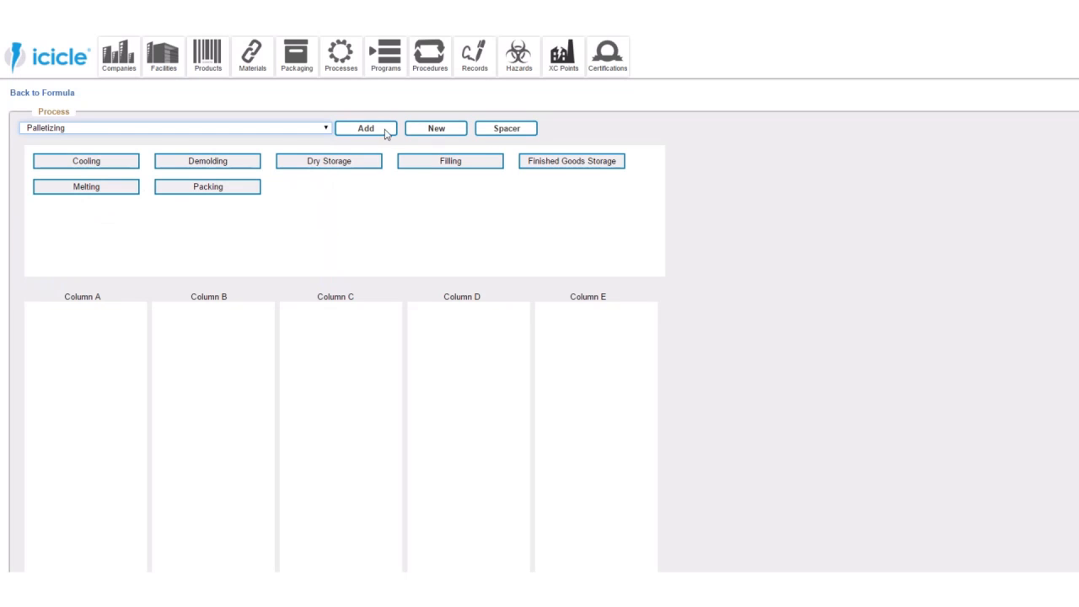
# - Add the existing processes Receiving, Refrigerated Storage and Rework to the formula's process pool
pyautogui.click(244, 134)
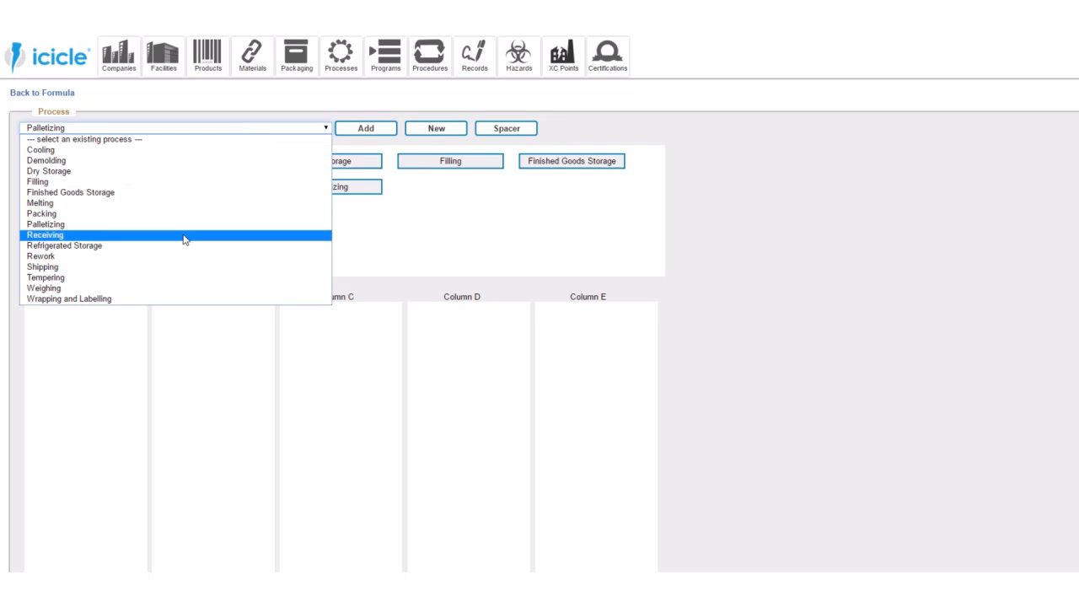
pyautogui.click(185, 240)
pyautogui.click(356, 133)
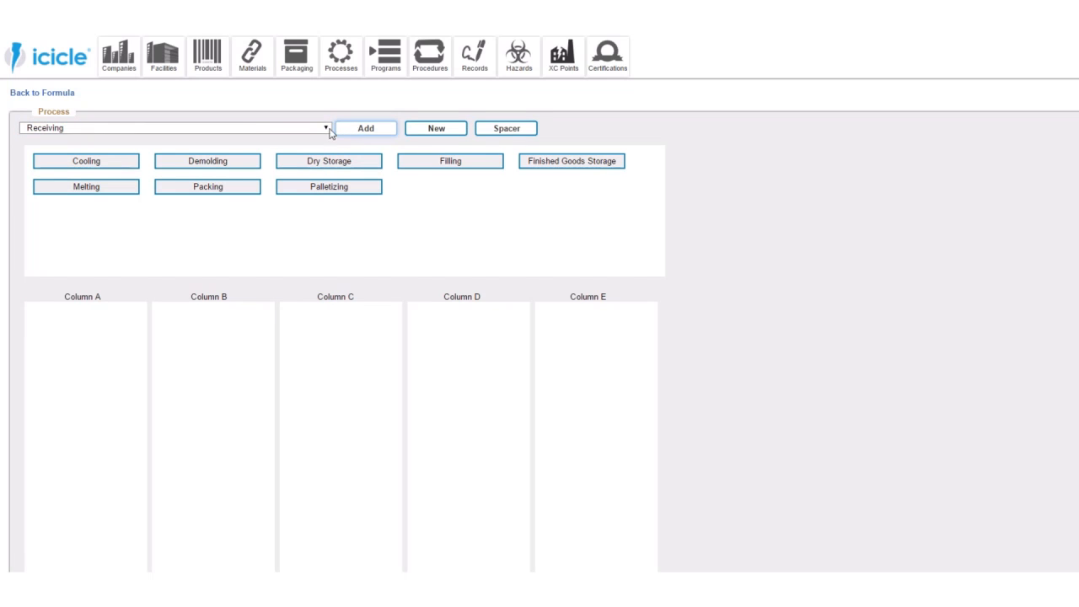
pyautogui.click(250, 131)
pyautogui.click(144, 243)
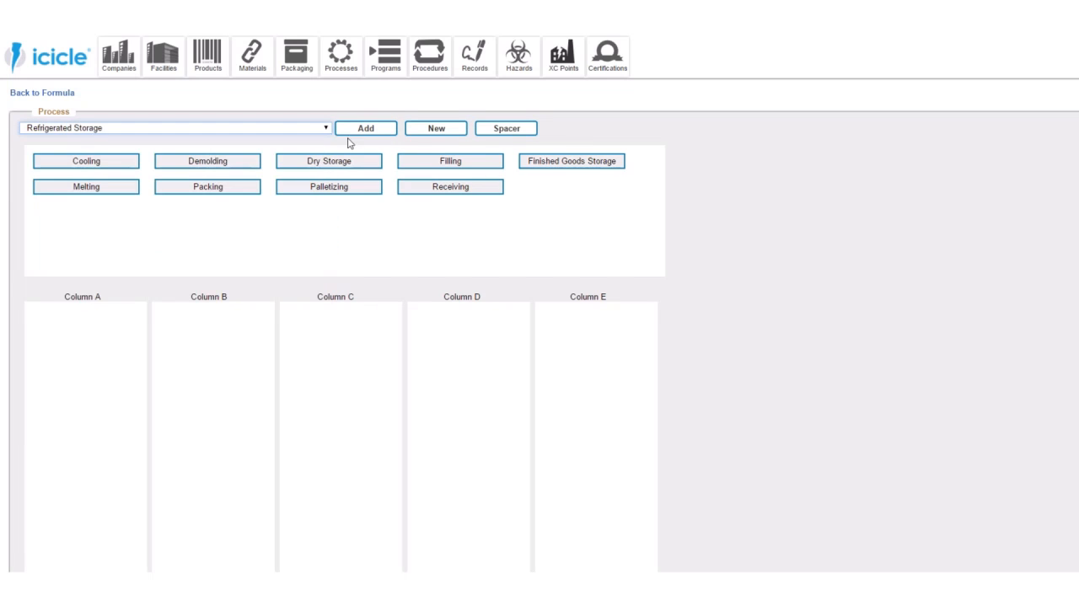
pyautogui.click(189, 128)
pyautogui.click(135, 258)
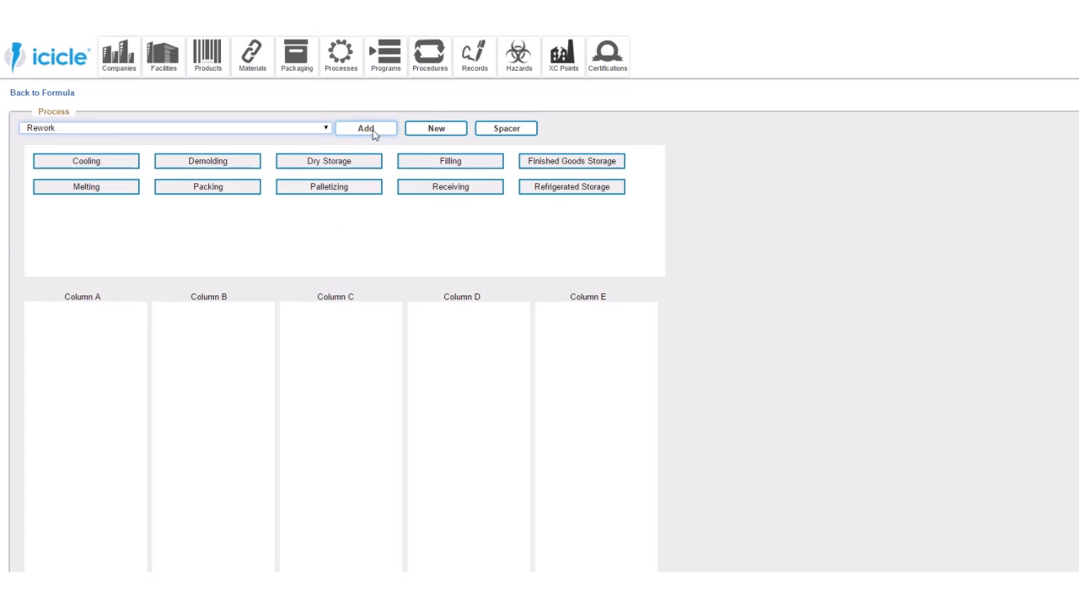
# - Add the existing processes Shipping and Tempering to the formula's process pool
pyautogui.click(231, 128)
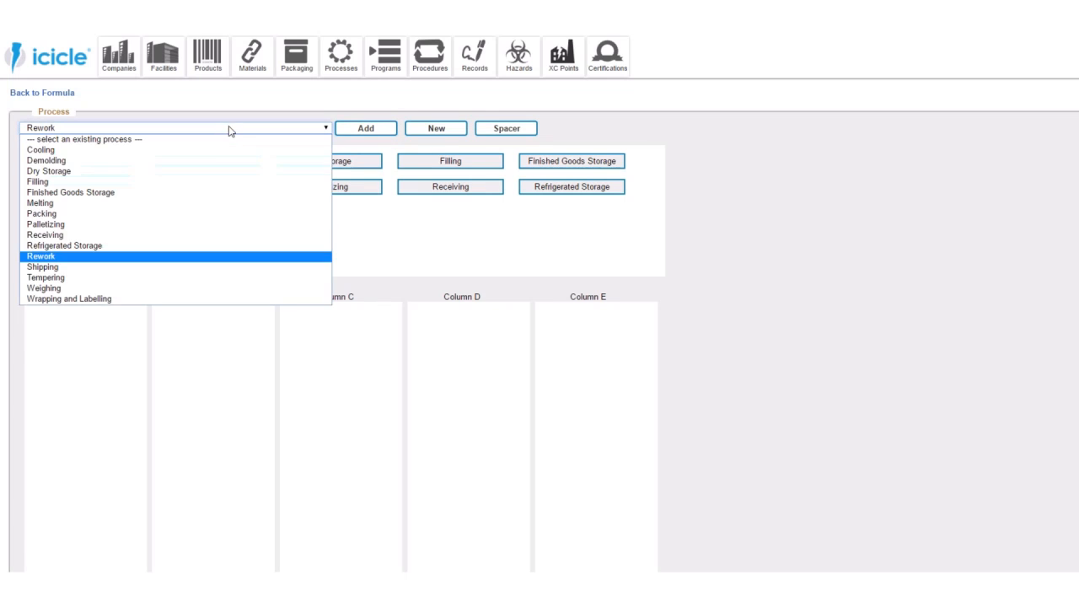
pyautogui.click(166, 268)
pyautogui.click(360, 132)
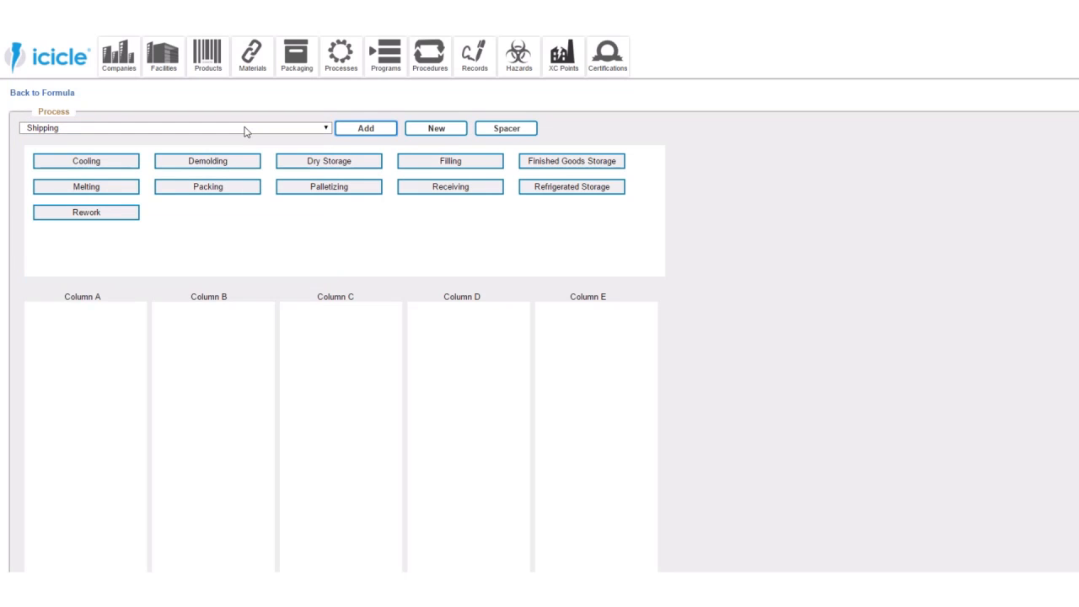
pyautogui.click(246, 130)
pyautogui.click(196, 274)
pyautogui.click(352, 130)
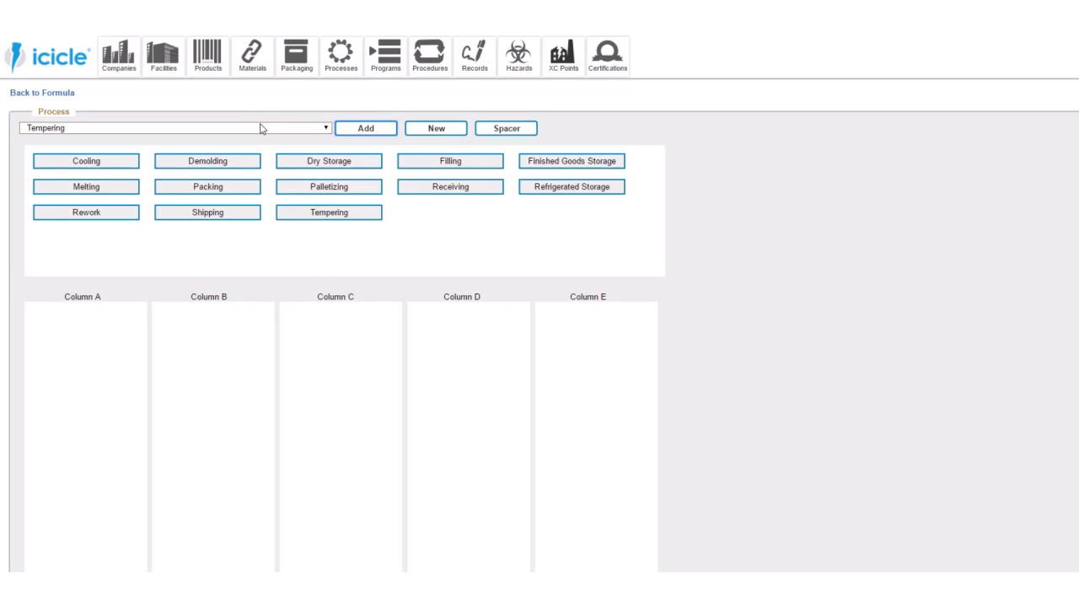
# - Add the existing processes Weighing and Wrapping and Labelling to the formula's process pool
pyautogui.click(261, 128)
pyautogui.click(202, 286)
pyautogui.click(349, 132)
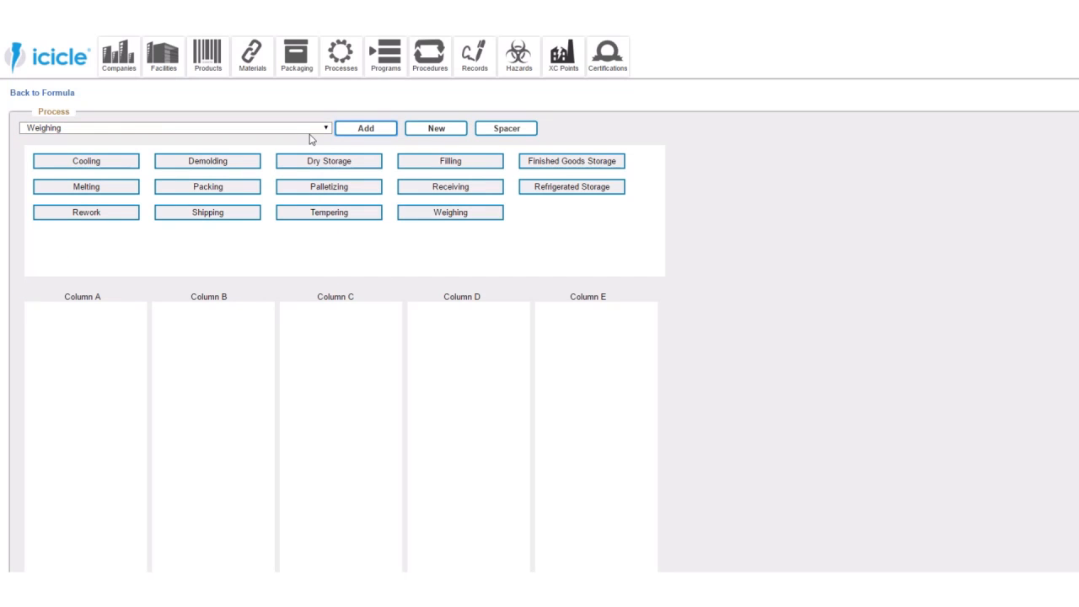
pyautogui.click(253, 129)
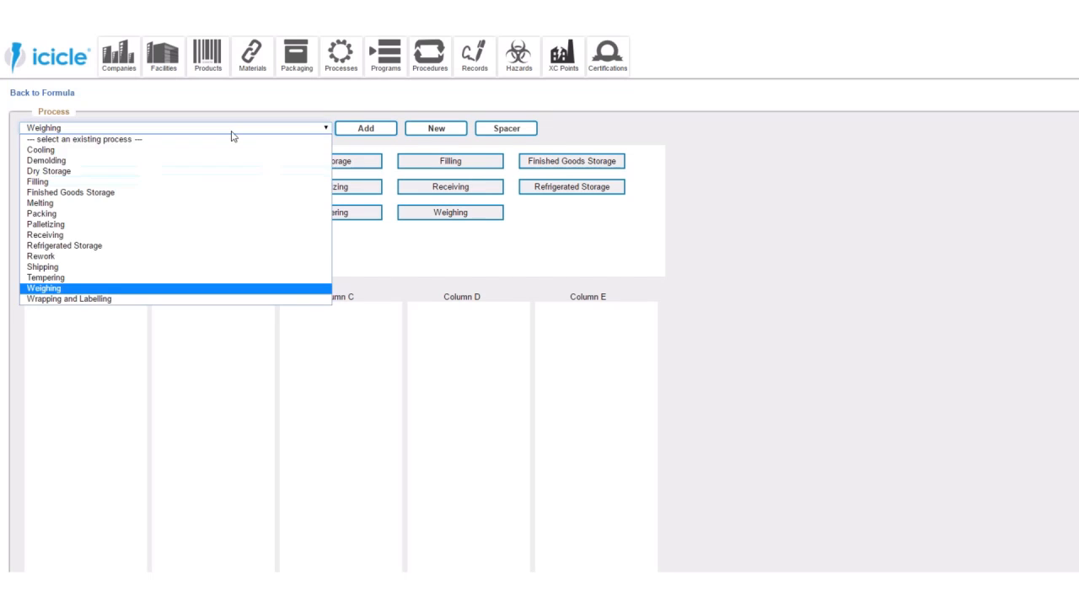
pyautogui.click(127, 299)
pyautogui.click(368, 131)
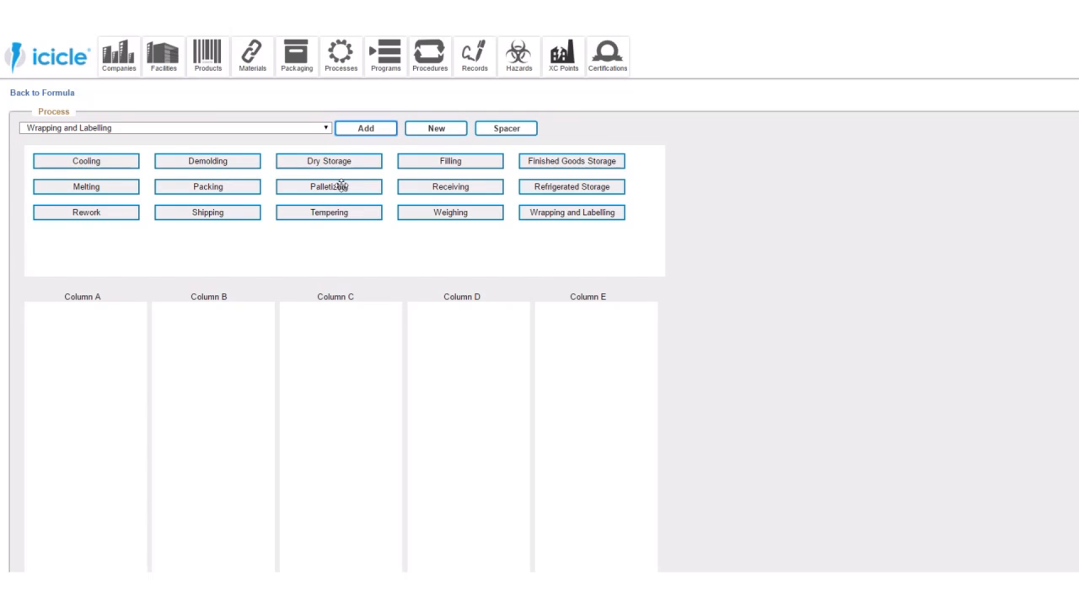
# - Place Receiving at the head of Column C and put a spacer on each side of it in Columns B and D
pyautogui.moveTo(435, 186); pyautogui.dragTo(366, 335)
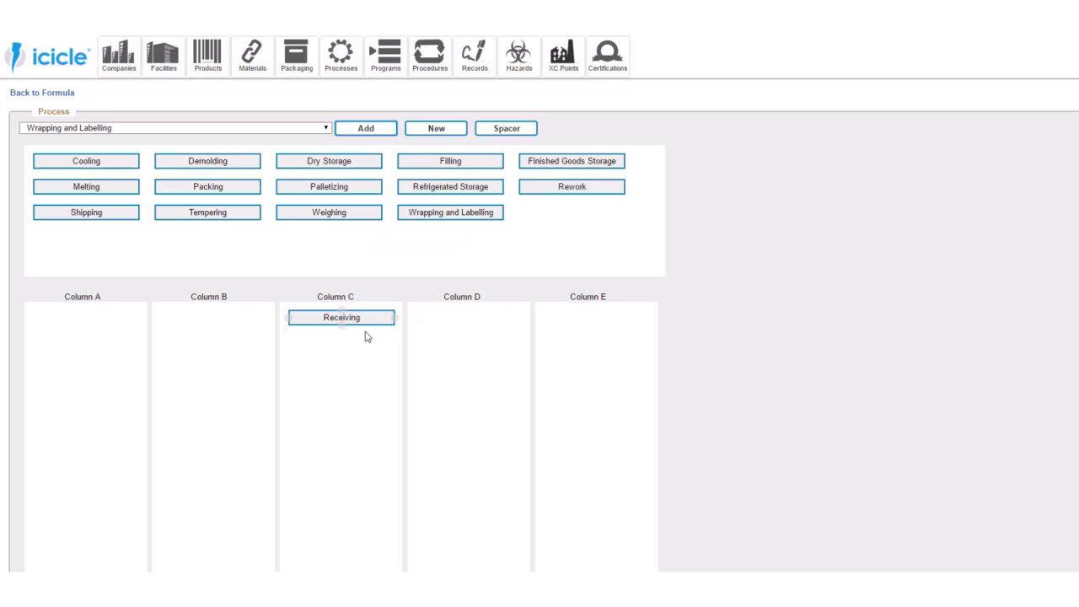
pyautogui.click(515, 134)
pyautogui.click(515, 133)
pyautogui.moveTo(120, 268); pyautogui.dragTo(234, 332)
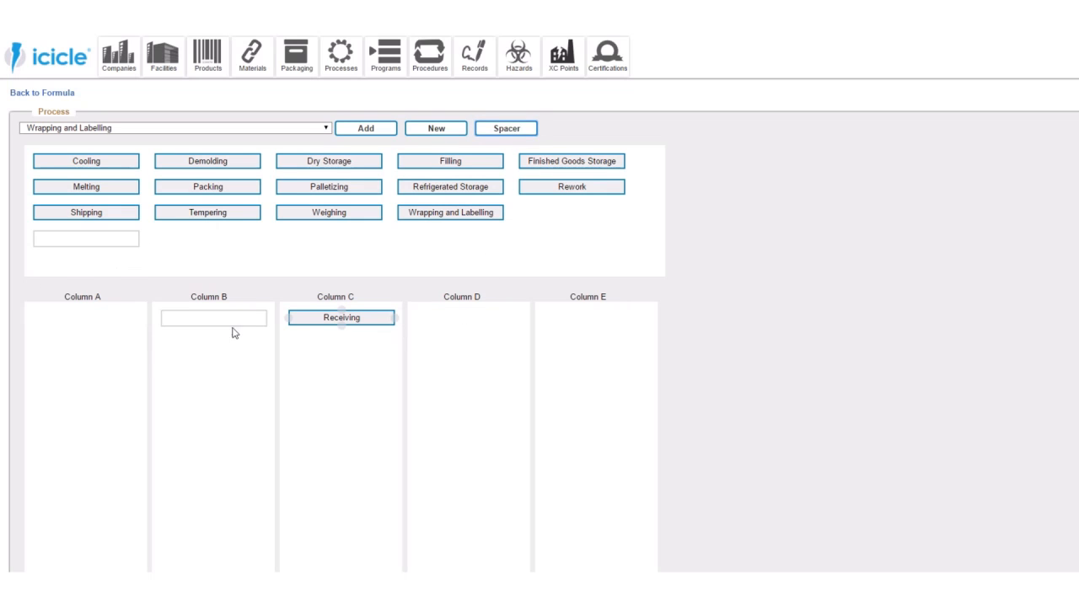
pyautogui.moveTo(128, 240); pyautogui.dragTo(509, 331)
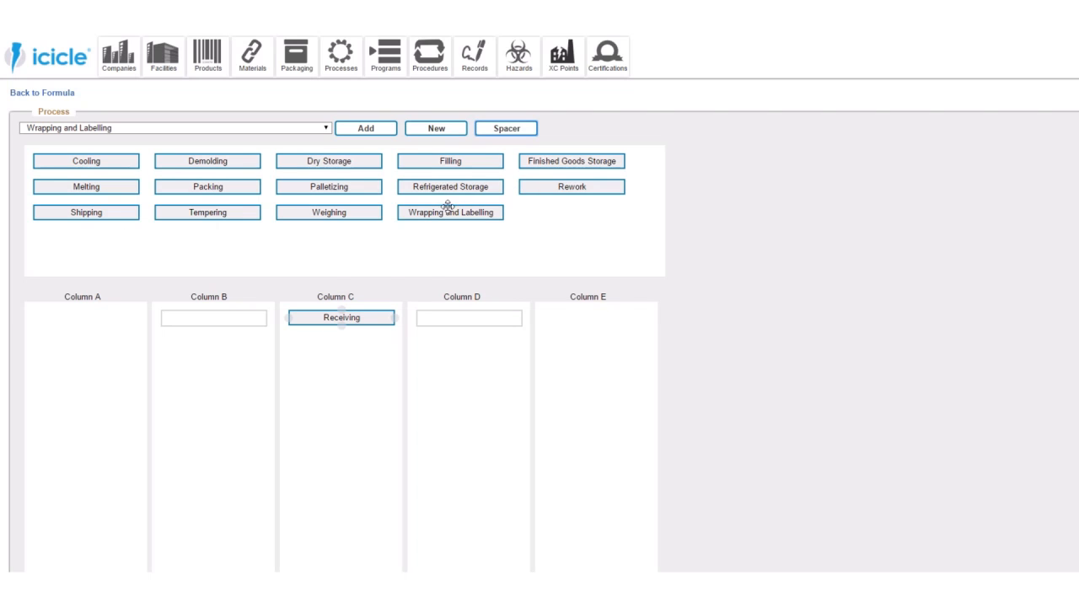
# - Place Refrigerated Storage below the spacer in Column D and Dry Storage below the one in Column B, and connect Receiving to both
pyautogui.moveTo(447, 184); pyautogui.dragTo(470, 382)
pyautogui.moveTo(487, 319); pyautogui.dragTo(493, 358)
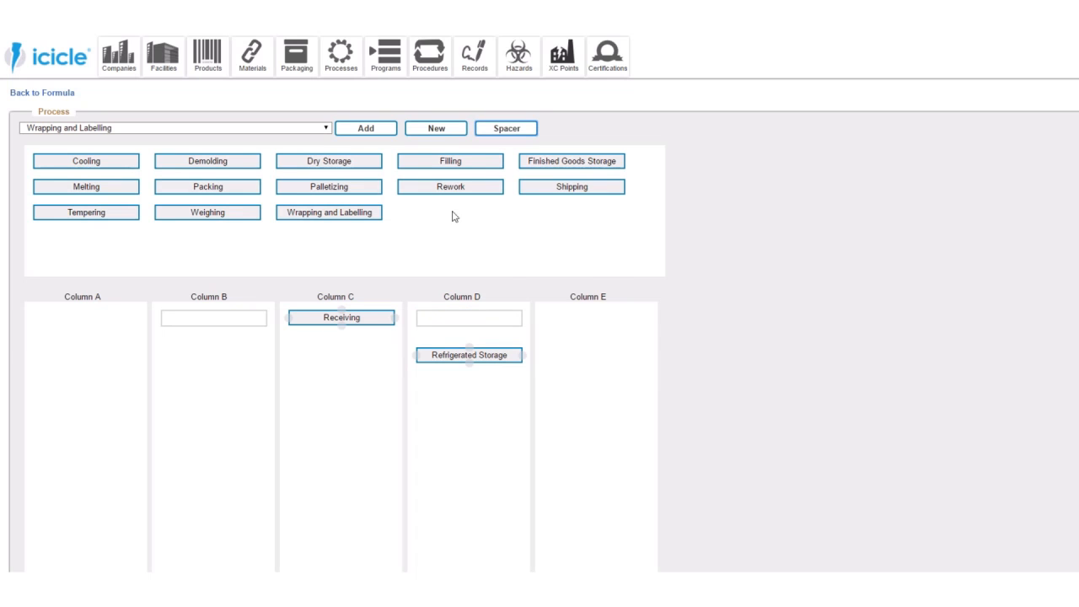
pyautogui.moveTo(300, 167); pyautogui.dragTo(216, 352)
pyautogui.moveTo(399, 326); pyautogui.dragTo(475, 354)
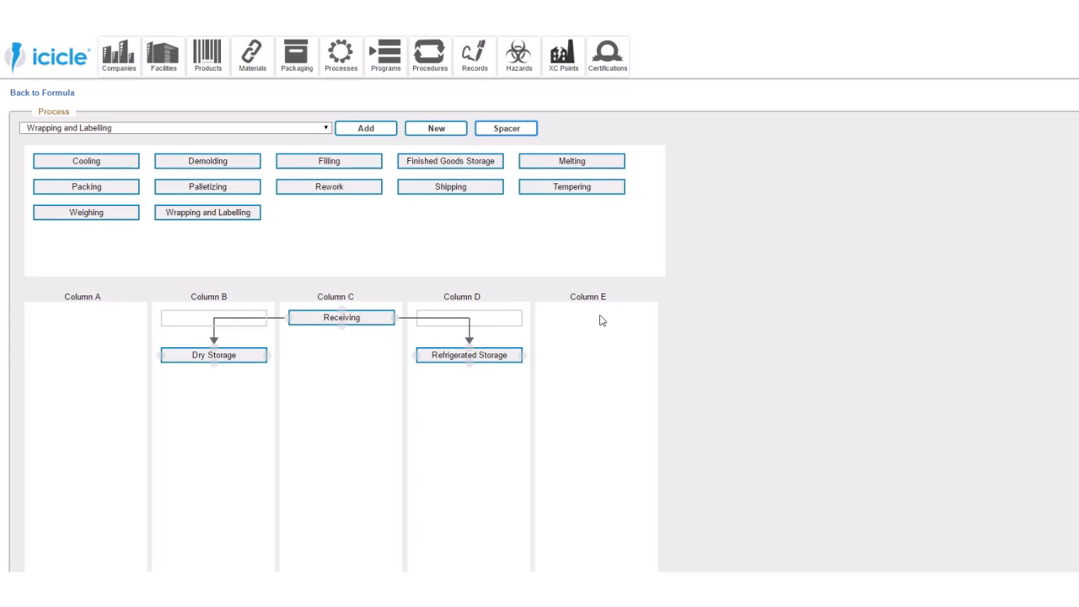
# - Add a spacer to Column C directly below Receiving
pyautogui.click(507, 128)
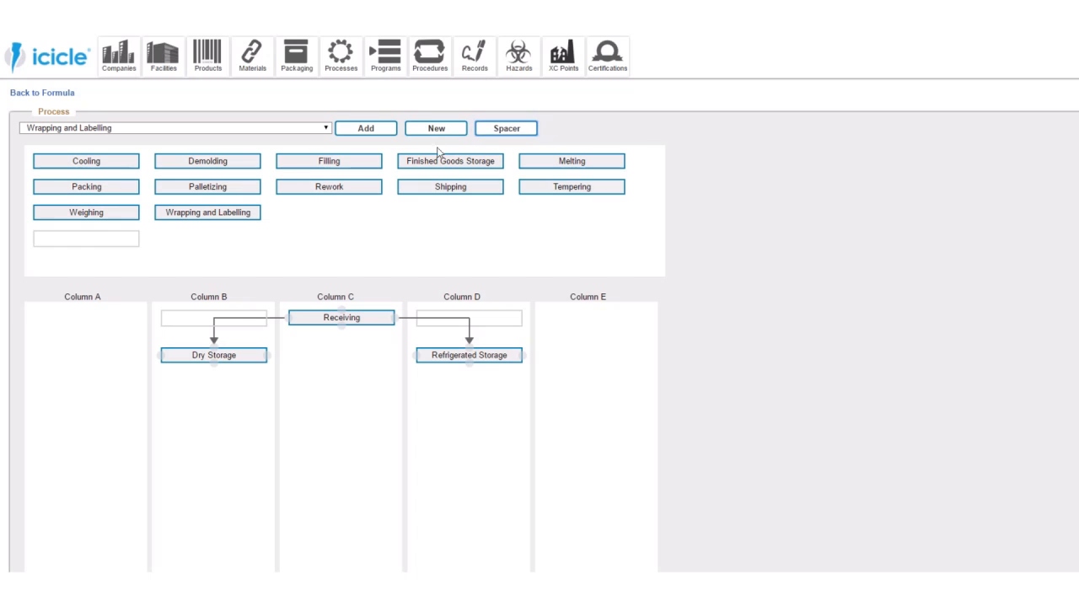
pyautogui.moveTo(121, 238); pyautogui.dragTo(371, 390)
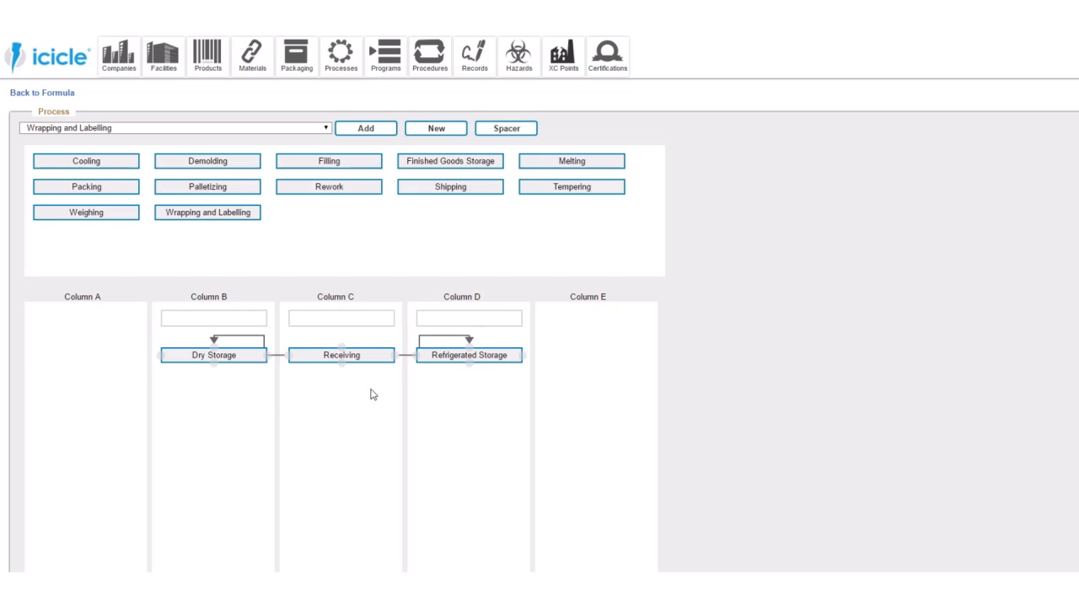
pyautogui.moveTo(361, 315); pyautogui.dragTo(368, 375)
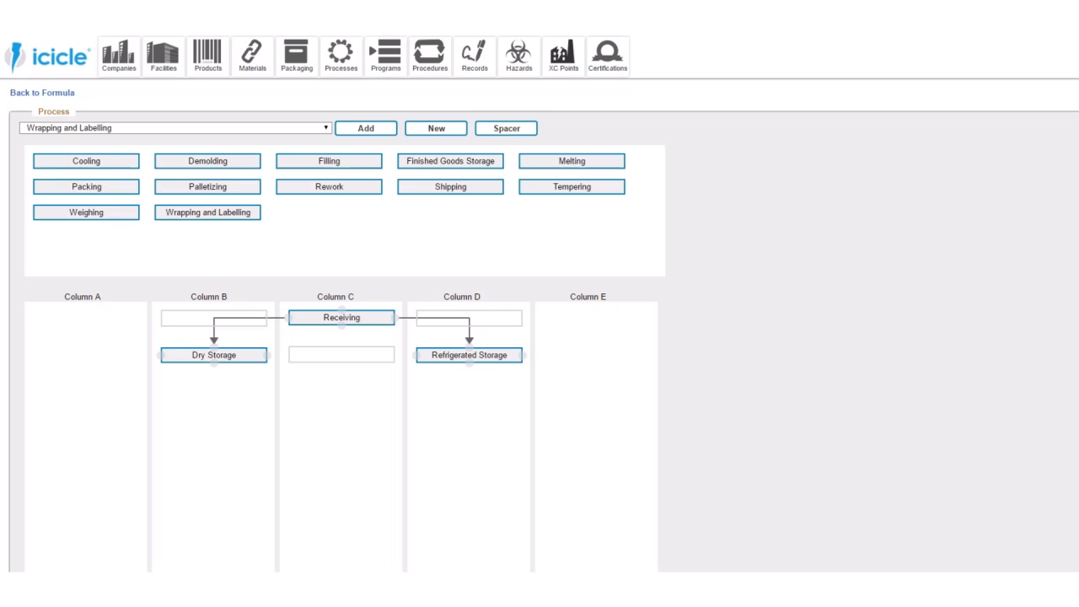
pyautogui.scroll(1, 591, 314)
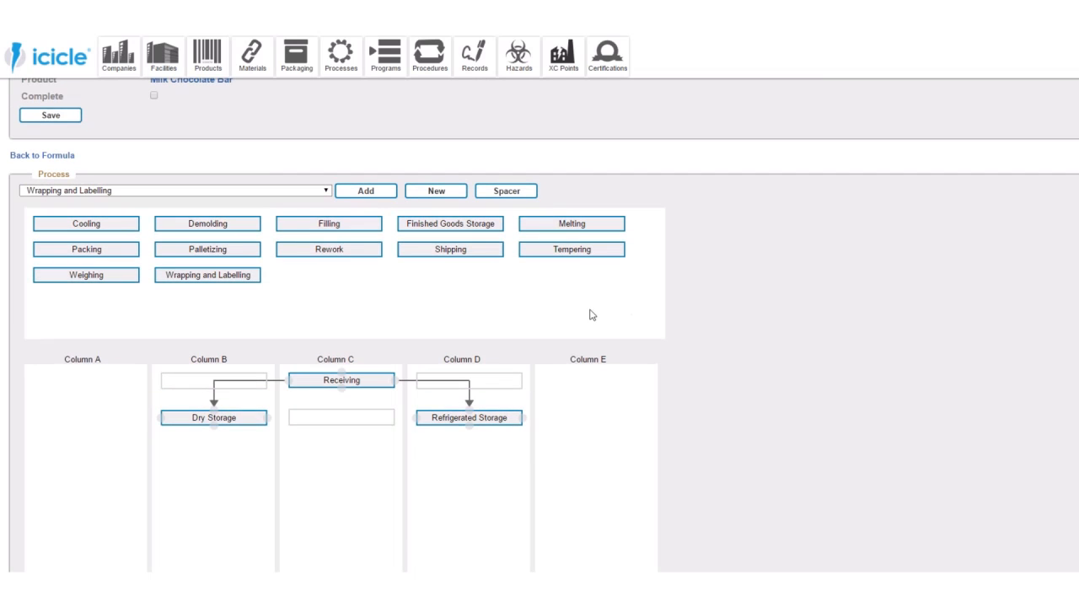
pyautogui.scroll(-1, 499, 324)
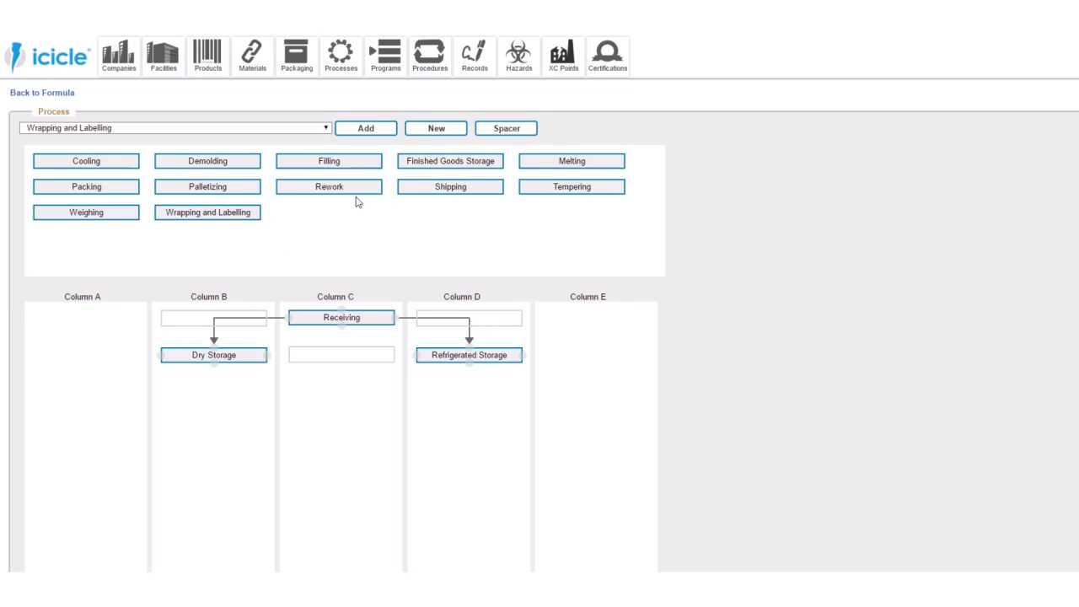
# - Stack Weighing, Melting, Tempering, Filling, Cooling and Demolding in that order below the spacer in Column C
pyautogui.moveTo(113, 211); pyautogui.dragTo(385, 472)
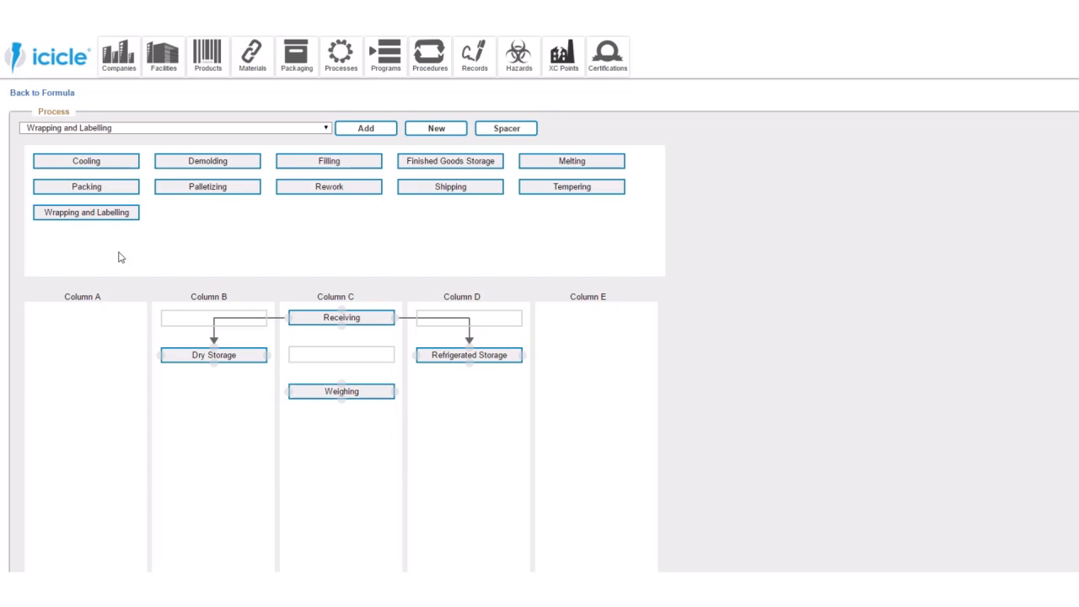
pyautogui.moveTo(583, 162); pyautogui.dragTo(346, 518)
pyautogui.moveTo(465, 186); pyautogui.dragTo(392, 533)
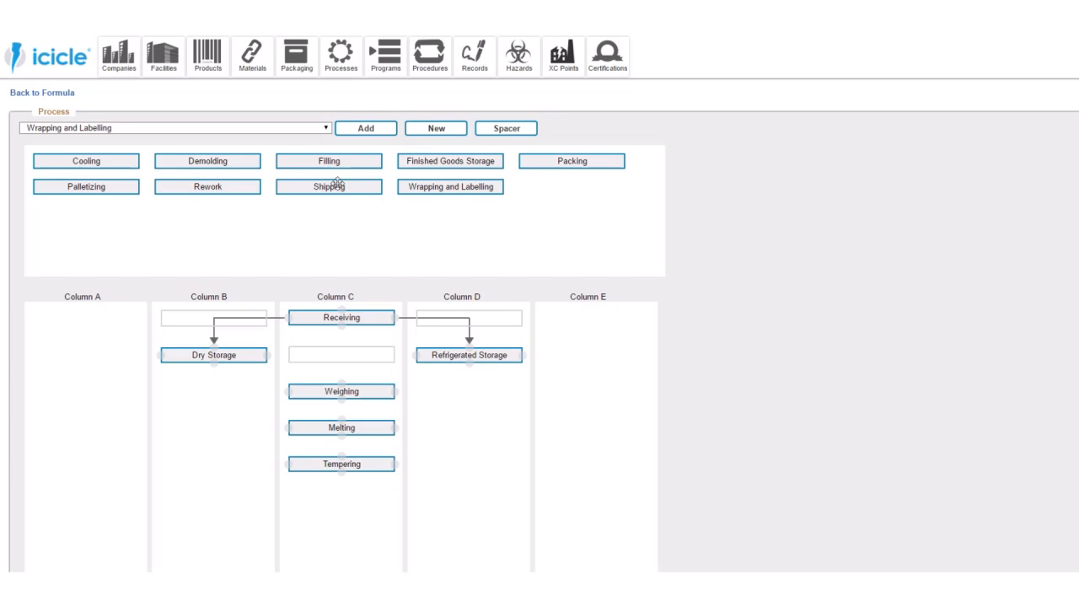
pyautogui.moveTo(339, 166); pyautogui.dragTo(347, 539)
pyautogui.scroll(-1, 544, 405)
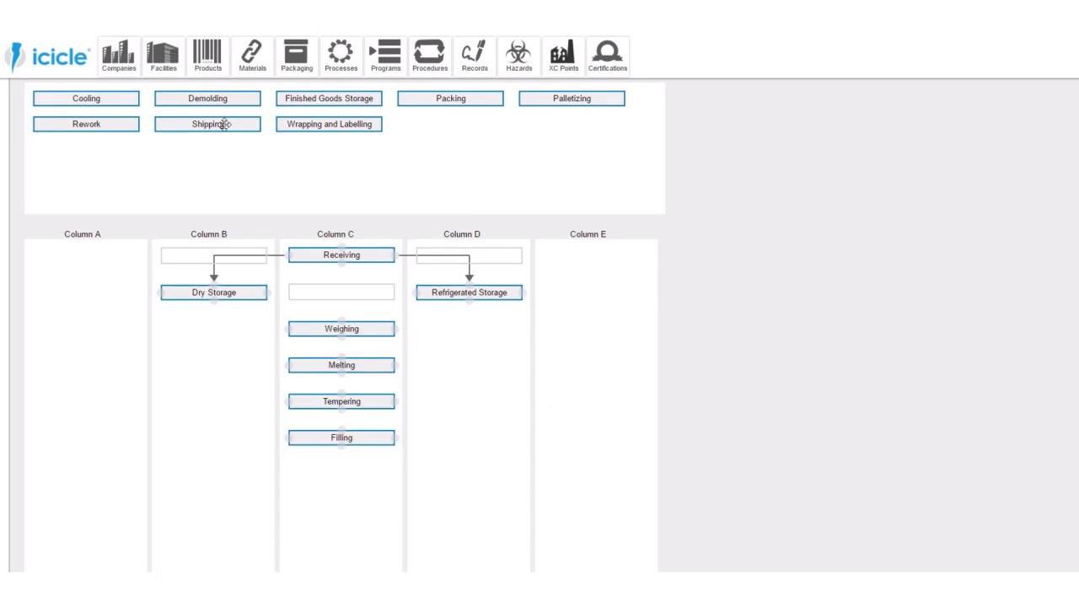
pyautogui.moveTo(106, 101); pyautogui.dragTo(364, 533)
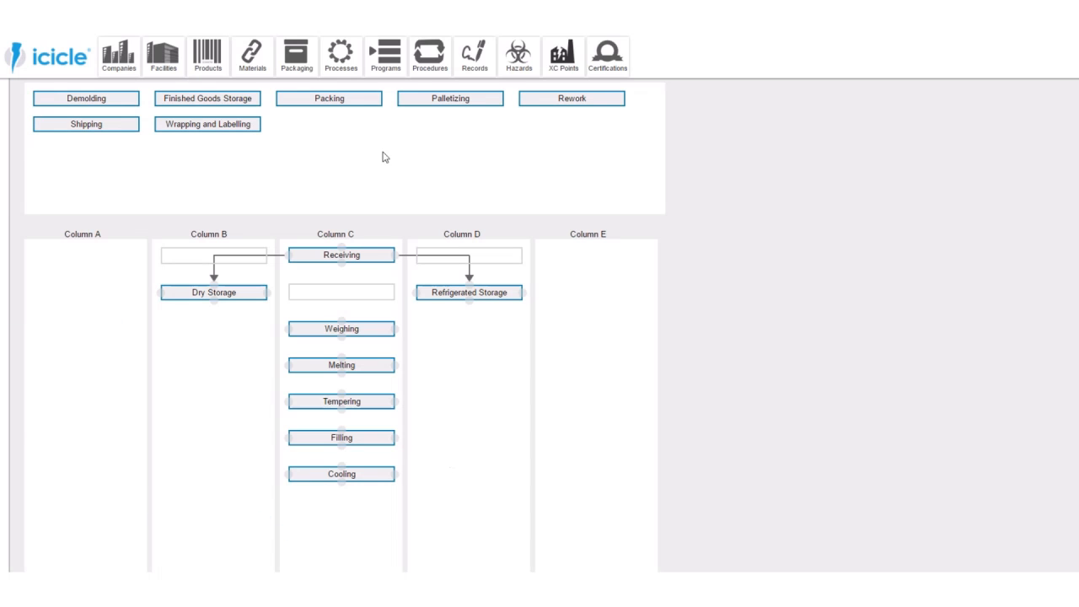
pyautogui.moveTo(100, 101); pyautogui.dragTo(402, 550)
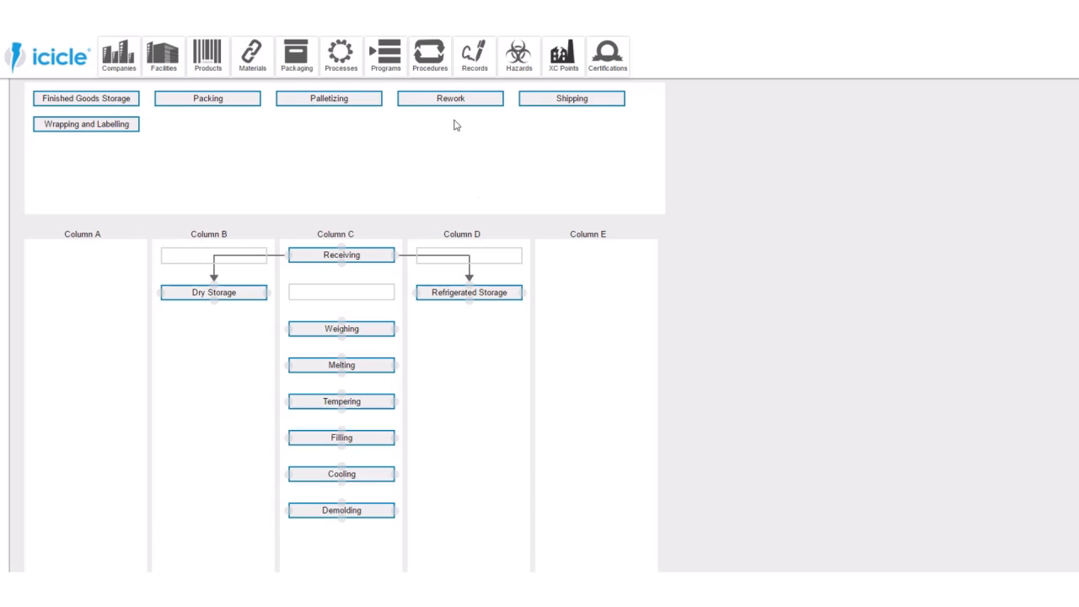
# - Place Rework in Column B and insert two spacers between Dry Storage and Rework
pyautogui.moveTo(460, 100); pyautogui.dragTo(217, 482)
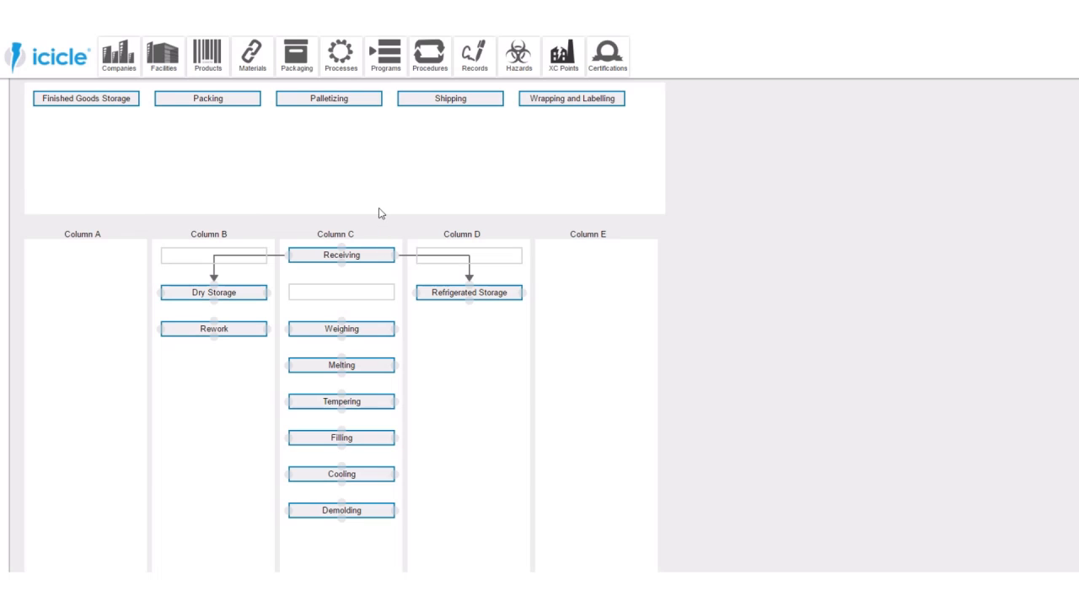
pyautogui.scroll(2, 422, 194)
pyautogui.click(506, 128)
pyautogui.click(506, 128)
pyautogui.moveTo(139, 212); pyautogui.dragTo(235, 381)
pyautogui.moveTo(110, 195); pyautogui.dragTo(145, 420)
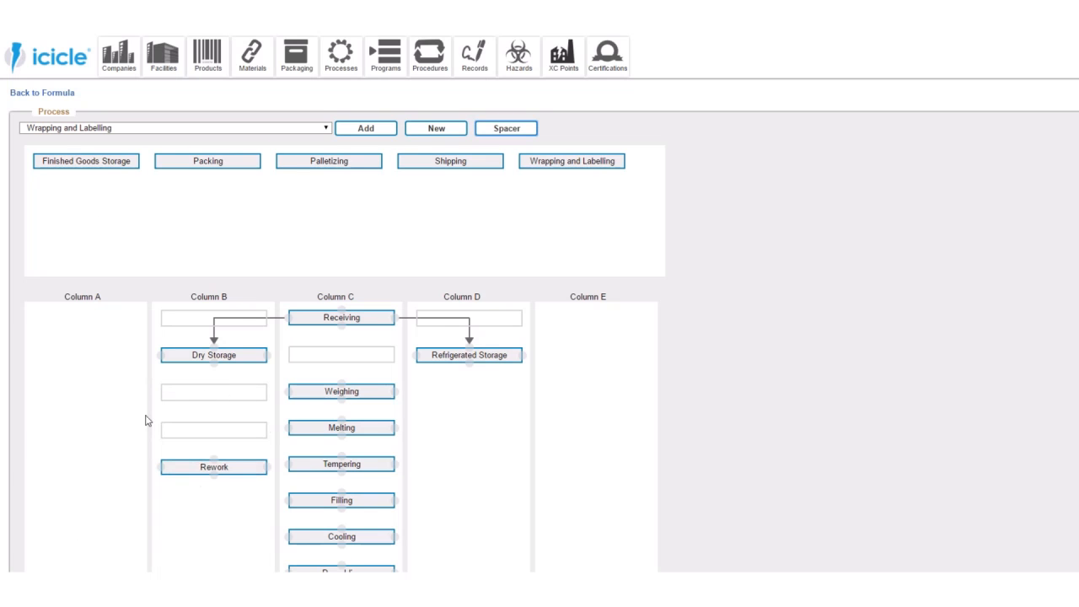
pyautogui.scroll(-1, 127, 420)
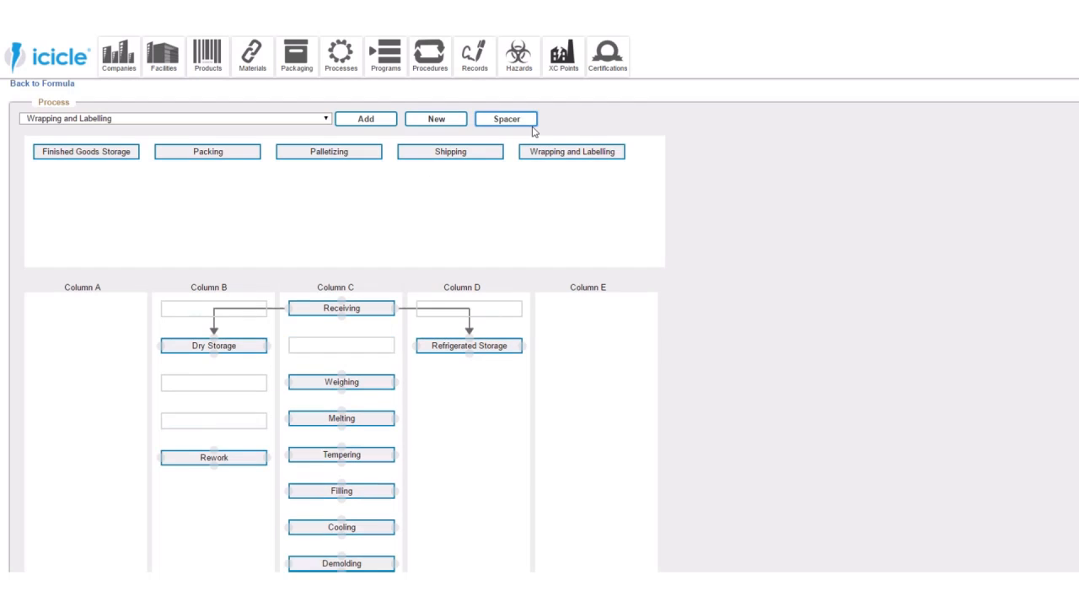
# - Add two spacers to Column D below Refrigerated Storage
pyautogui.scroll(1, 540, 118)
pyautogui.click(518, 128)
pyautogui.click(517, 127)
pyautogui.moveTo(171, 210); pyautogui.dragTo(515, 455)
pyautogui.moveTo(122, 193); pyautogui.dragTo(524, 457)
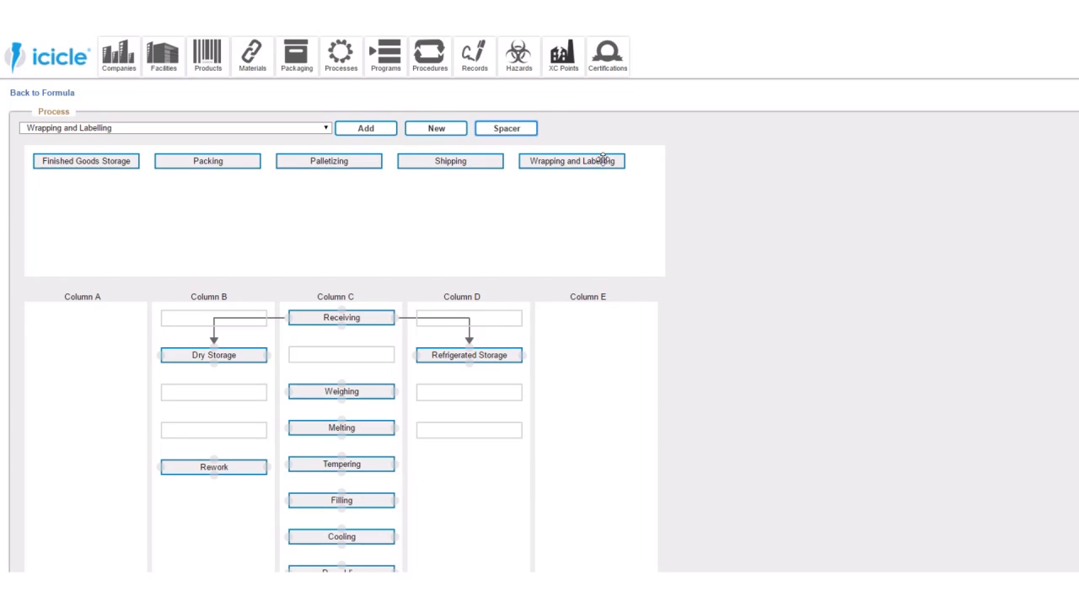
# - Stack Wrapping and Labelling, Packing, Palletizing, Finished Goods Storage and Shipping in that order below the spacers in Column D
pyautogui.moveTo(603, 160); pyautogui.dragTo(506, 468)
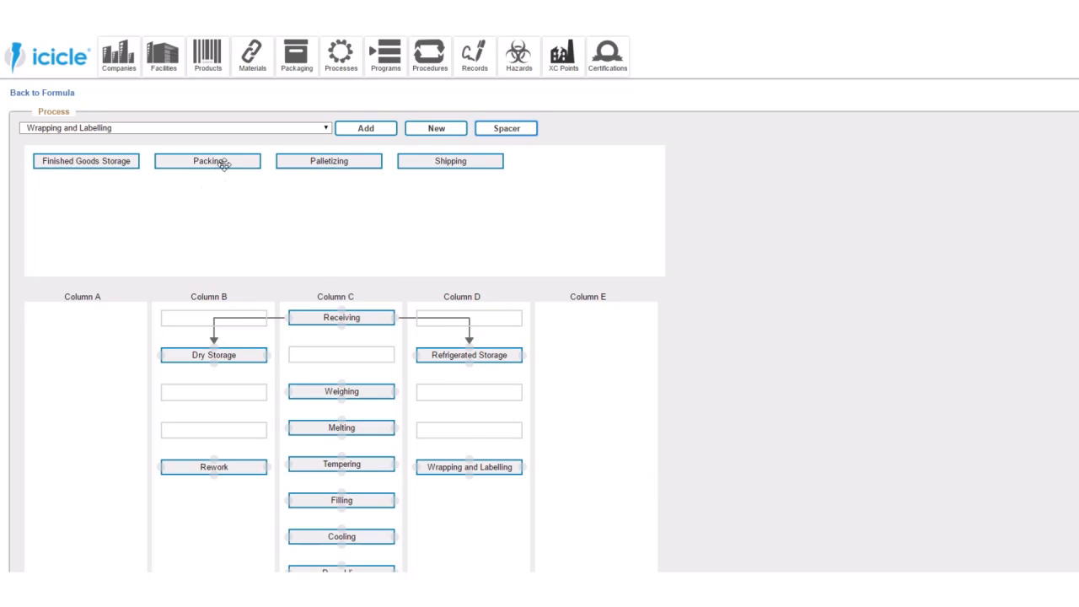
pyautogui.moveTo(223, 162); pyautogui.dragTo(469, 503)
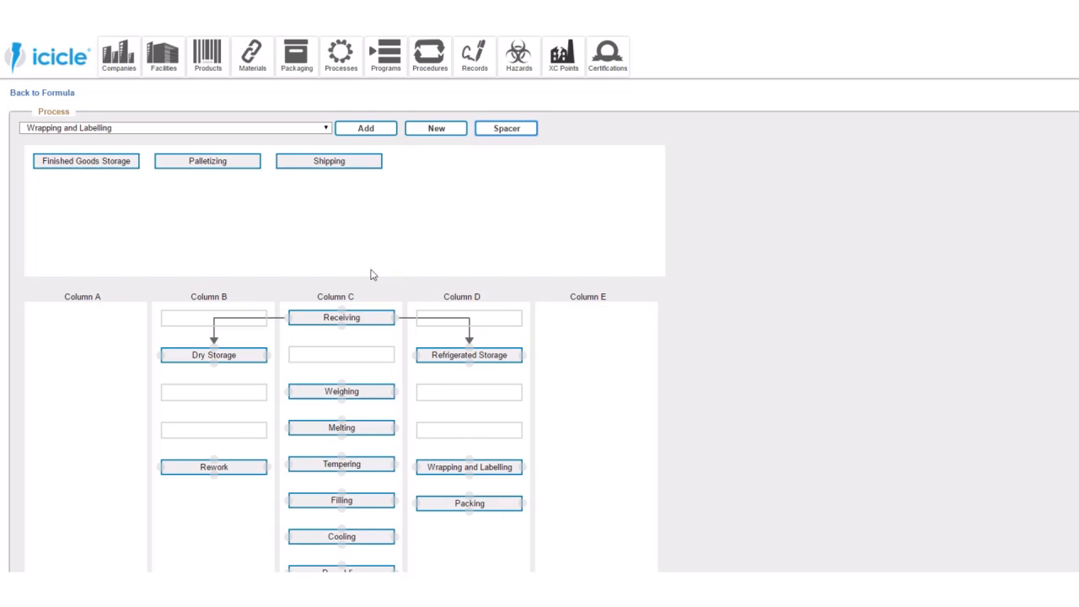
pyautogui.moveTo(193, 161); pyautogui.dragTo(481, 543)
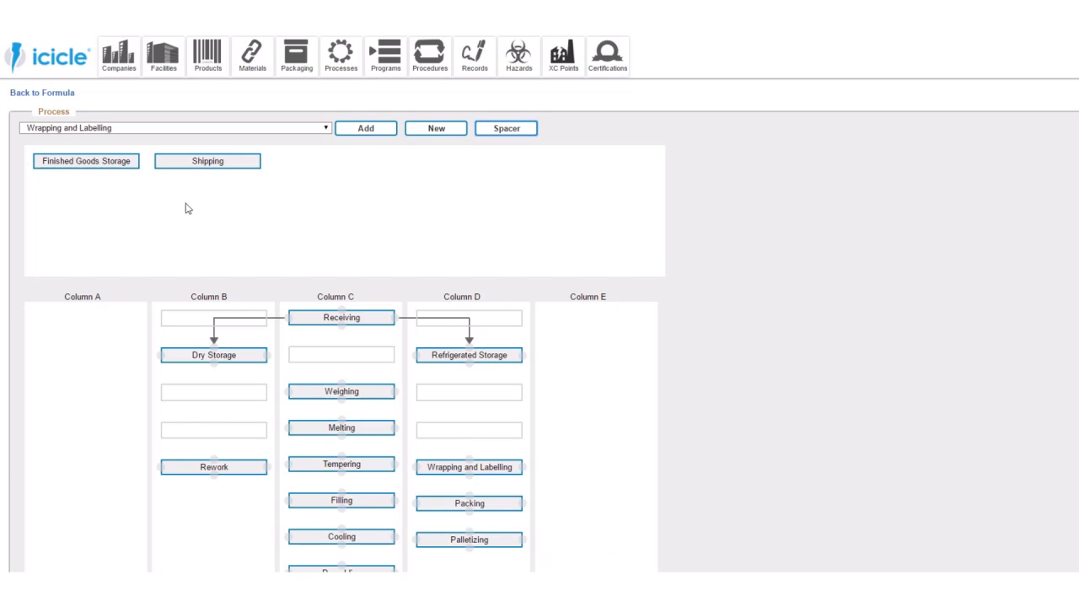
pyautogui.moveTo(98, 168); pyautogui.dragTo(472, 582)
pyautogui.scroll(-1, 287, 246)
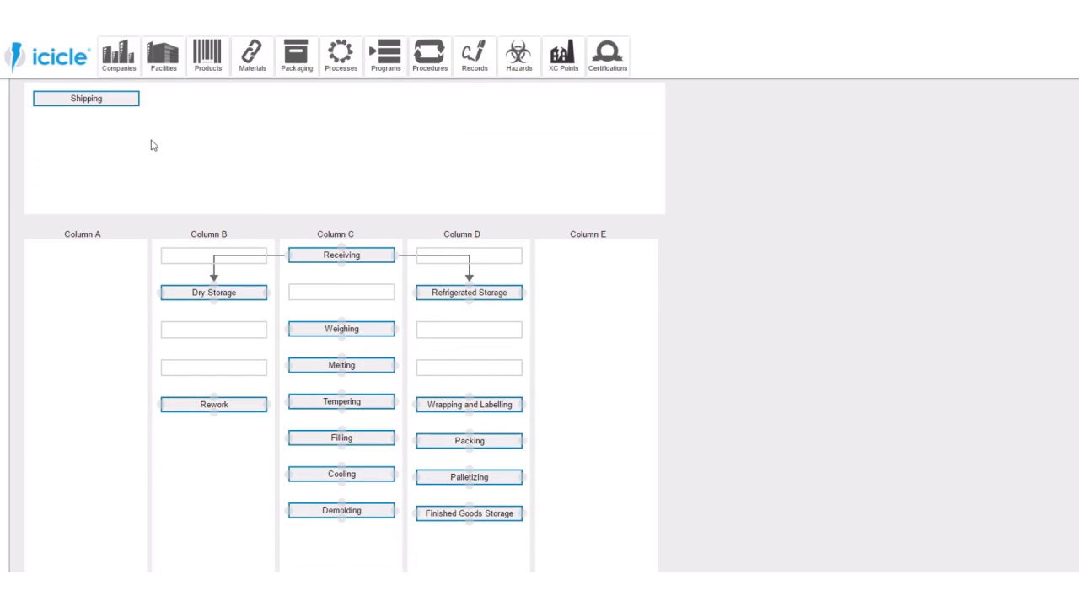
pyautogui.moveTo(130, 96); pyautogui.dragTo(545, 543)
pyautogui.scroll(-2, 617, 389)
pyautogui.scroll(1, 607, 376)
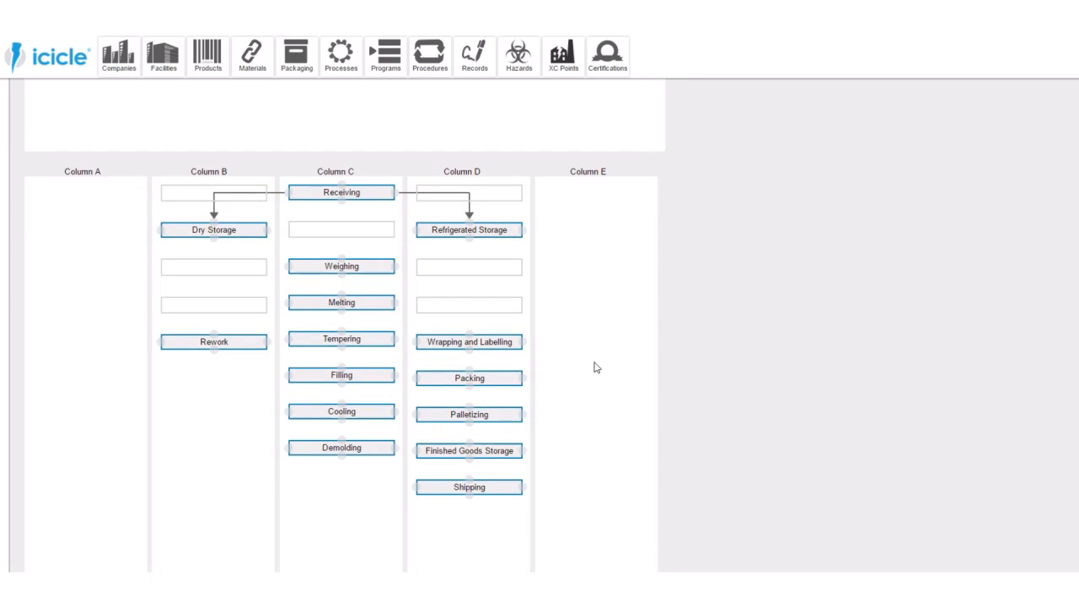
pyautogui.scroll(3, 603, 308)
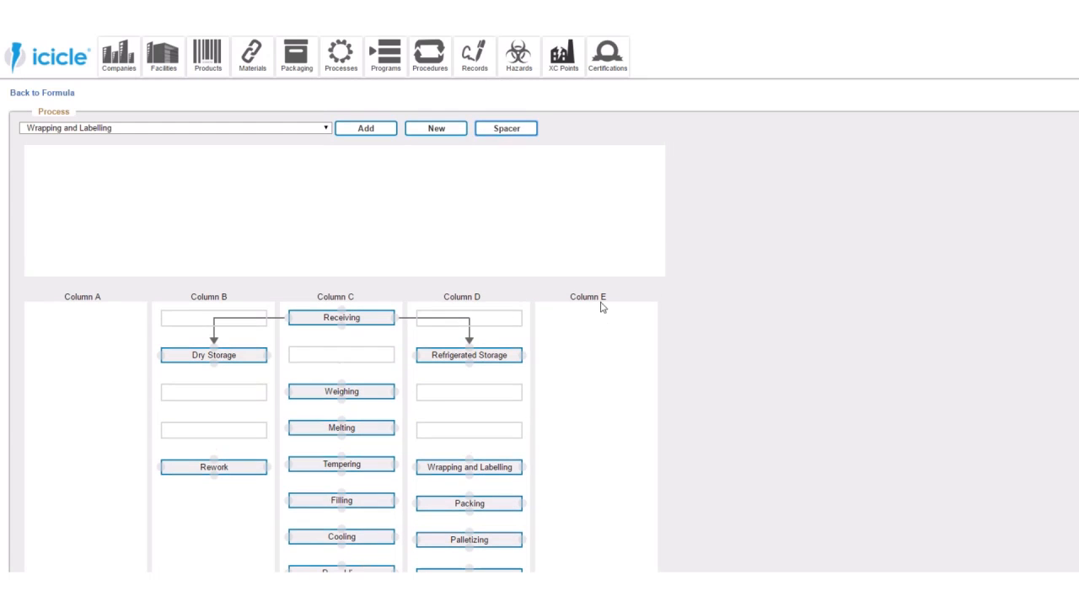
# - Insert two more spacers in Column D above Wrapping and Labelling, making four below Refrigerated Storage
pyautogui.click(506, 129)
pyautogui.click(506, 129)
pyautogui.moveTo(129, 158); pyautogui.dragTo(499, 431)
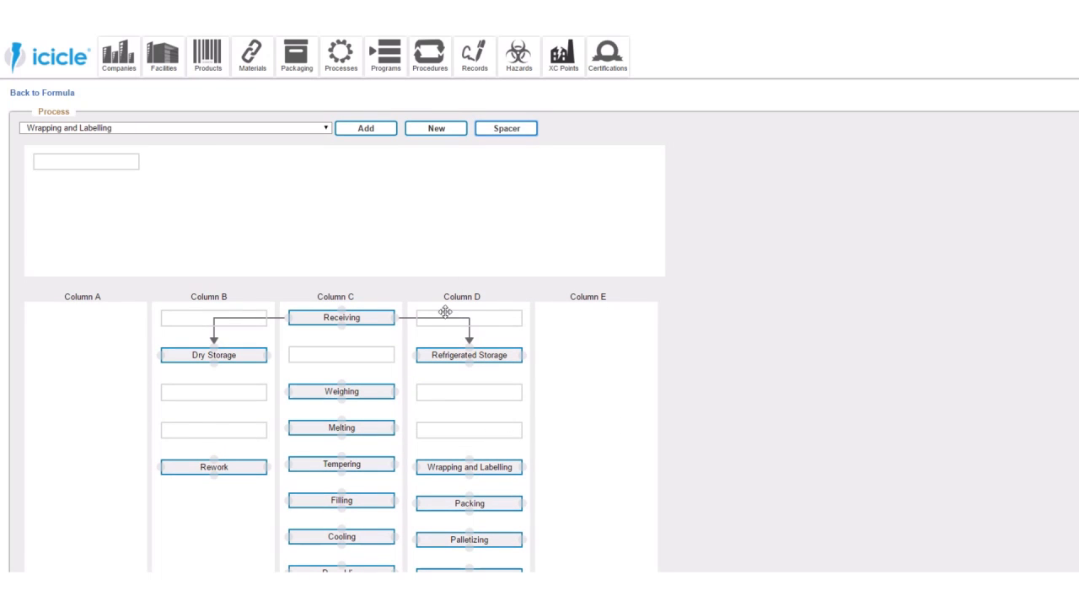
pyautogui.moveTo(116, 164); pyautogui.dragTo(518, 422)
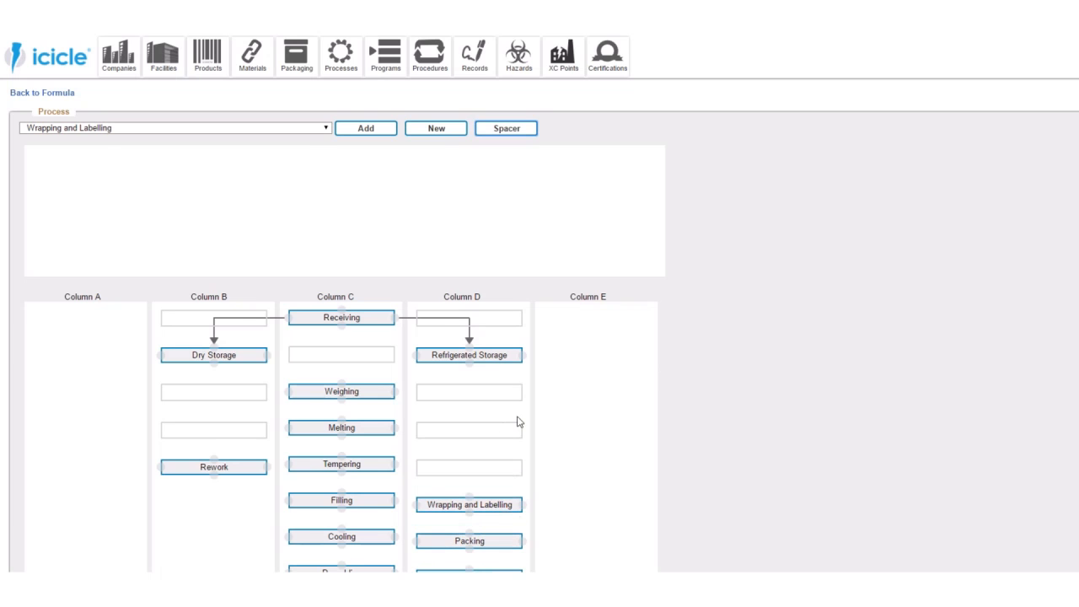
pyautogui.scroll(-2, 593, 378)
pyautogui.moveTo(504, 498); pyautogui.dragTo(514, 270)
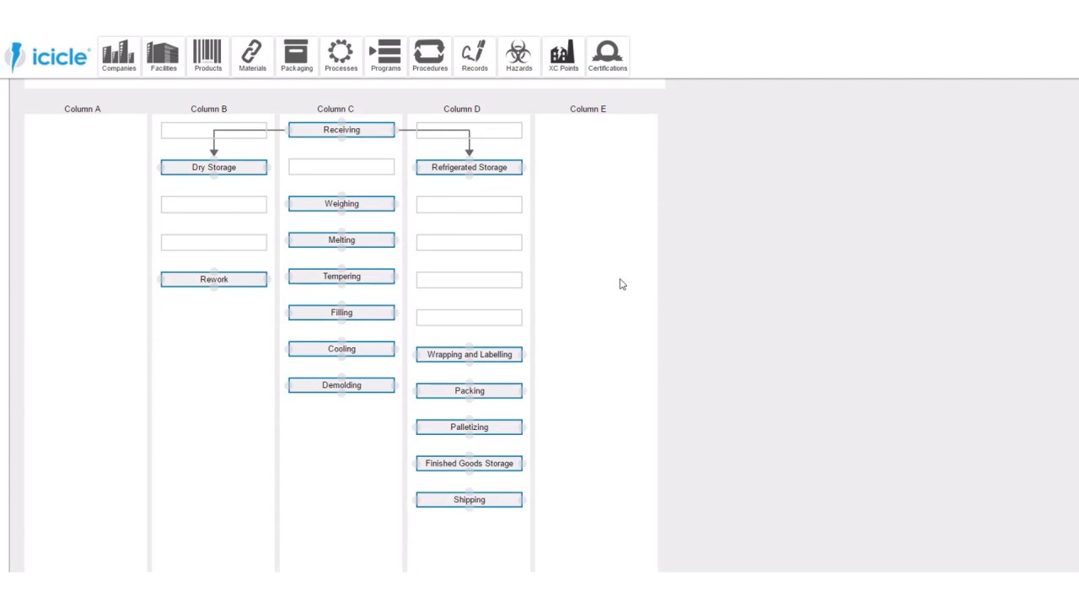
# - Create two further spacers and move one into Column D as the fifth between Refrigerated Storage and Wrapping and Labelling
pyautogui.scroll(2, 587, 257)
pyautogui.click(510, 133)
pyautogui.click(516, 136)
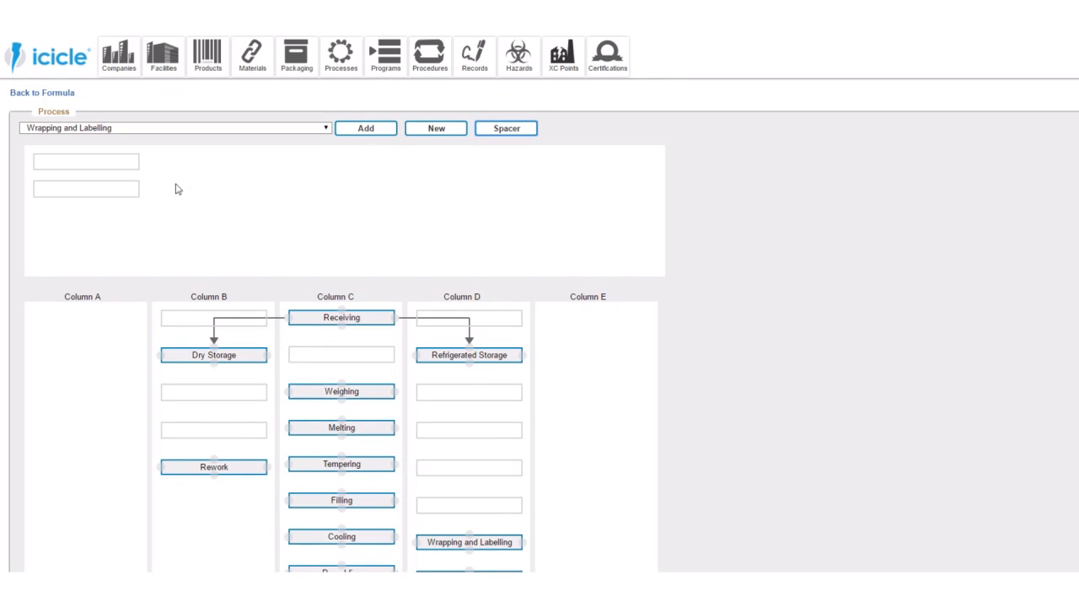
pyautogui.moveTo(130, 188); pyautogui.dragTo(512, 432)
pyautogui.scroll(-3, 573, 413)
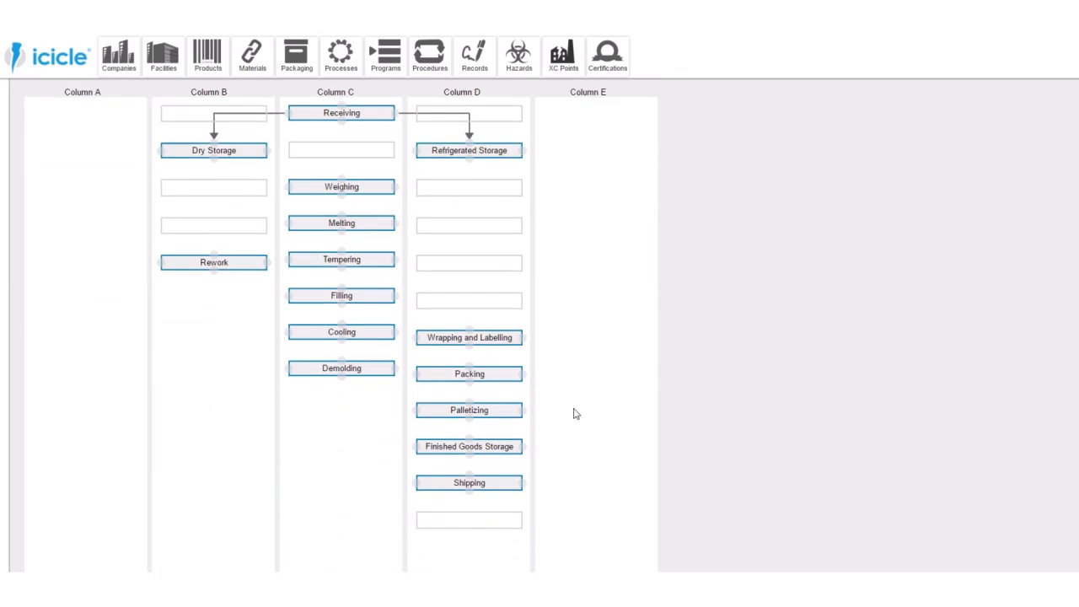
pyautogui.moveTo(512, 469); pyautogui.dragTo(543, 250)
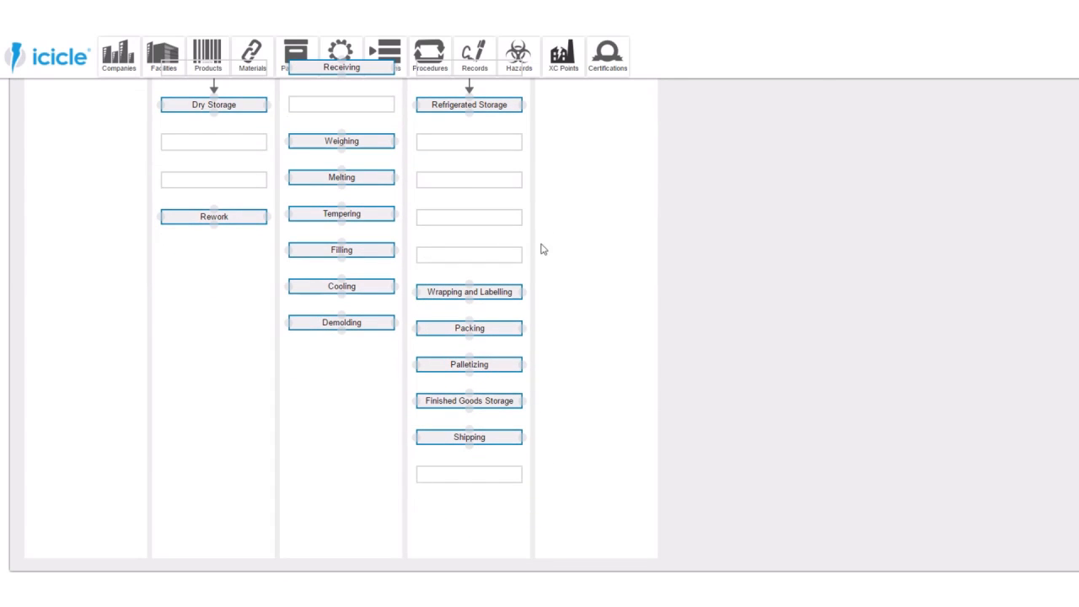
pyautogui.moveTo(499, 477); pyautogui.dragTo(501, 191)
pyautogui.moveTo(504, 475); pyautogui.dragTo(496, 199)
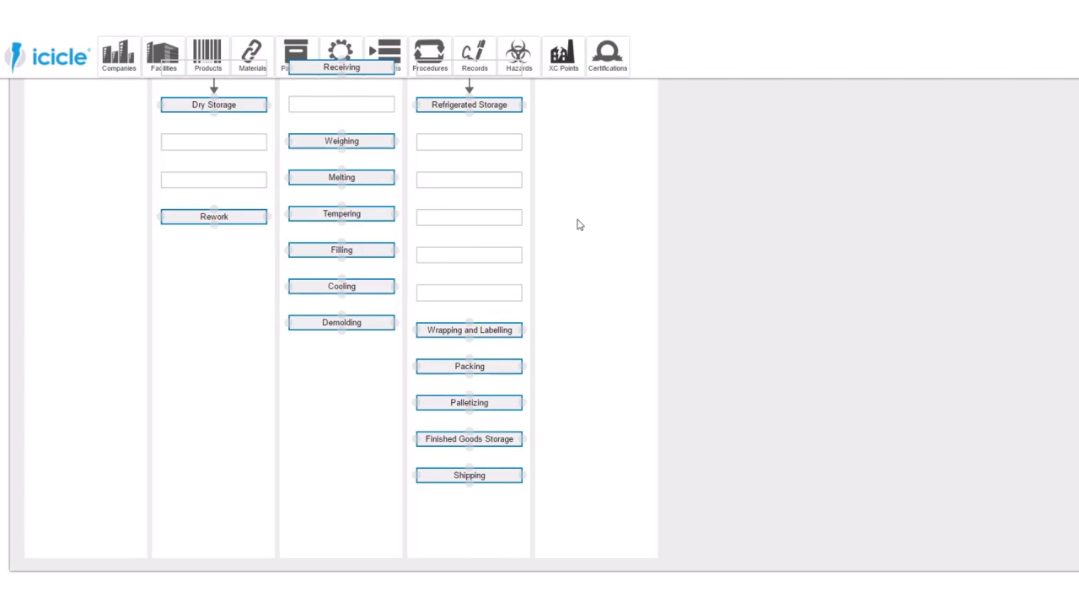
# - Move the remaining spacer from the process pool into Column D as the sixth above Wrapping and Labelling
pyautogui.scroll(3, 579, 225)
pyautogui.moveTo(138, 163); pyautogui.dragTo(515, 462)
pyautogui.scroll(-3, 582, 429)
pyautogui.moveTo(521, 509); pyautogui.dragTo(547, 281)
pyautogui.moveTo(501, 508); pyautogui.dragTo(493, 295)
pyautogui.scroll(1, 613, 335)
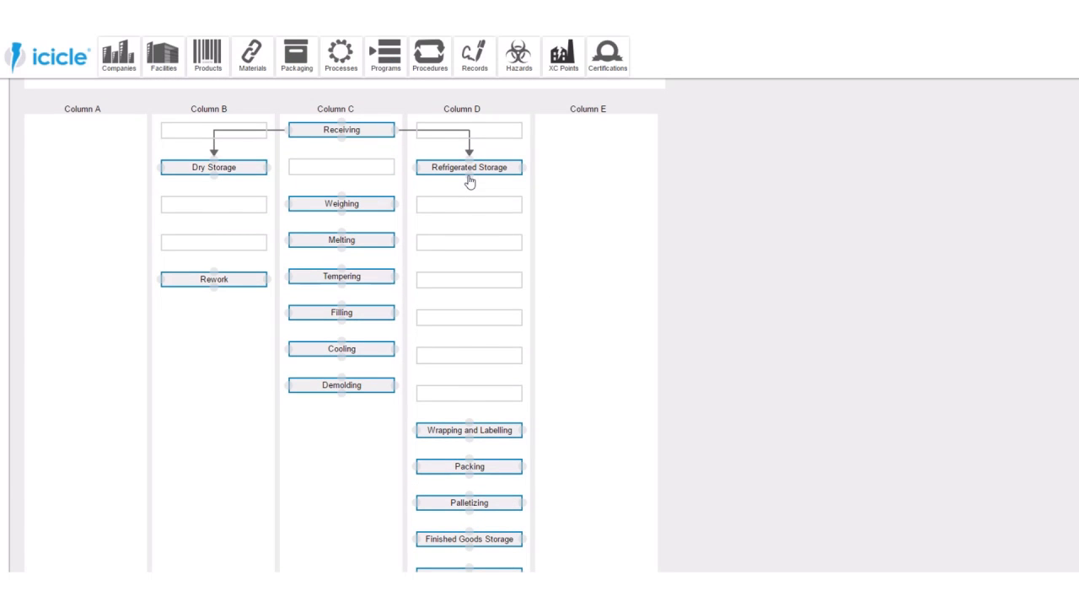
# - Return Refrigerated Storage and Dry Storage to the process pool, and put Refrigerated Storage in Dry Storage's former place in Column B
pyautogui.scroll(2, 478, 183)
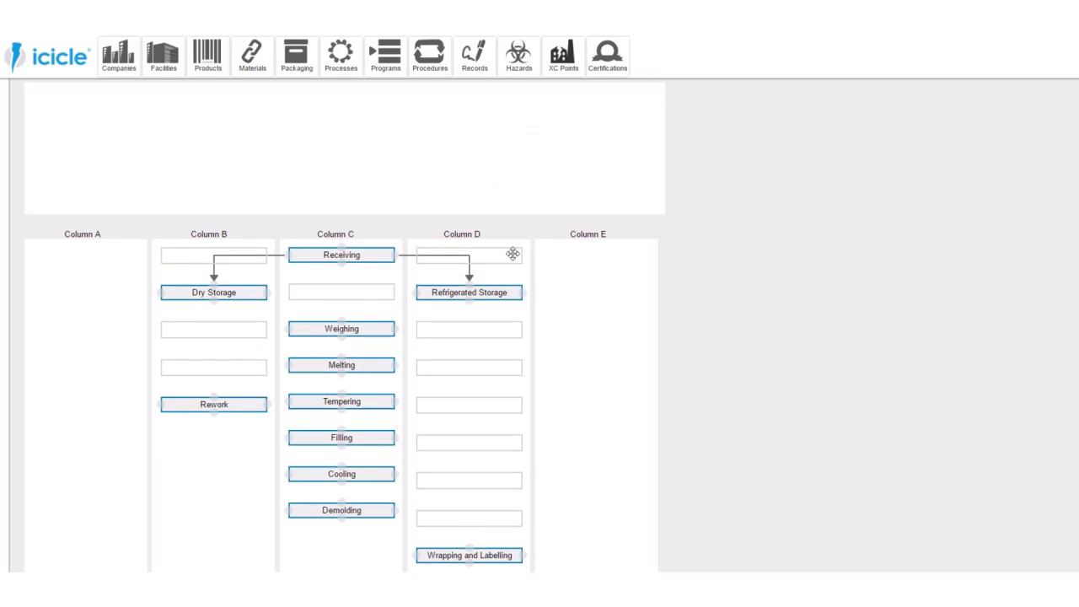
pyautogui.scroll(1, 505, 293)
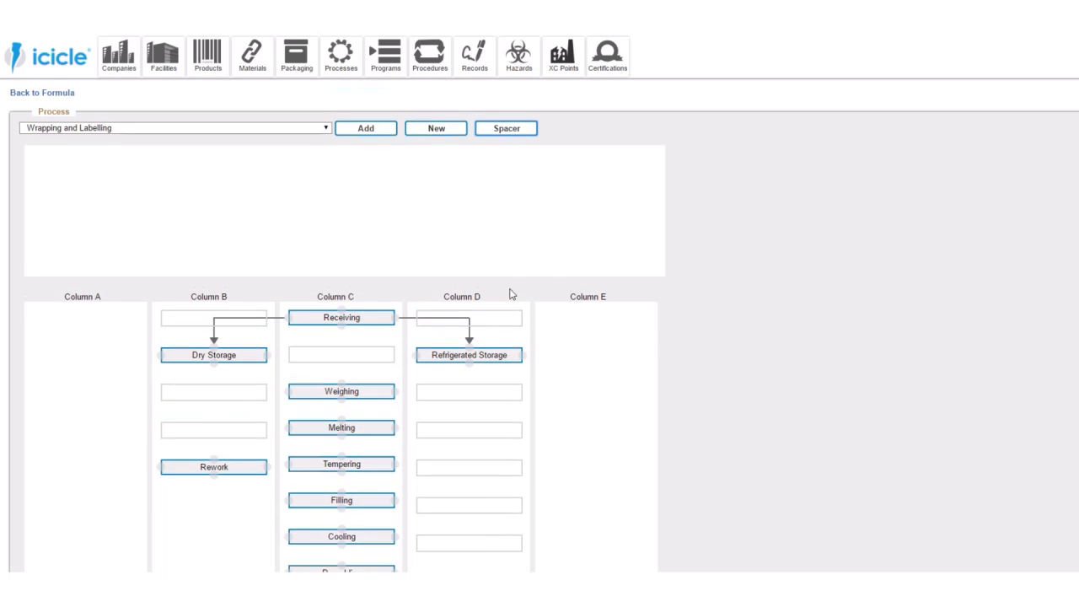
pyautogui.moveTo(504, 354); pyautogui.dragTo(504, 244)
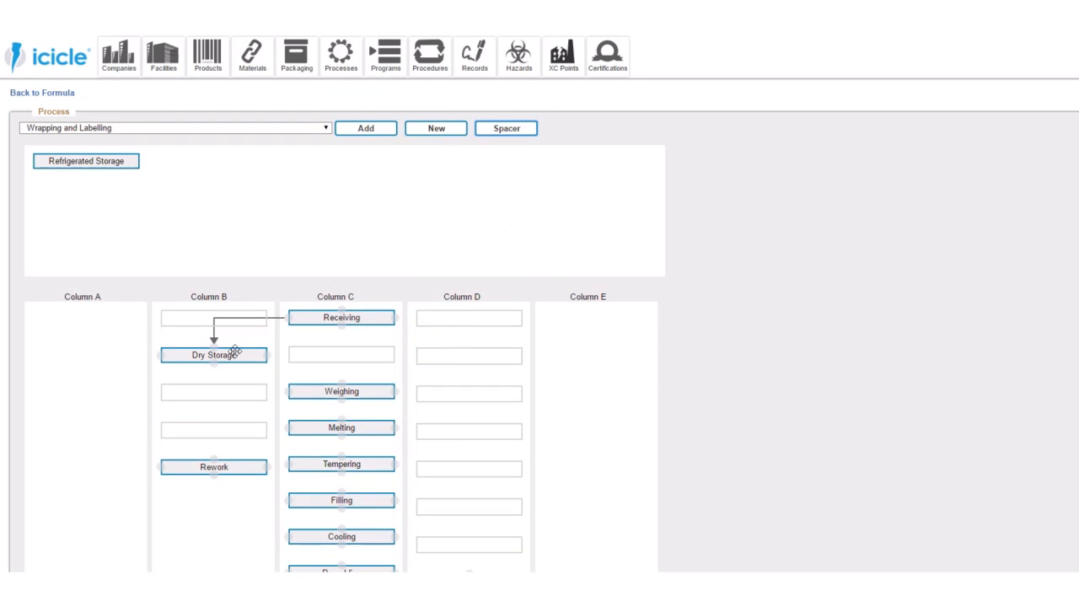
pyautogui.moveTo(235, 356); pyautogui.dragTo(237, 245)
pyautogui.moveTo(113, 161); pyautogui.dragTo(221, 350)
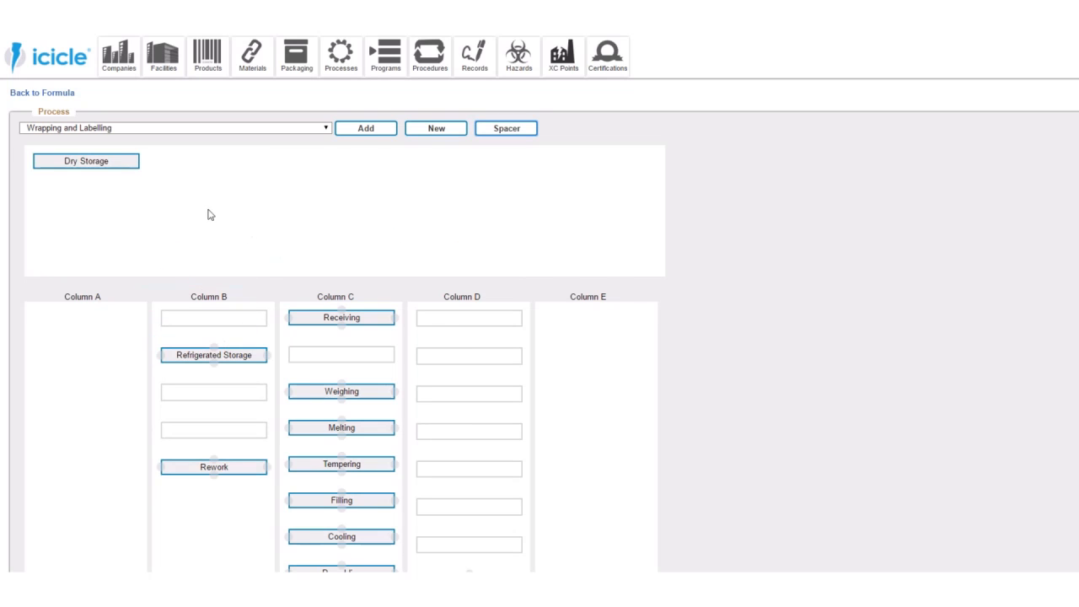
# - Place Dry Storage in Column D directly below the first spacer, level with Refrigerated Storage
pyautogui.moveTo(132, 163); pyautogui.dragTo(530, 351)
pyautogui.scroll(-1, 530, 352)
pyautogui.moveTo(518, 510); pyautogui.dragTo(545, 156)
pyautogui.scroll(3, 544, 160)
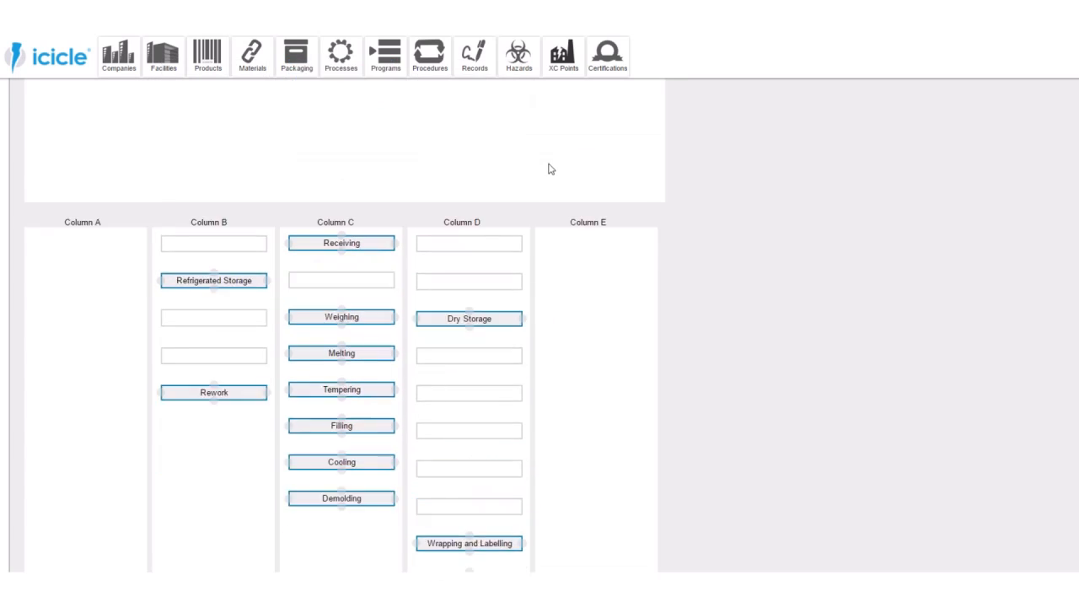
pyautogui.moveTo(509, 325); pyautogui.dragTo(511, 290)
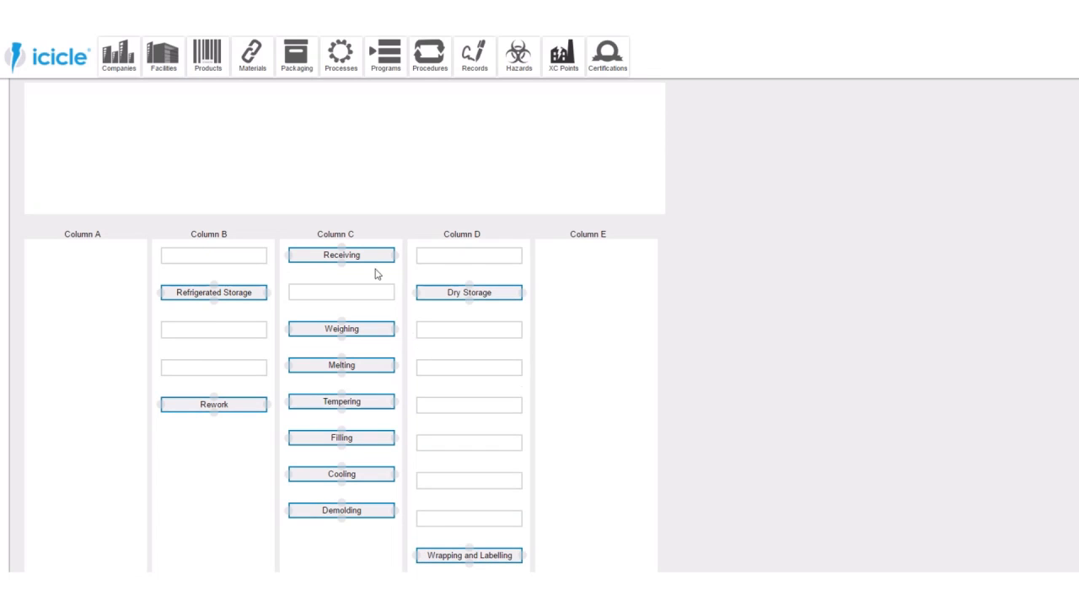
# - Connect Receiving to Refrigerated Storage and Dry Storage, and link Refrigerated Storage to Weighing
pyautogui.moveTo(286, 256)
pyautogui.mouseDown()
pyautogui.moveTo(212, 272)
pyautogui.moveTo(214, 287)
pyautogui.mouseUp()
pyautogui.moveTo(396, 257)
pyautogui.mouseDown()
pyautogui.moveTo(481, 258)
pyautogui.moveTo(470, 297)
pyautogui.mouseUp()
pyautogui.moveTo(214, 302); pyautogui.dragTo(285, 330)
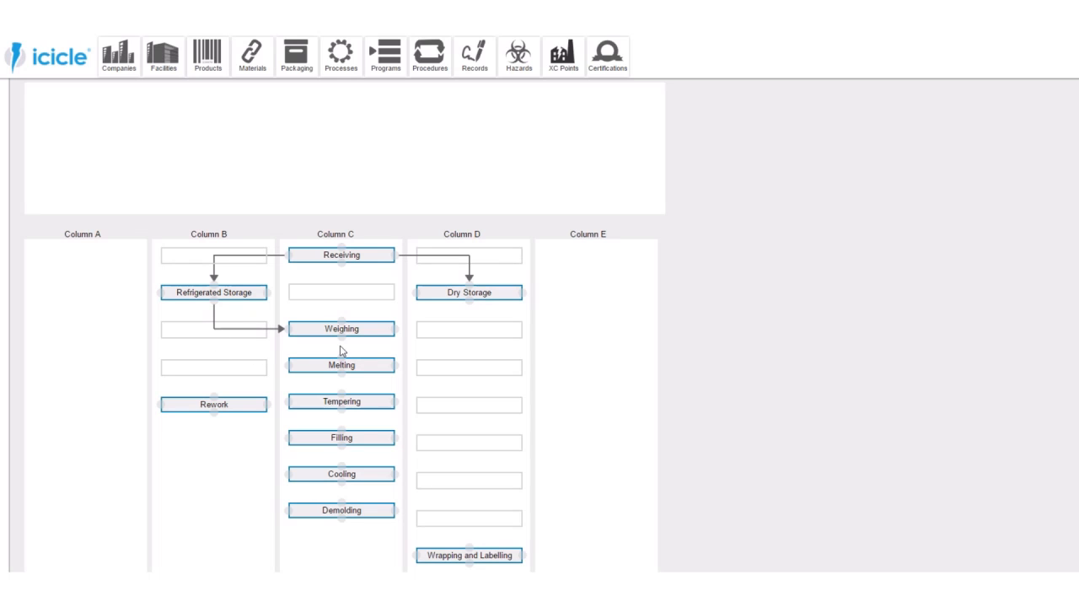
# - Connect Weighing, Melting, Tempering, Filling, Cooling and Demolding in sequence, and loop Demolding through Rework back to Melting
pyautogui.moveTo(341, 342); pyautogui.dragTo(354, 511)
pyautogui.moveTo(285, 512); pyautogui.dragTo(288, 370)
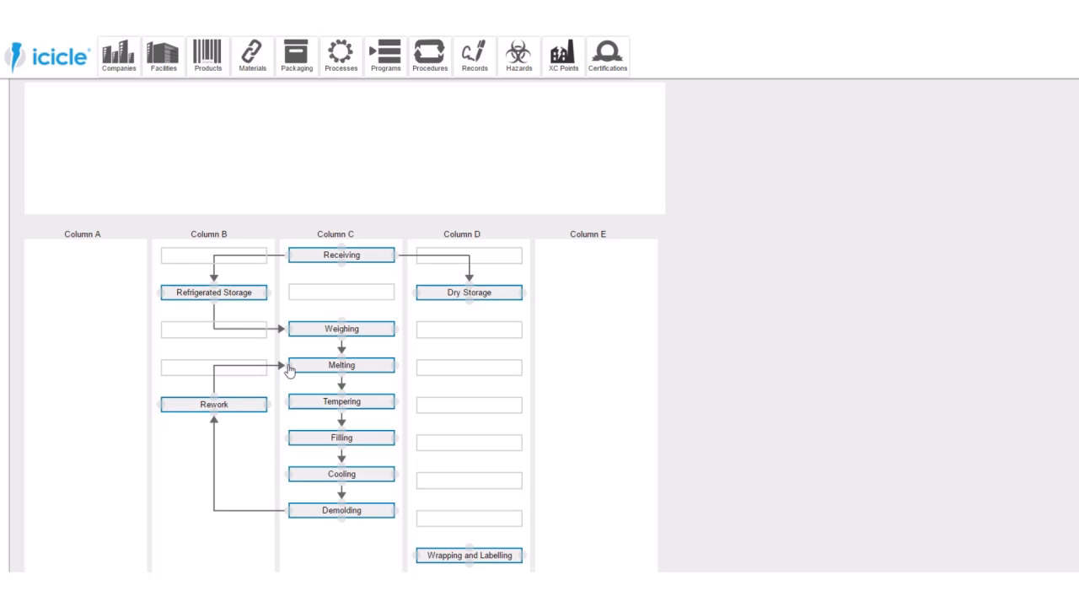
# - Connect Demolding to Wrapping and Labelling, and continue the flow through Packing, Palletizing, Finished Goods Storage and Shipping
pyautogui.scroll(-1, 470, 429)
pyautogui.scroll(-1, 472, 419)
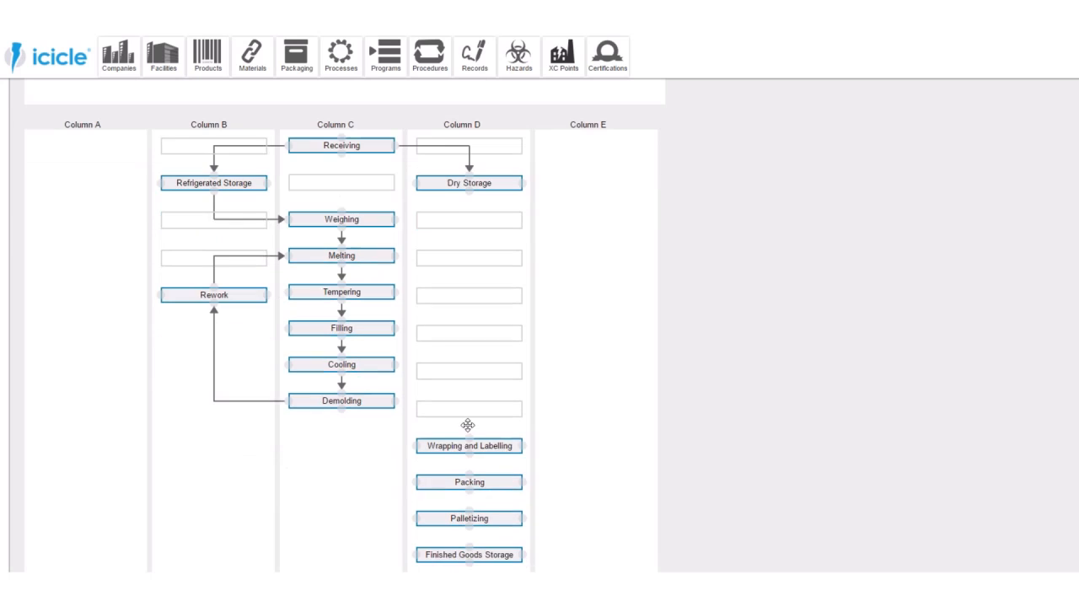
pyautogui.moveTo(341, 400); pyautogui.dragTo(471, 492)
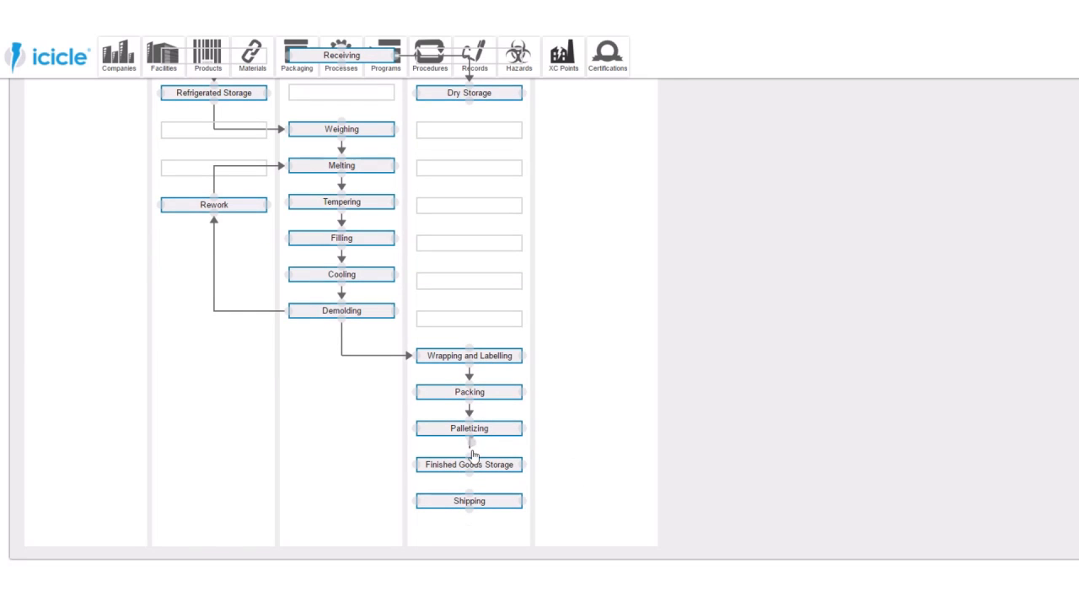
pyautogui.moveTo(471, 442); pyautogui.dragTo(470, 501)
pyautogui.scroll(5, 580, 415)
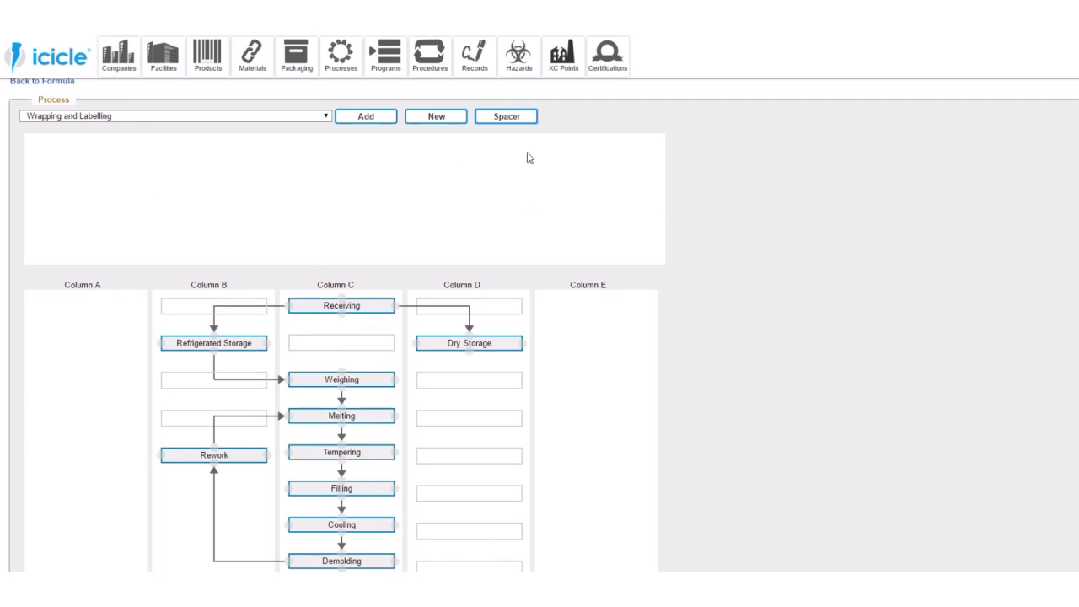
pyautogui.scroll(3, 516, 168)
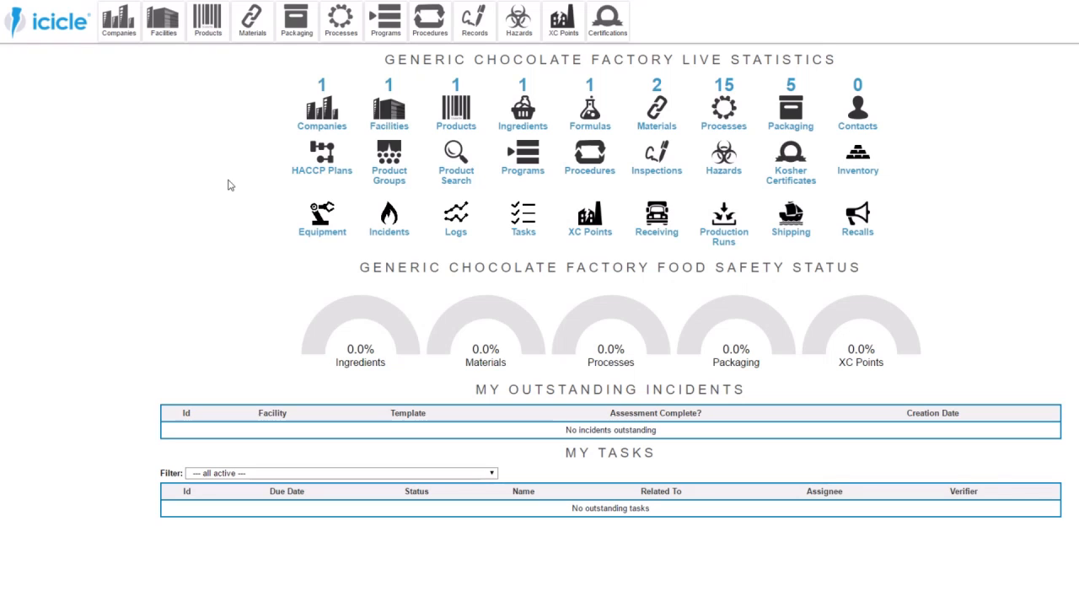
# - Assign Corrugated Cardboard Boxes, Labels, Paper Boxes, Plastic Pallets and Shrink Wrap as packaging for the Milk Chocolate Bar product and save it
pyautogui.click(462, 118)
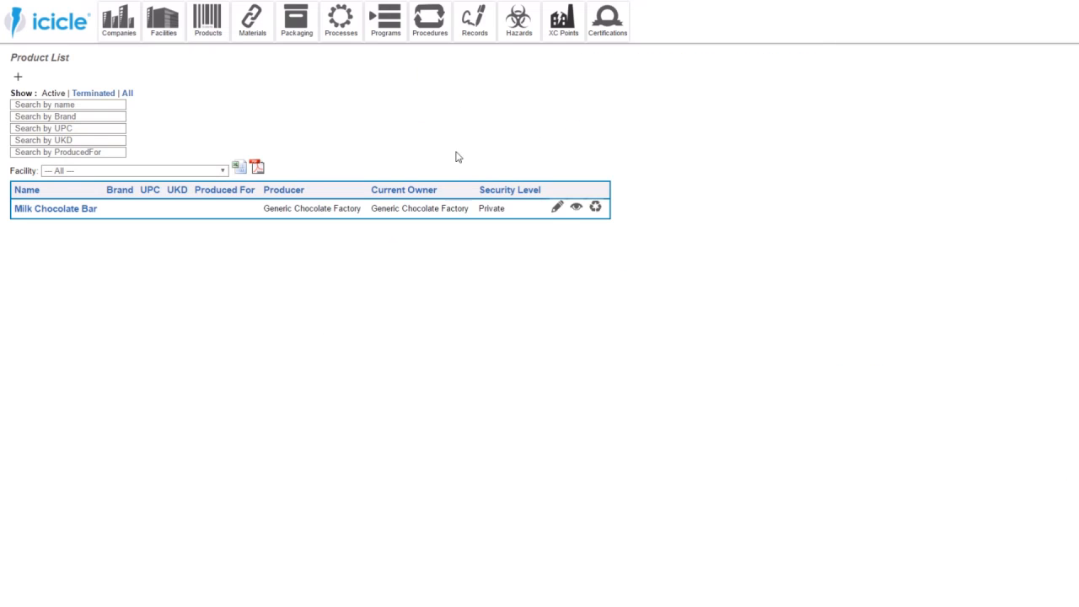
pyautogui.click(555, 207)
pyautogui.scroll(-5, 447, 217)
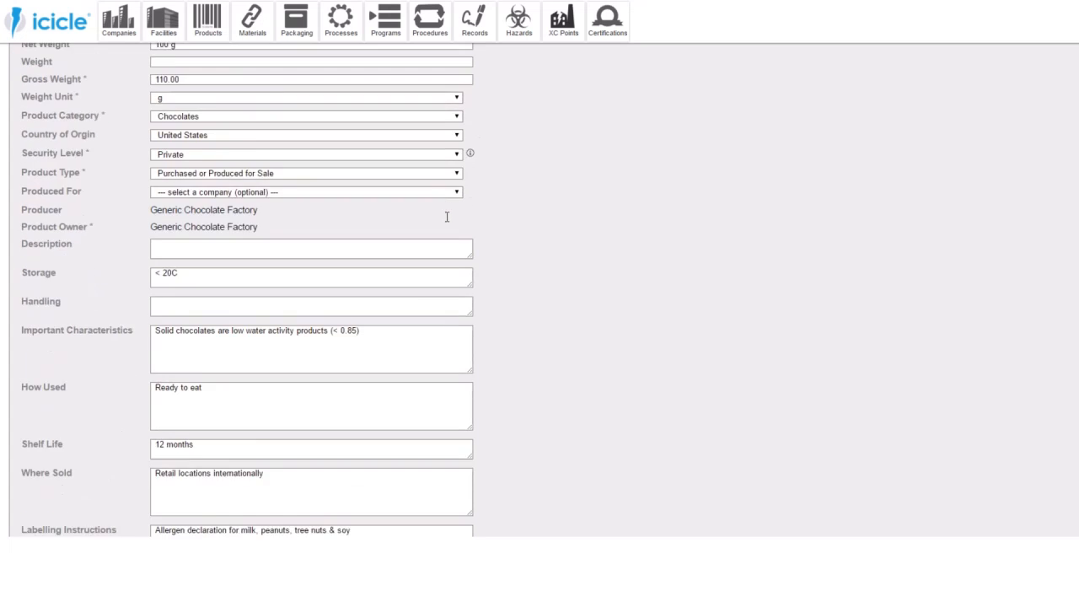
pyautogui.scroll(-5, 447, 217)
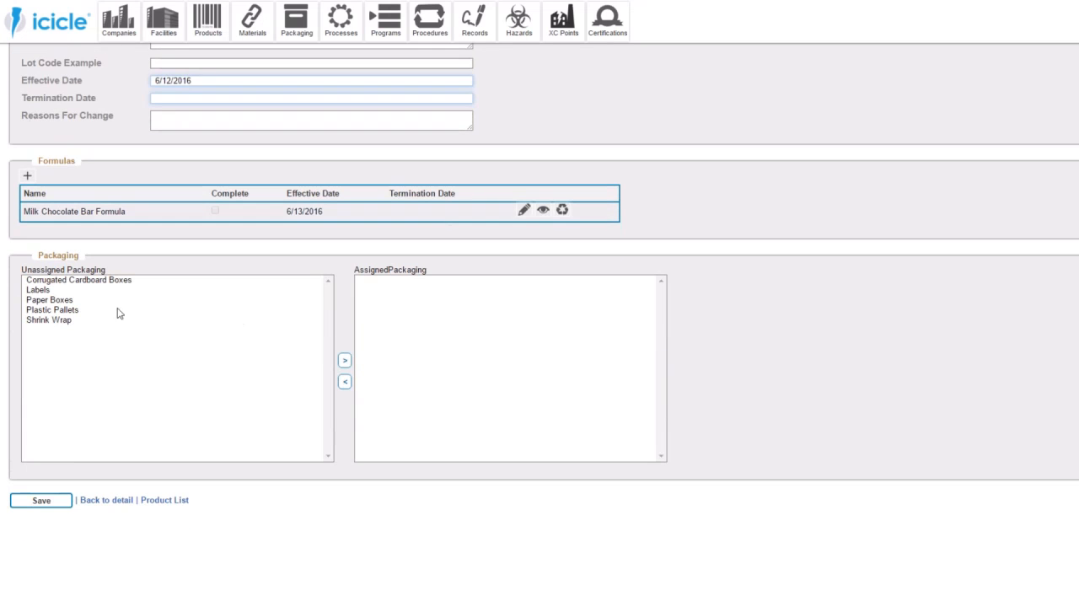
pyautogui.click(75, 283)
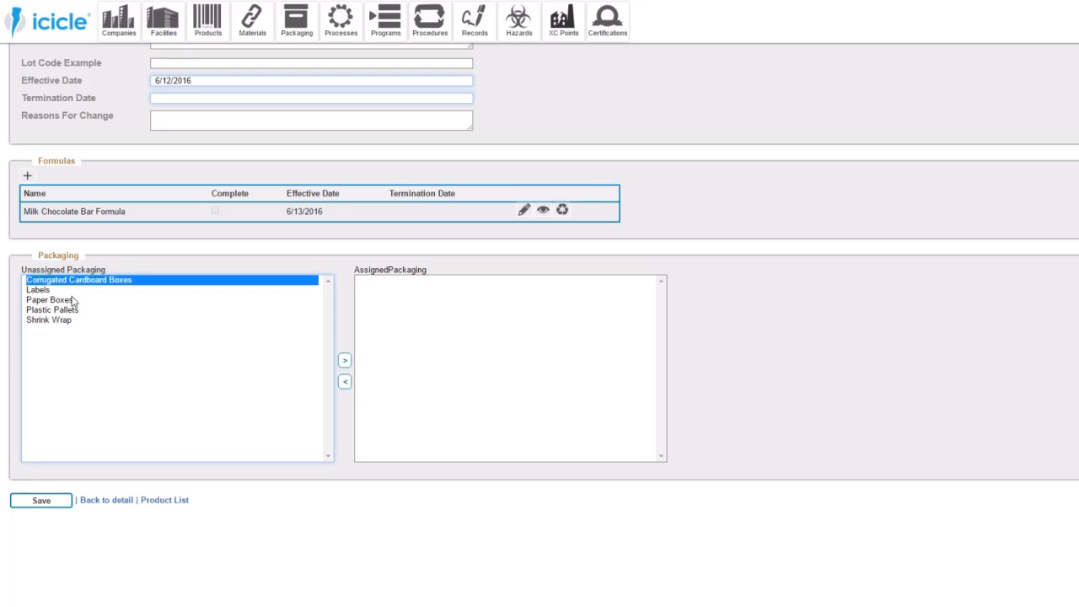
pyautogui.keyDown('shift'); pyautogui.click(67, 321); pyautogui.keyUp('shift')
pyautogui.click(72, 310)
pyautogui.click(81, 281)
pyautogui.click(344, 360)
pyautogui.moveTo(59, 282); pyautogui.dragTo(65, 312)
pyautogui.click(344, 361)
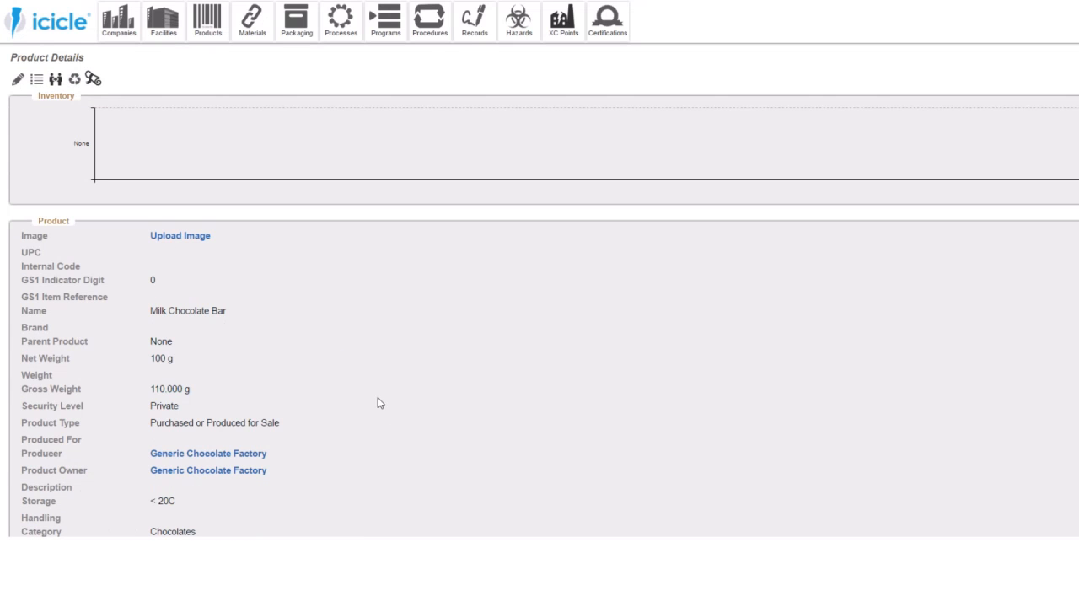
# - Review the saved Milk Chocolate Bar product details, including its formulas, production facilities and packaging
pyautogui.scroll(-10, 378, 403)
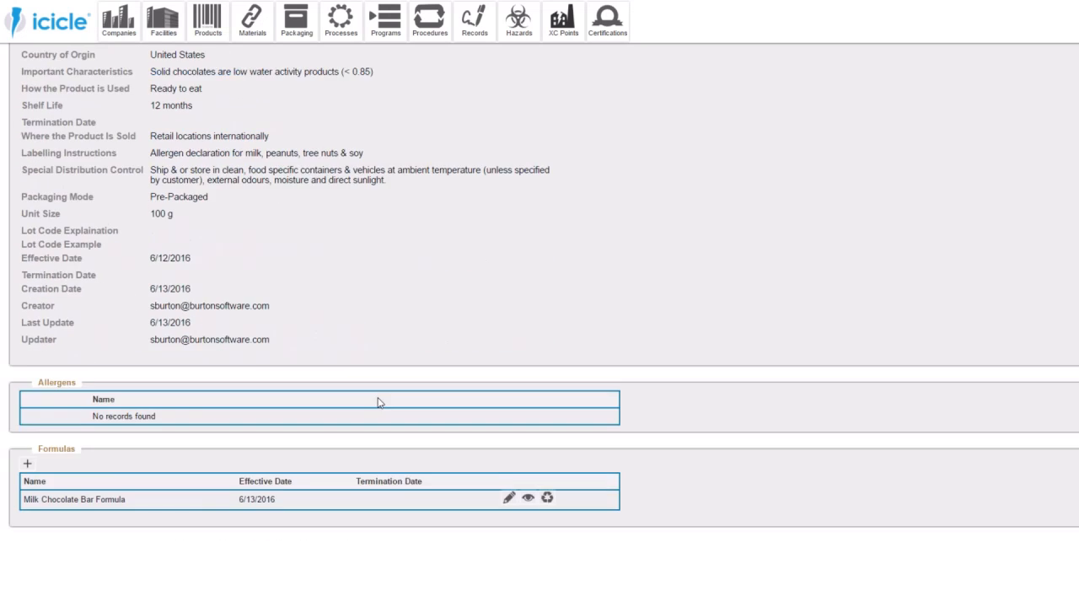
pyautogui.scroll(-10, 378, 403)
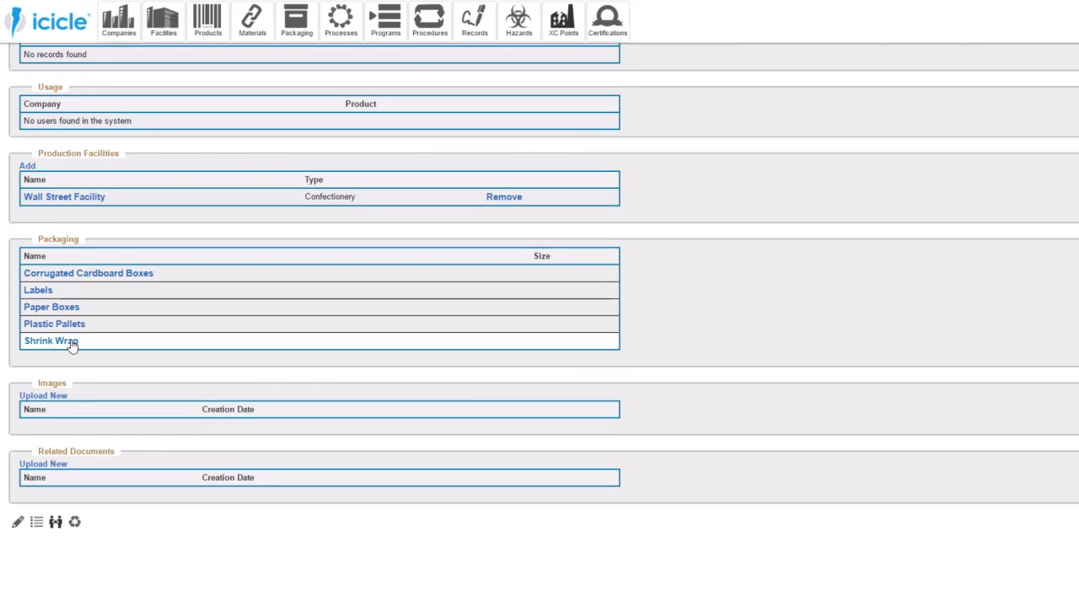
pyautogui.scroll(15, 775, 270)
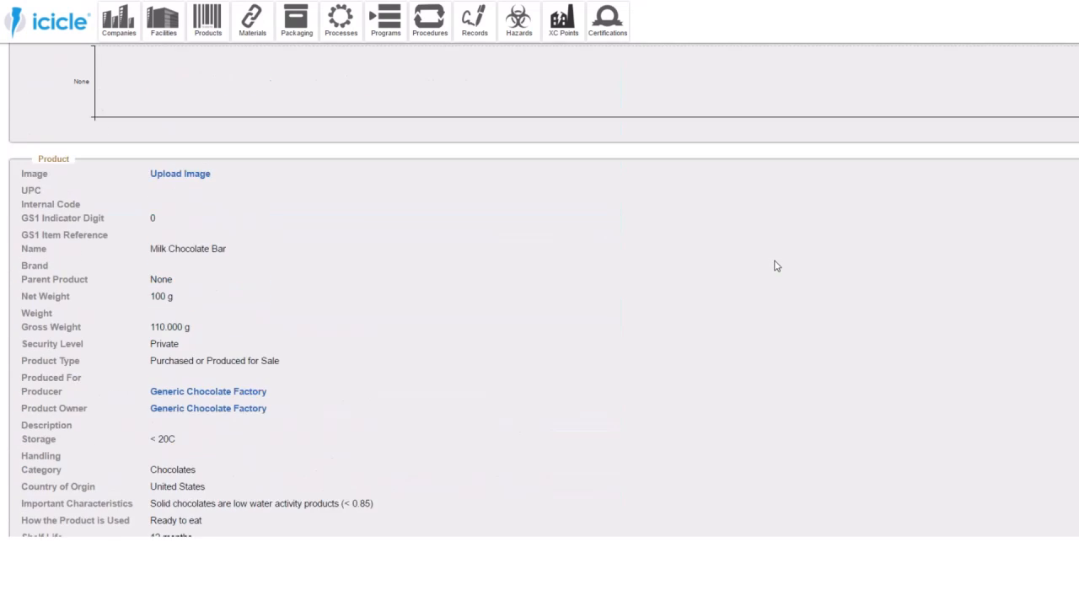
pyautogui.scroll(1, 777, 266)
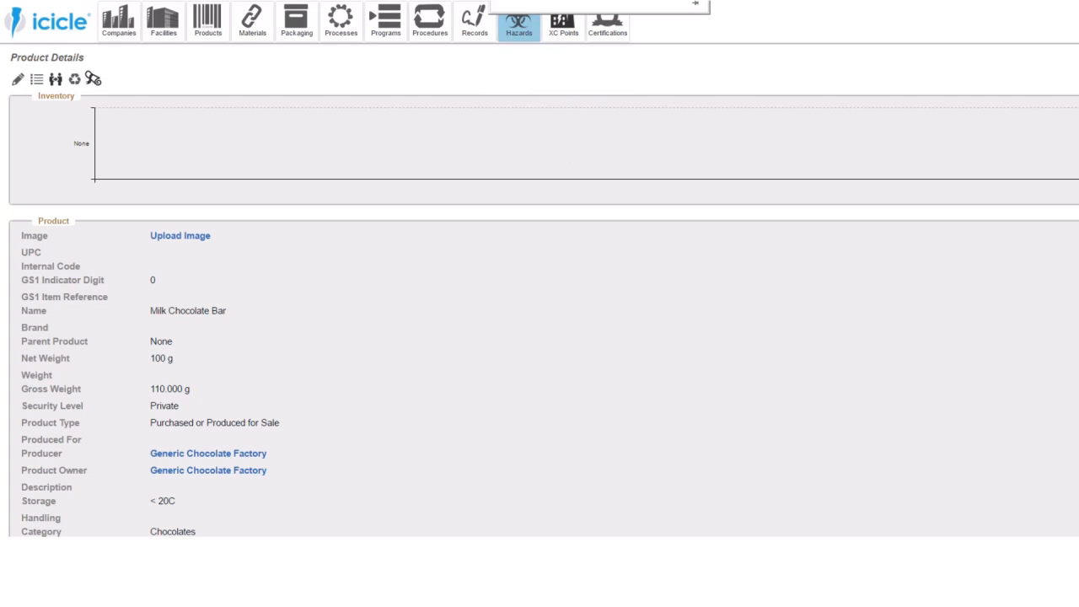
# - Open the details of the Lait Clair Milk Chocolate 20 ingredient from the food safety status overview and go to its hazards section
pyautogui.click(63, 22)
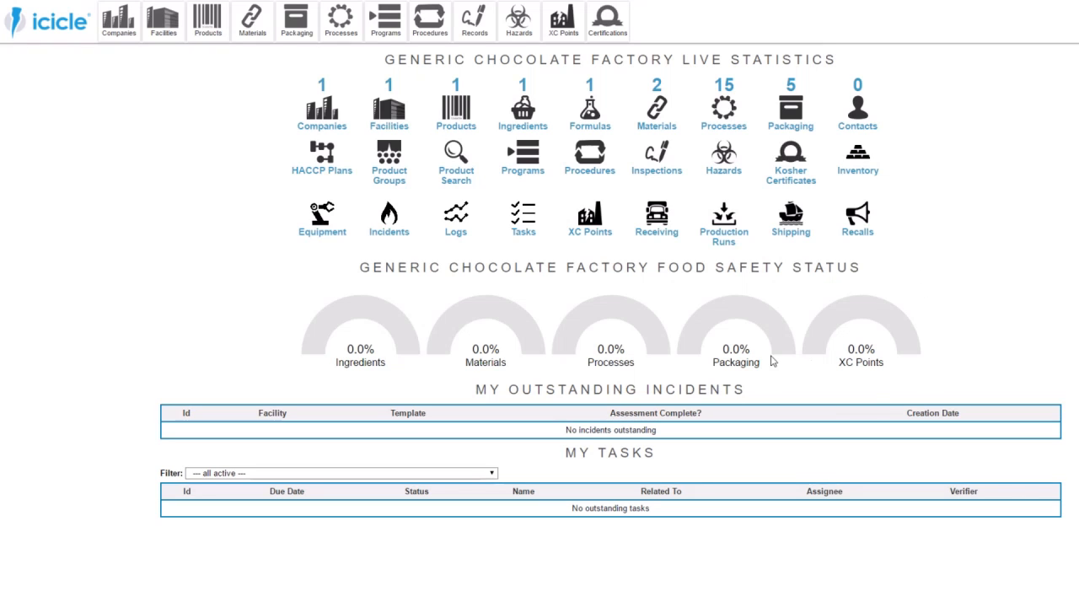
pyautogui.click(357, 314)
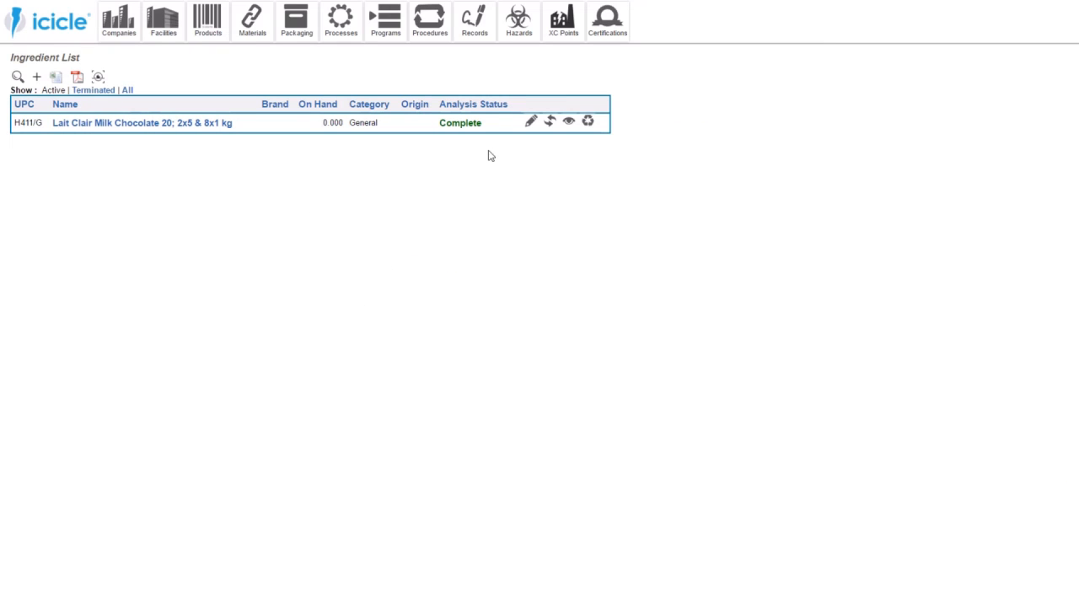
pyautogui.click(569, 123)
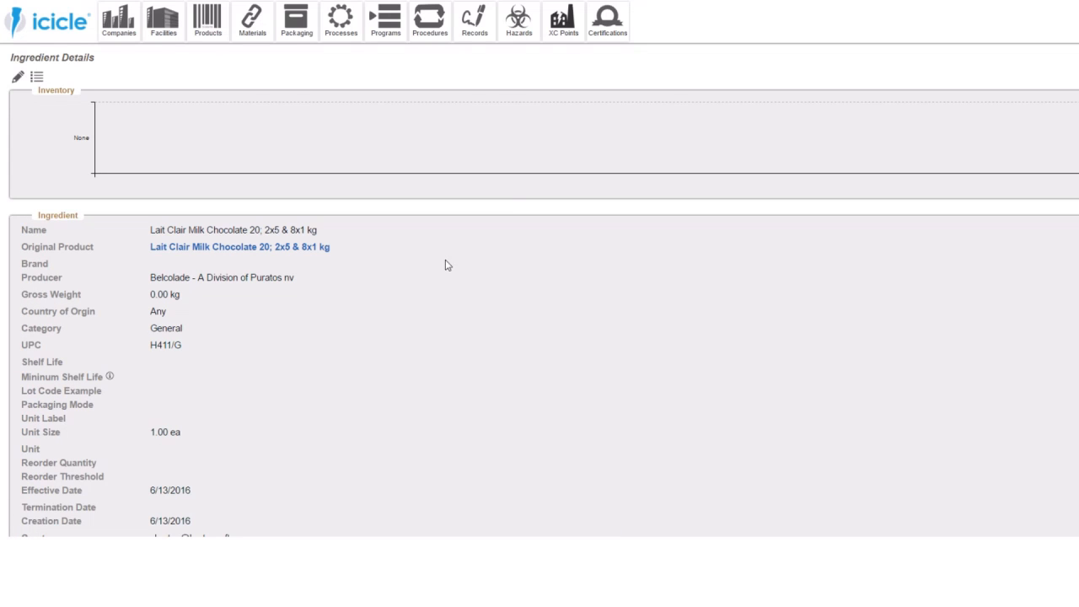
pyautogui.scroll(-3, 426, 278)
pyautogui.scroll(-3, 426, 278)
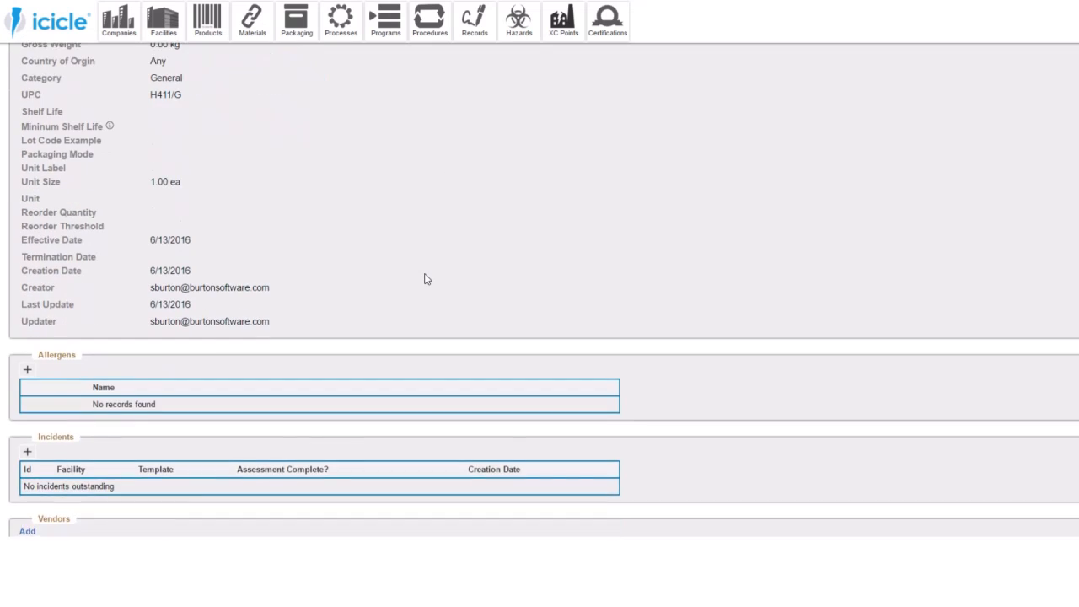
pyautogui.scroll(4, 426, 278)
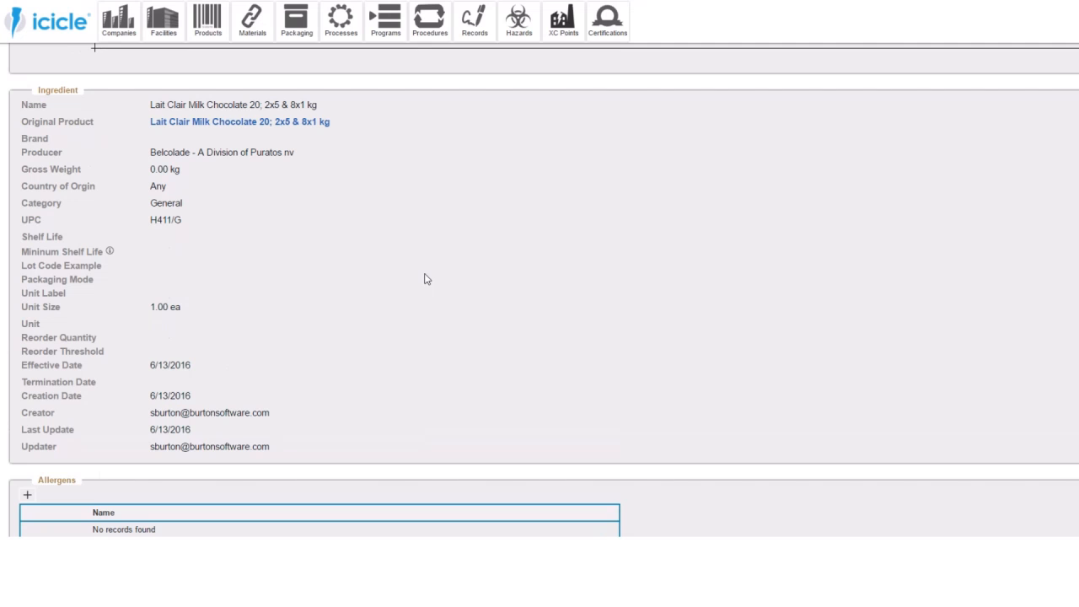
pyautogui.scroll(-5, 426, 279)
pyautogui.scroll(-4, 426, 279)
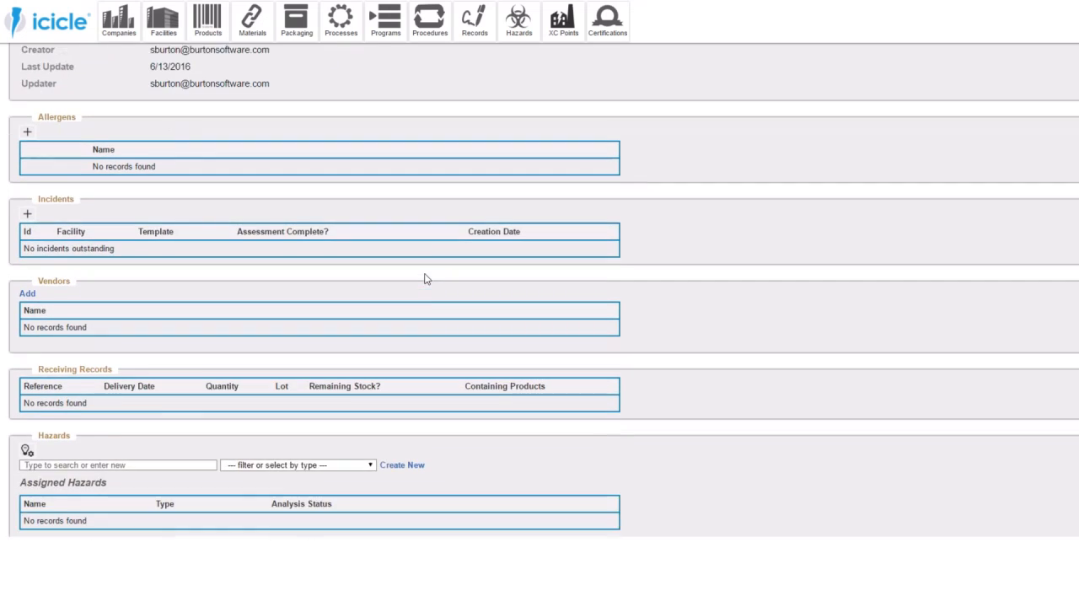
pyautogui.scroll(-1, 425, 279)
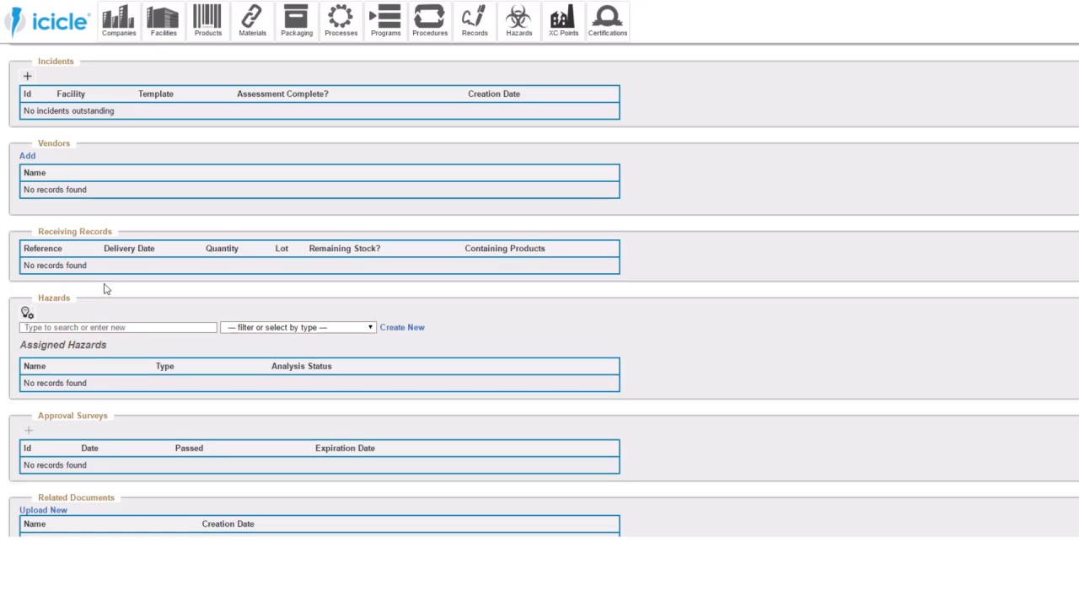
pyautogui.scroll(-1, 106, 290)
# - Bring up the list of suggested hazards for the milk chocolate ingredient
pyautogui.click(179, 264)
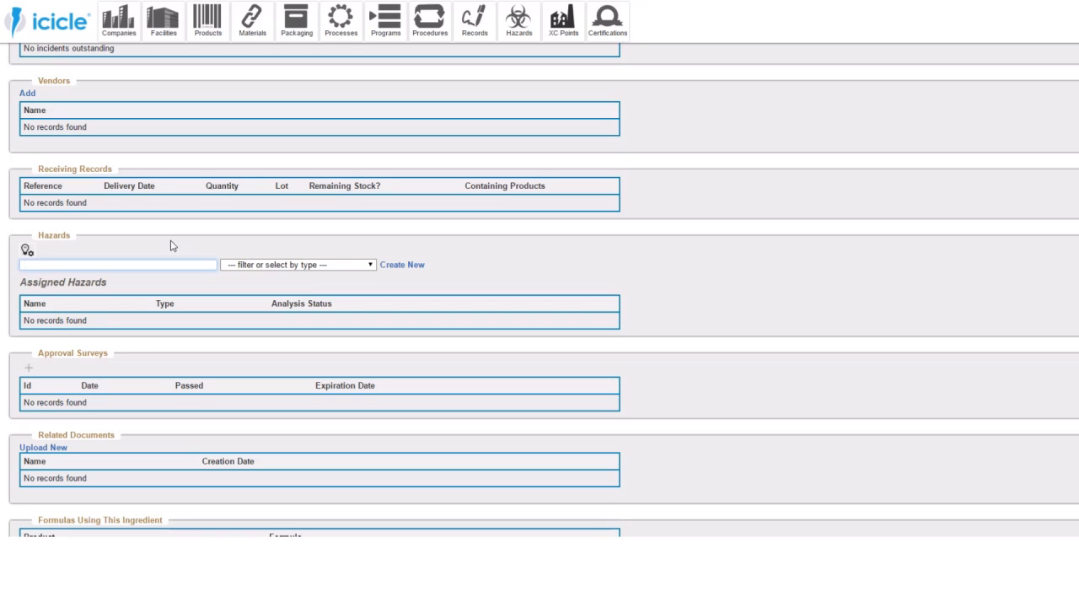
pyautogui.click(28, 250)
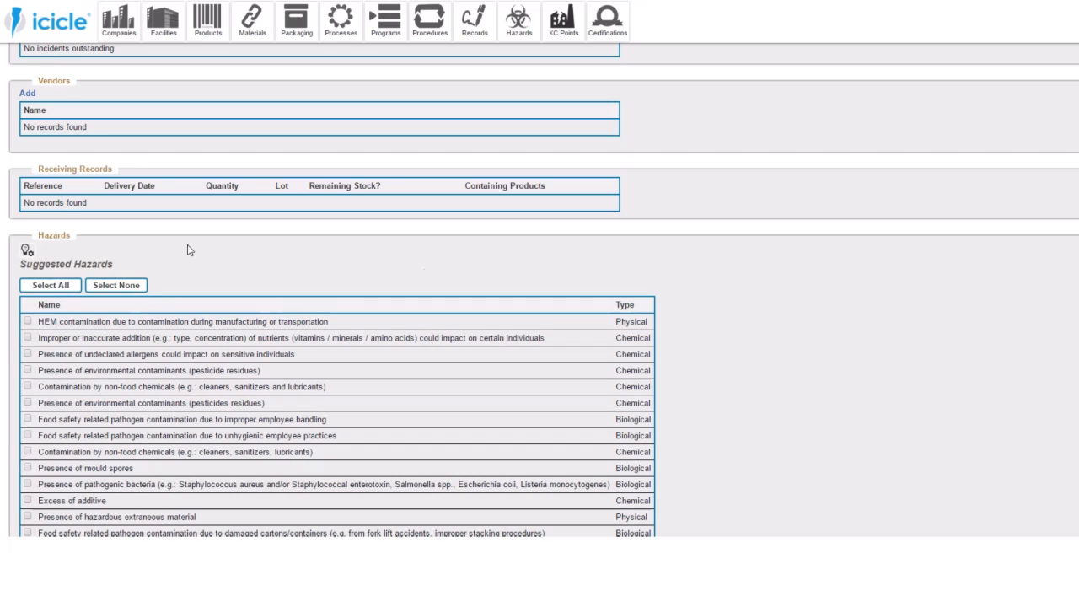
pyautogui.scroll(-3, 240, 262)
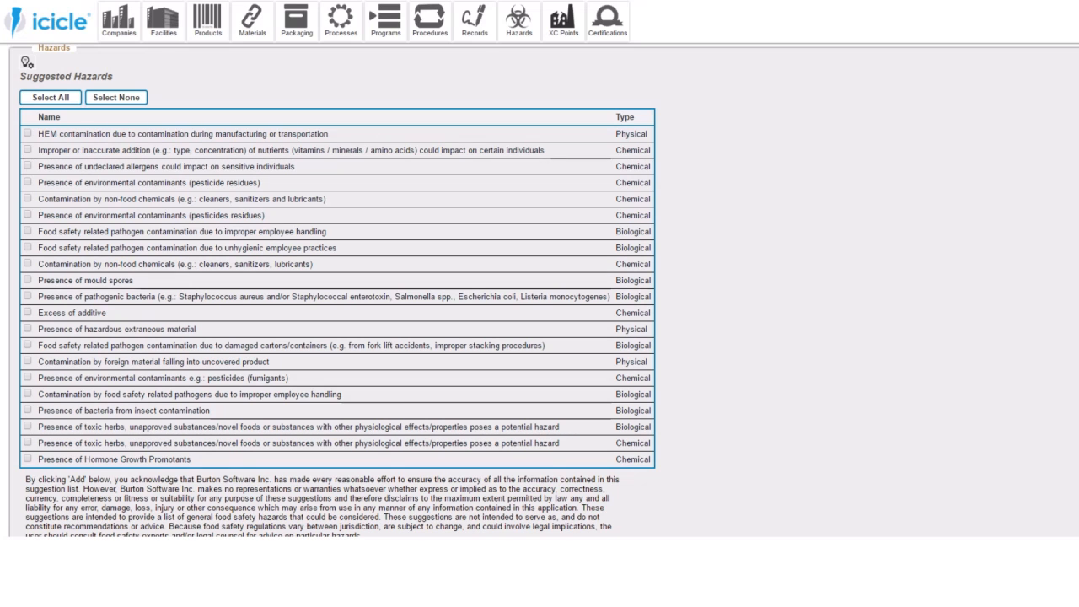
# - Search the suggested hazards for "Salmonella" and select the biological hazard for the presence of pathogenic bacteria
pyautogui.hotkey('ctrl', 'f')
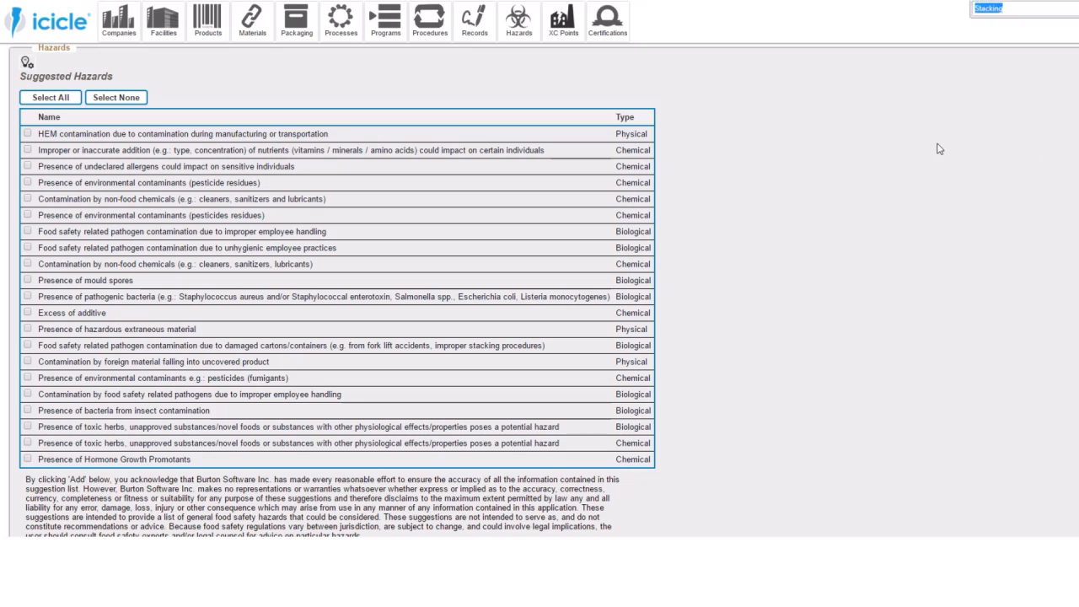
pyautogui.write('Salmonella')
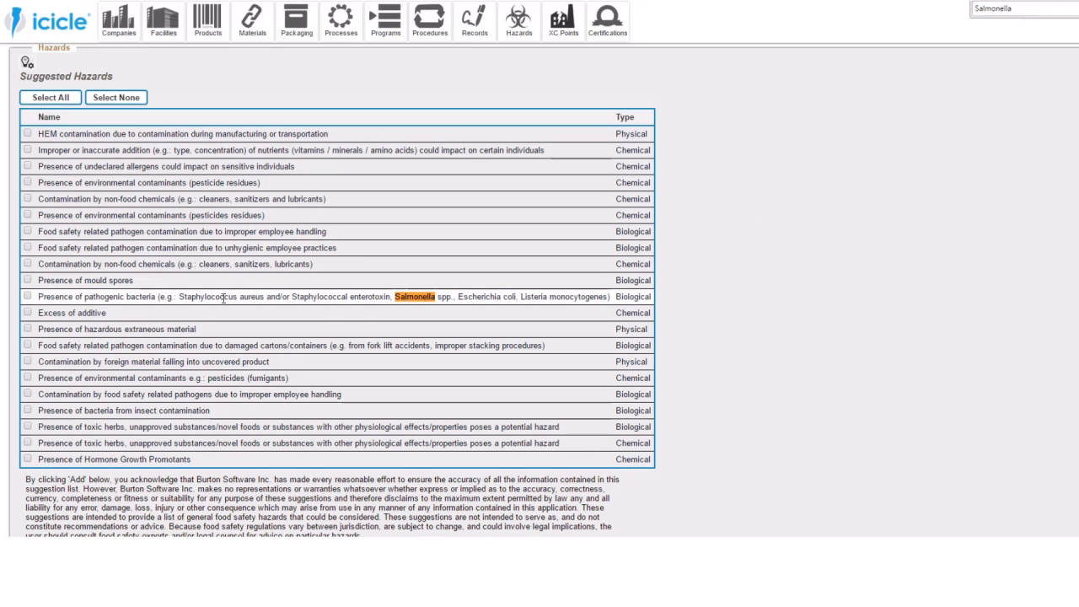
pyautogui.click(27, 296)
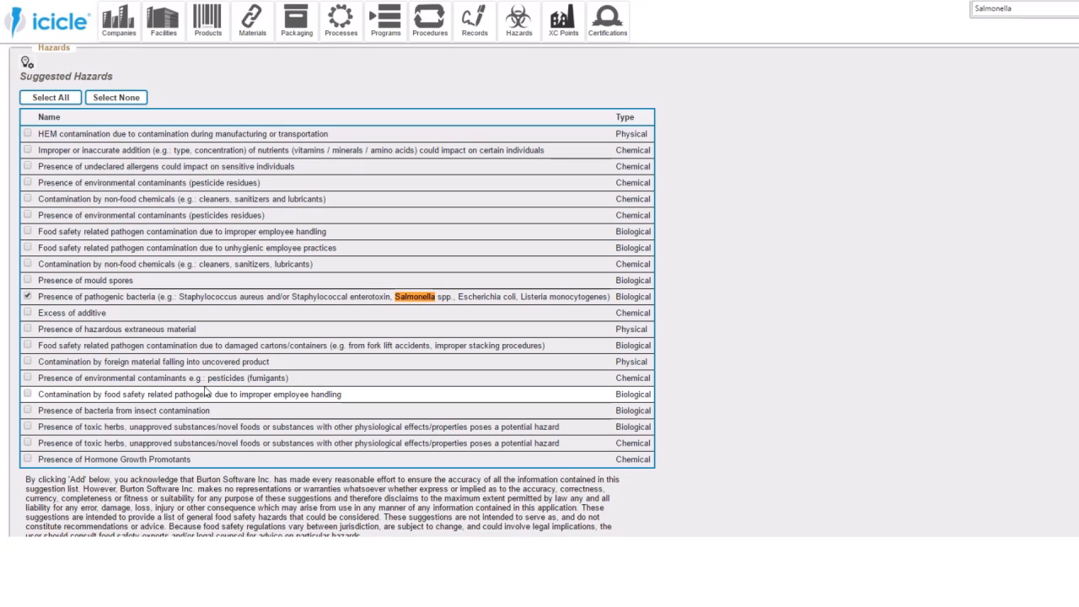
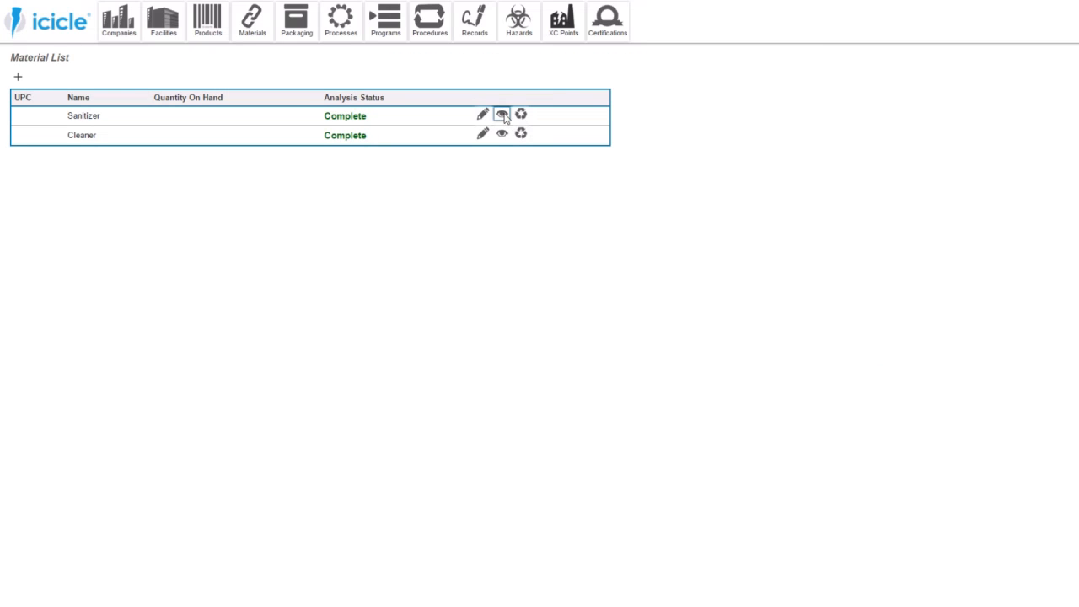
# - Assign the suggested chemical hazard "Contamination by non-food chemicals (e.g.: cleaners, sanitizers and lubricants)" to the Sanitizer material
pyautogui.click(502, 115)
pyautogui.scroll(-3, 178, 219)
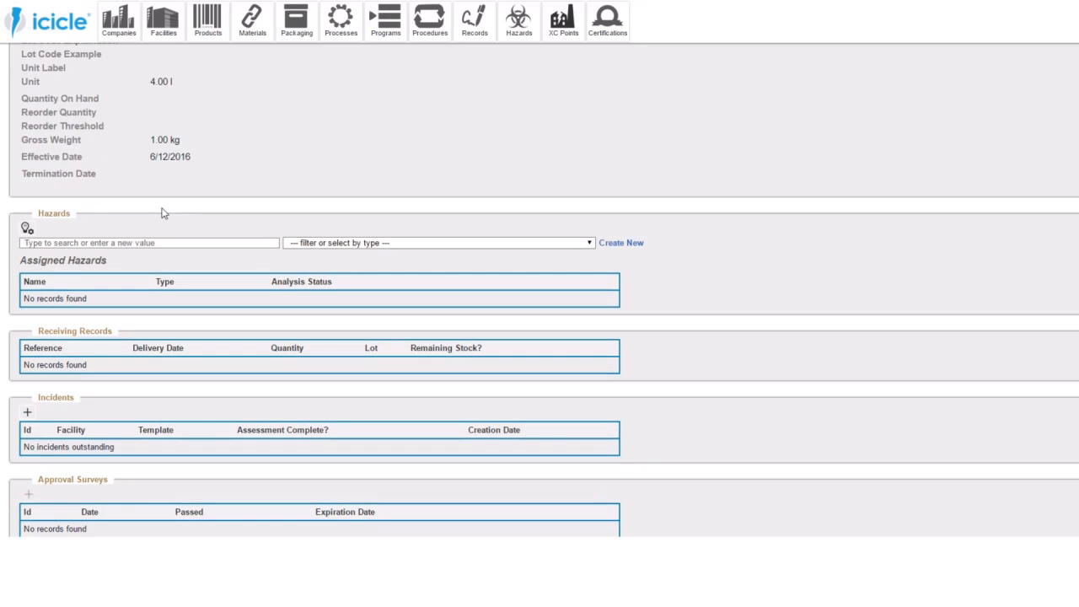
pyautogui.click(27, 228)
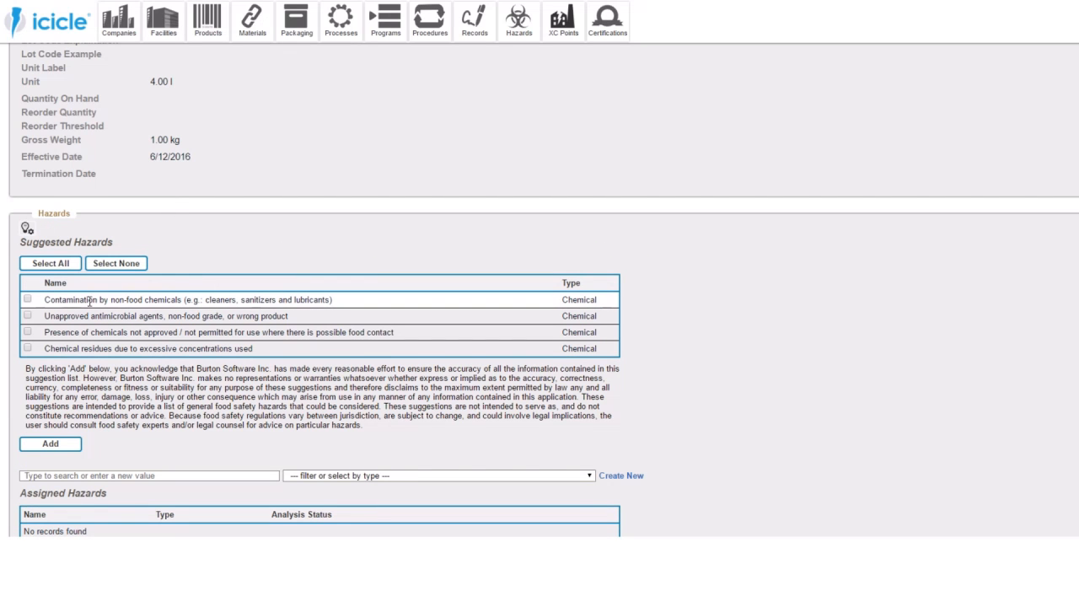
pyautogui.click(27, 300)
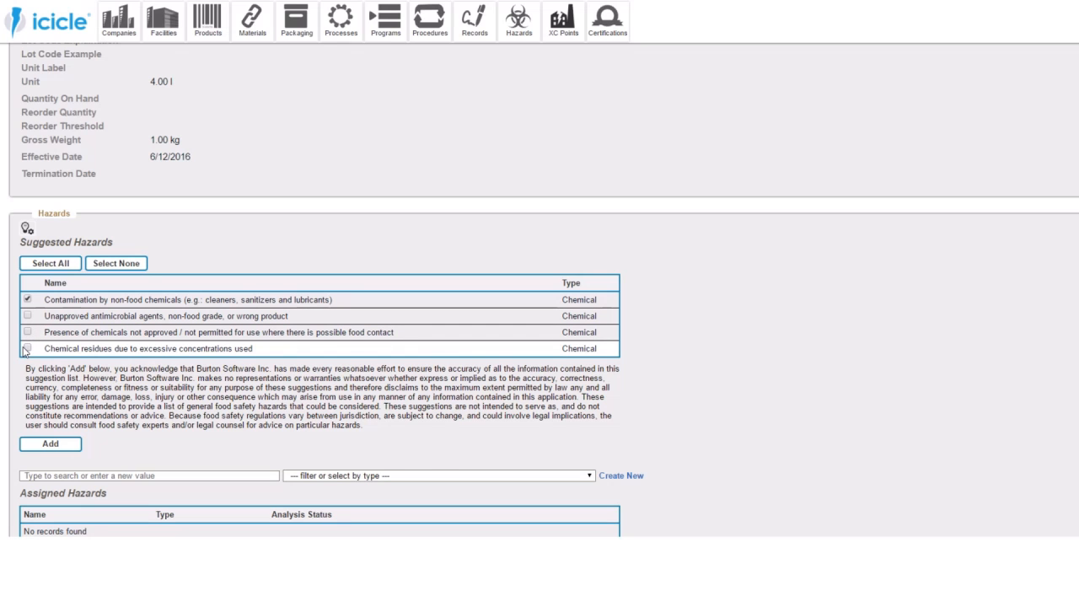
pyautogui.click(50, 444)
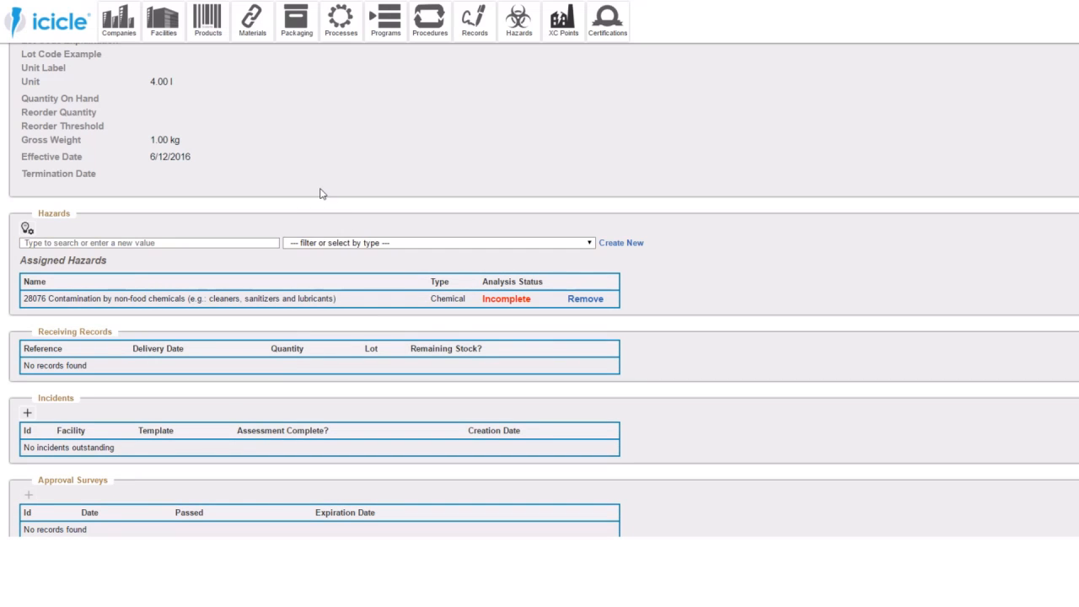
pyautogui.scroll(3, 312, 185)
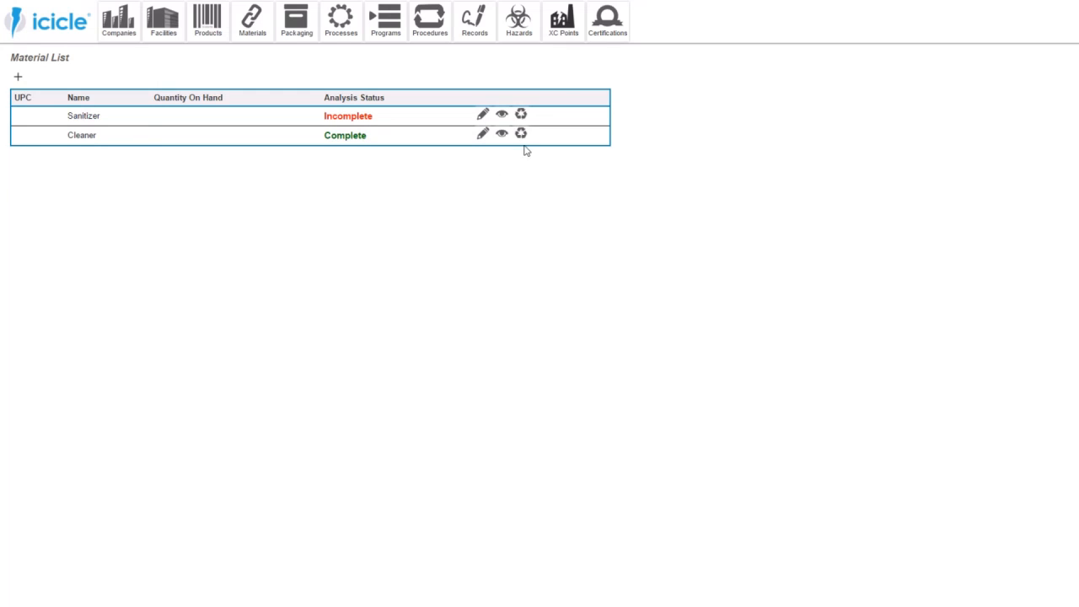
# - Assign to the Cleaner material the suggested hazards "Contamination by non-food chemicals (e.g.: cleaners, sanitizers and lubricants)" and "Chemical residues due to excessive concentrations used"
pyautogui.click(506, 136)
pyautogui.click(504, 137)
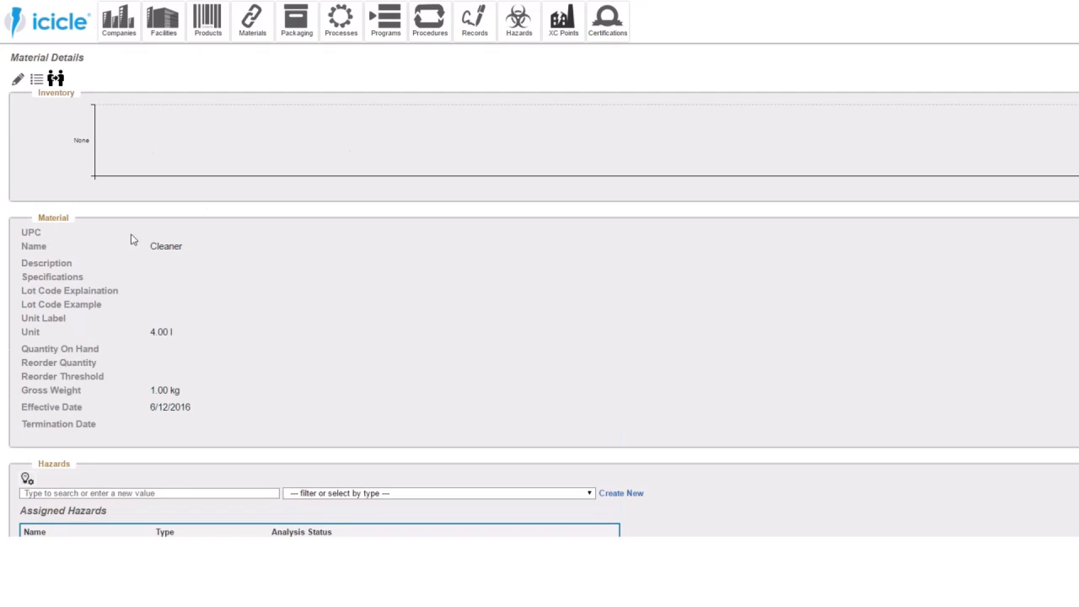
pyautogui.click(27, 479)
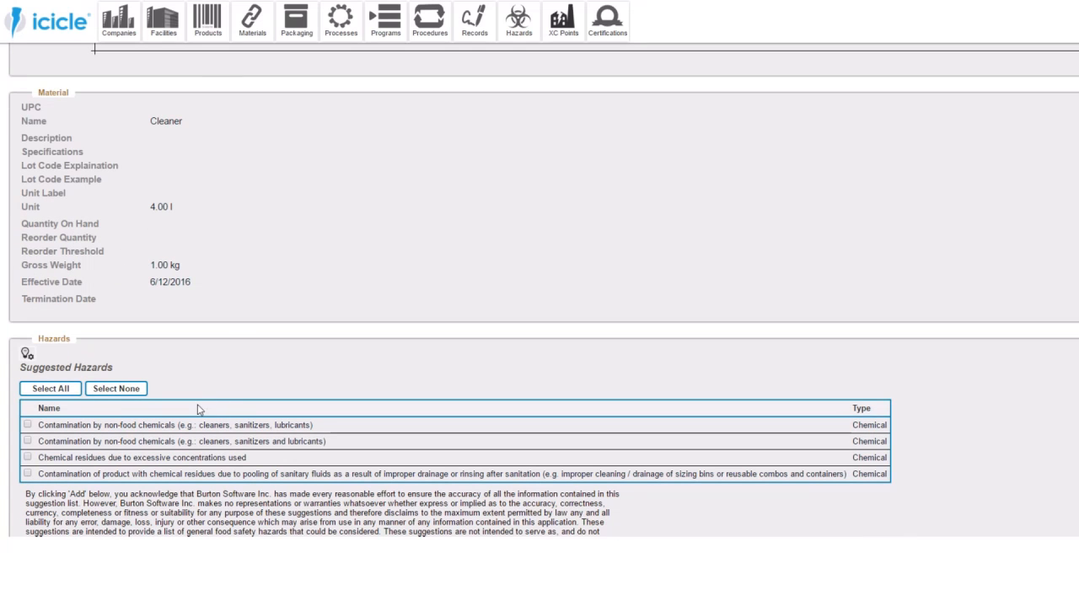
pyautogui.scroll(-2, 197, 403)
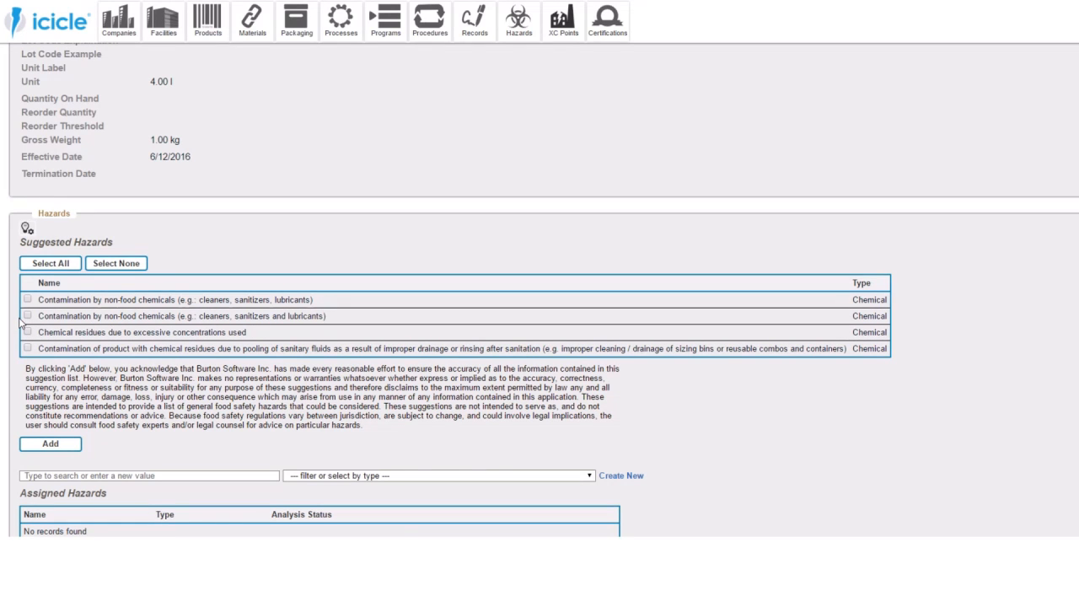
pyautogui.click(27, 316)
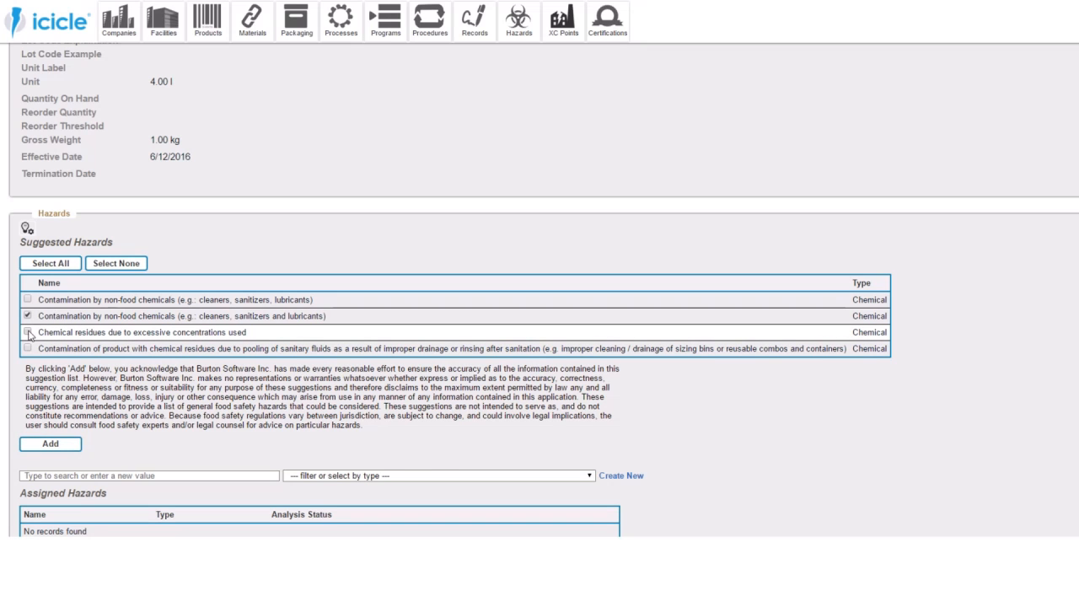
pyautogui.click(54, 445)
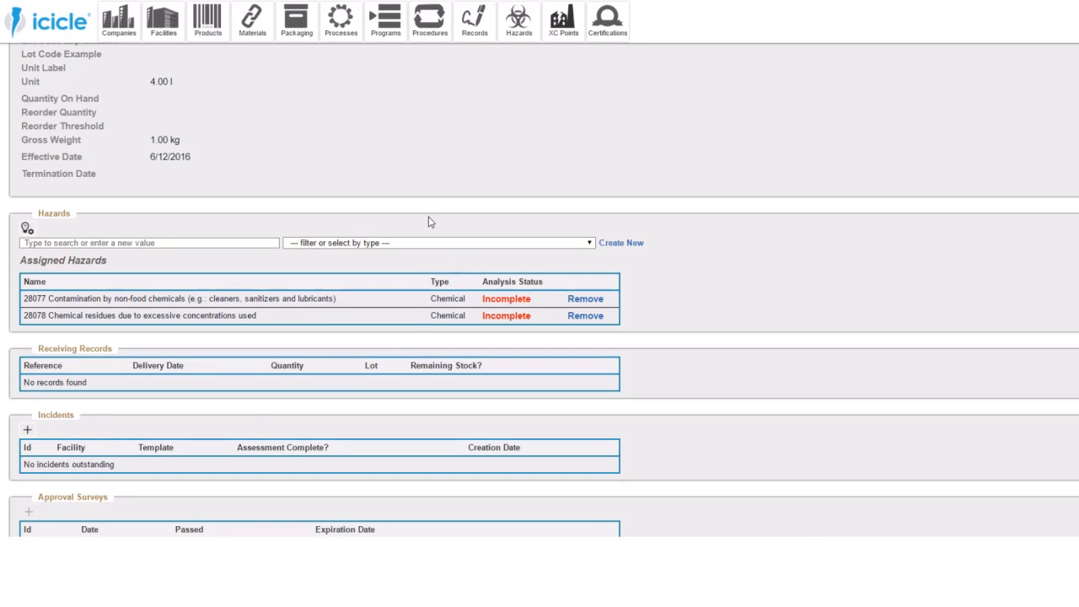
pyautogui.scroll(3, 386, 193)
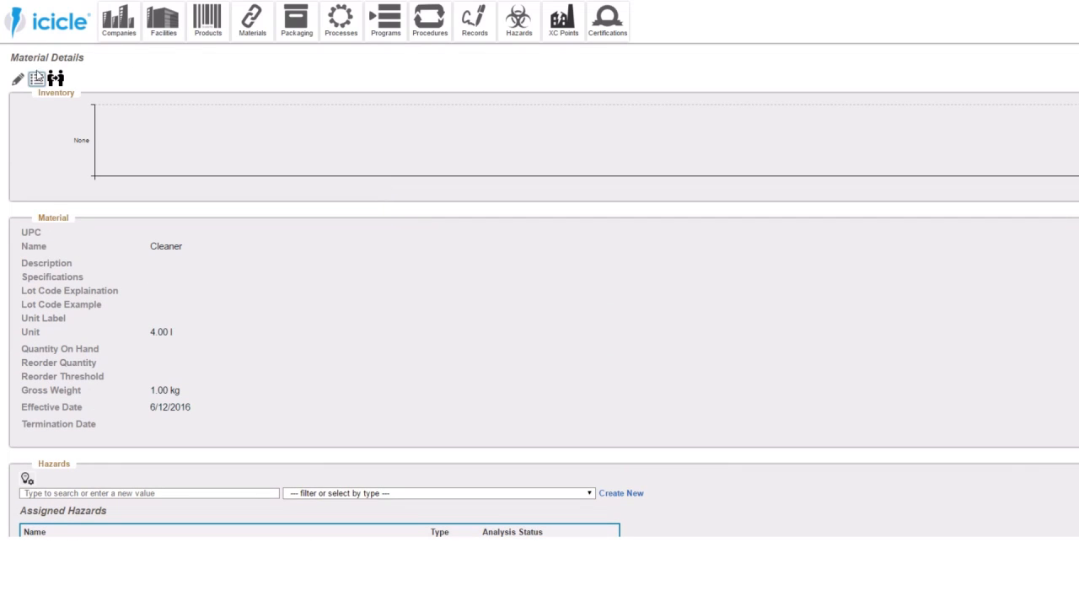
# - Add Metal Detection from the suggested processes to the factory's process list
pyautogui.click(56, 22)
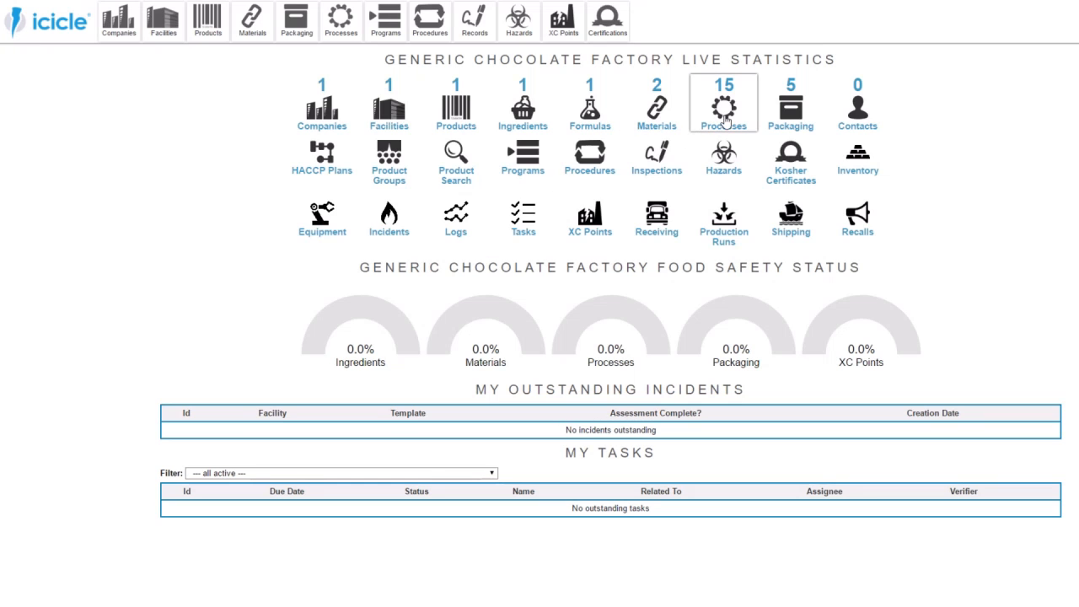
pyautogui.click(725, 120)
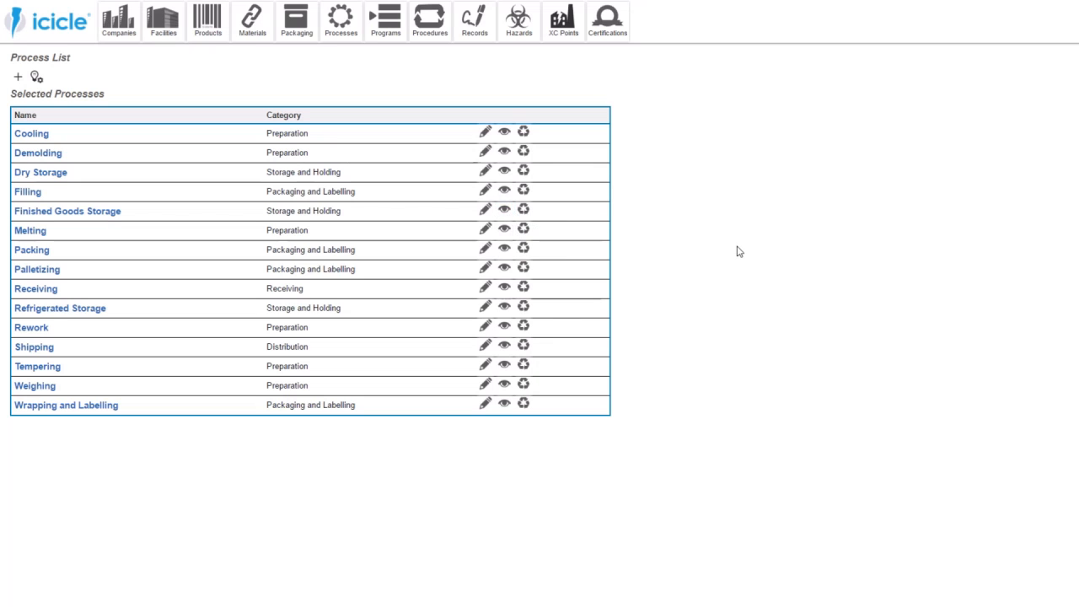
pyautogui.click(36, 77)
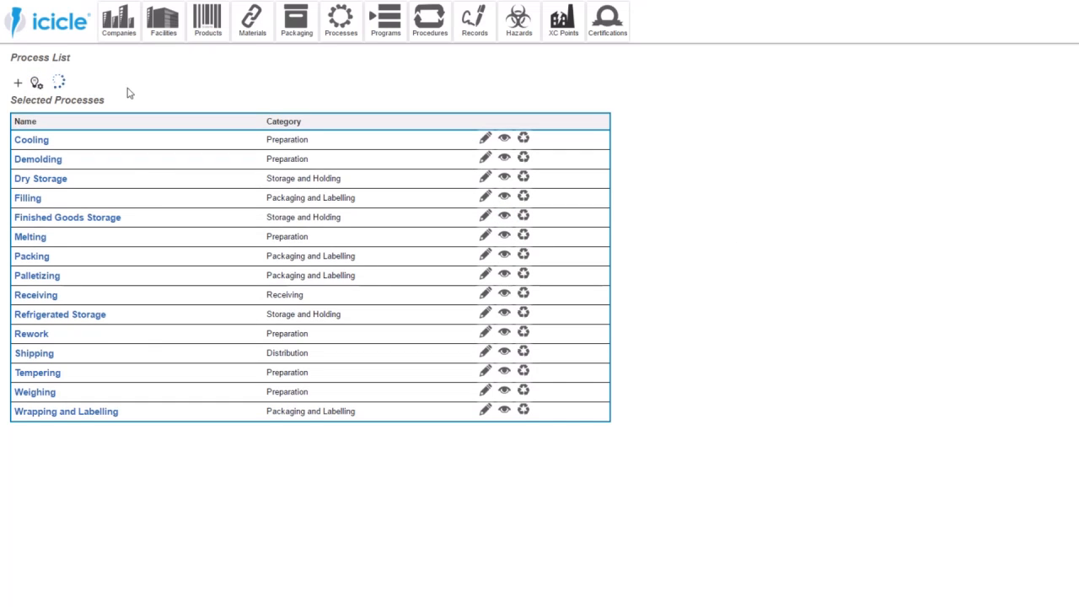
pyautogui.click(18, 265)
pyautogui.click(65, 414)
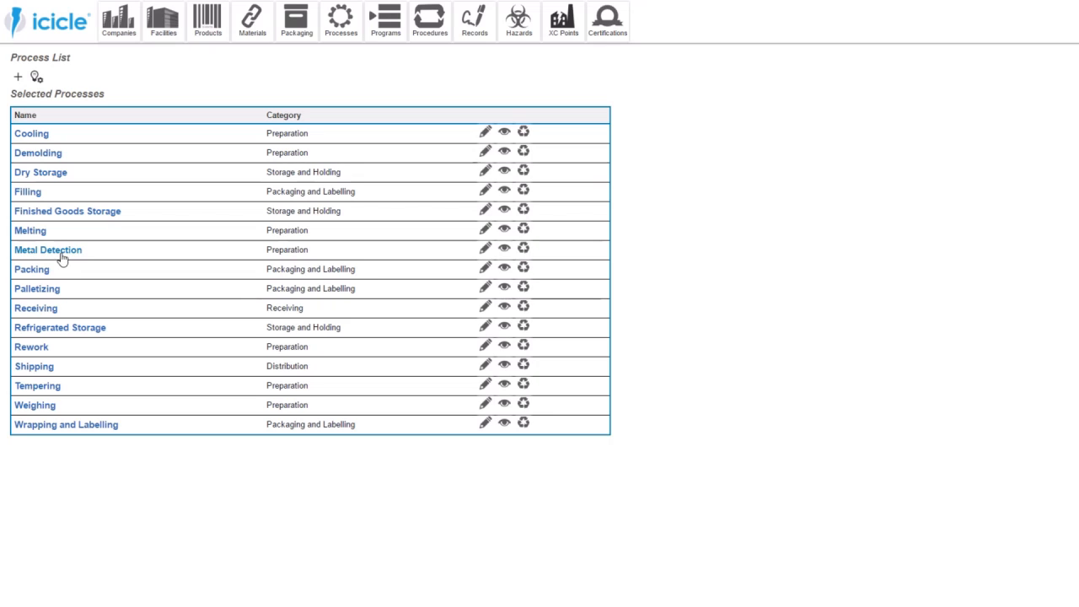
# - Open the Metal Detection process details and search the available hazards for "metal"
pyautogui.click(504, 252)
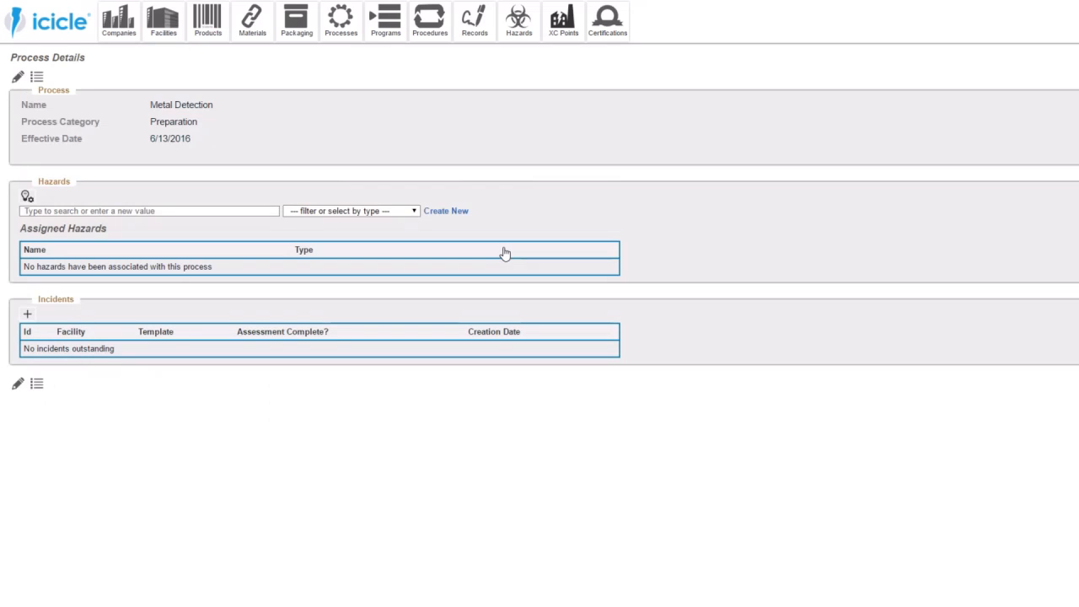
pyautogui.click(174, 212)
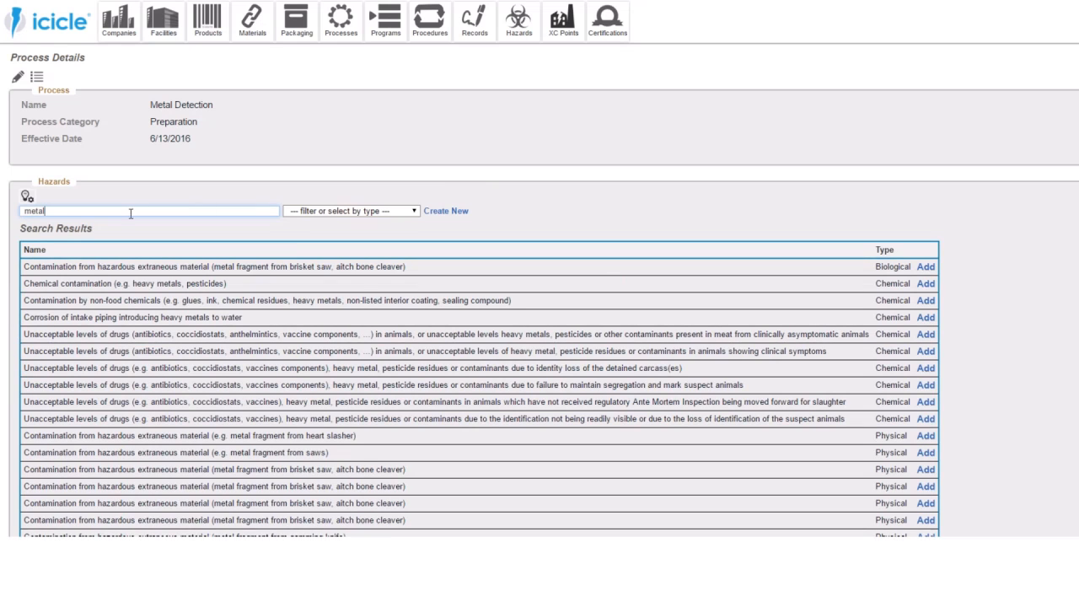
pyautogui.scroll(-3, 291, 361)
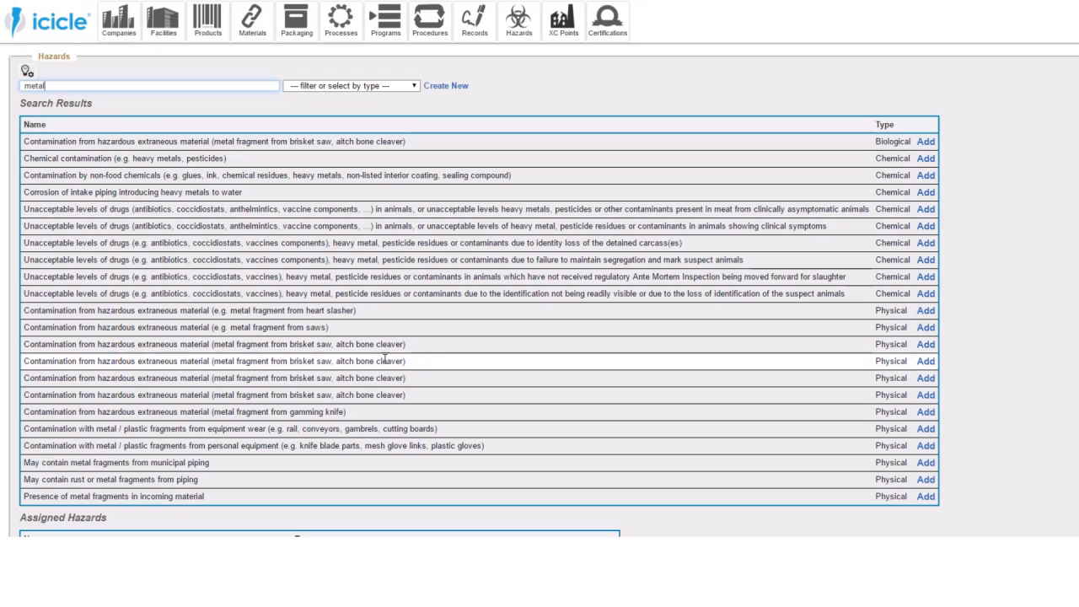
pyautogui.scroll(3, 213, 237)
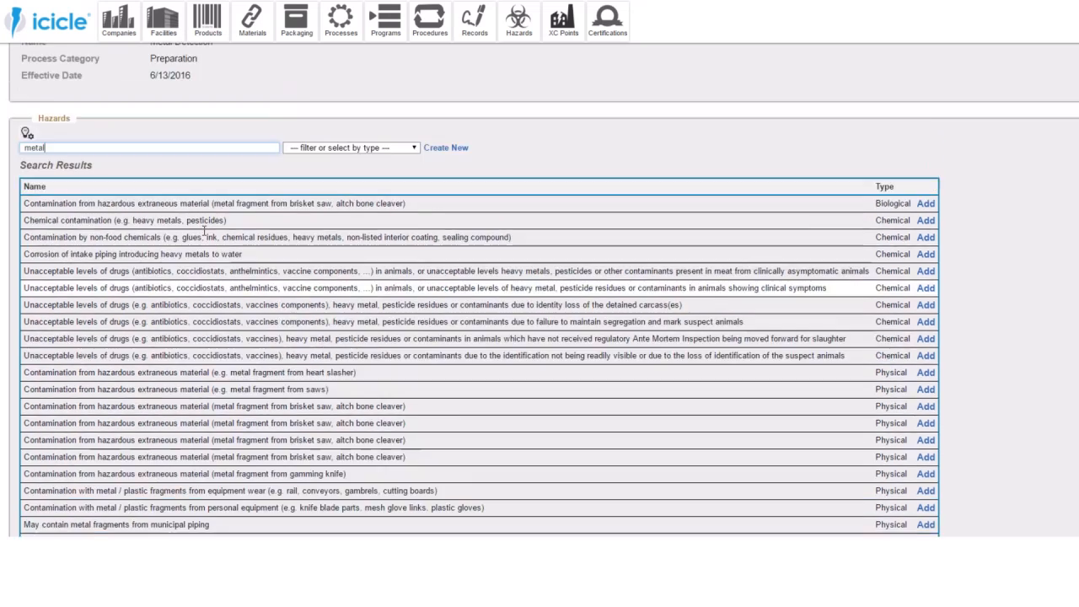
# - Assign the suggested hazards "May contain metal fragments from municipal piping" and "Presence of metal fragments in incoming material" to the Metal Detection process
pyautogui.click(27, 195)
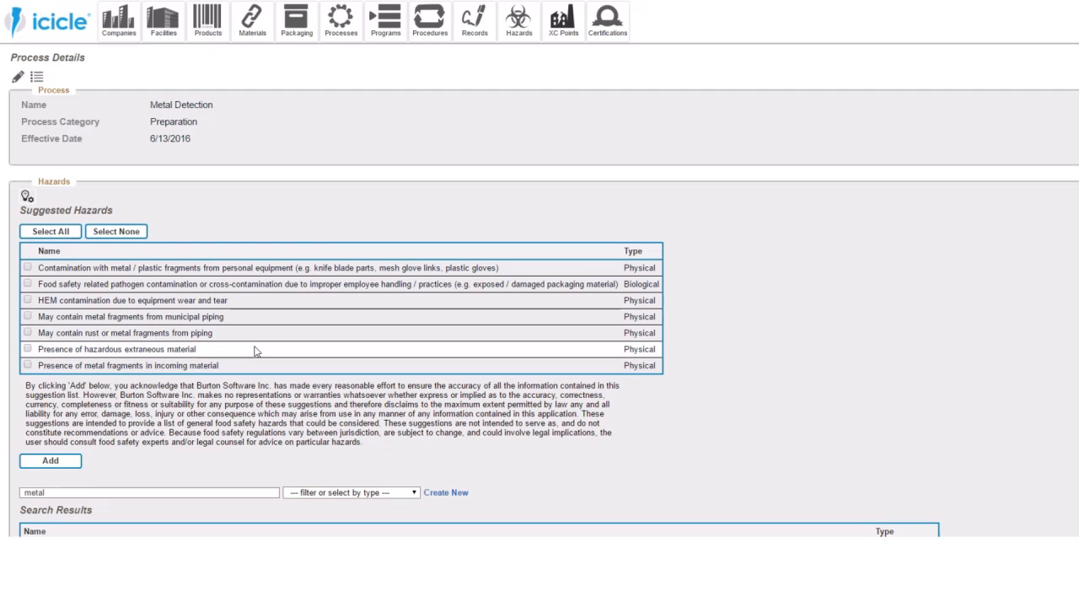
pyautogui.click(27, 365)
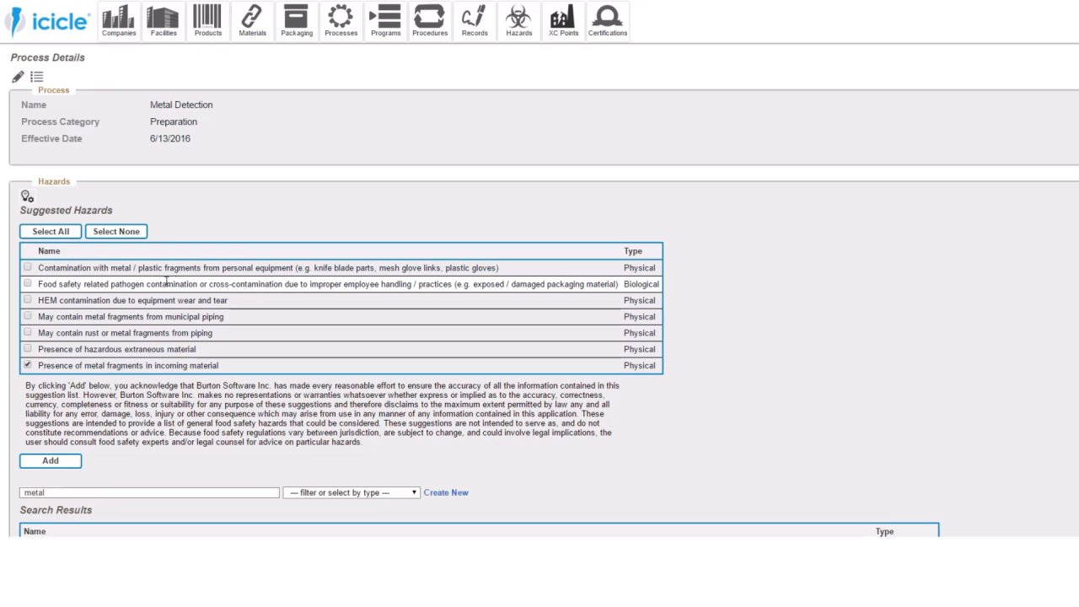
pyautogui.click(27, 316)
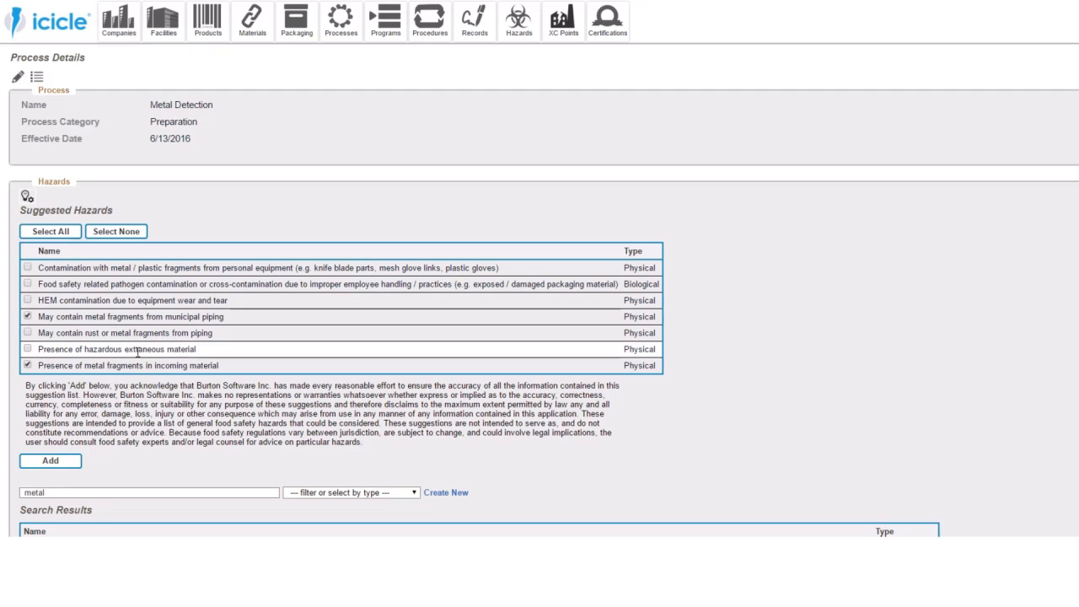
pyautogui.moveTo(212, 352); pyautogui.dragTo(38, 349)
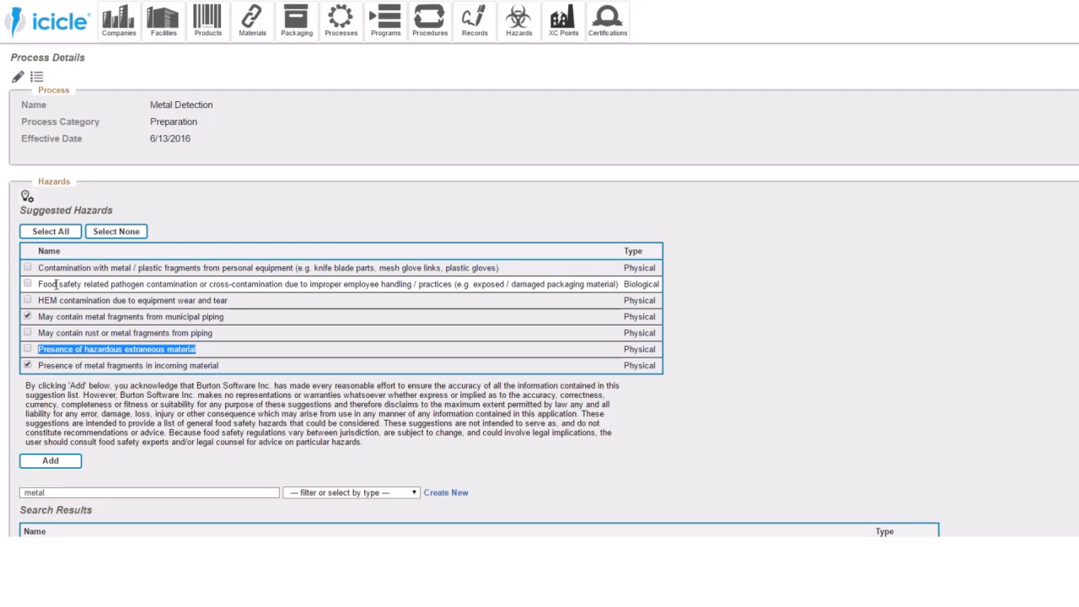
pyautogui.click(70, 464)
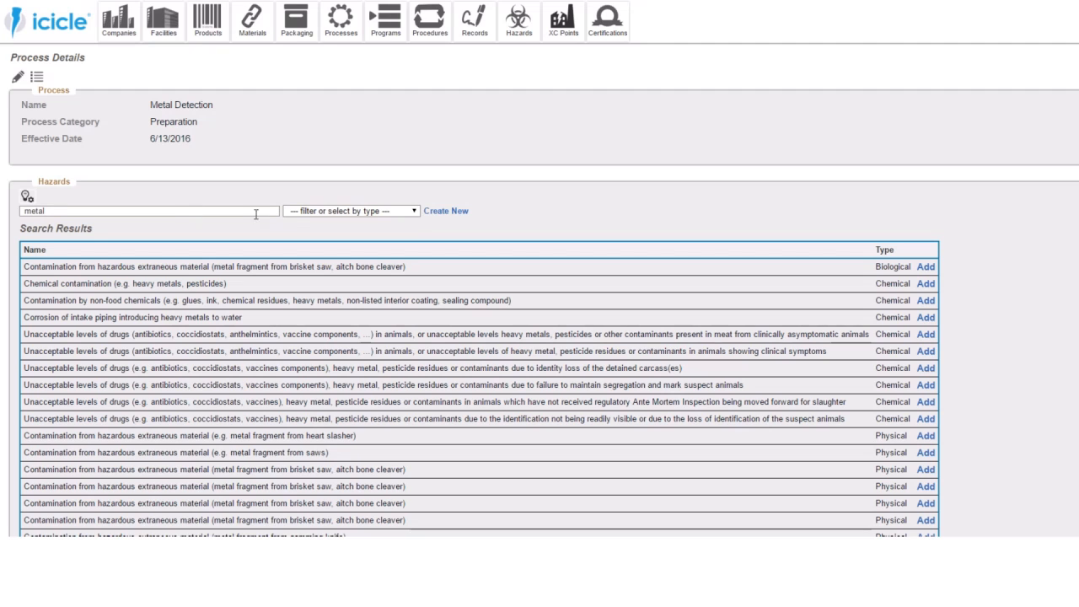
pyautogui.click(320, 212)
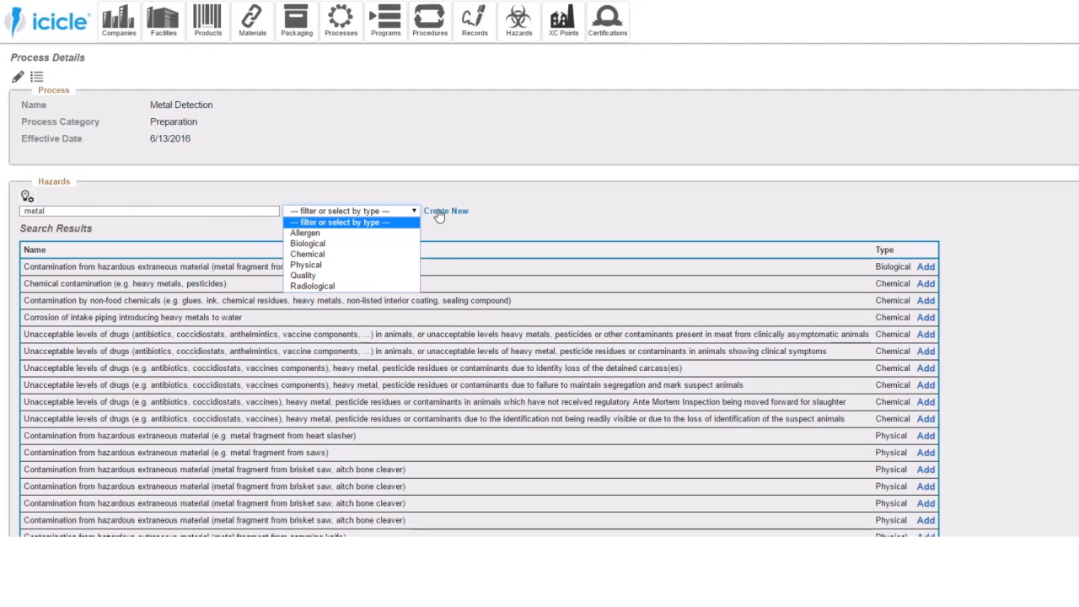
pyautogui.click(569, 213)
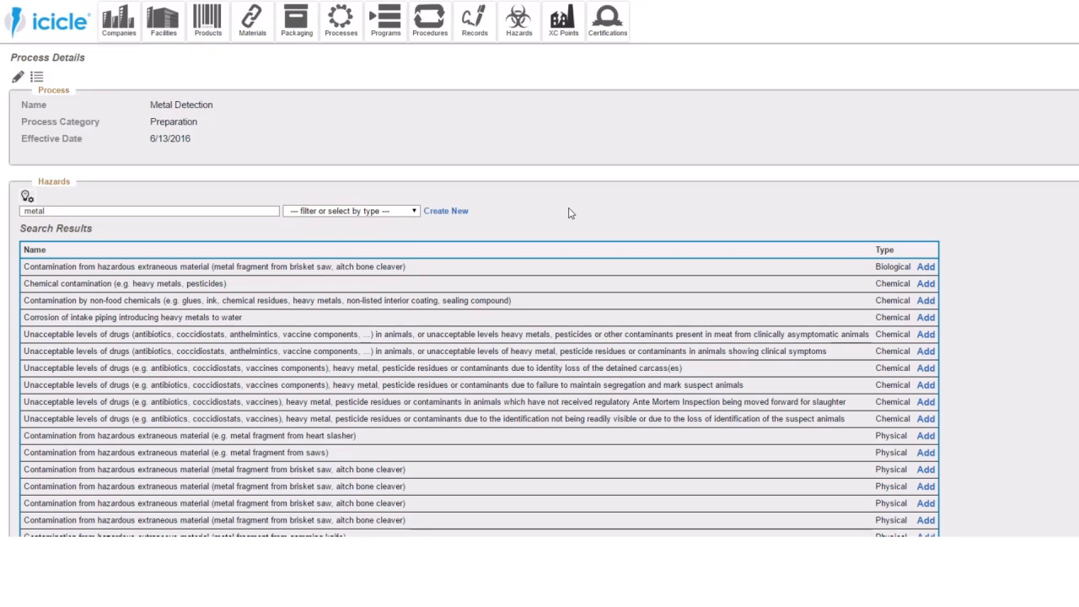
pyautogui.scroll(-2, 540, 248)
pyautogui.scroll(2, 539, 248)
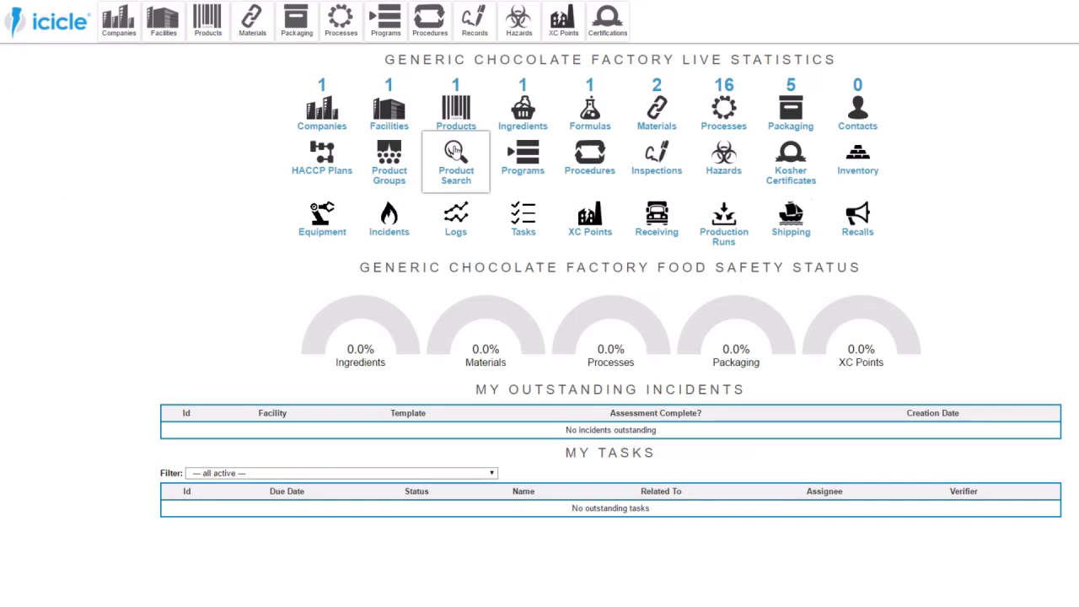
# - Assign the suggested hazard "Presence of chemicals not approved / not permitted for use where there is possible food contact" to the Labels packaging
pyautogui.click(805, 118)
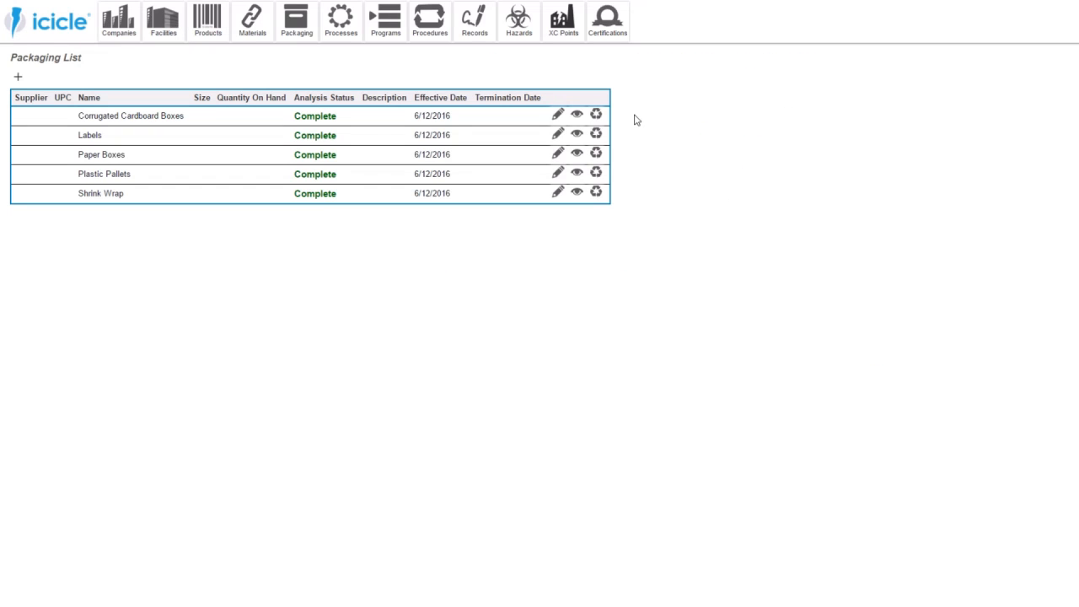
pyautogui.click(578, 136)
pyautogui.scroll(-3, 185, 320)
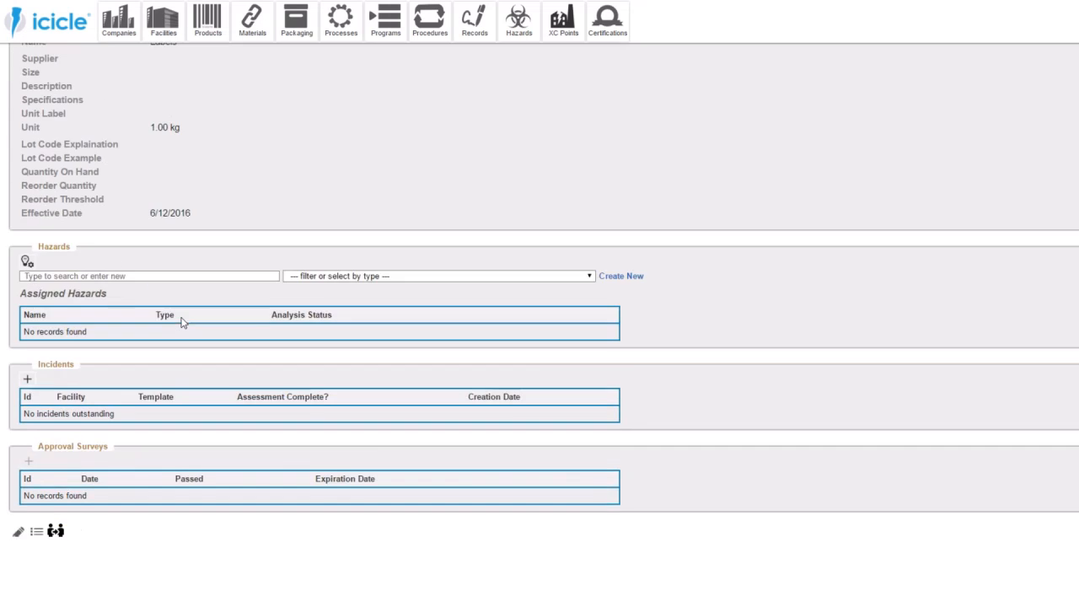
pyautogui.click(26, 262)
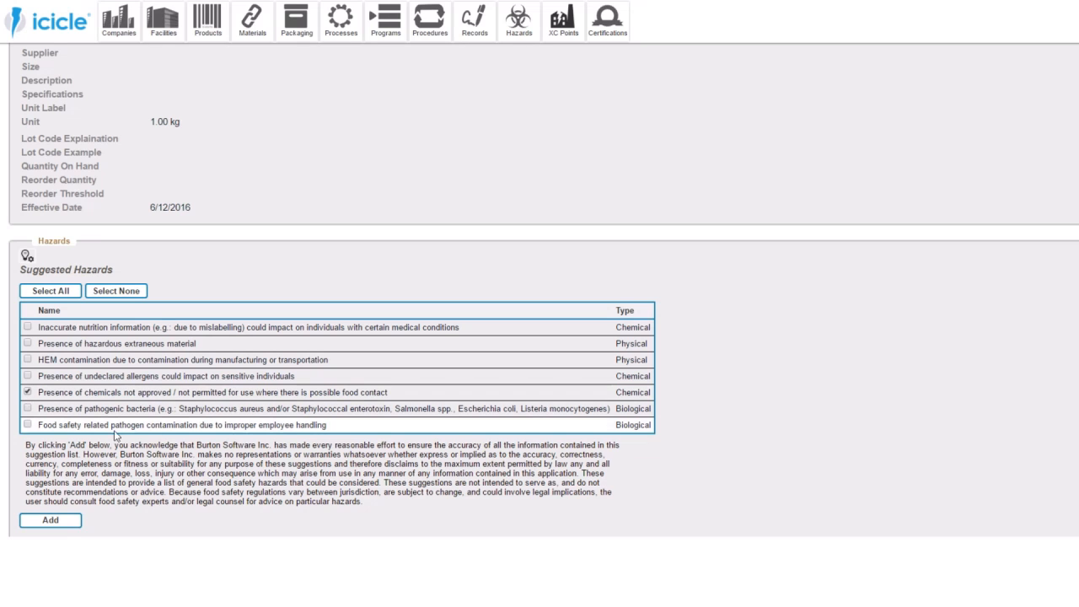
pyautogui.scroll(-3, 213, 453)
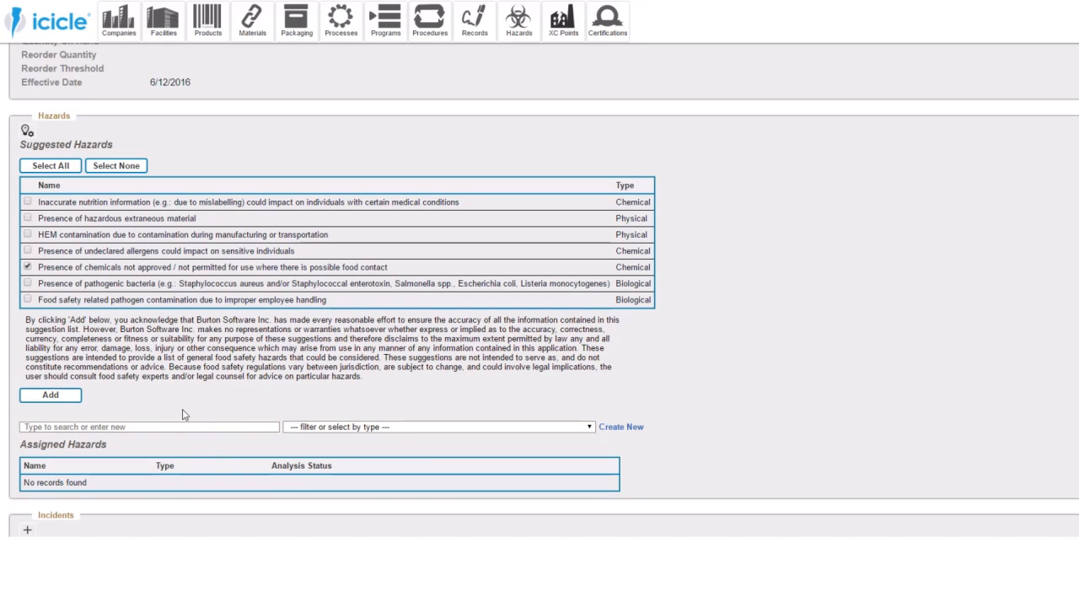
pyautogui.click(74, 397)
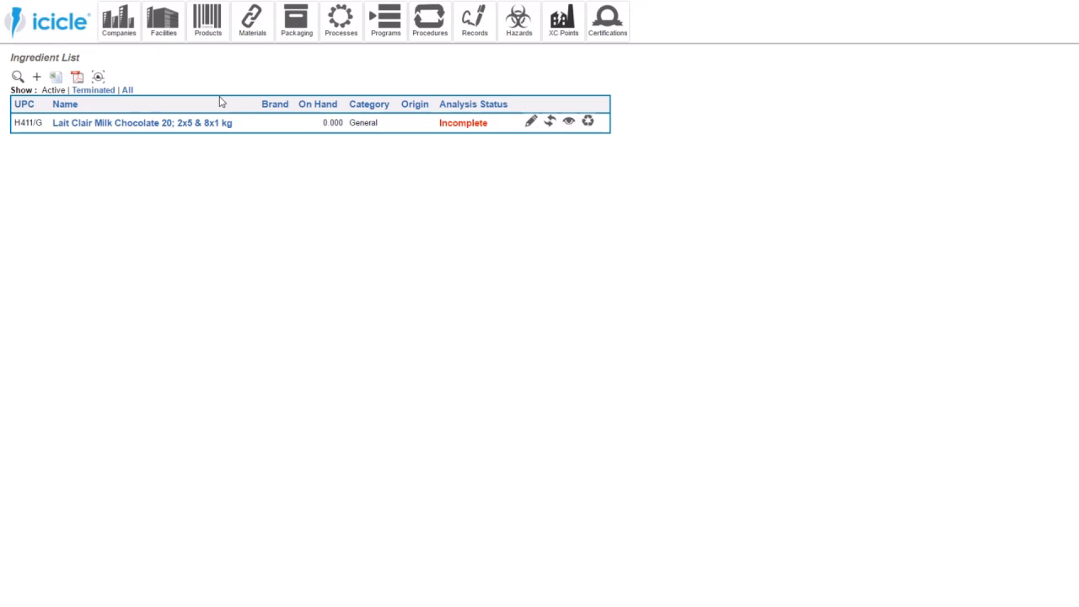
# - Open the milk chocolate ingredient's hazard analysis for "Food safety related pathogen contamination due to unhygienic employee practices"
pyautogui.scroll(-5, 402, 244)
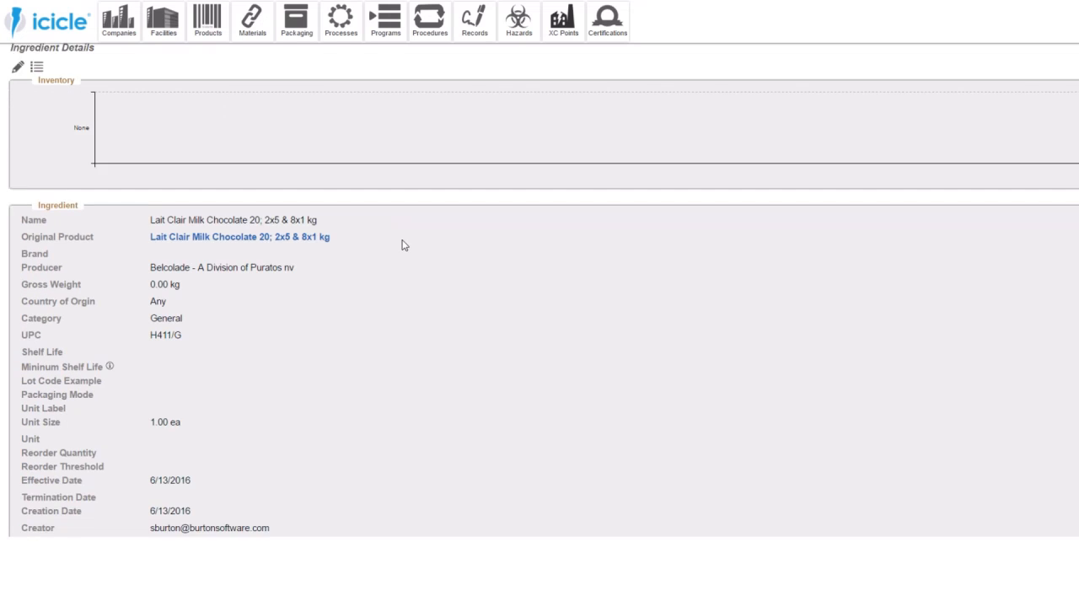
pyautogui.scroll(-7, 402, 245)
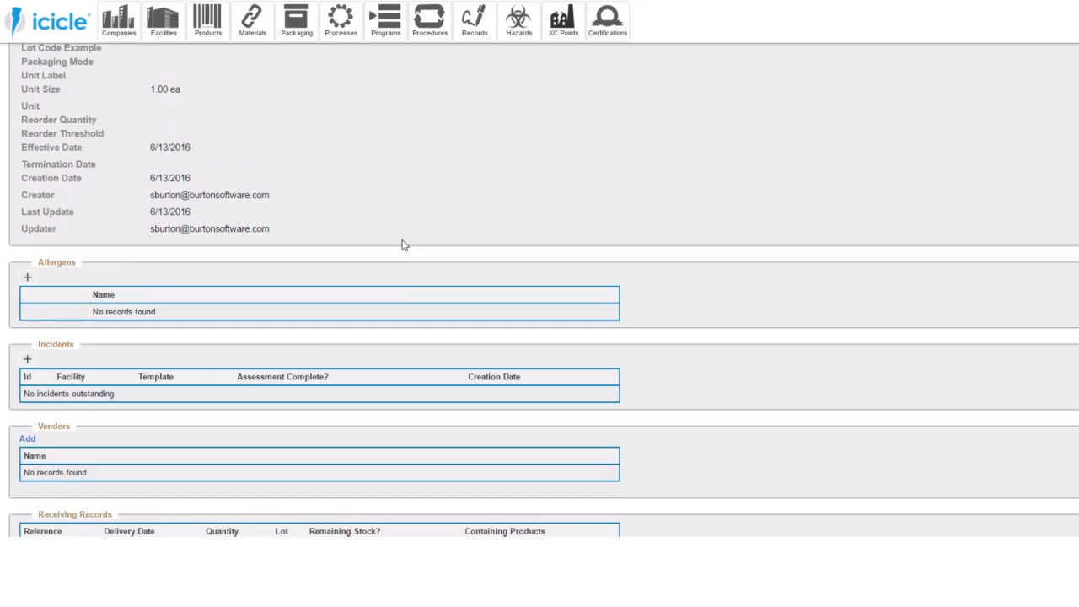
pyautogui.scroll(-3, 402, 245)
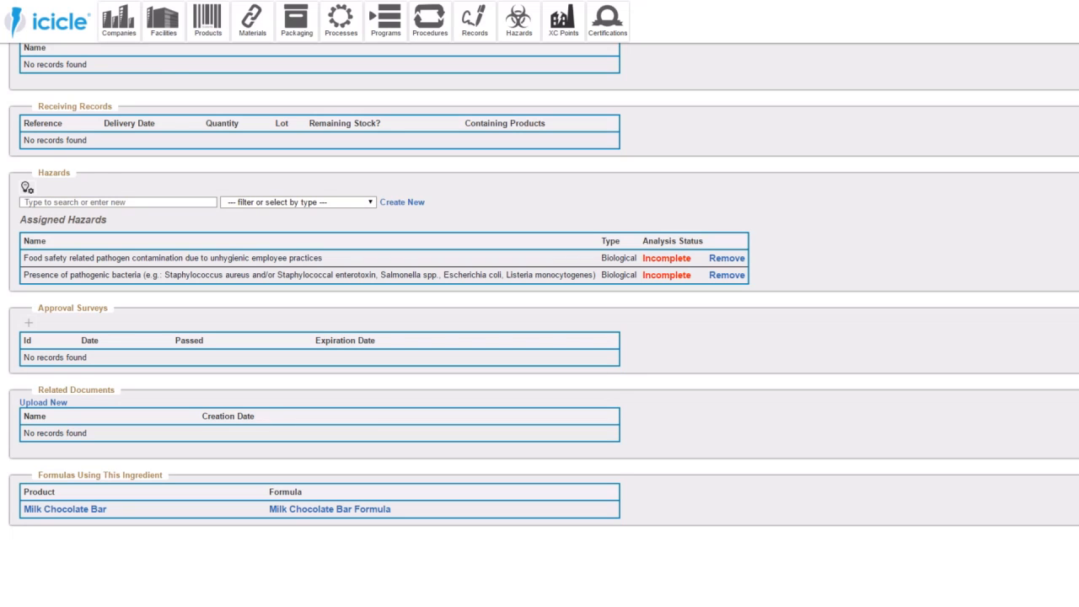
pyautogui.click(666, 259)
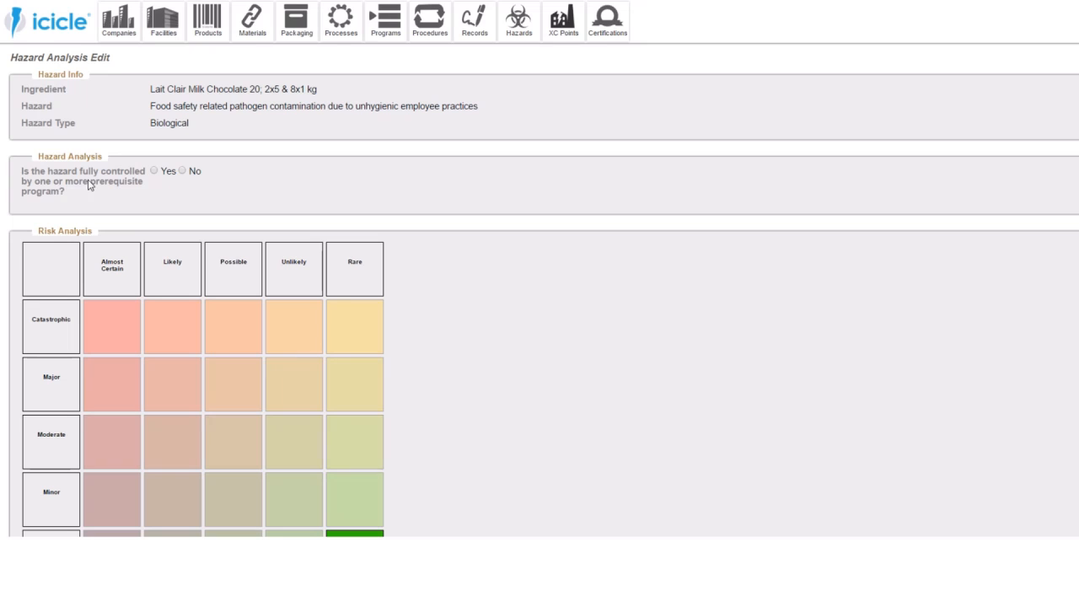
pyautogui.click(155, 171)
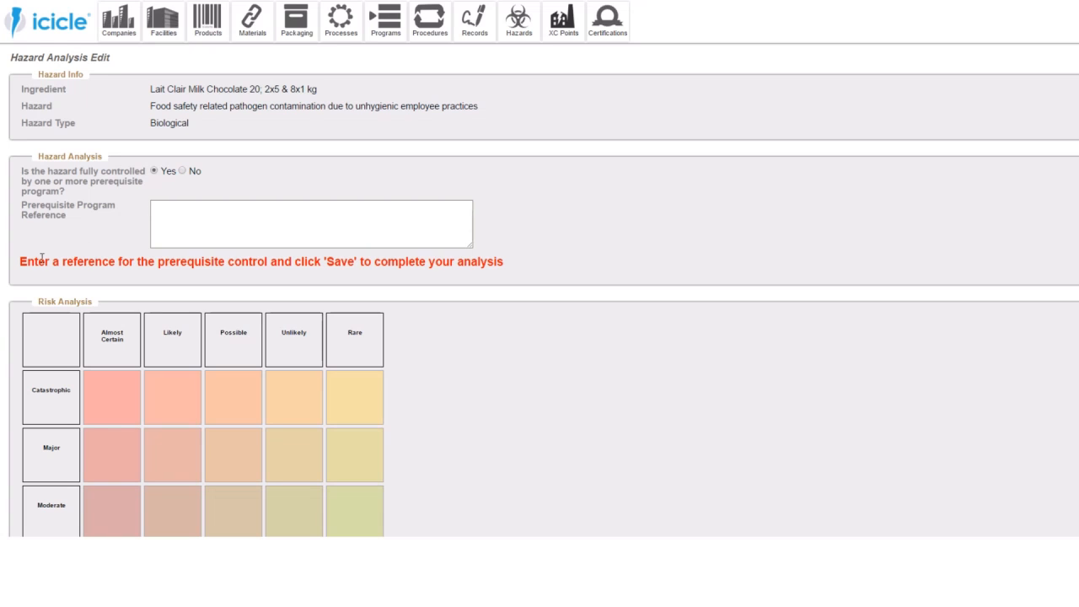
pyautogui.click(182, 171)
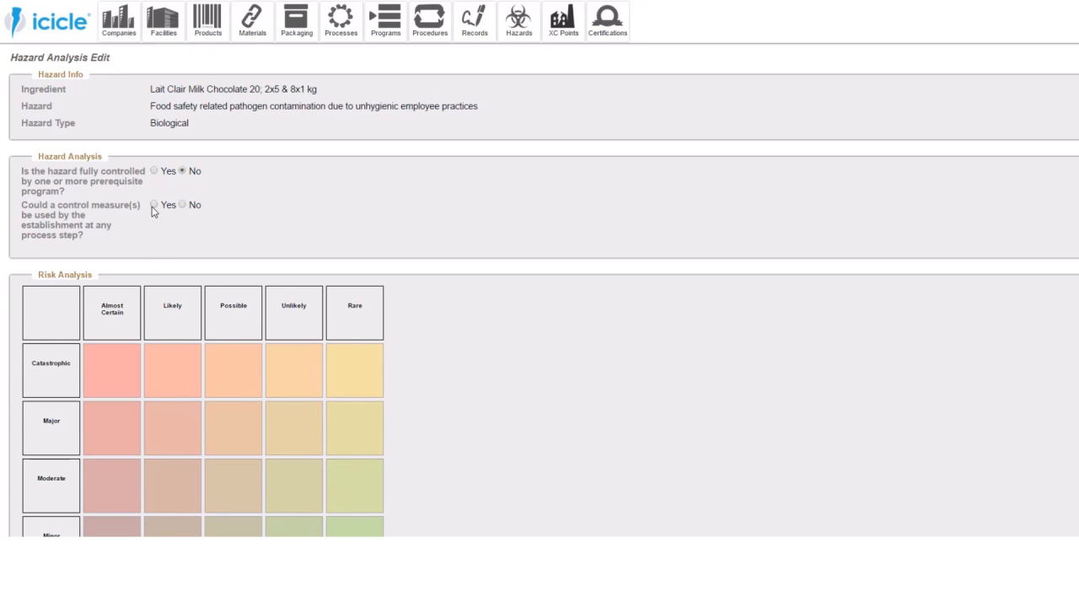
pyautogui.click(154, 206)
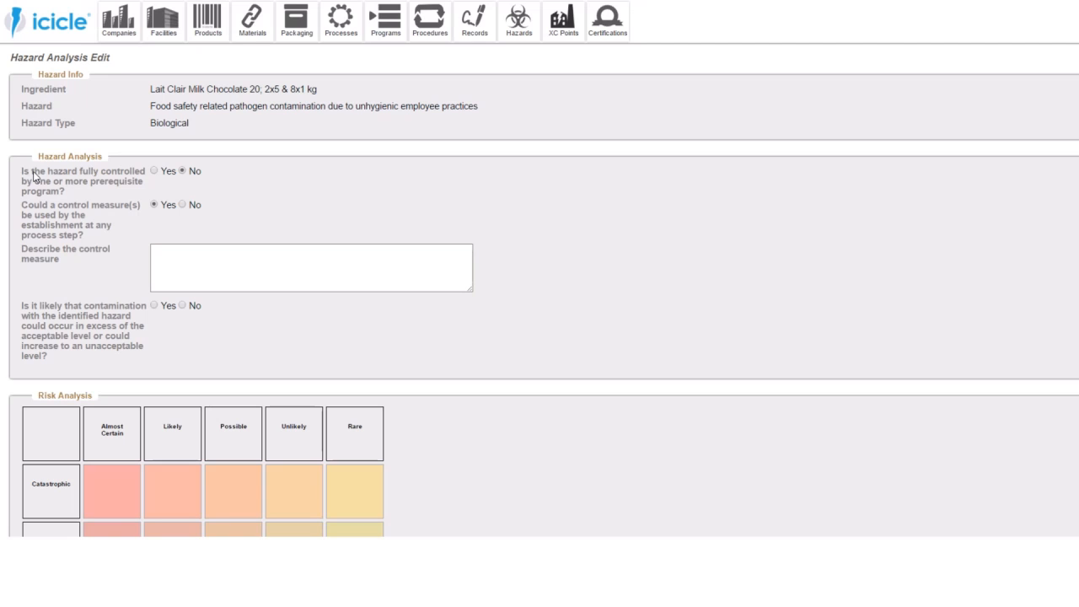
# - Mark the hazard as fully controlled by a prerequisite program and enter "Supplier Compliance SOP" as the program reference
pyautogui.click(154, 172)
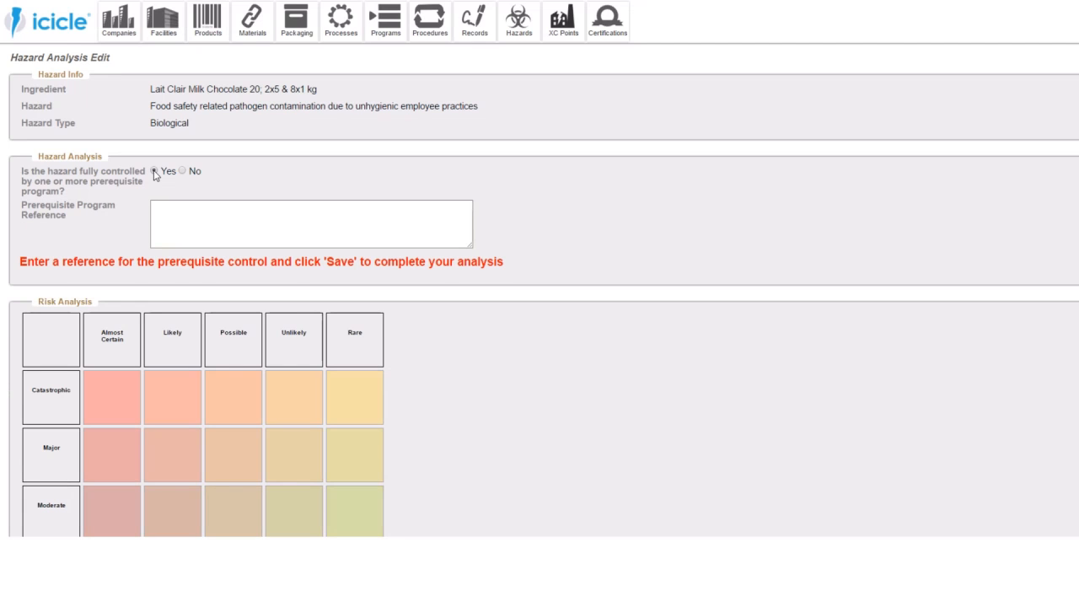
pyautogui.click(193, 213)
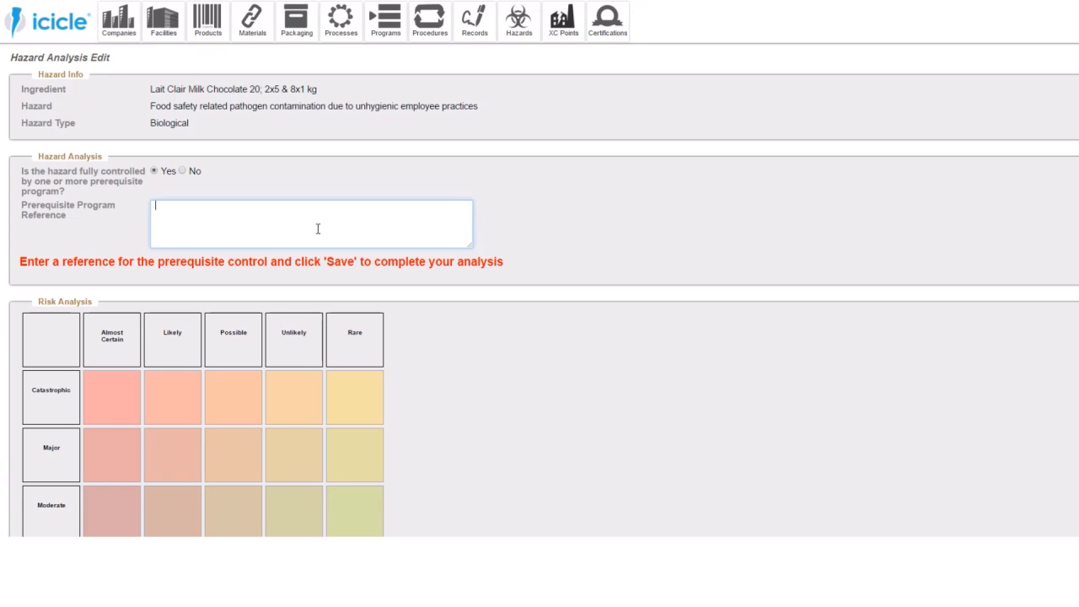
pyautogui.write('SOP - Suplier Compliance Pro')
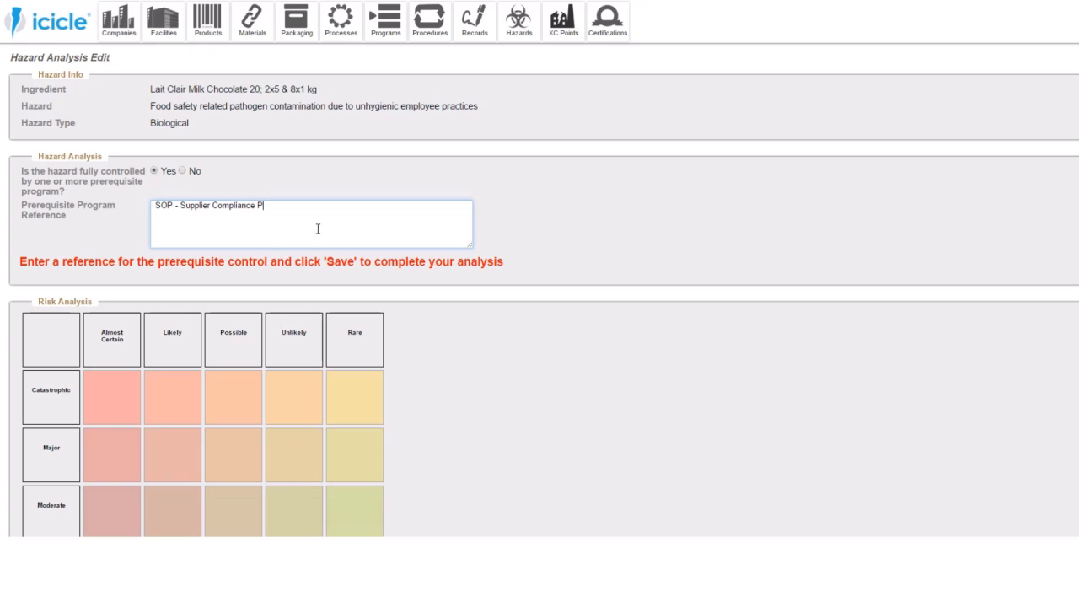
pyautogui.press('BackSpace')
pyautogui.press('BackSpace')
pyautogui.press('BackSpace')
pyautogui.write('SOP')
pyautogui.press('BackSpace')
pyautogui.press('BackSpace')
pyautogui.press('BackSpace')
pyautogui.press('BackSpace')
pyautogui.press('BackSpace')
pyautogui.press('BackSpace')
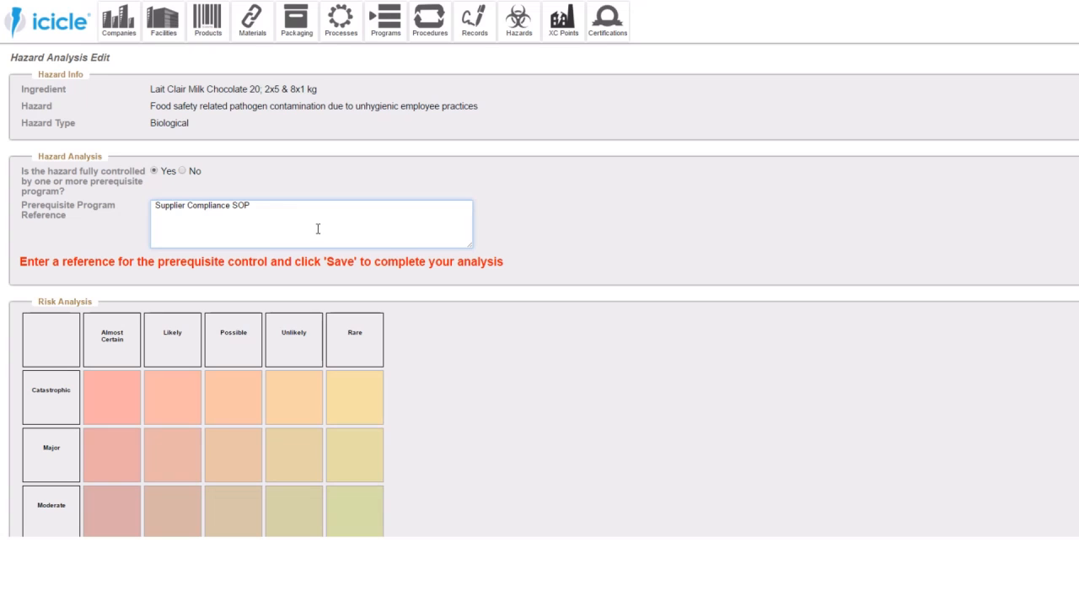
pyautogui.write('1.1.2')
pyautogui.press('BackSpace')
pyautogui.press('BackSpace')
pyautogui.press('BackSpace')
pyautogui.press('BackSpace')
pyautogui.press('BackSpace')
pyautogui.press('BackSpace')
# - Rate the unhygienic employee practices hazard as Major and Likely in the risk matrix and save the analysis
pyautogui.scroll(-3, 319, 405)
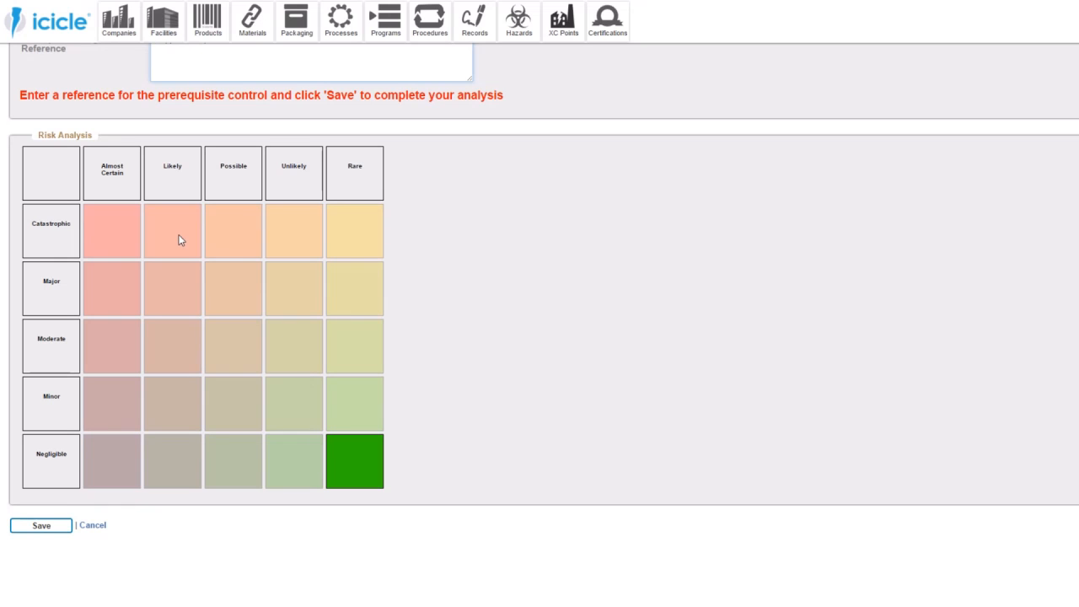
pyautogui.scroll(3, 169, 296)
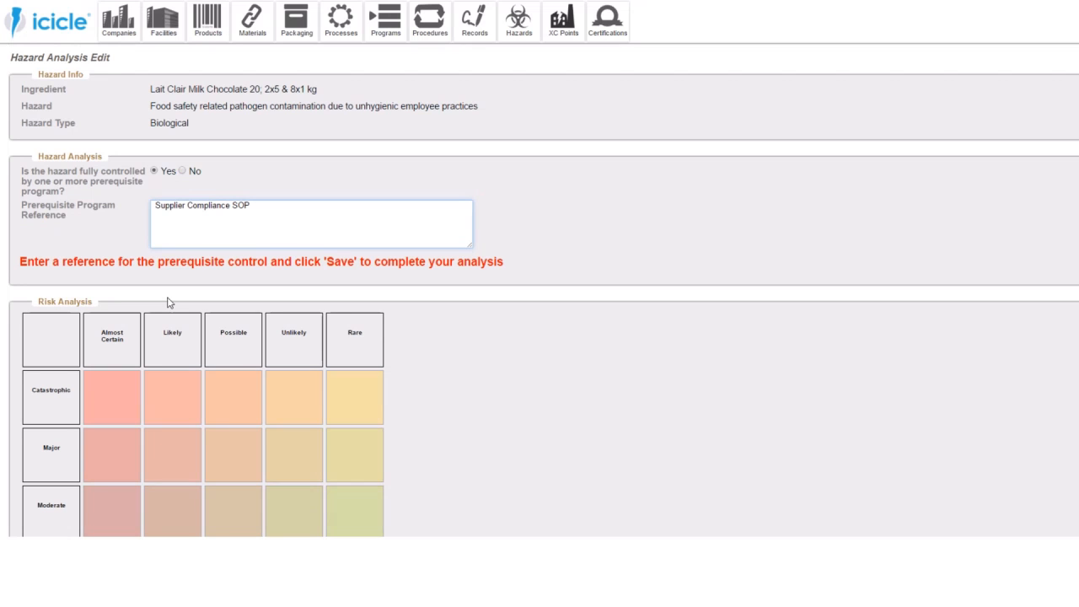
pyautogui.scroll(-1, 168, 299)
pyautogui.scroll(1, 167, 299)
pyautogui.scroll(-2, 168, 302)
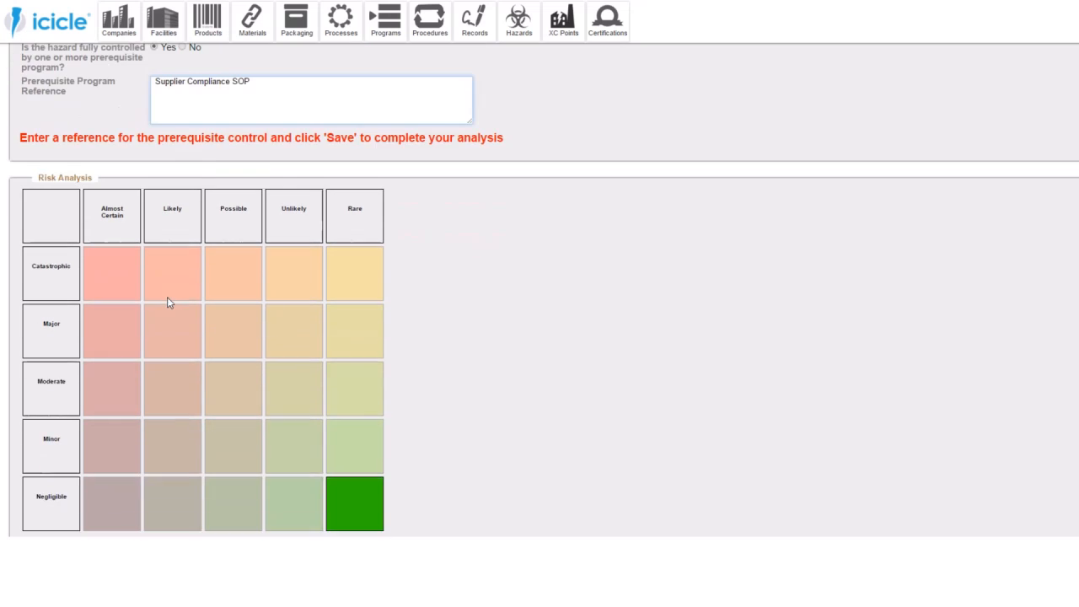
pyautogui.click(169, 329)
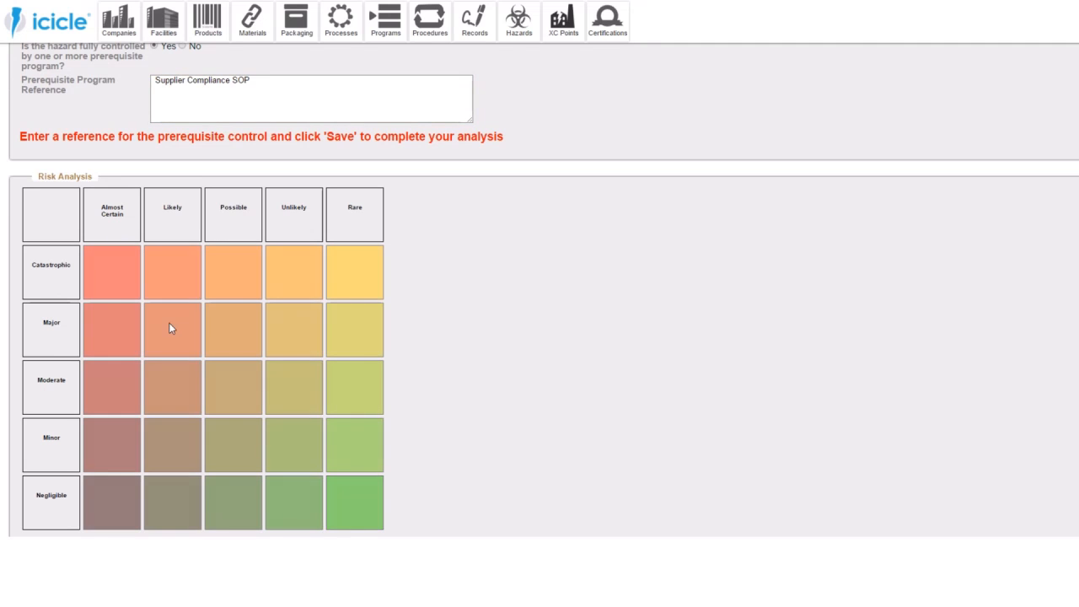
pyautogui.scroll(-1, 85, 352)
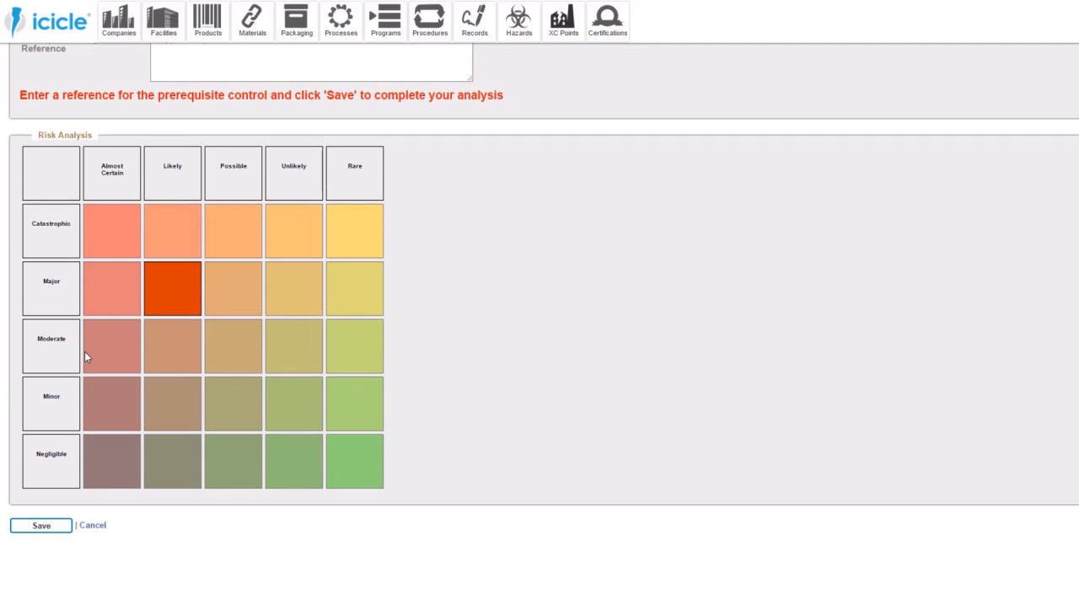
pyautogui.click(51, 526)
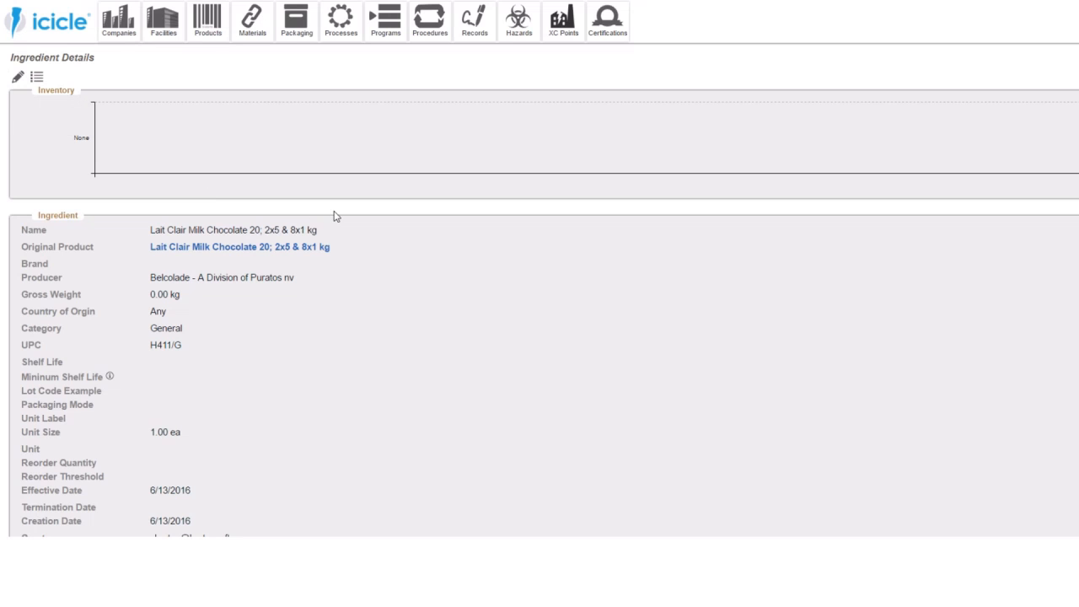
# - Open the ingredient's "Presence of pathogenic bacteria" hazard analysis and mark the hazard as fully controlled by prerequisite programs
pyautogui.scroll(-10, 333, 216)
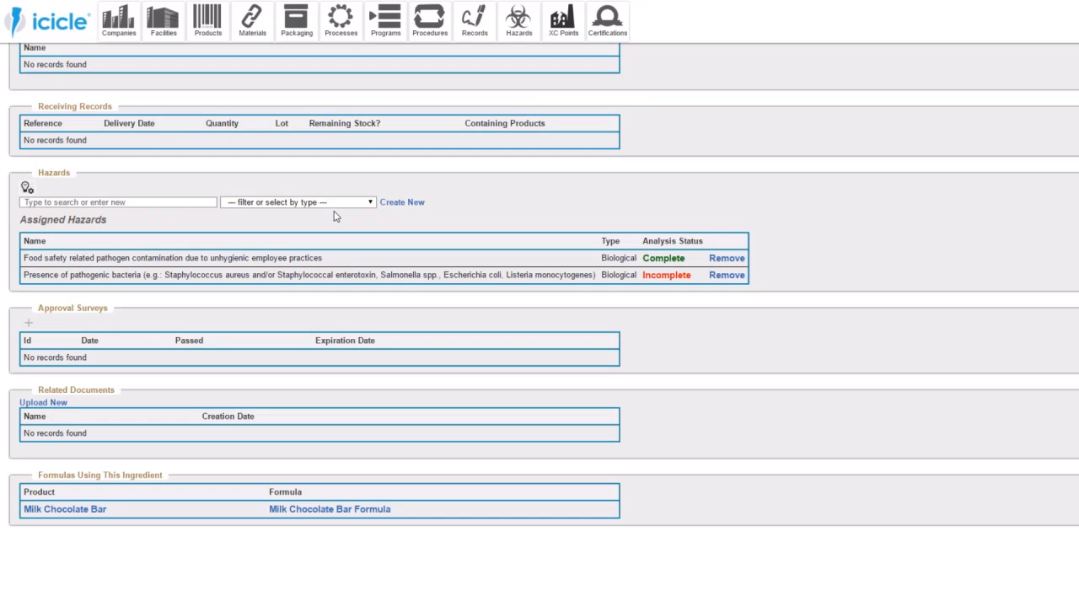
pyautogui.click(665, 275)
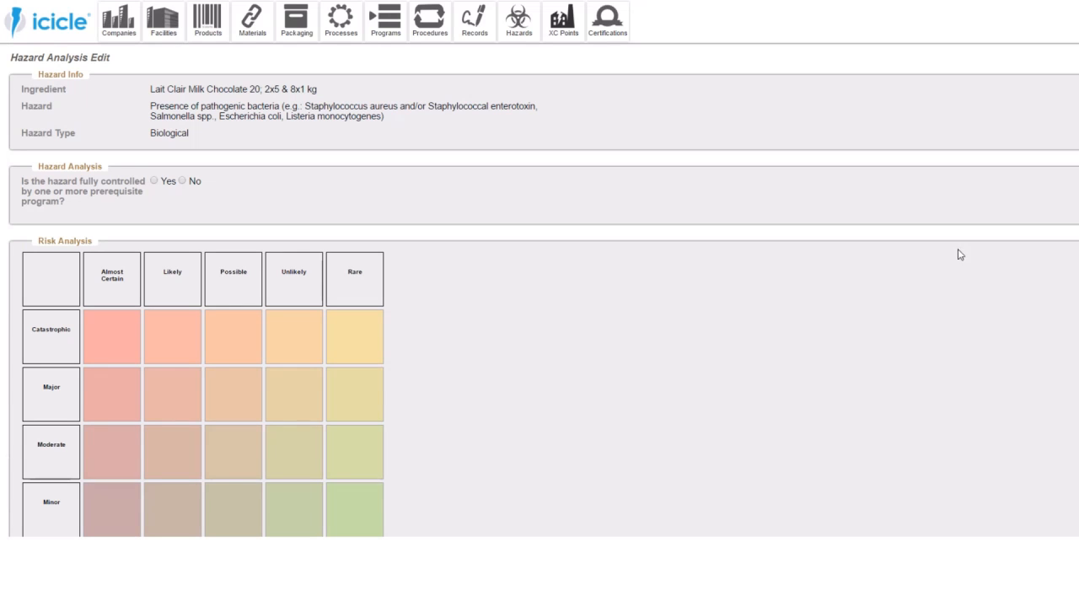
pyautogui.click(154, 180)
# - Enter "Quality Control SOP, Letter of Guarantee" as the prerequisite program reference for the pathogenic bacteria hazard
pyautogui.click(312, 219)
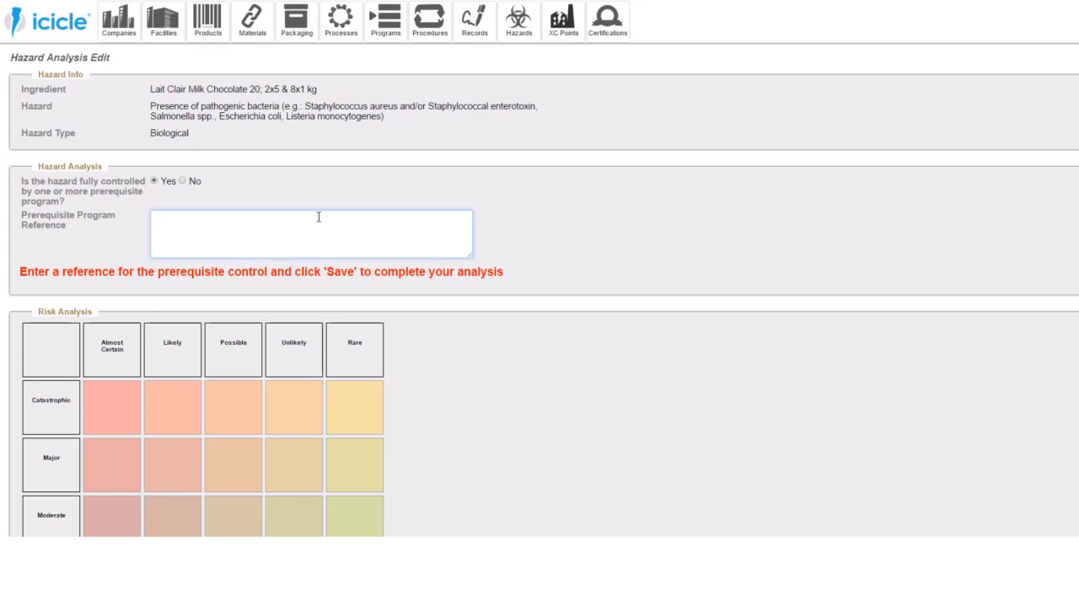
pyautogui.write('Quality Control SOP')
pyautogui.write('er of Guarent')
pyautogui.rightClick(284, 214)
pyautogui.click(316, 220)
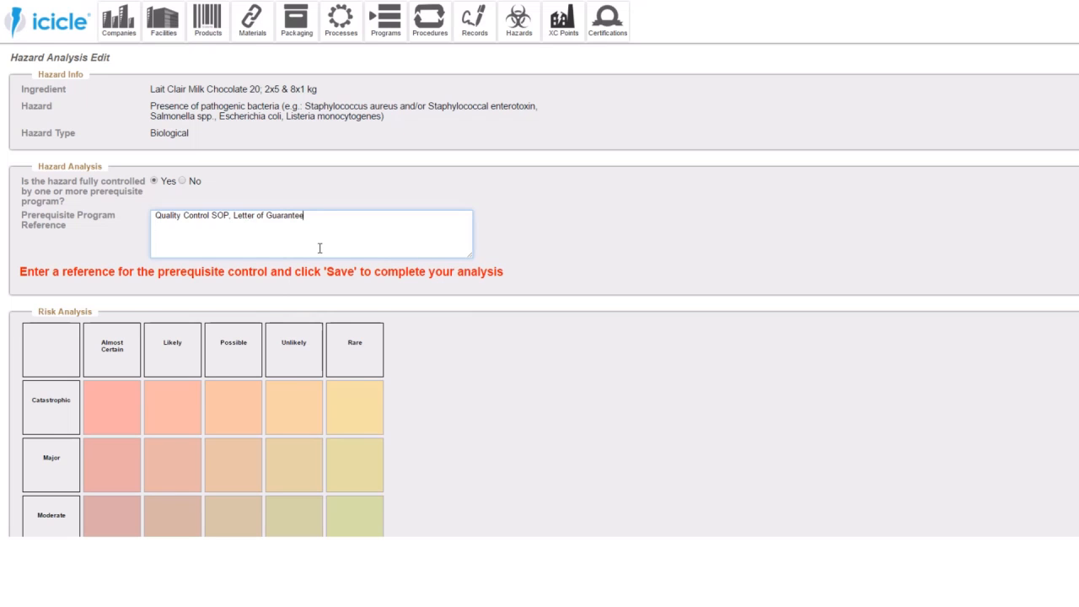
# - Rate the pathogenic bacteria hazard as Major and Likely in the risk matrix and save the analysis
pyautogui.scroll(-3, 329, 295)
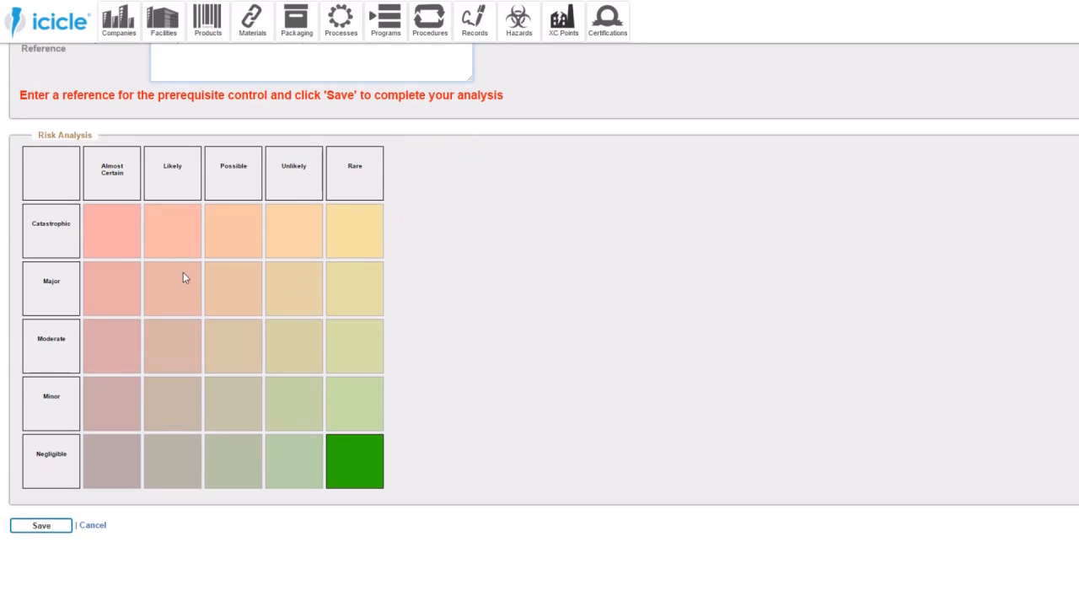
pyautogui.scroll(3, 245, 284)
pyautogui.scroll(-1, 245, 284)
pyautogui.scroll(1, 246, 283)
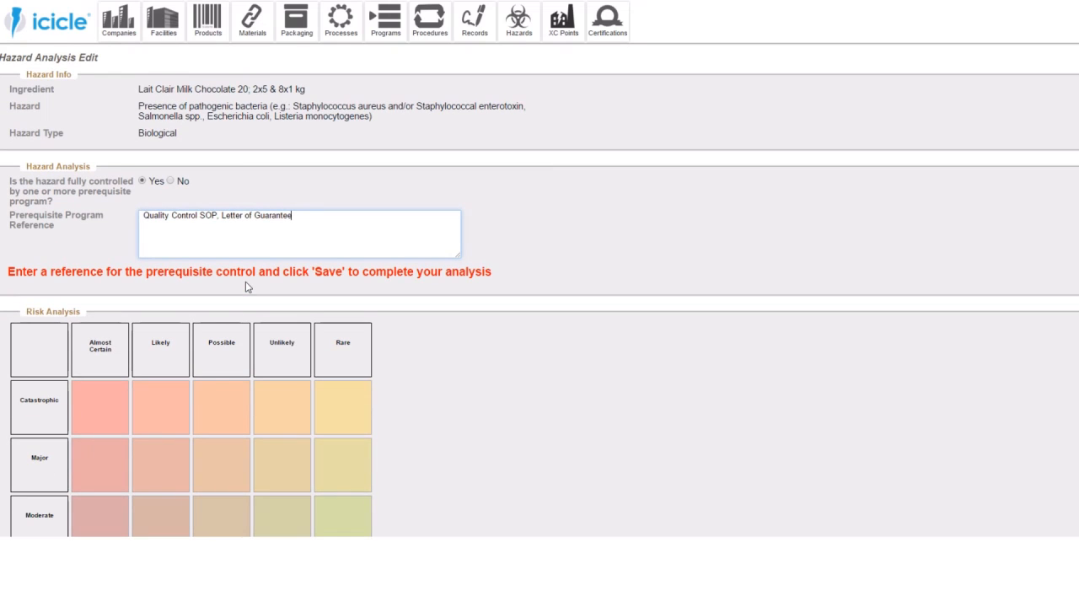
pyautogui.scroll(-2, 245, 287)
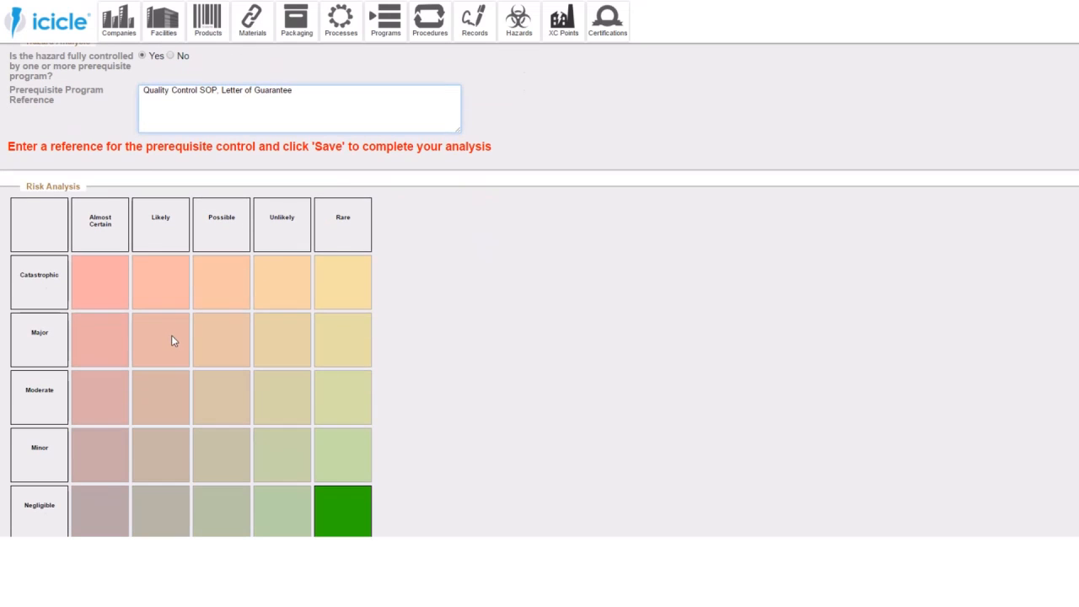
pyautogui.scroll(-1, 228, 377)
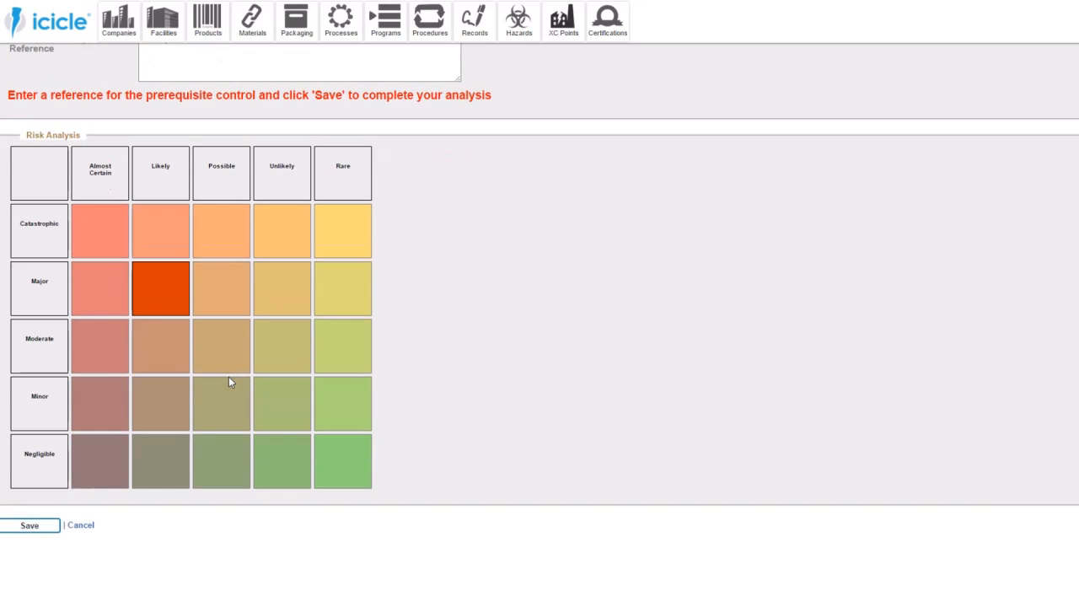
pyautogui.click(48, 524)
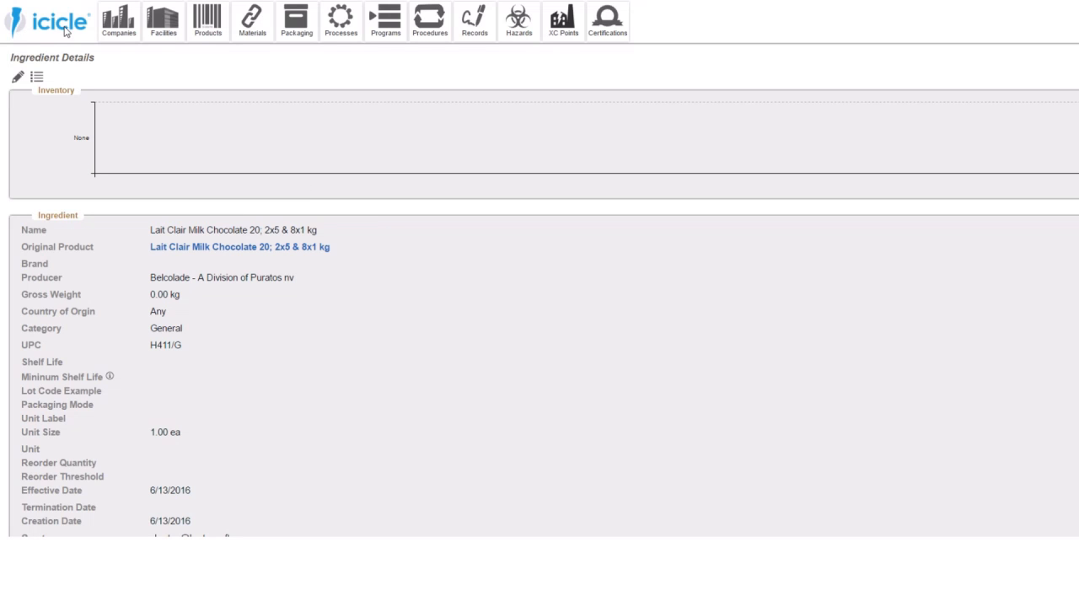
# - Check the food safety status on the home dashboard and review the Wall Street Facility's processes and their analysis statuses
pyautogui.click(64, 29)
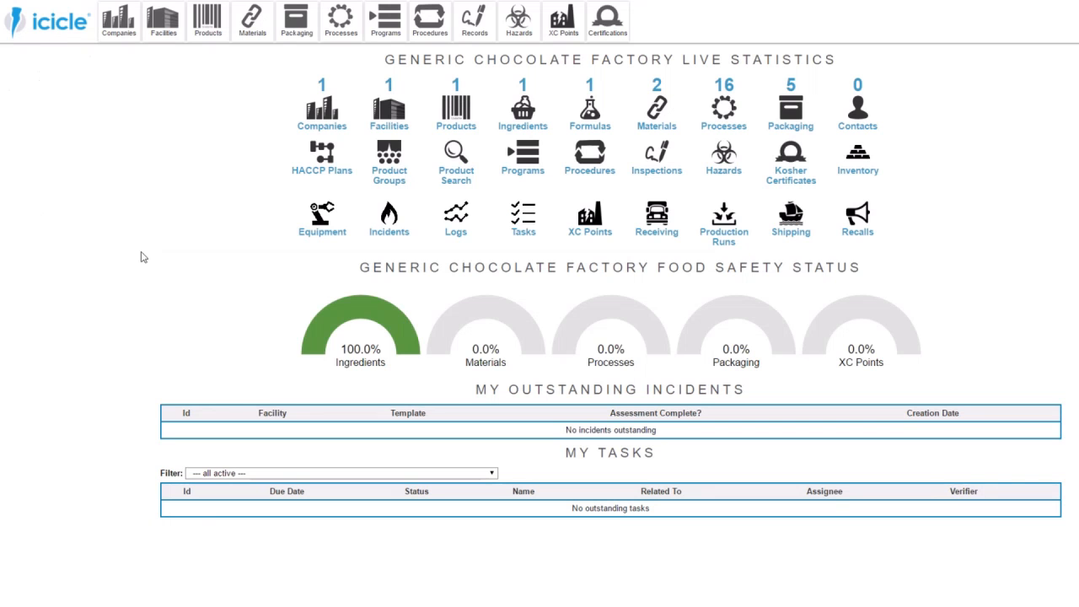
pyautogui.moveTo(334, 325)
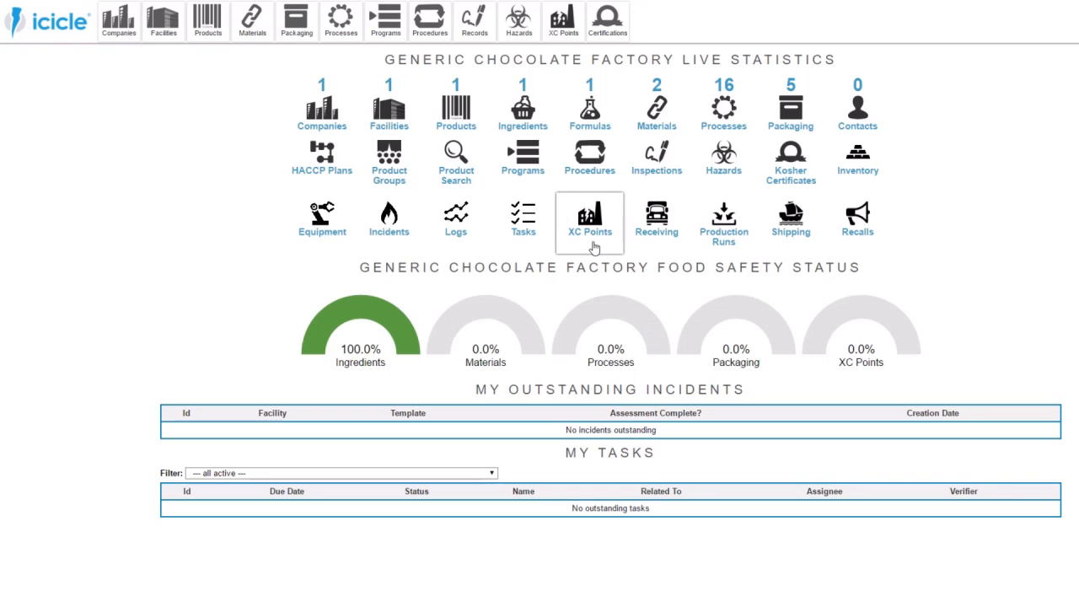
pyautogui.click(391, 111)
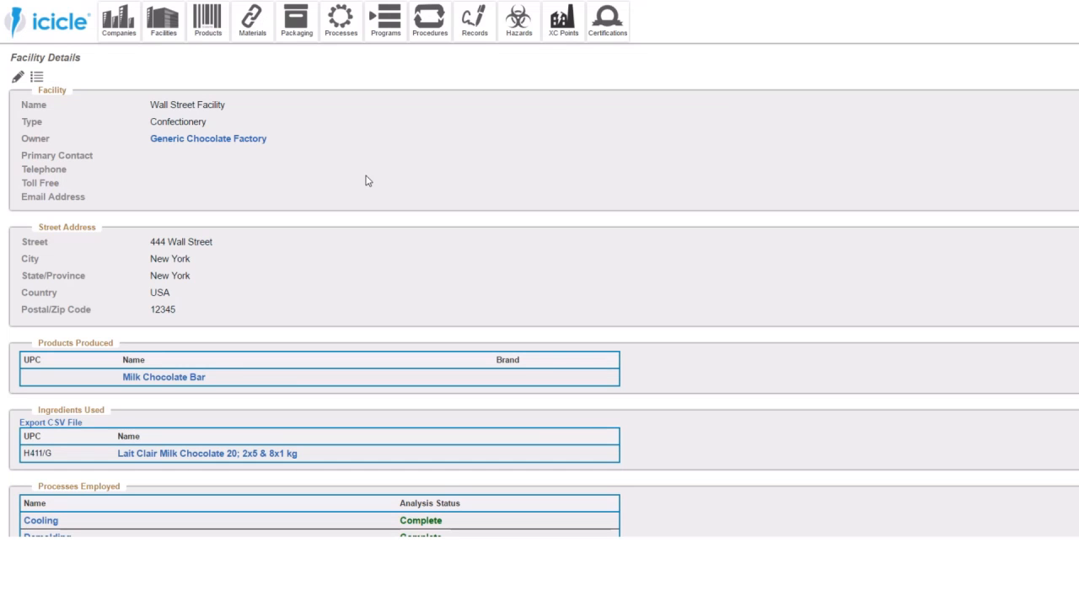
pyautogui.scroll(-5, 380, 210)
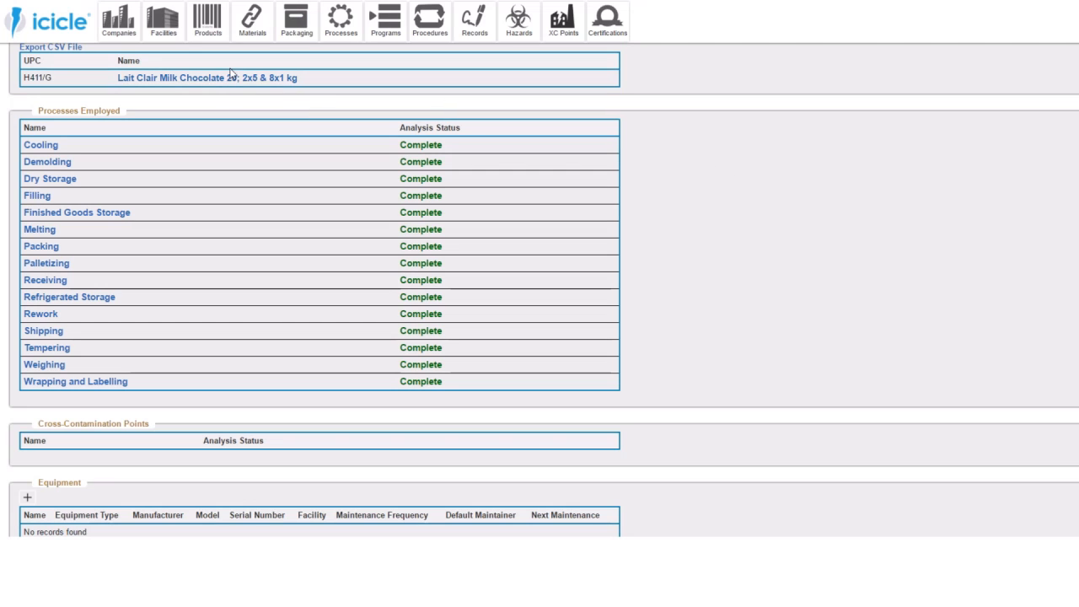
# - Open the Formulas page in a new browser tab, keeping the facility details open
pyautogui.moveTo(205, 41)
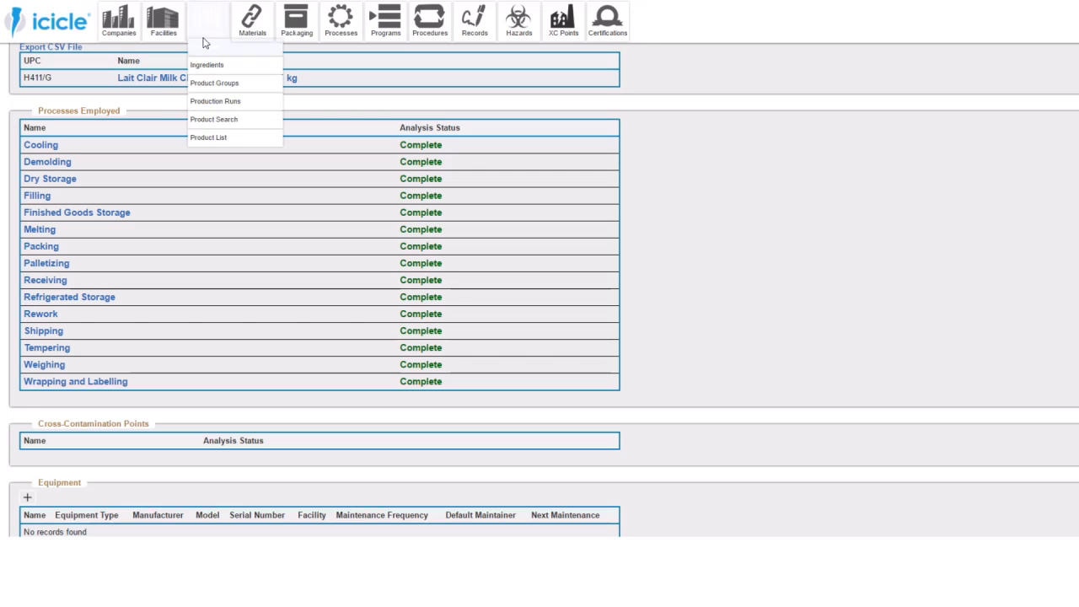
pyautogui.rightClick(205, 57)
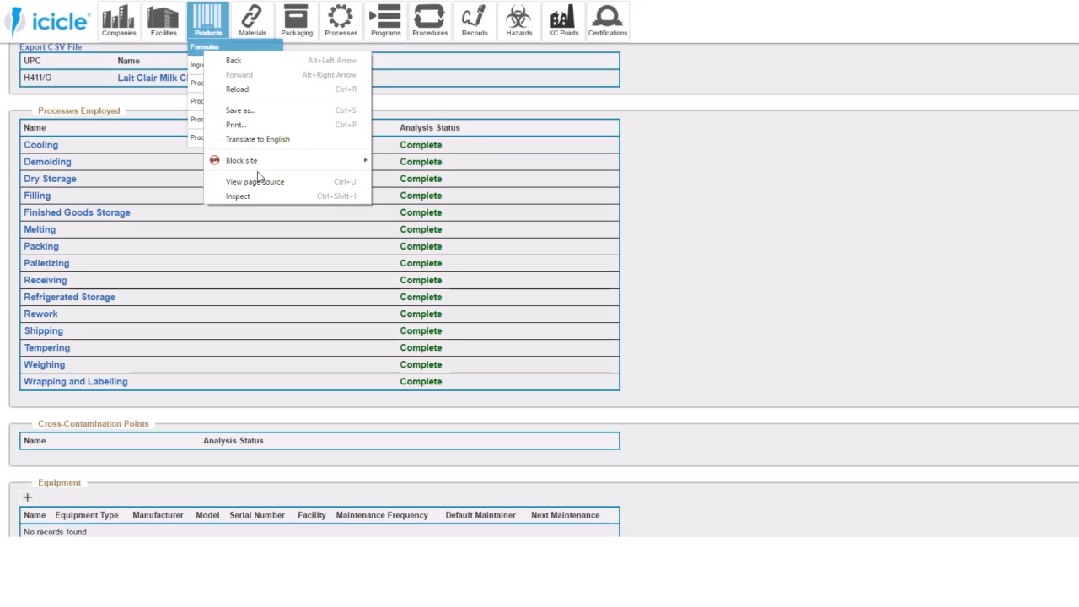
pyautogui.click(734, 155)
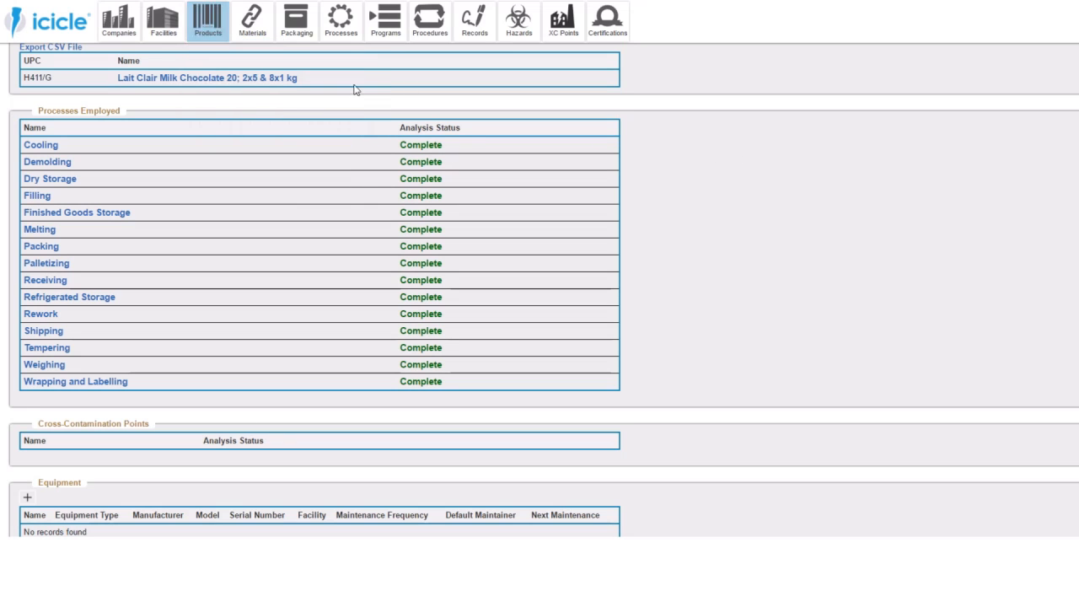
pyautogui.rightClick(211, 54)
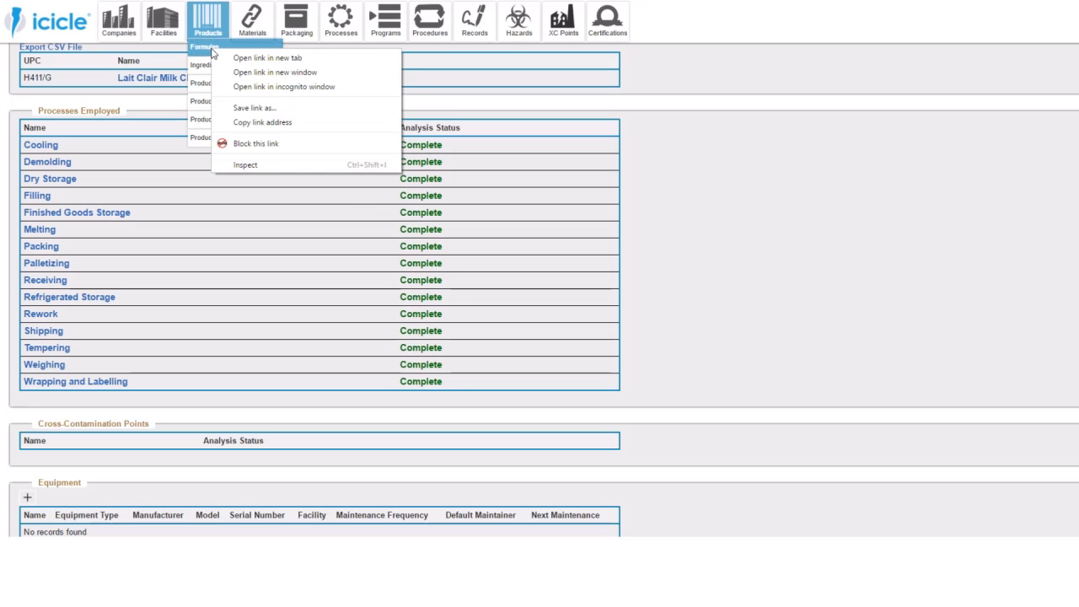
pyautogui.click(236, 58)
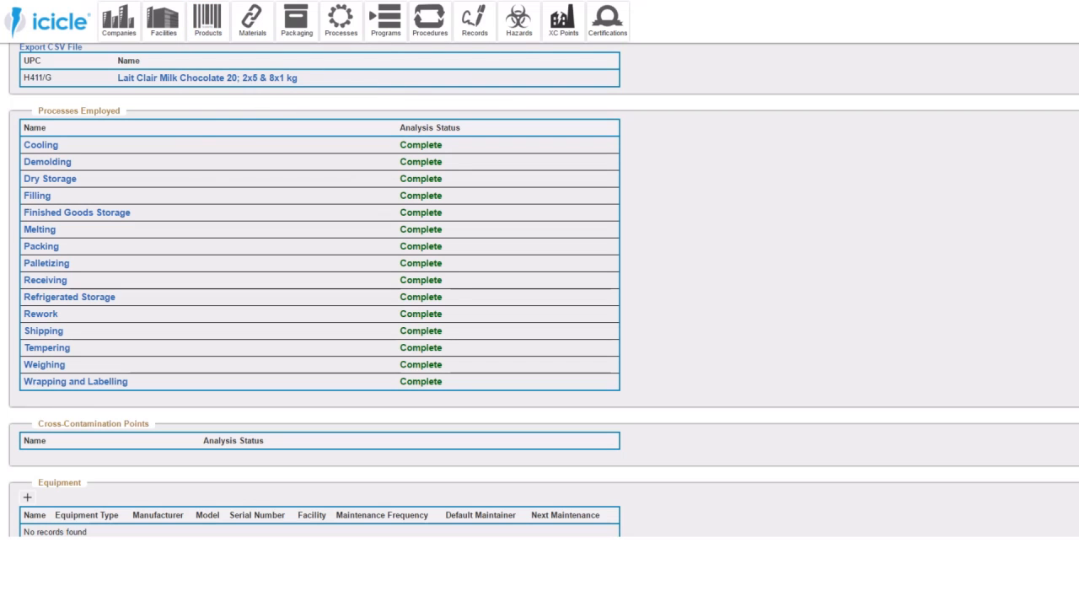
# - Add the existing Metal Detection process to the Milk Chocolate Bar Formula
pyautogui.hotkey('ctrl', 'Tab')
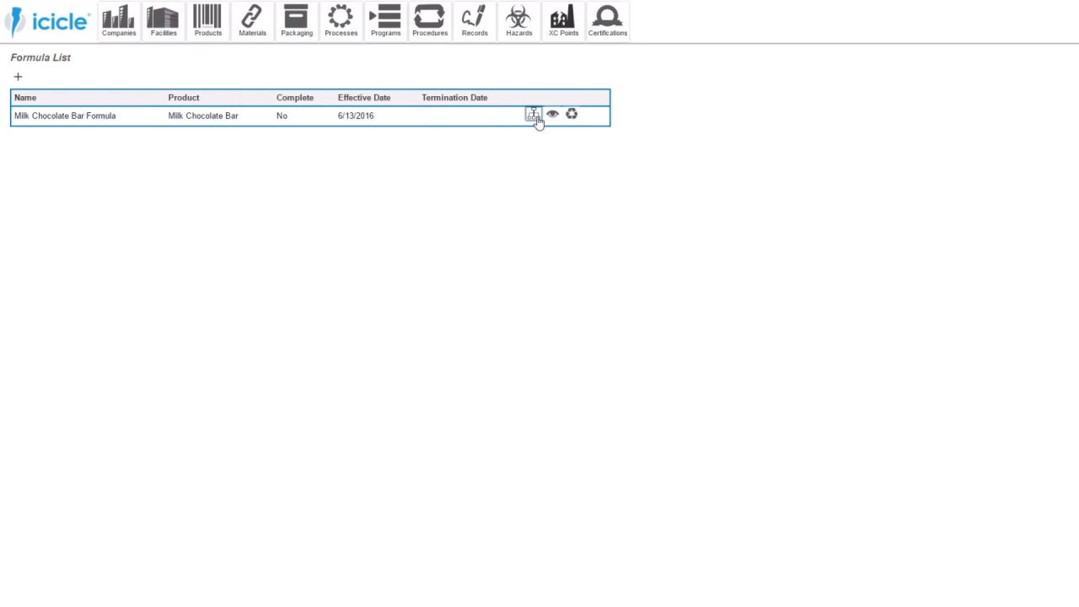
pyautogui.click(399, 112)
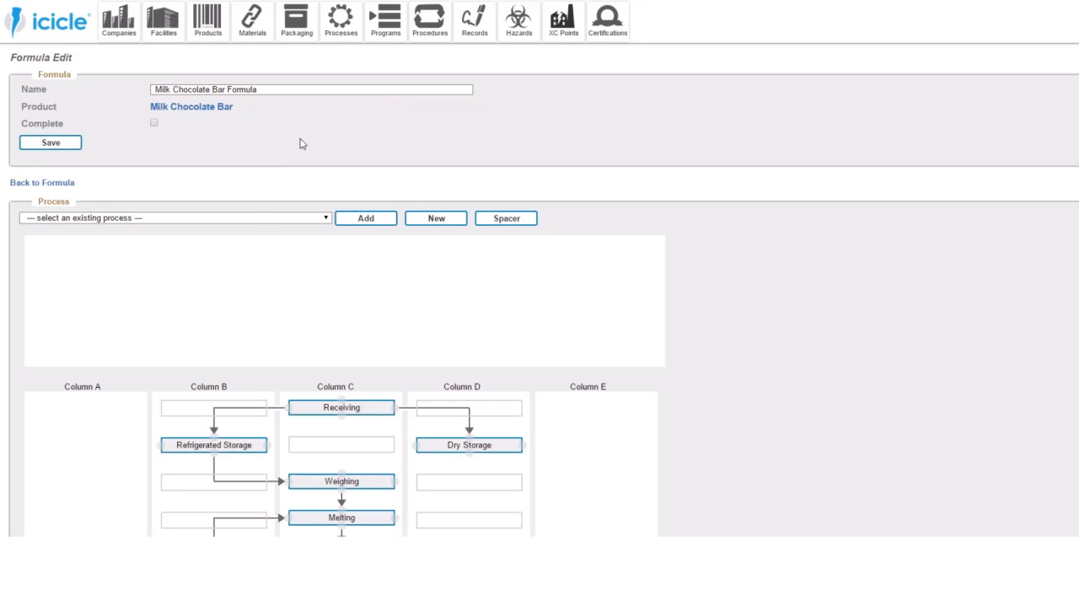
pyautogui.click(251, 217)
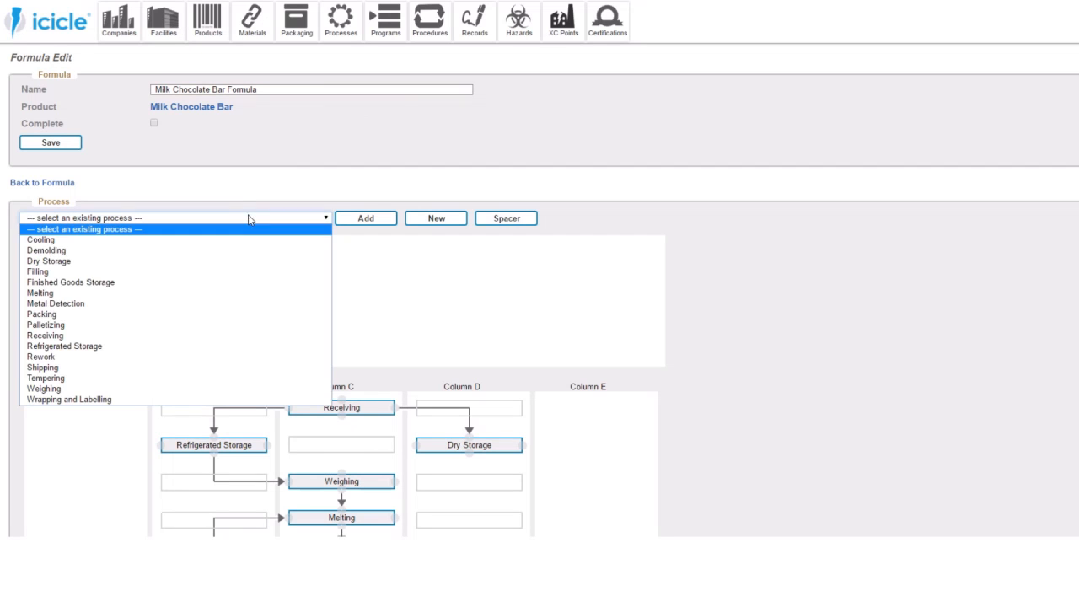
pyautogui.click(199, 303)
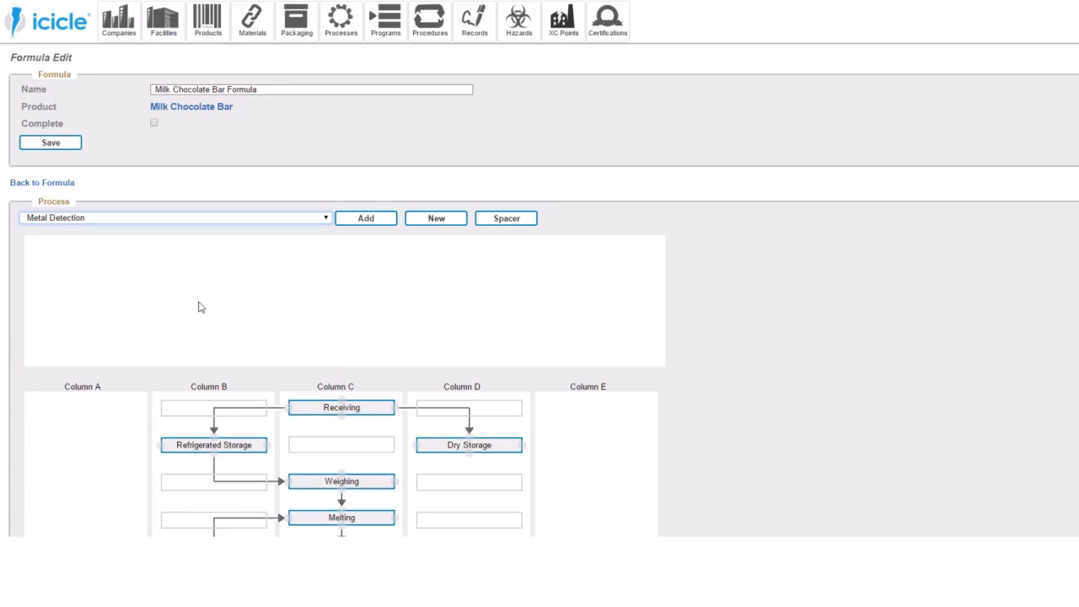
pyautogui.click(344, 224)
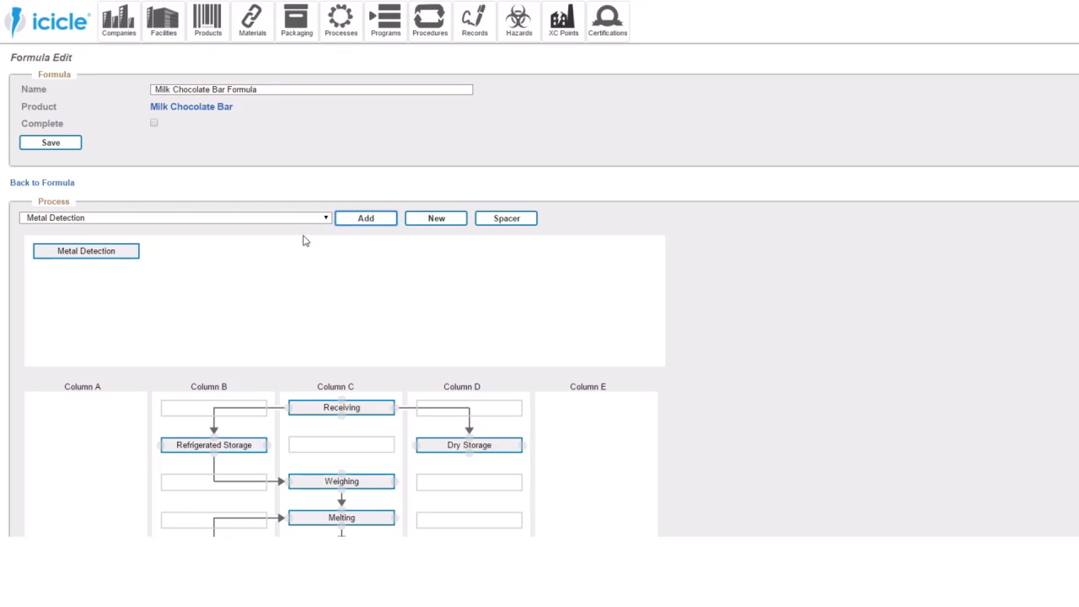
# - Place the Metal Detection block in the first row of Column E in the process flow diagram
pyautogui.scroll(-5, 304, 241)
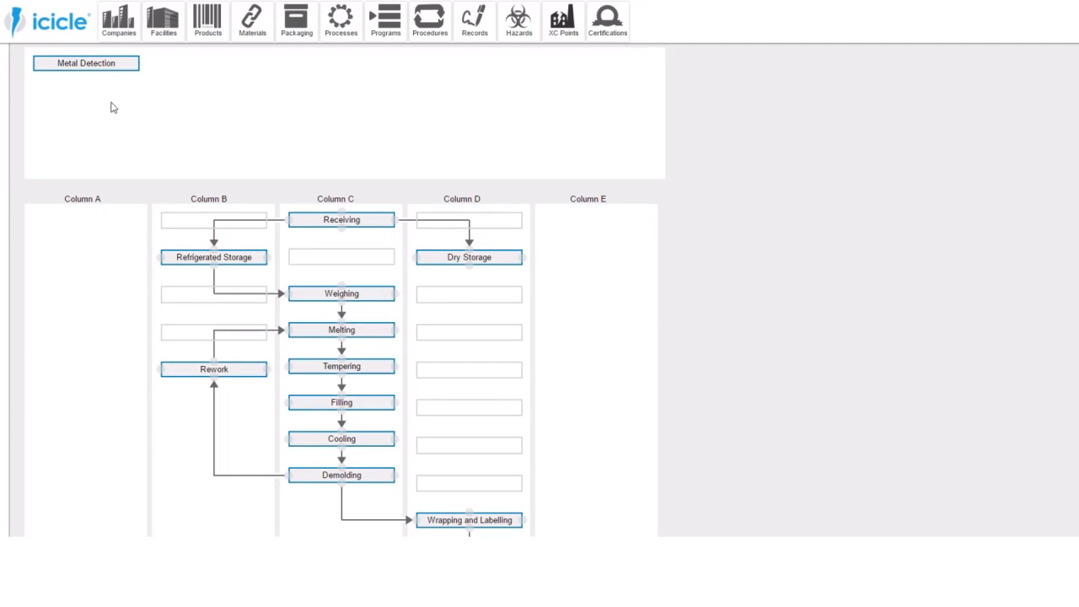
pyautogui.moveTo(109, 64); pyautogui.dragTo(597, 221)
pyautogui.scroll(-3, 730, 207)
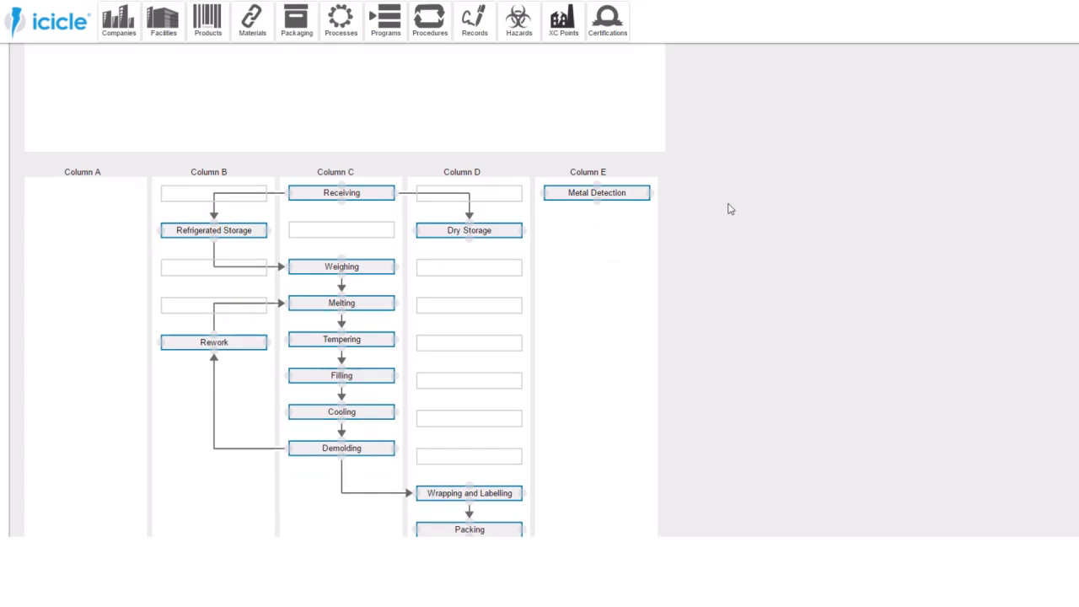
pyautogui.scroll(2, 540, 357)
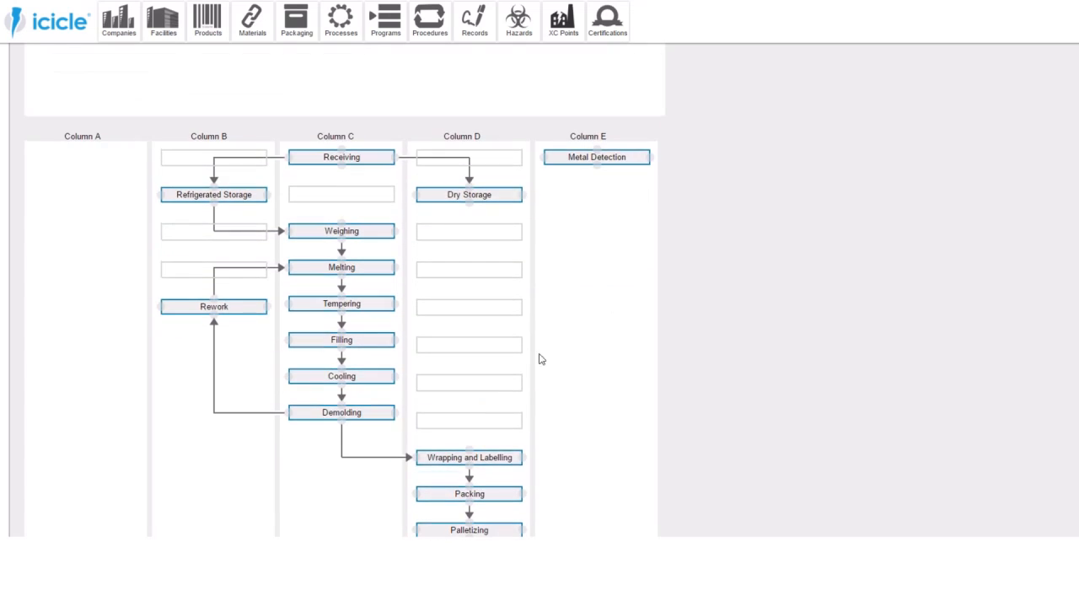
# - Delete the connection between Wrapping and Labelling and Packing, and insert Metal Detection between them in Column D with a new connection
pyautogui.click(470, 479)
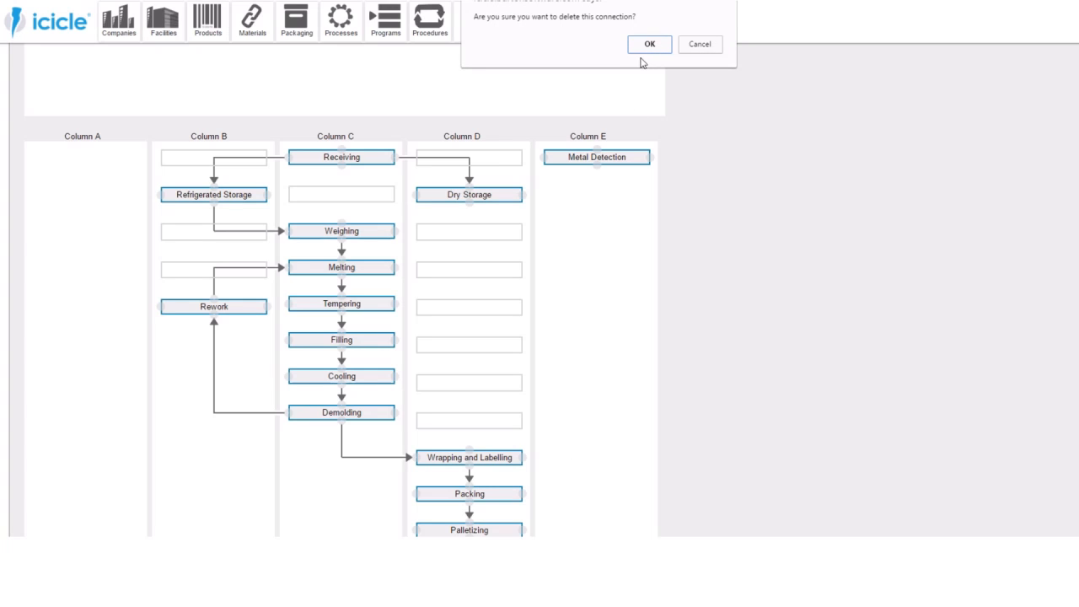
pyautogui.click(649, 47)
pyautogui.moveTo(612, 157); pyautogui.dragTo(483, 492)
pyautogui.scroll(-3, 573, 441)
pyautogui.moveTo(469, 340); pyautogui.dragTo(470, 407)
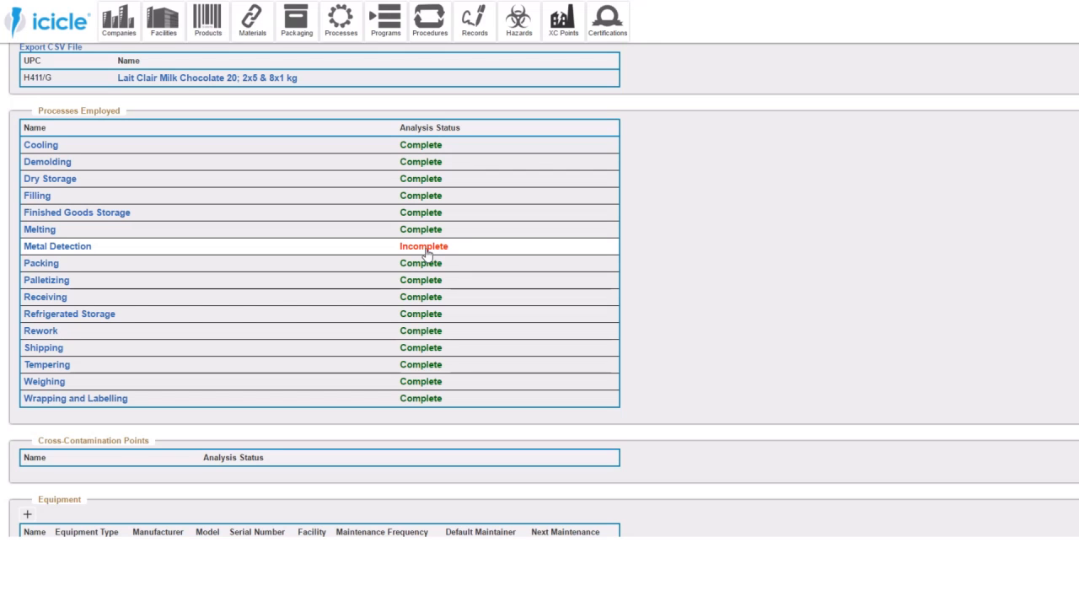
# - Mark Metal Detection's municipal piping hazard at the facility as not controlled by a prerequisite program and enter "Metal Detection" as its control measure
pyautogui.click(426, 250)
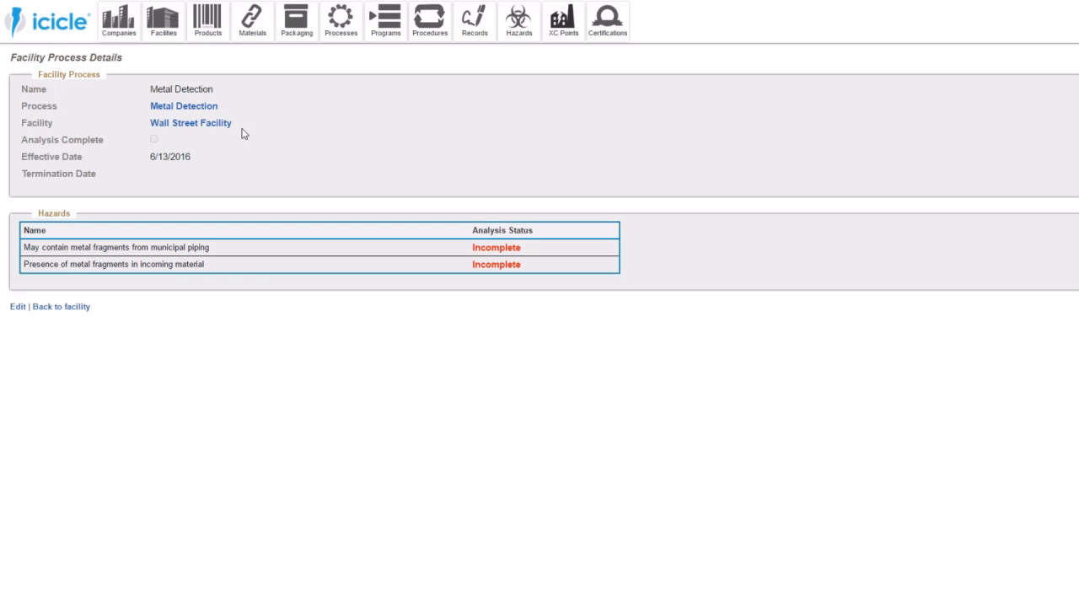
pyautogui.click(336, 247)
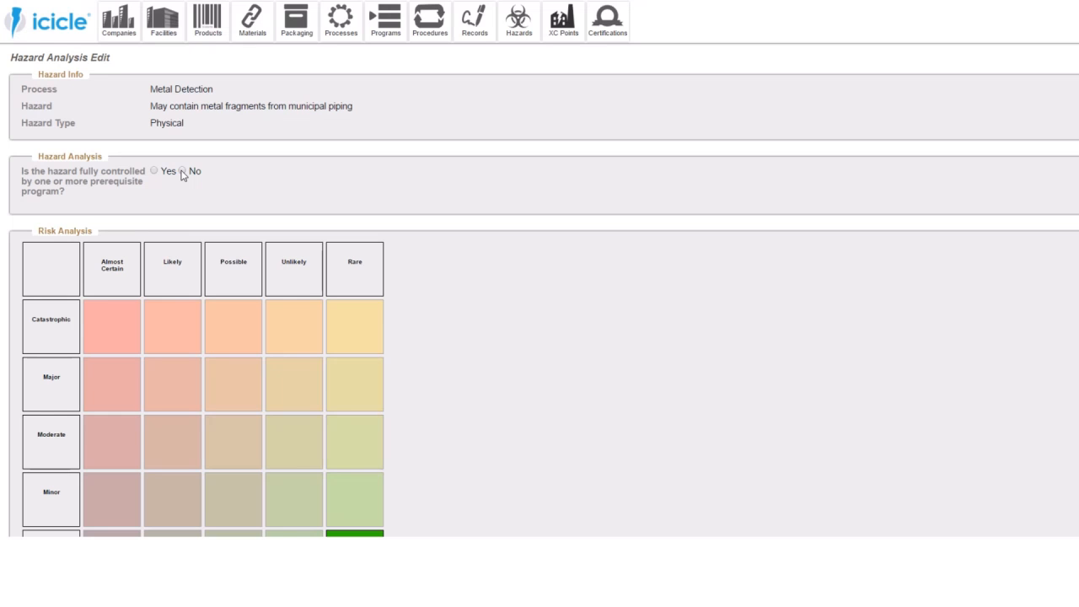
pyautogui.click(182, 171)
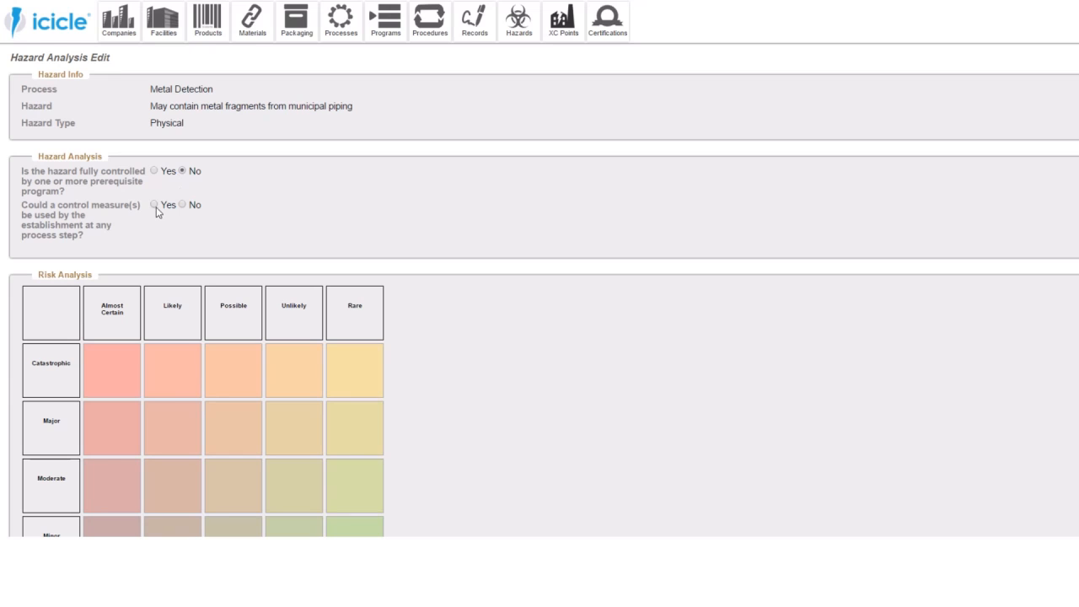
pyautogui.click(155, 205)
pyautogui.moveTo(221, 91); pyautogui.dragTo(150, 89)
pyautogui.hotkey('ctrl', 'c')
pyautogui.click(222, 247)
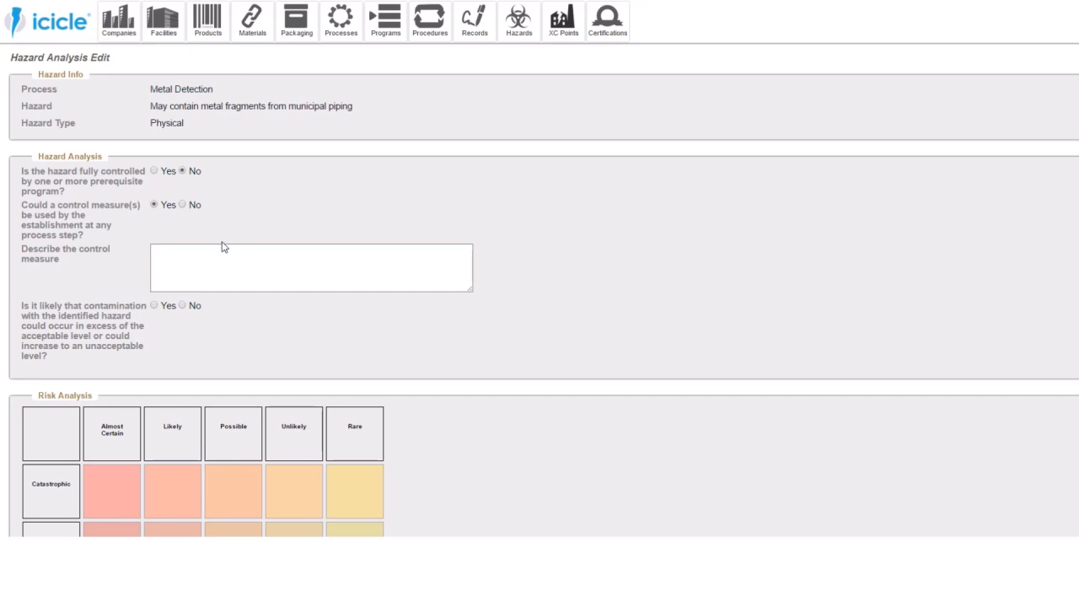
pyautogui.hotkey('ctrl', 'v')
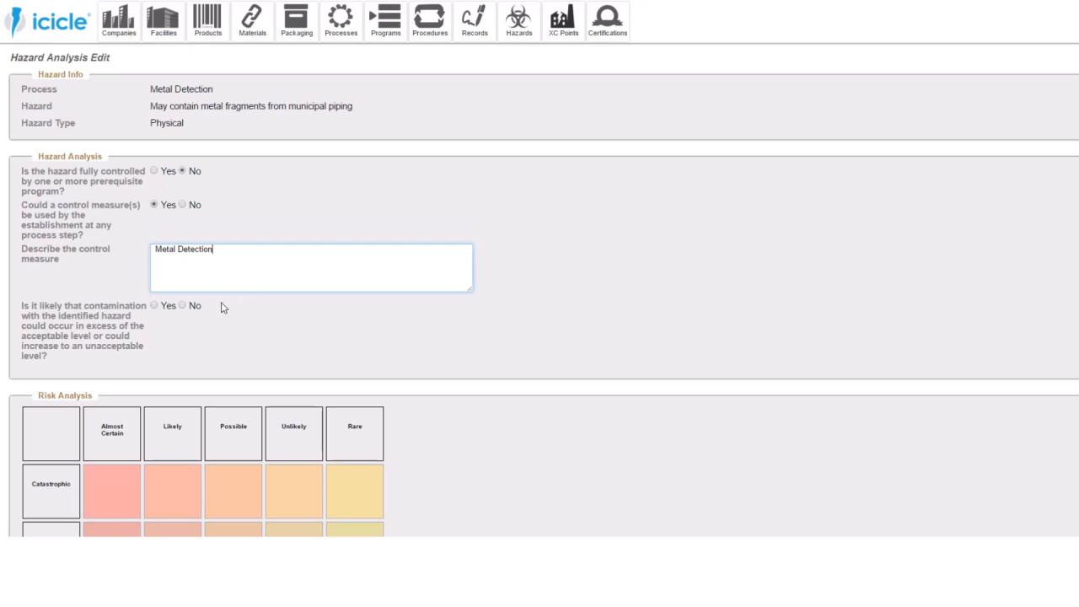
# - Mark excess contamination as likely, with acceptable level "< 2mm", and confirm that the process step is designed to eliminate or reduce the hazard
pyautogui.click(155, 307)
pyautogui.click(169, 380)
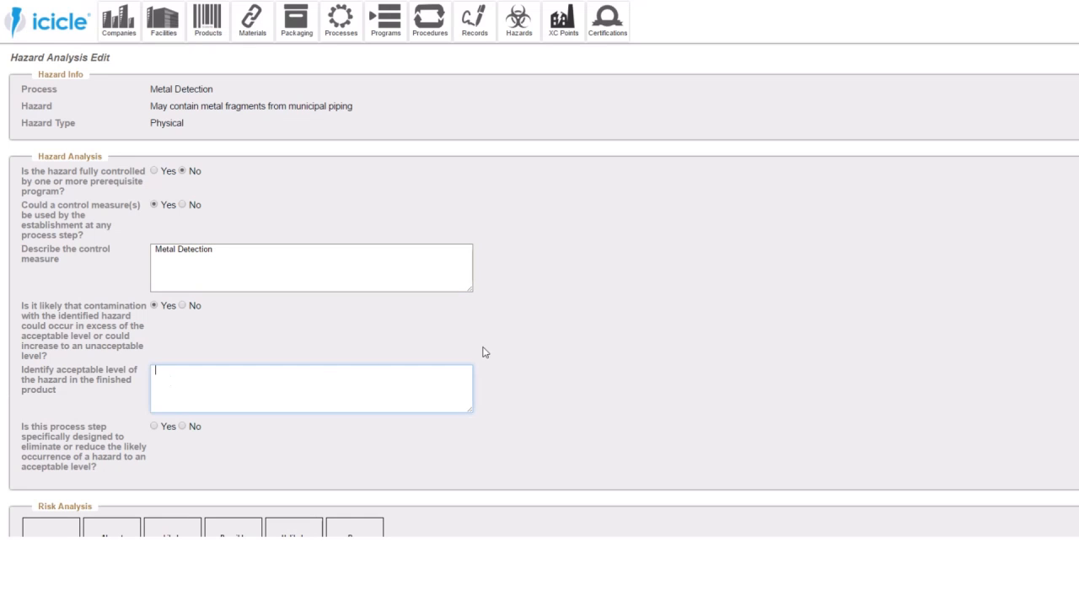
pyautogui.write('< 2mm')
pyautogui.click(154, 426)
# - Assign CCP01 as the critical control number for the municipal piping hazard
pyautogui.scroll(-3, 232, 396)
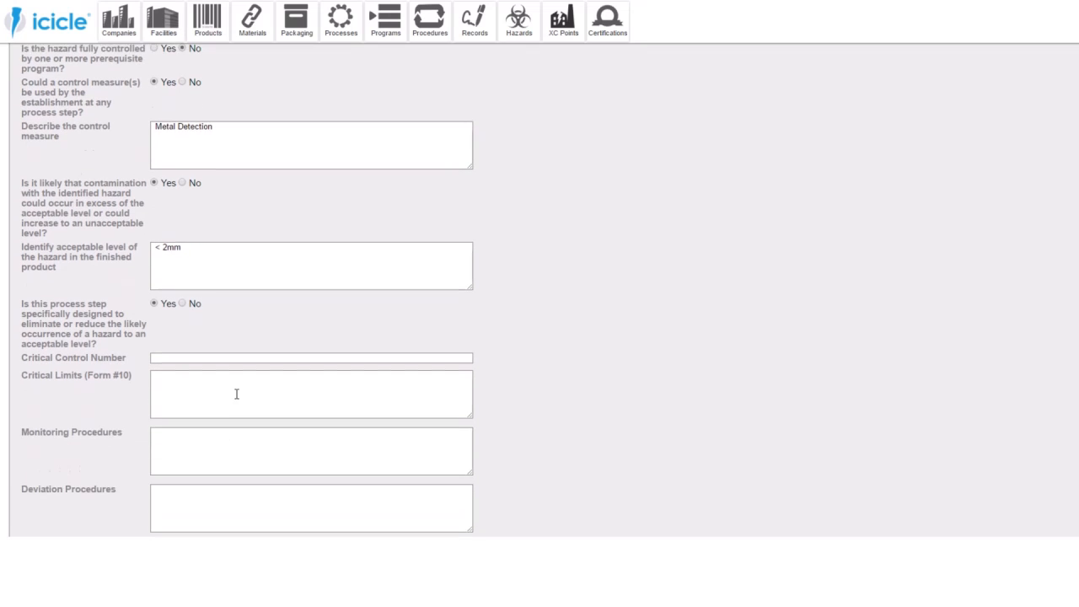
pyautogui.click(229, 359)
pyautogui.scroll(-3, 364, 356)
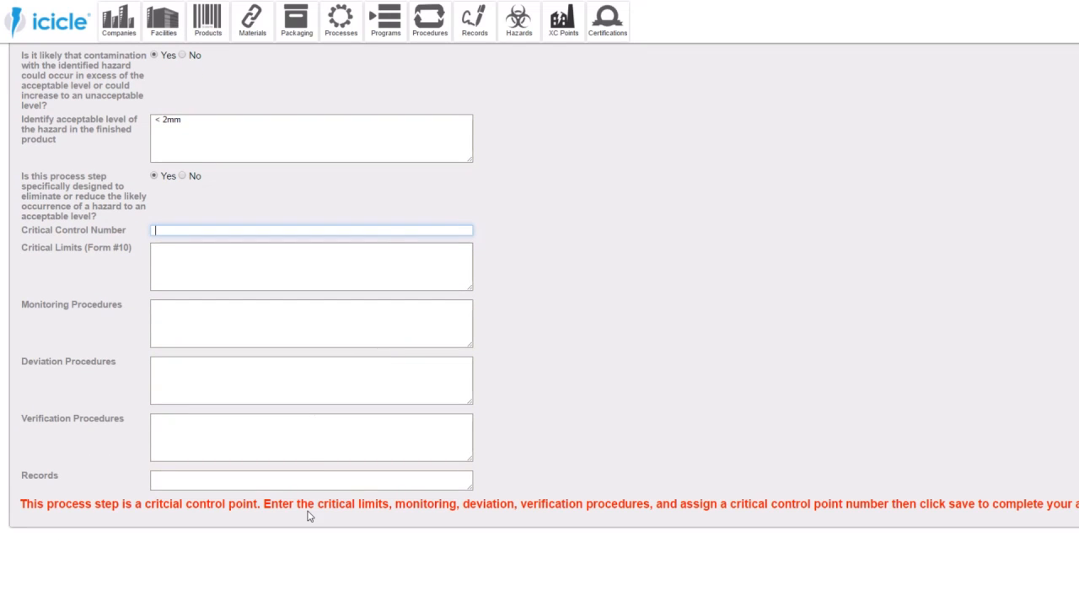
pyautogui.write('CCP01P')
# - Copy the acceptable level "< 2mm" into the critical limits
pyautogui.click(334, 285)
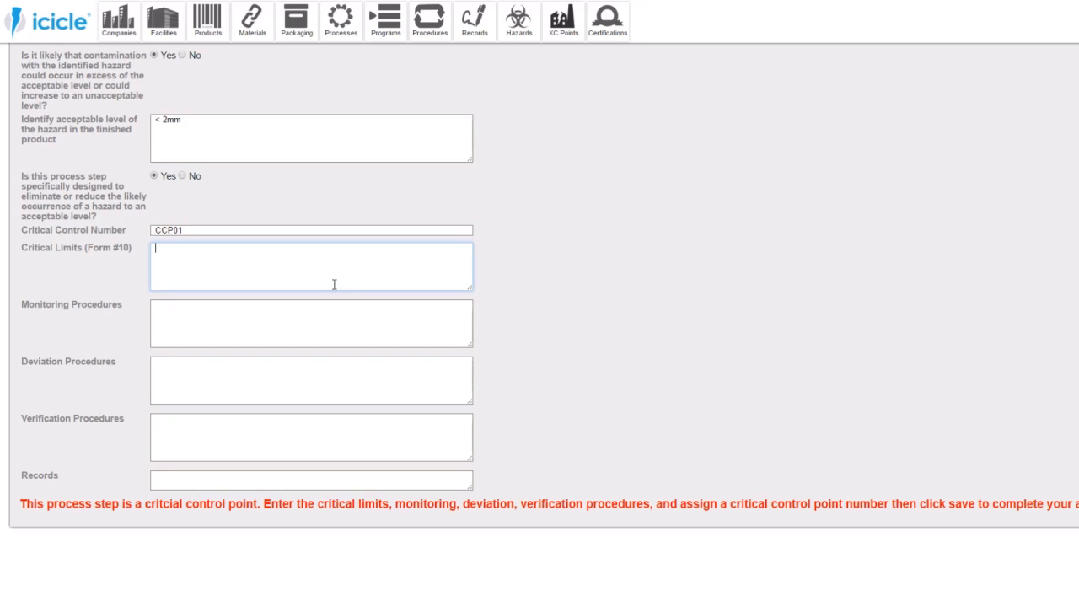
pyautogui.moveTo(226, 118); pyautogui.dragTo(114, 125)
pyautogui.hotkey('ctrl', 'c')
pyautogui.click(193, 250)
pyautogui.hotkey('ctrl', 'v')
# - Enter "Refer to Metal Detection Monitoring Procedure" as the monitoring procedures
pyautogui.click(228, 315)
pyautogui.write('Refer to M')
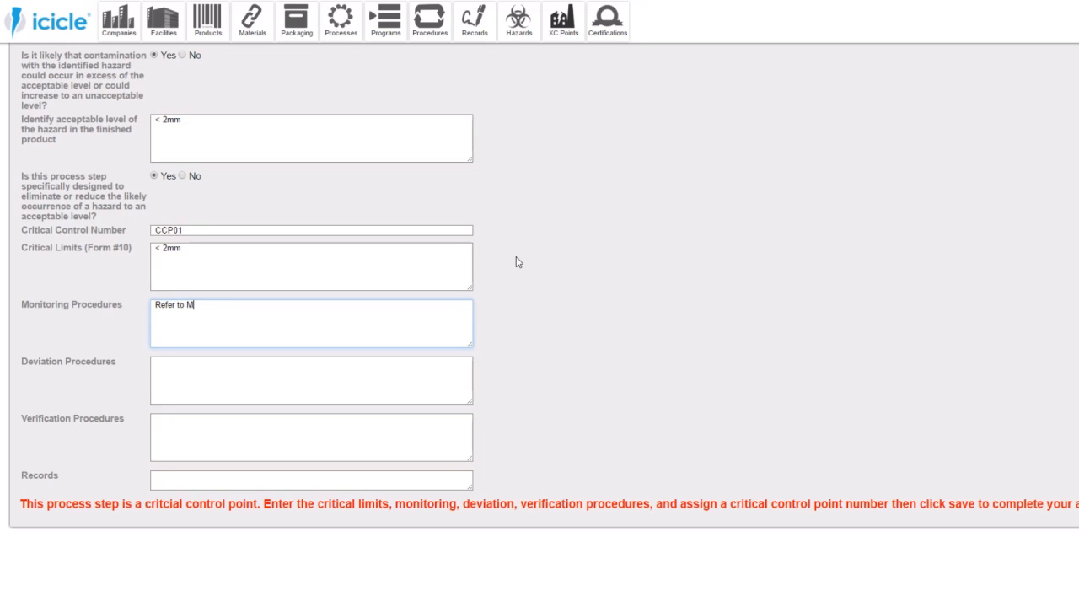
pyautogui.write('etal Detection Monitoring Procedure')
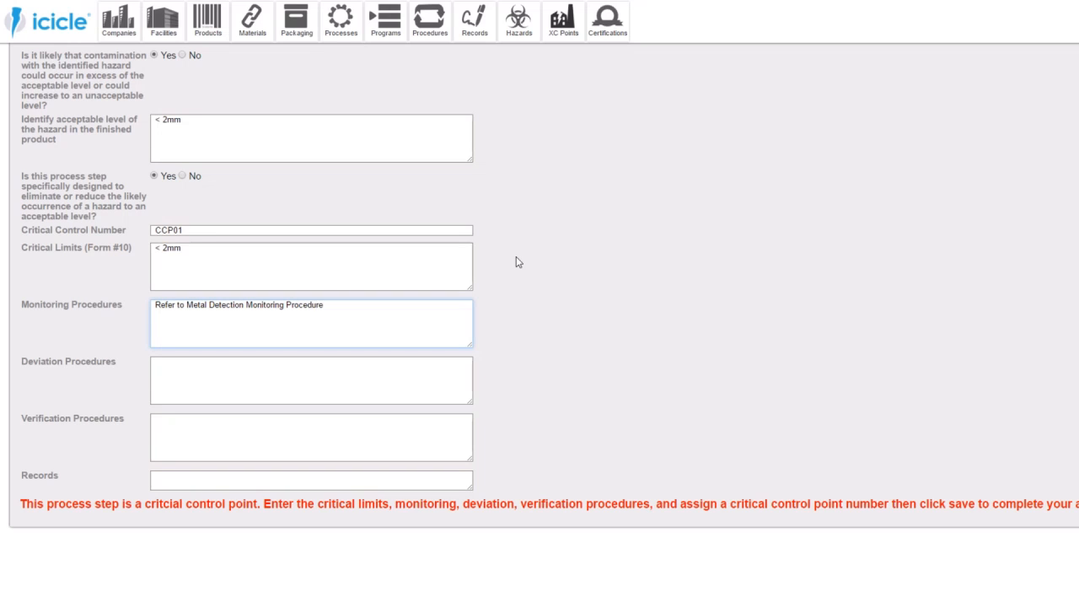
# - Copy the monitoring procedure text into the deviation procedures and verification procedures
pyautogui.tripleClick(273, 301)
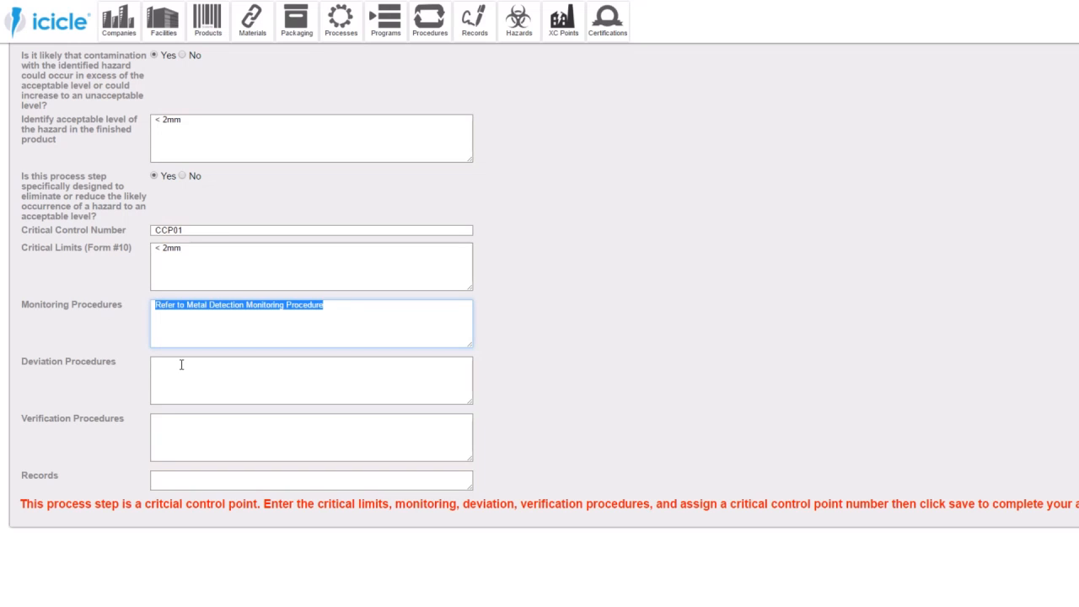
pyautogui.click(181, 364)
pyautogui.hotkey('ctrl', 'v')
pyautogui.click(208, 426)
pyautogui.hotkey('ctrl', 'v')
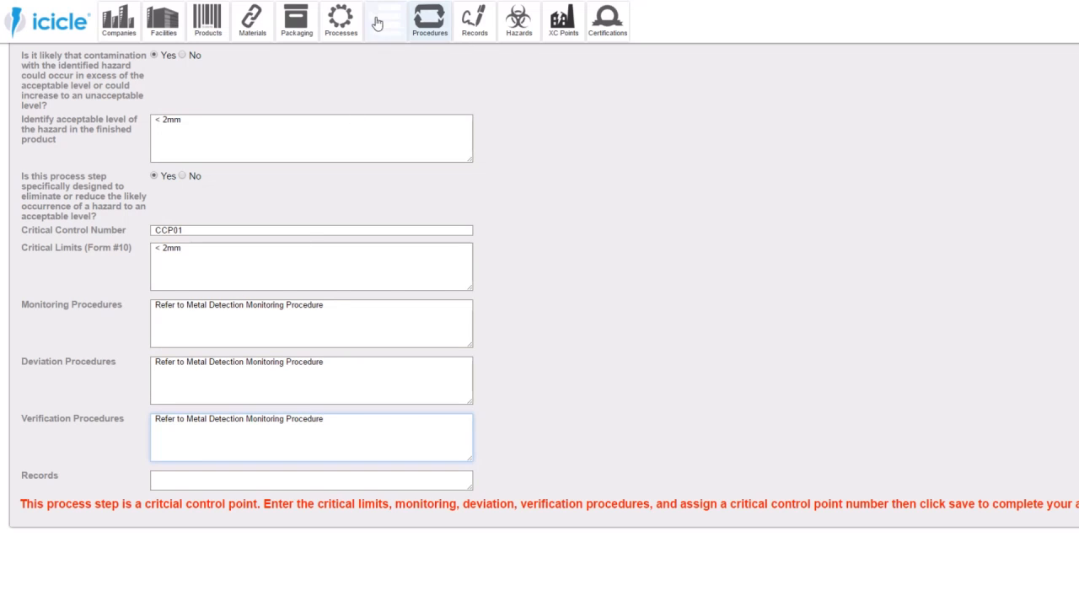
# - Enter "Metal Detection Log" as the record, then rate the hazard Moderate and Possible in the risk matrix and save the analysis
pyautogui.click(474, 38)
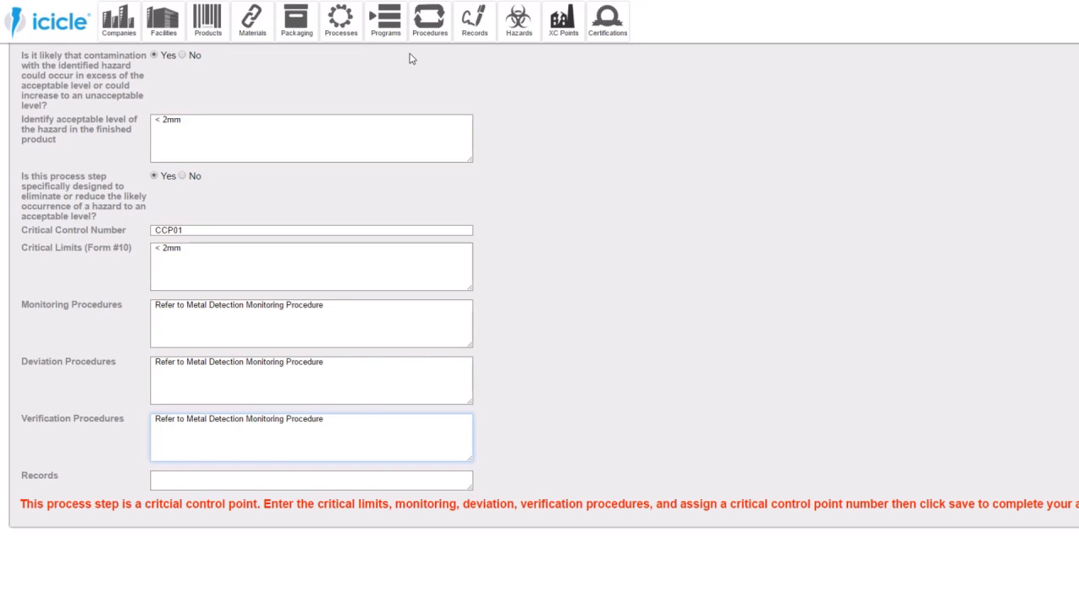
pyautogui.click(262, 480)
pyautogui.write('M')
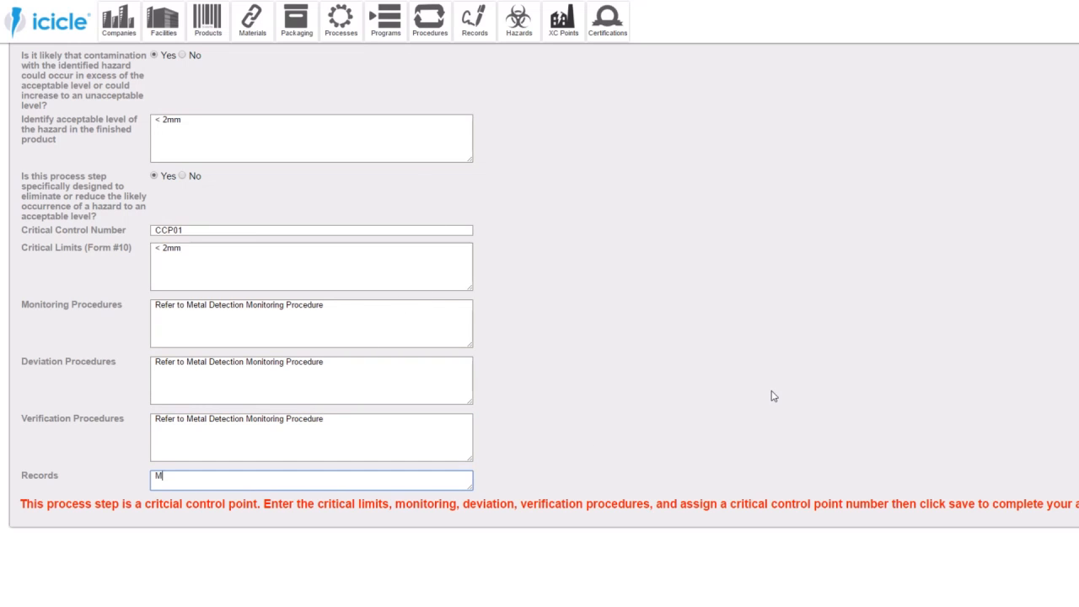
pyautogui.write('etal Detection Log')
pyautogui.scroll(-5, 484, 340)
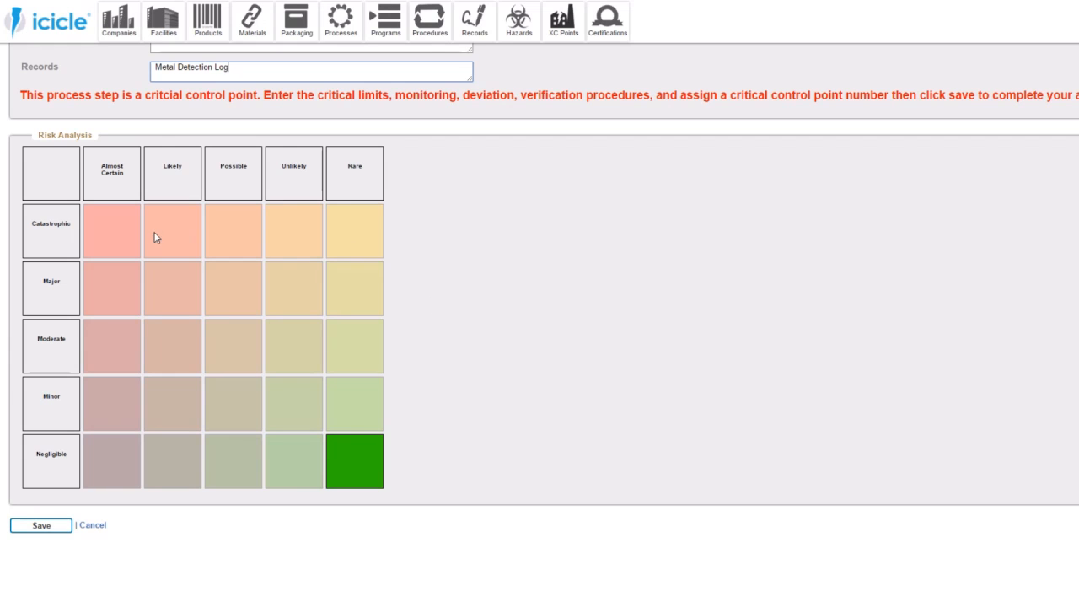
pyautogui.click(246, 347)
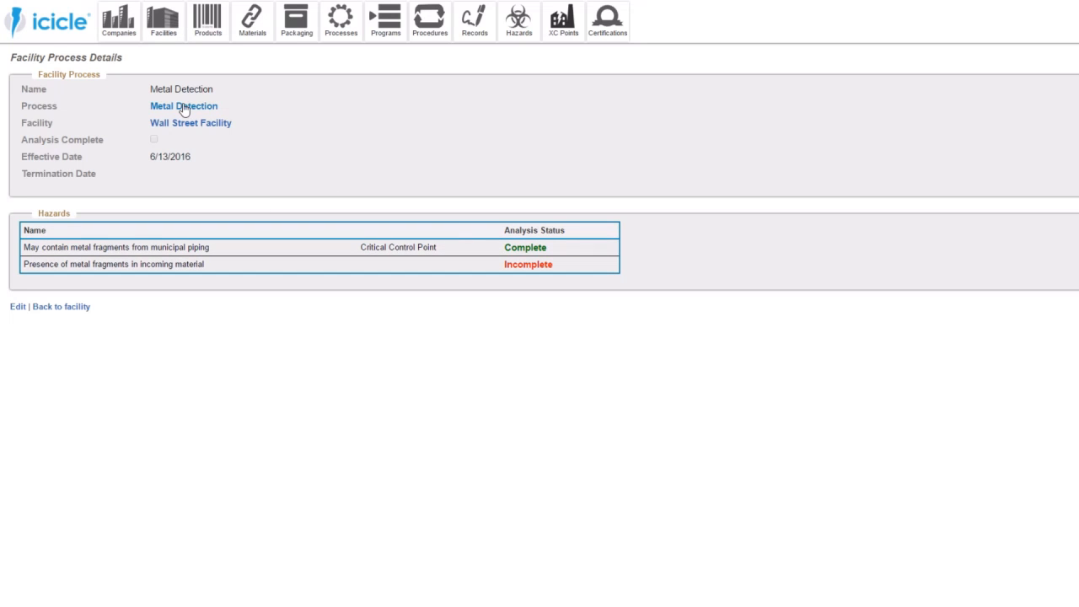
# - Mark the incoming material metal fragments hazard as fully controlled by a prerequisite program, with "Metal Detection Procedure" as the reference
pyautogui.click(539, 267)
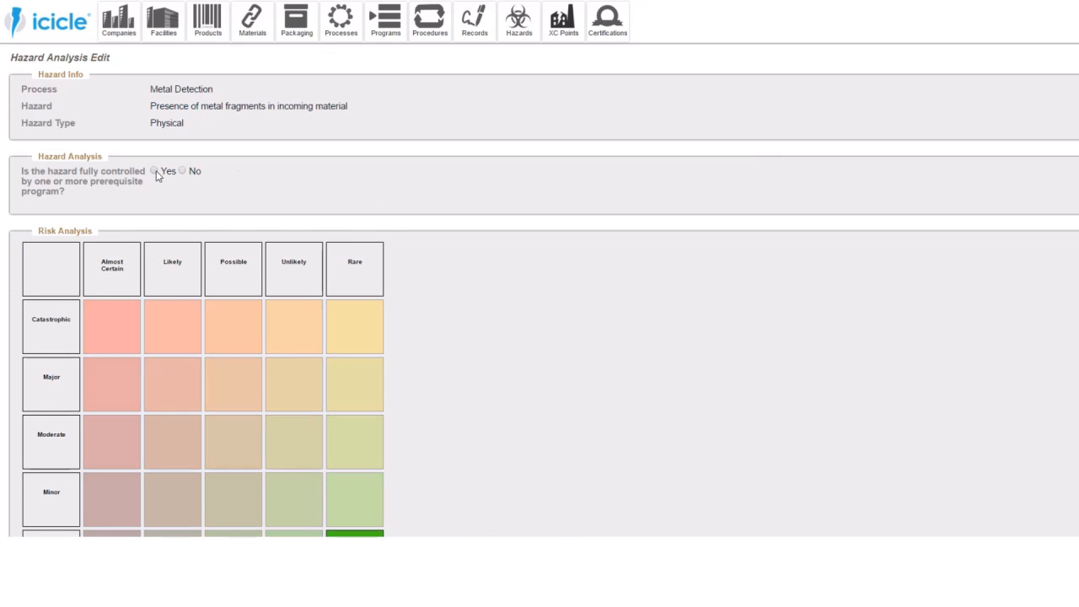
pyautogui.click(153, 170)
pyautogui.write('Refere')
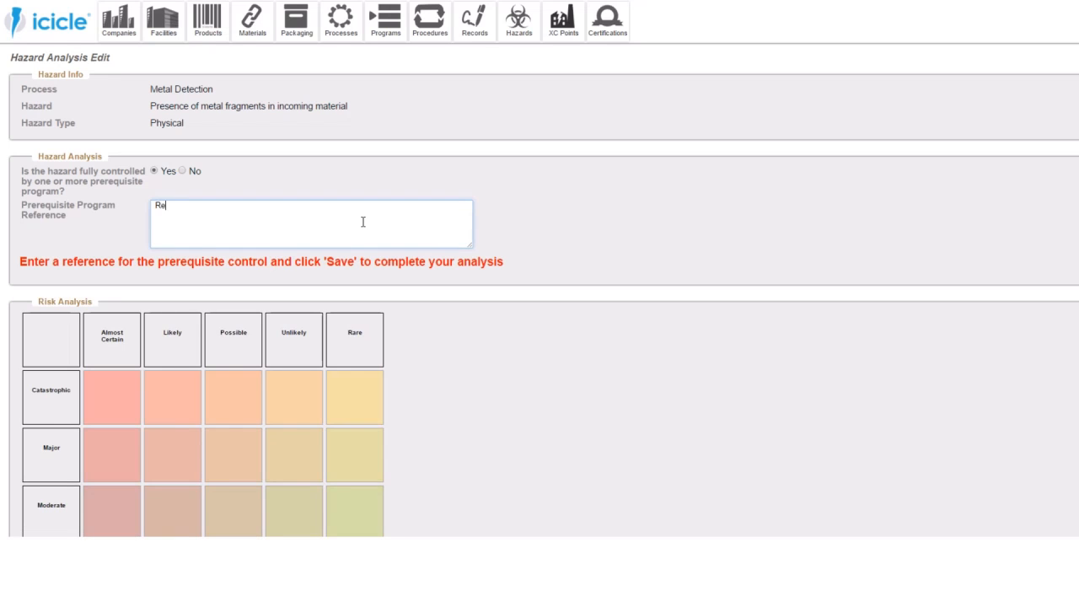
pyautogui.press('BackSpace')
pyautogui.press('BackSpace')
pyautogui.press('BackSpace')
pyautogui.press('BackSpace')
pyautogui.press('BackSpace')
pyautogui.press('BackSpace')
pyautogui.write('Refer to')
pyautogui.moveTo(224, 90); pyautogui.dragTo(135, 94)
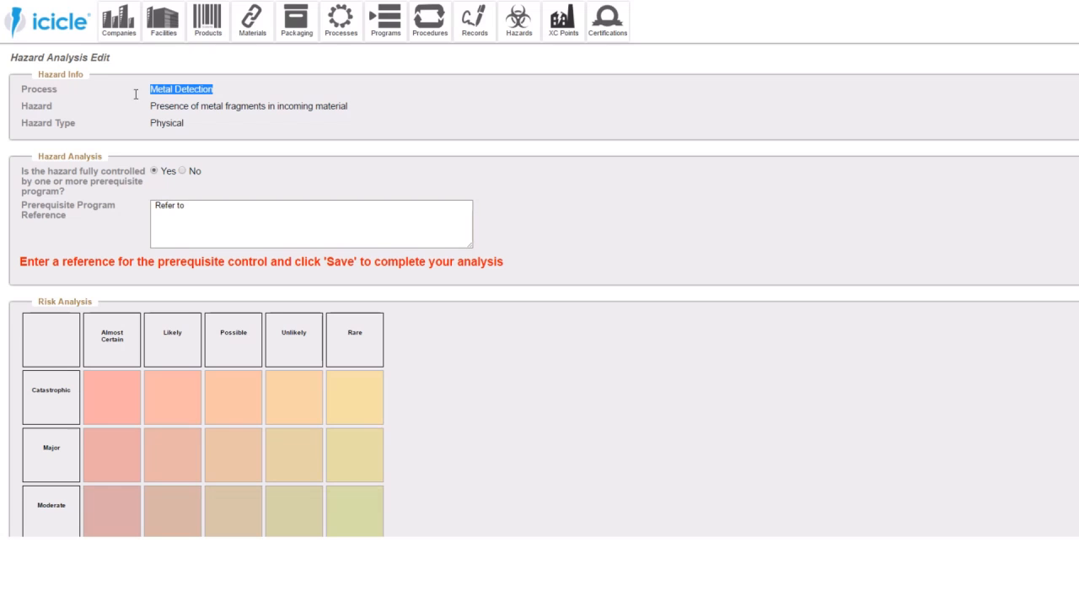
pyautogui.click(193, 202)
pyautogui.hotkey('ctrl', 'v')
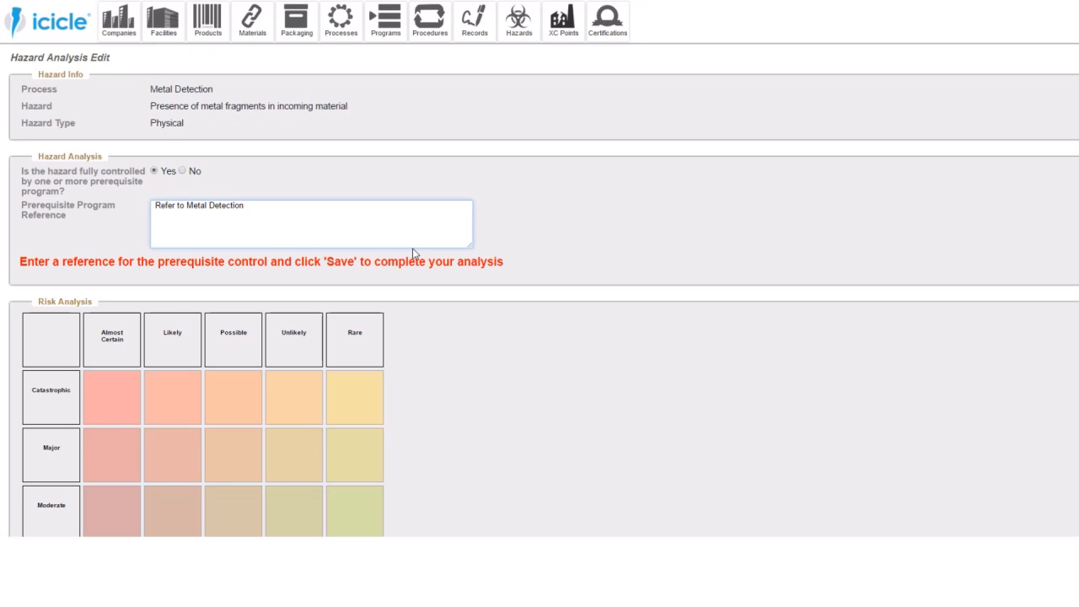
pyautogui.write('Pre')
pyautogui.write('cedure')
pyautogui.moveTo(186, 205); pyautogui.dragTo(134, 206)
pyautogui.press('BackSpace')
# - Rate the incoming material metal fragments hazard as Major and Possible in the risk matrix and save the analysis
pyautogui.scroll(-1, 319, 212)
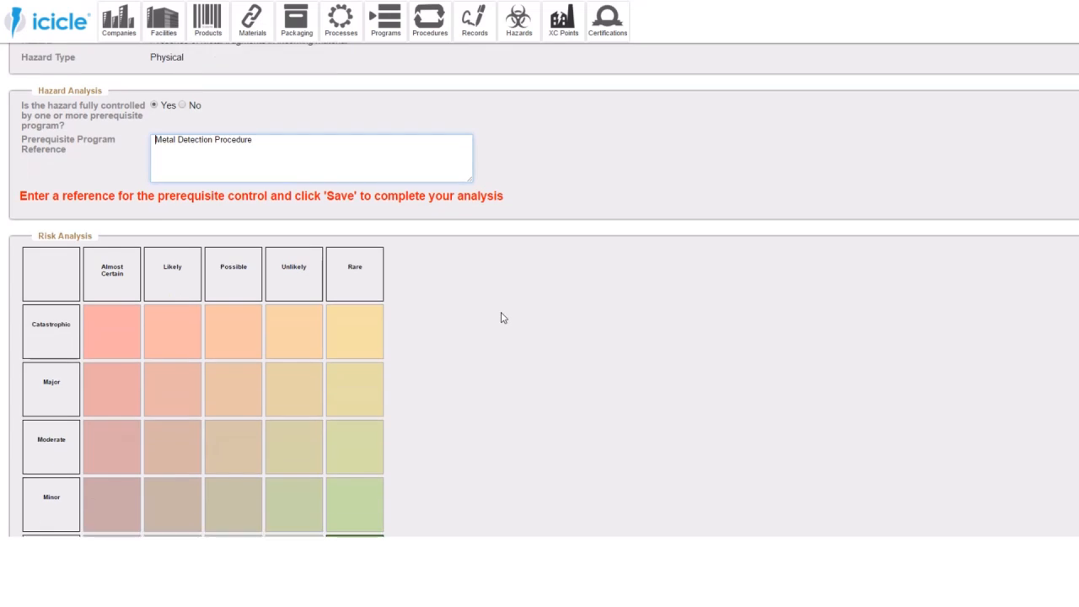
pyautogui.scroll(-1, 500, 315)
pyautogui.click(186, 297)
pyautogui.click(241, 290)
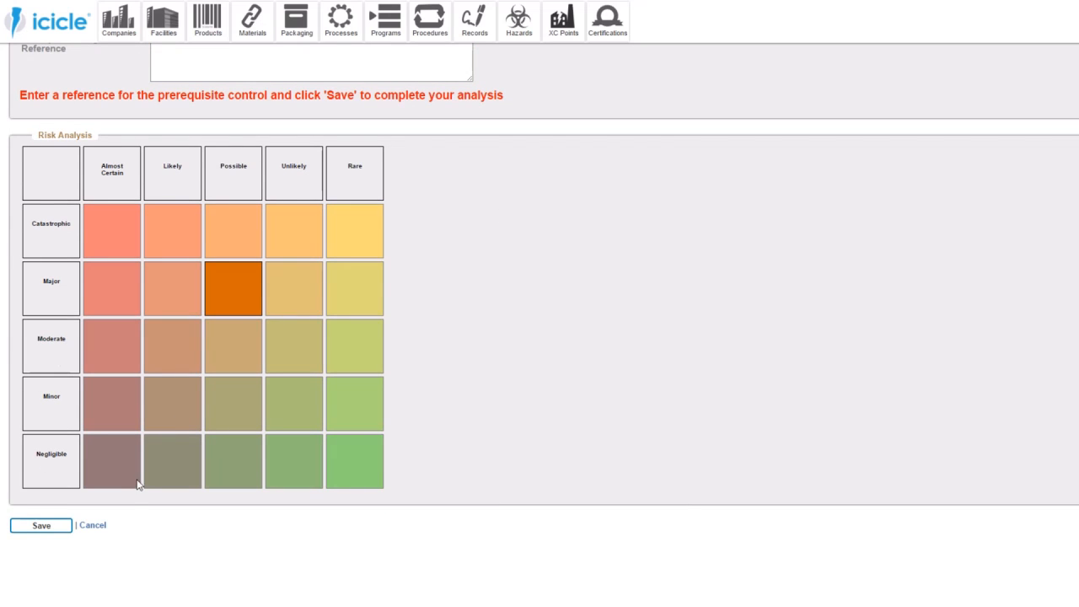
pyautogui.click(61, 529)
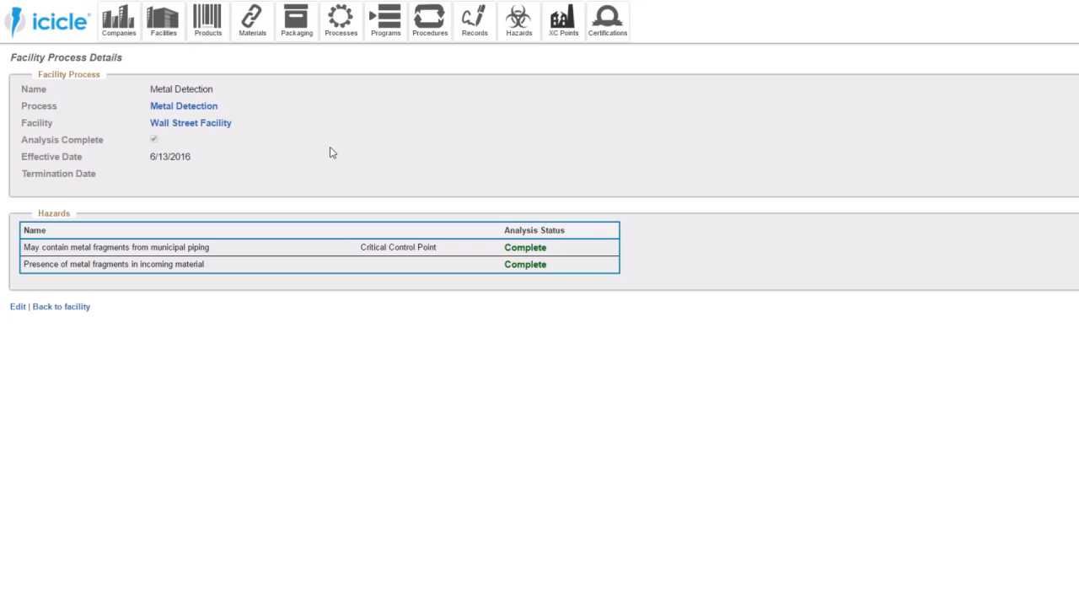
# - Check the updated food safety status on the home dashboard
pyautogui.click(65, 34)
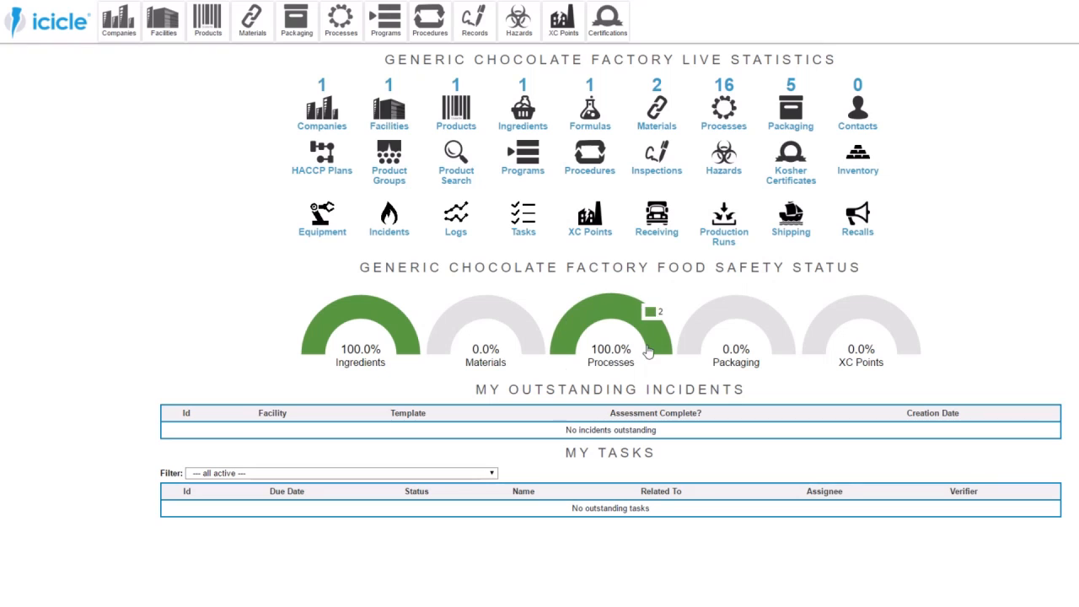
pyautogui.moveTo(388, 323)
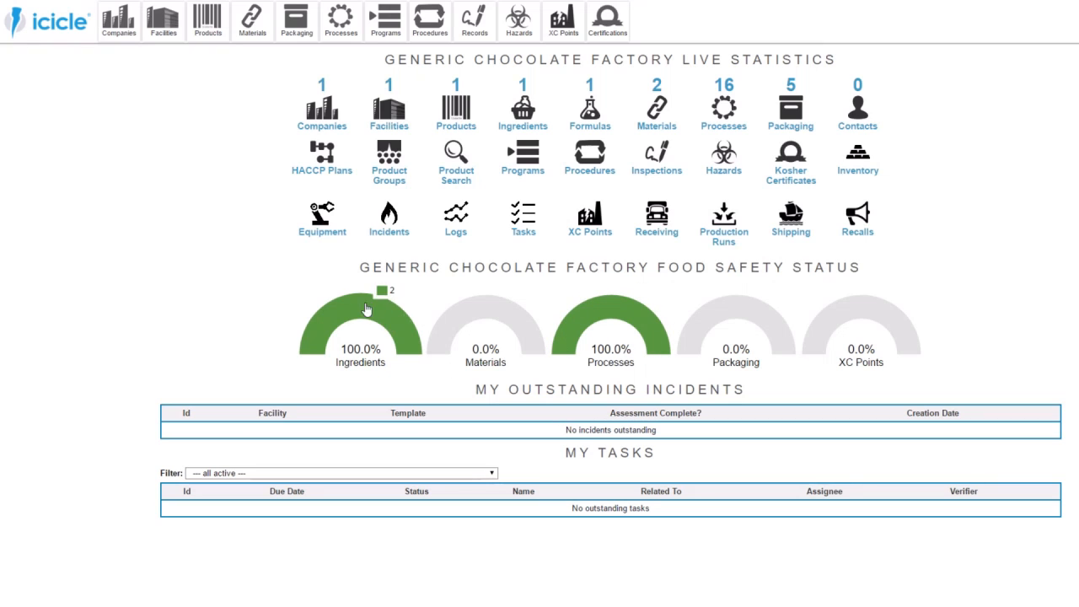
pyautogui.moveTo(607, 294)
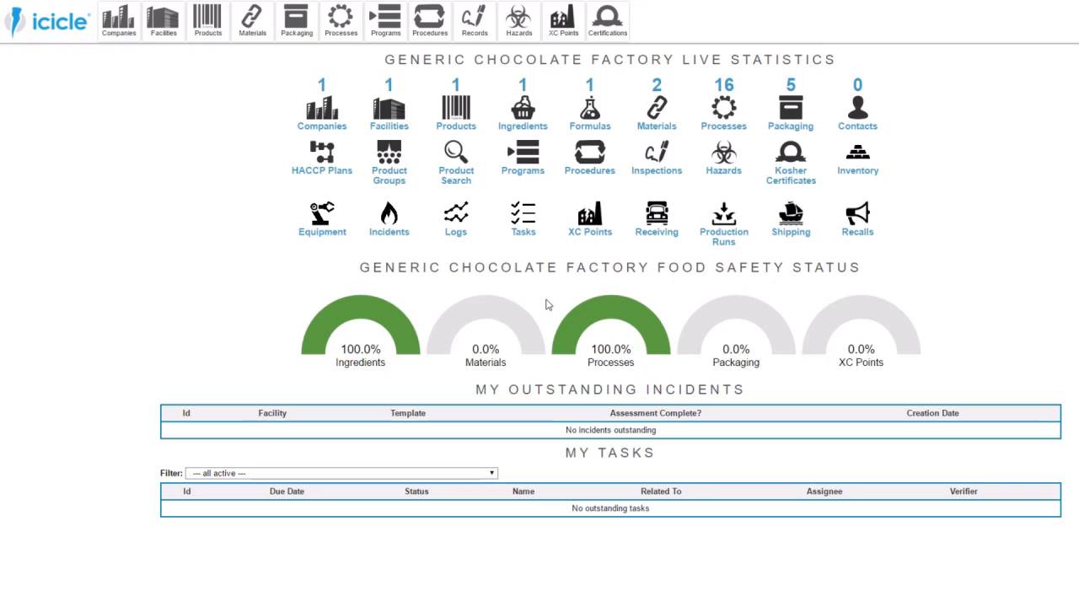
pyautogui.moveTo(862, 269); pyautogui.dragTo(364, 268)
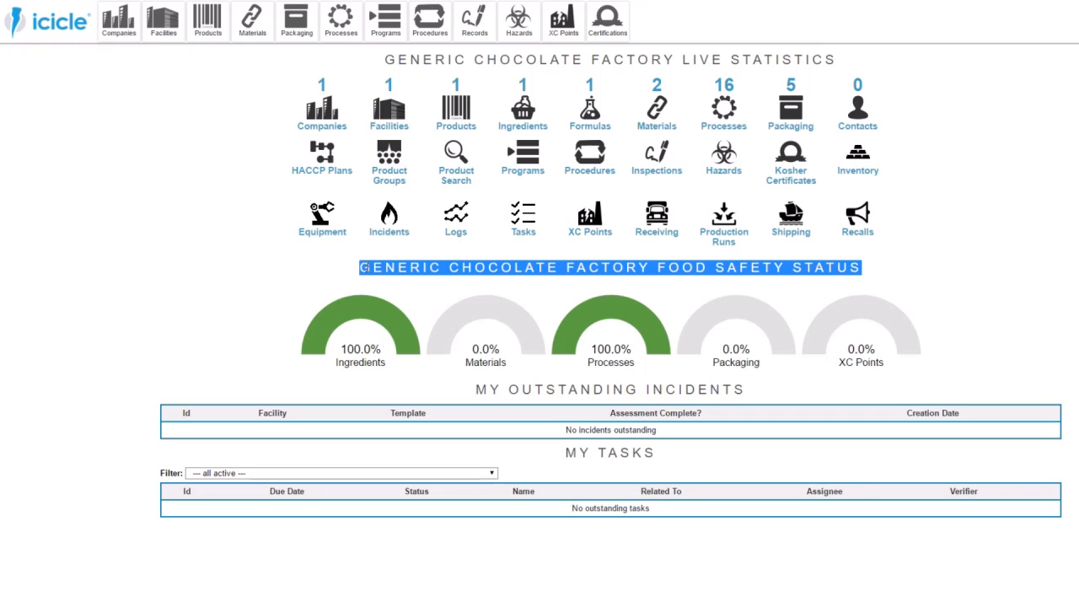
pyautogui.click(556, 296)
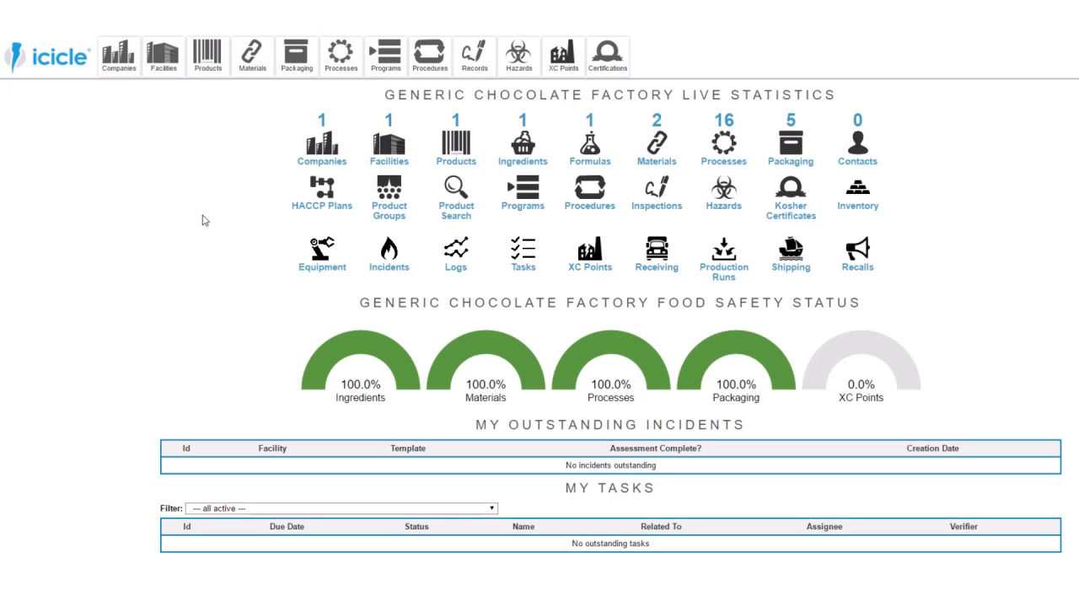
# - Create a HACCP plan configuration named "My First Plan" for the Wall Street Facility, with effective date 6/12/2016
pyautogui.click(337, 193)
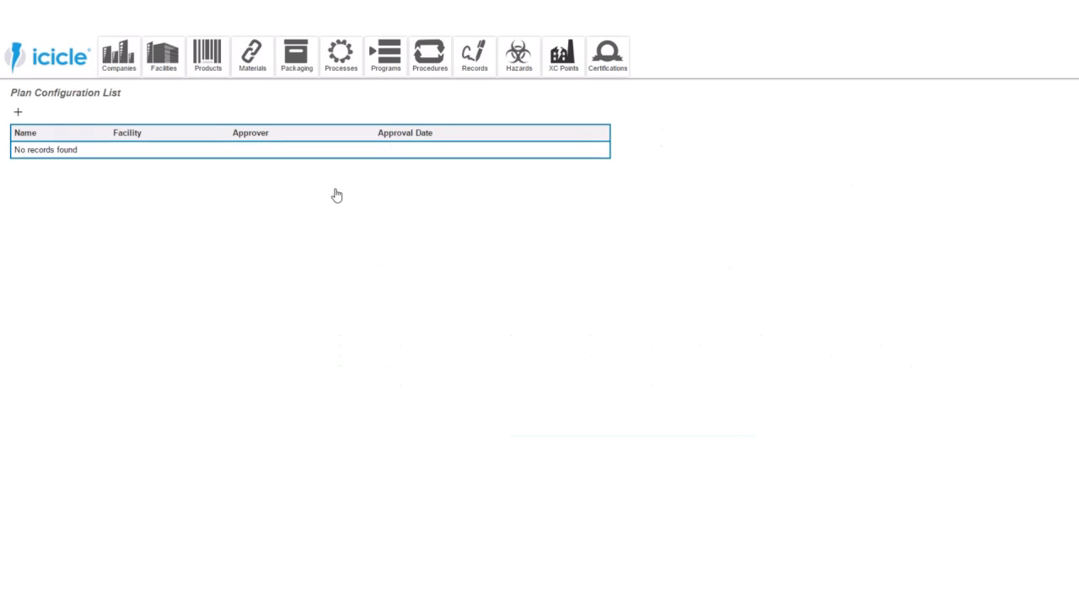
pyautogui.click(18, 114)
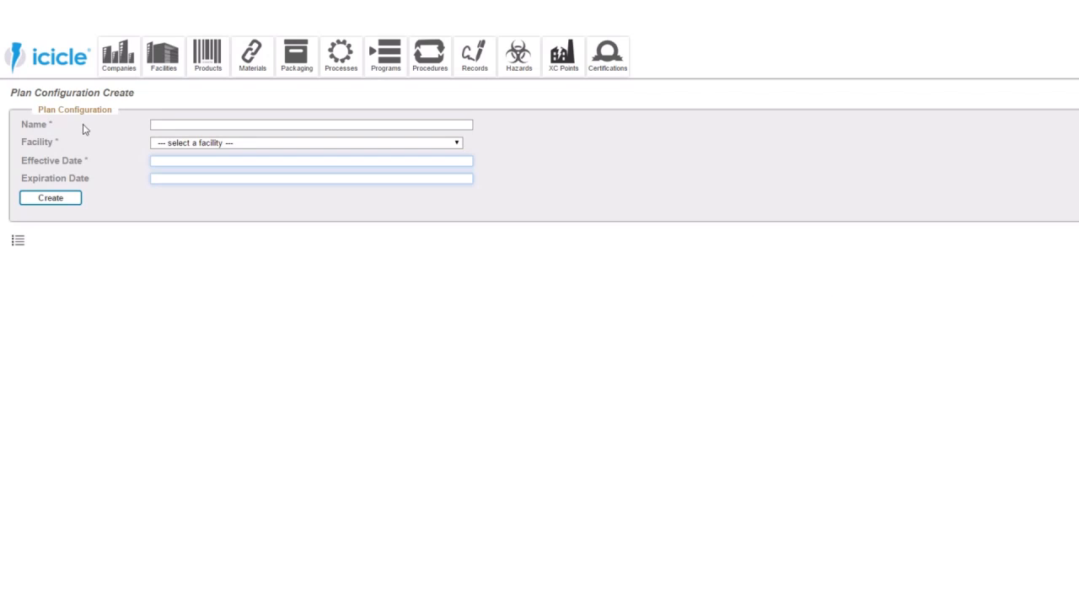
pyautogui.click(177, 125)
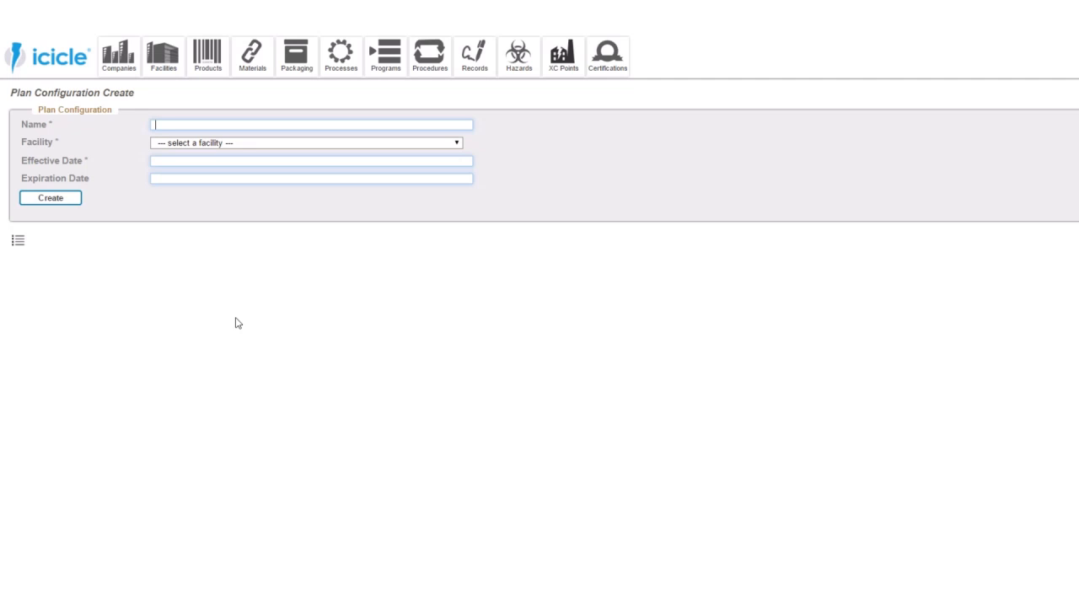
pyautogui.write('My First Plan')
pyautogui.click(212, 144)
pyautogui.click(205, 162)
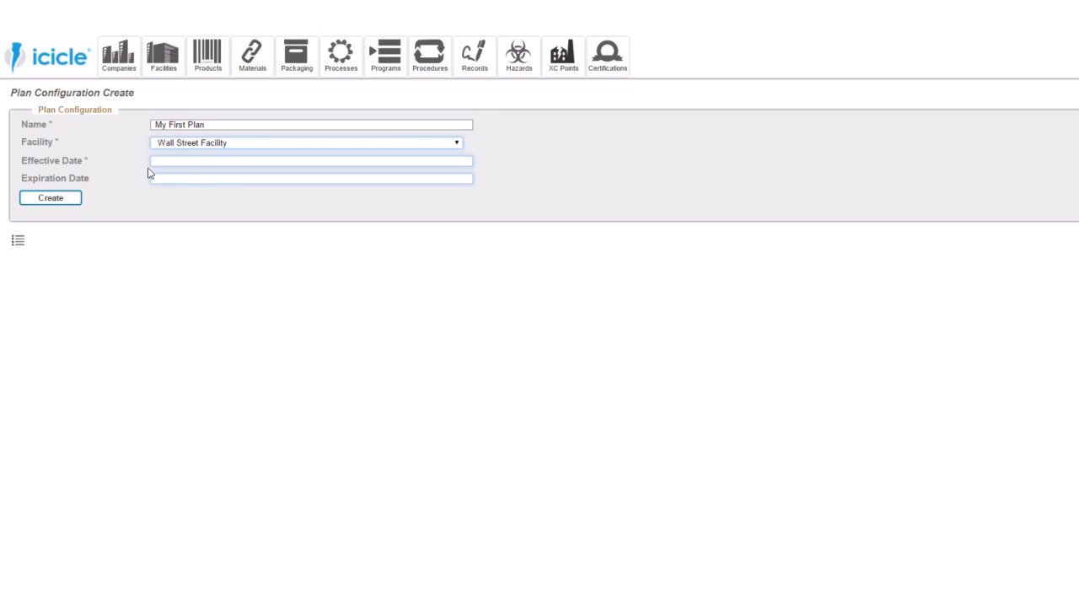
pyautogui.click(228, 159)
pyautogui.click(165, 278)
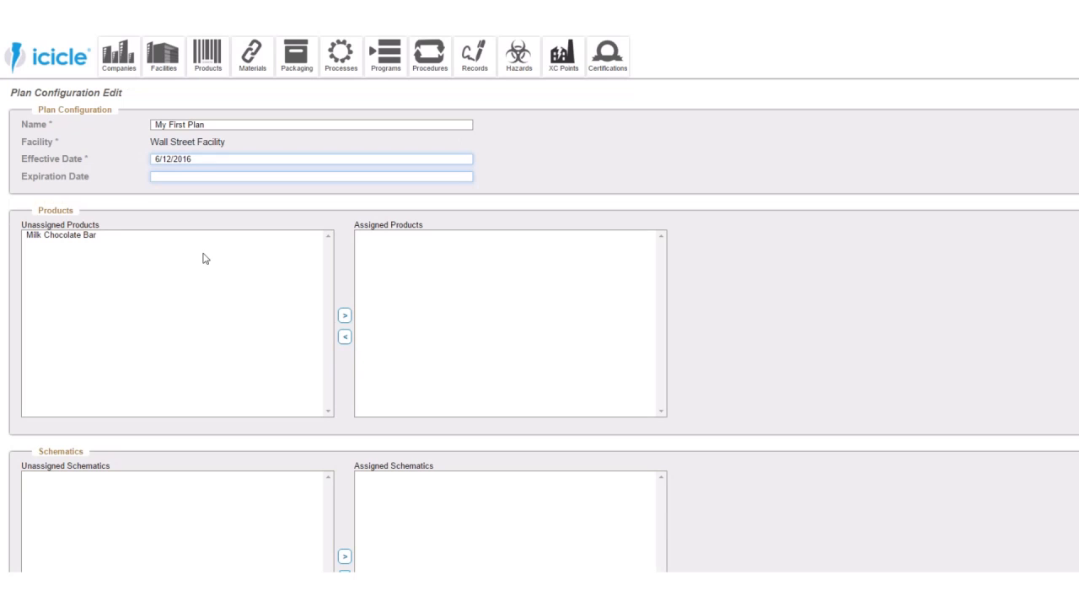
# - Try to assign the Milk Chocolate Bar product to the plan
pyautogui.click(107, 238)
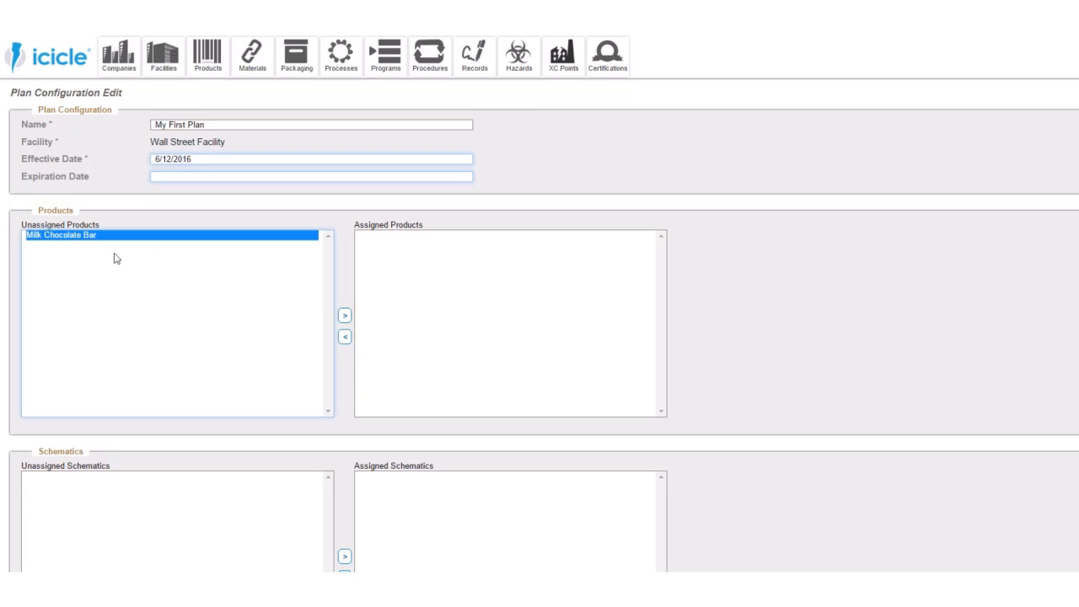
pyautogui.click(344, 317)
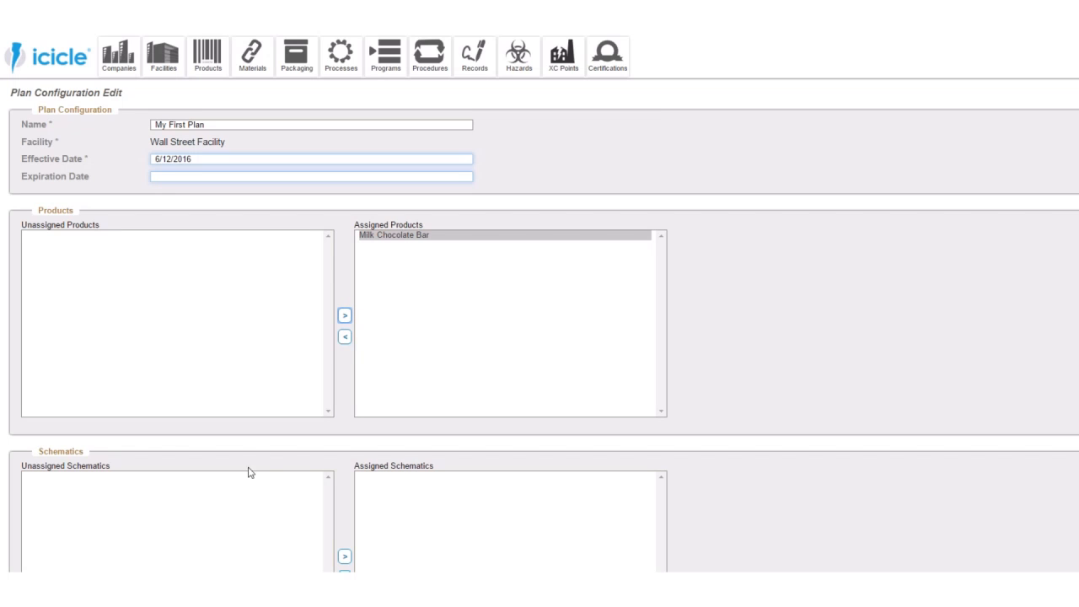
pyautogui.scroll(-3, 233, 502)
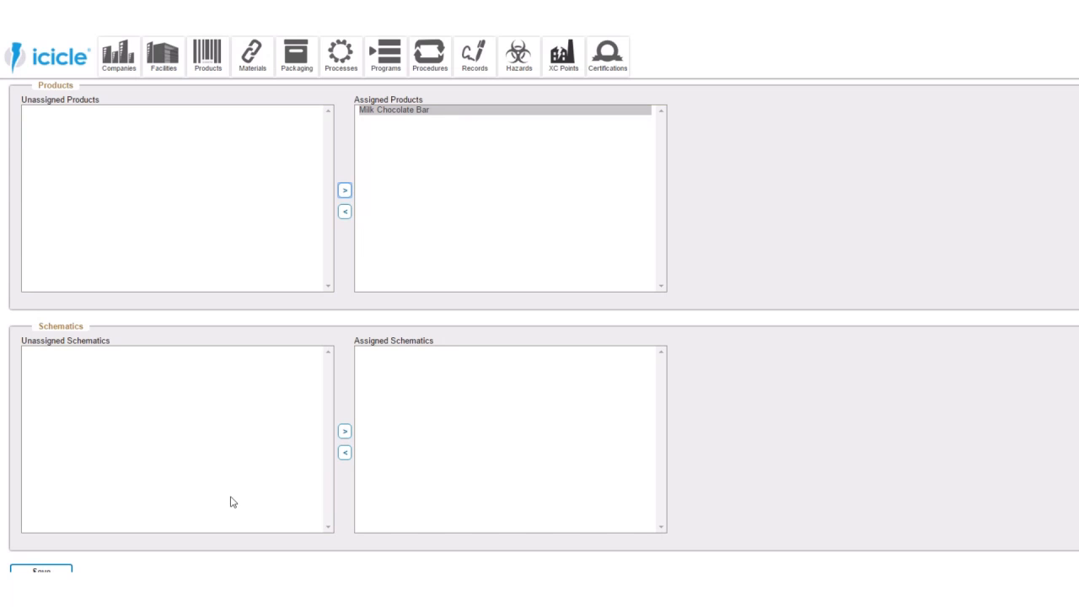
pyautogui.scroll(2, 232, 274)
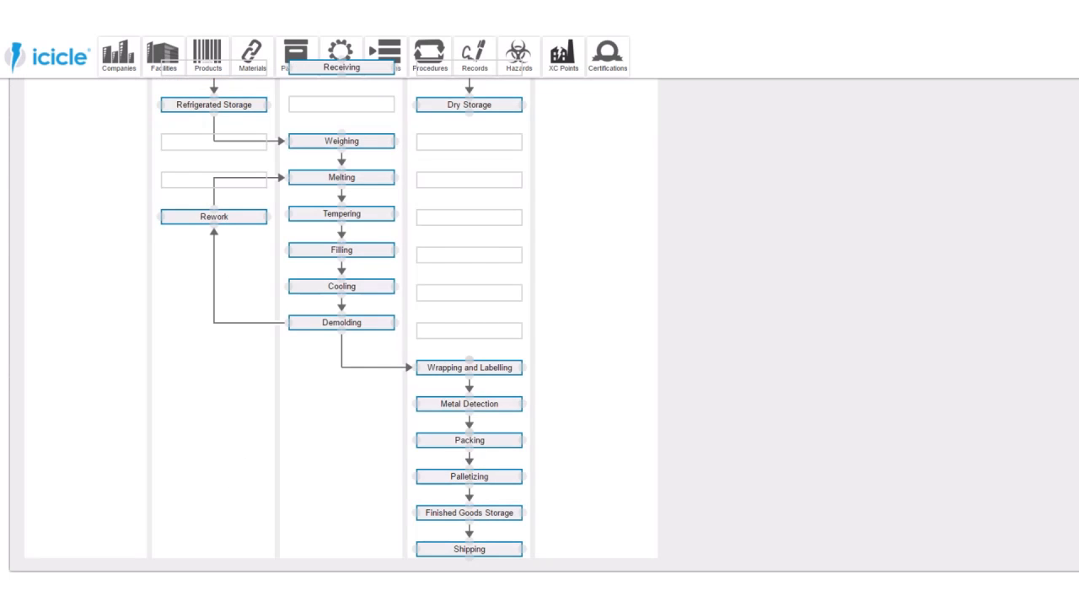
# - Upload hatcheryfloorplan.png as a new floor plan/schematic in the Wall Street Facility's details
pyautogui.moveTo(155, 52)
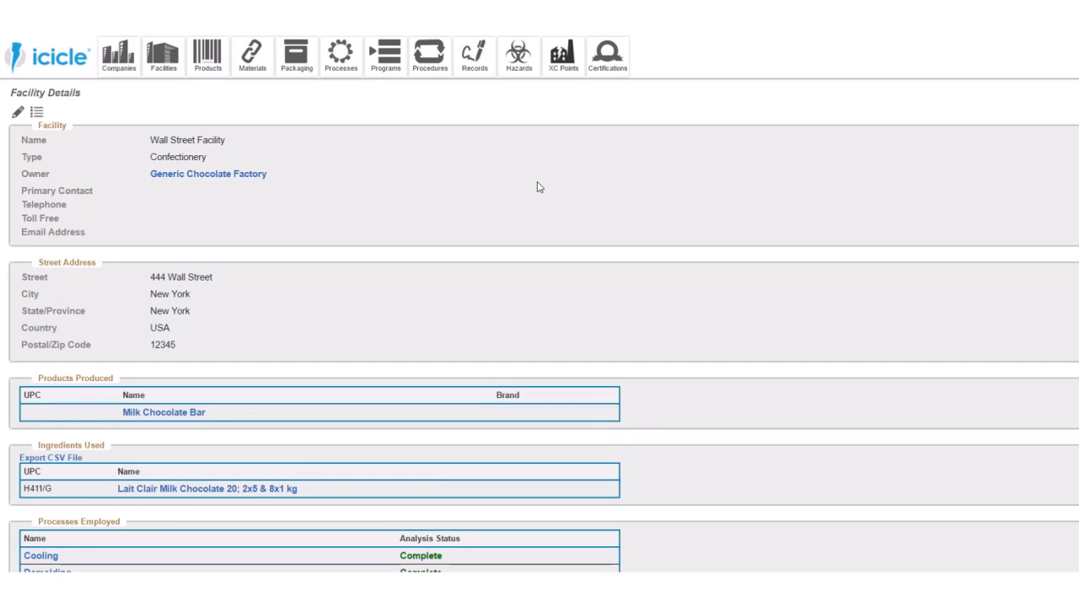
pyautogui.scroll(-10, 482, 260)
pyautogui.scroll(-5, 482, 261)
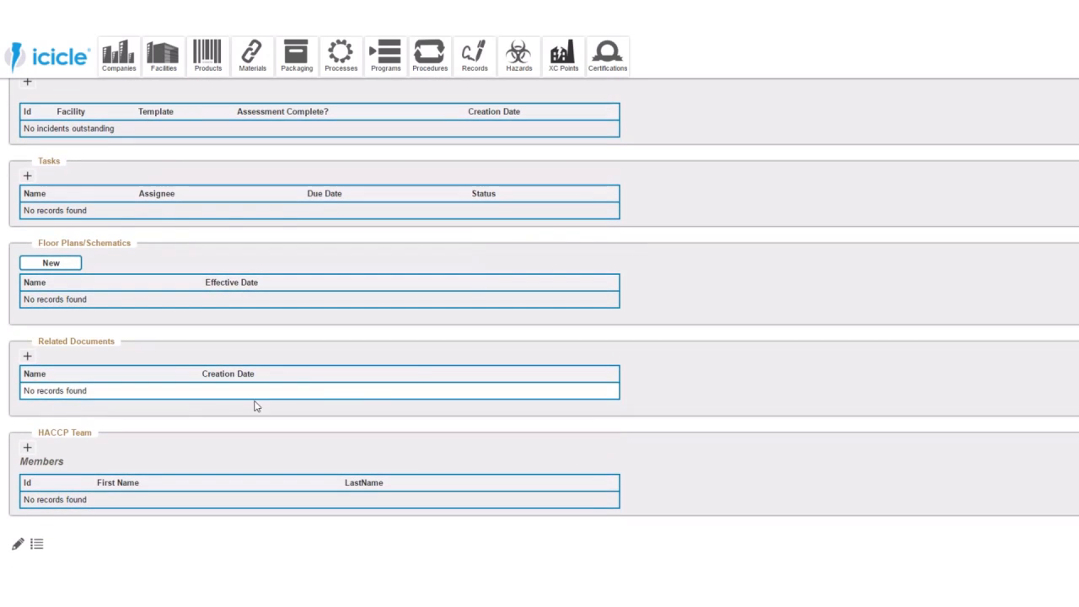
pyautogui.click(72, 266)
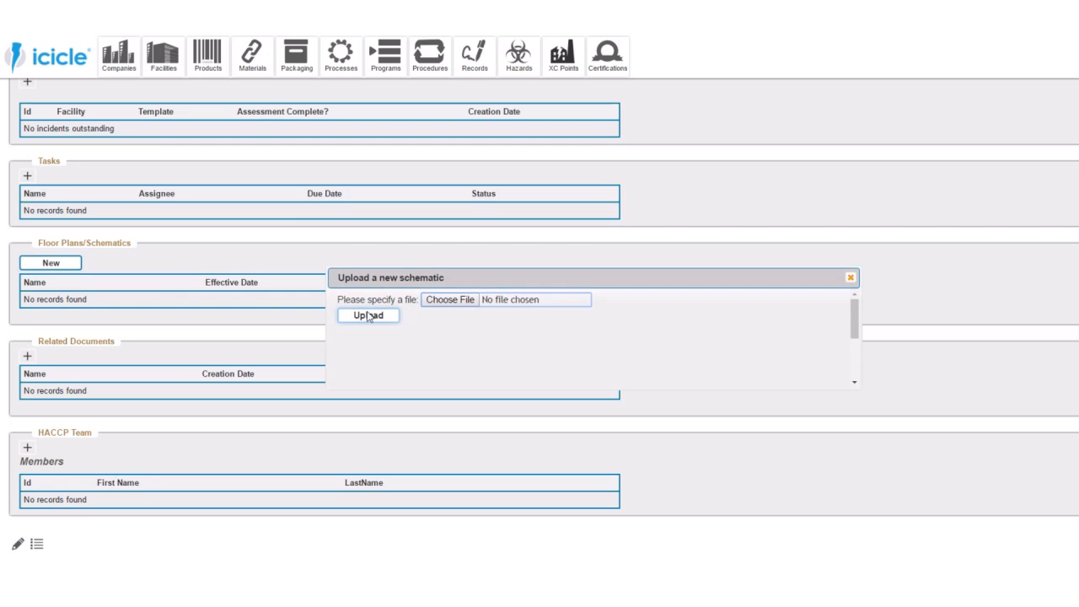
pyautogui.click(442, 299)
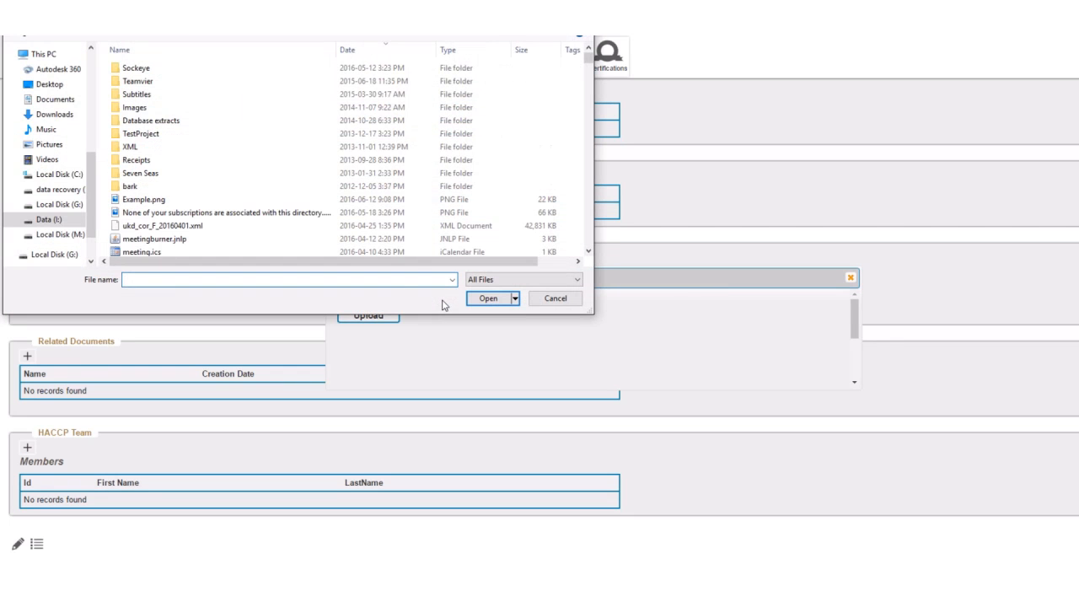
pyautogui.scroll(-2, 211, 204)
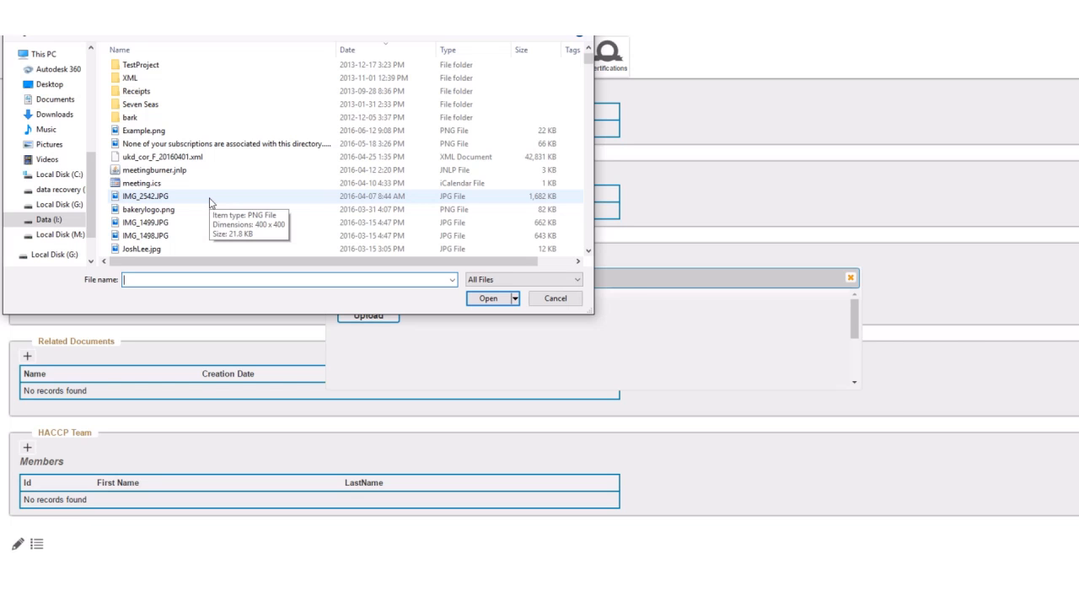
pyautogui.scroll(-1, 211, 203)
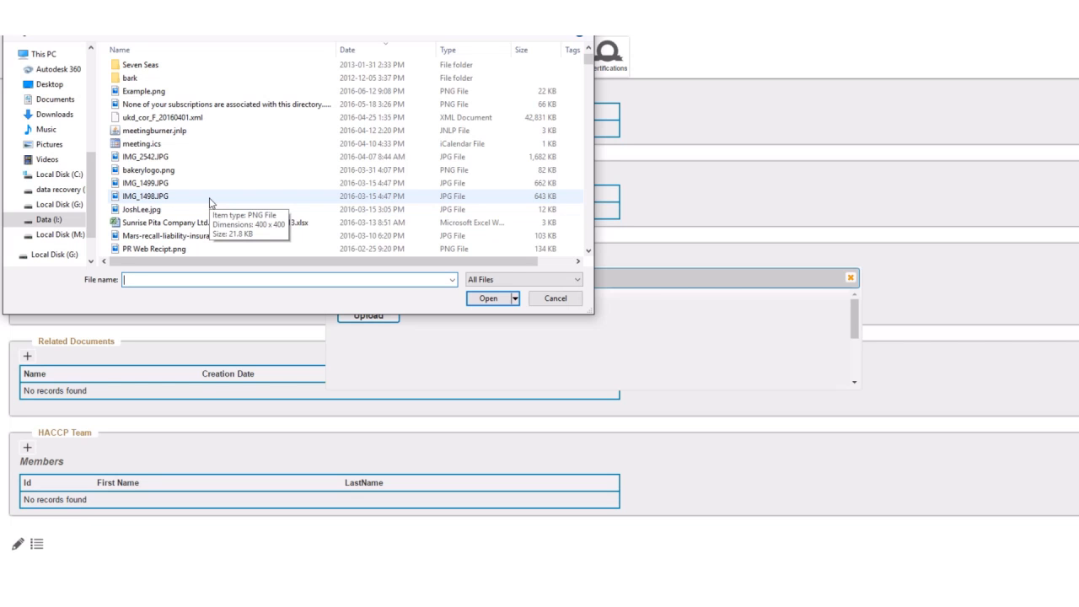
pyautogui.scroll(-1, 211, 202)
pyautogui.scroll(-1, 211, 202)
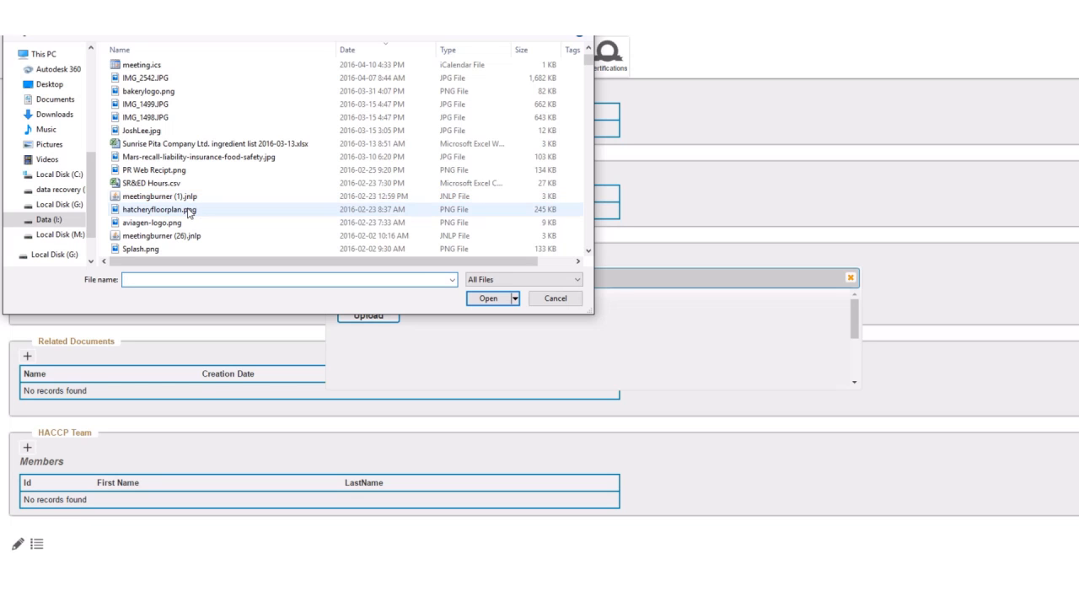
pyautogui.doubleClick(187, 210)
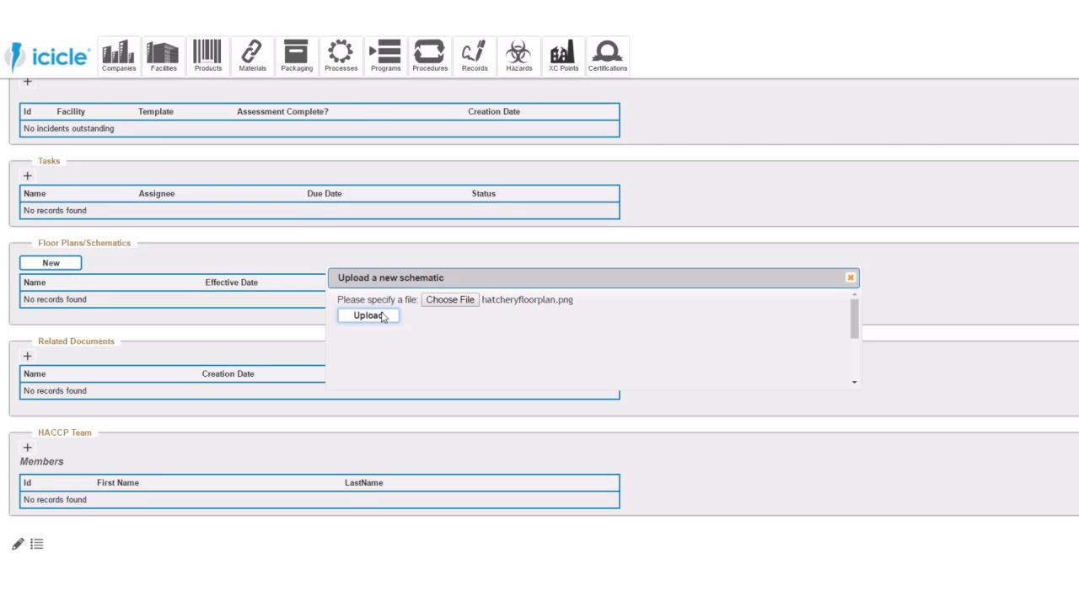
pyautogui.click(369, 316)
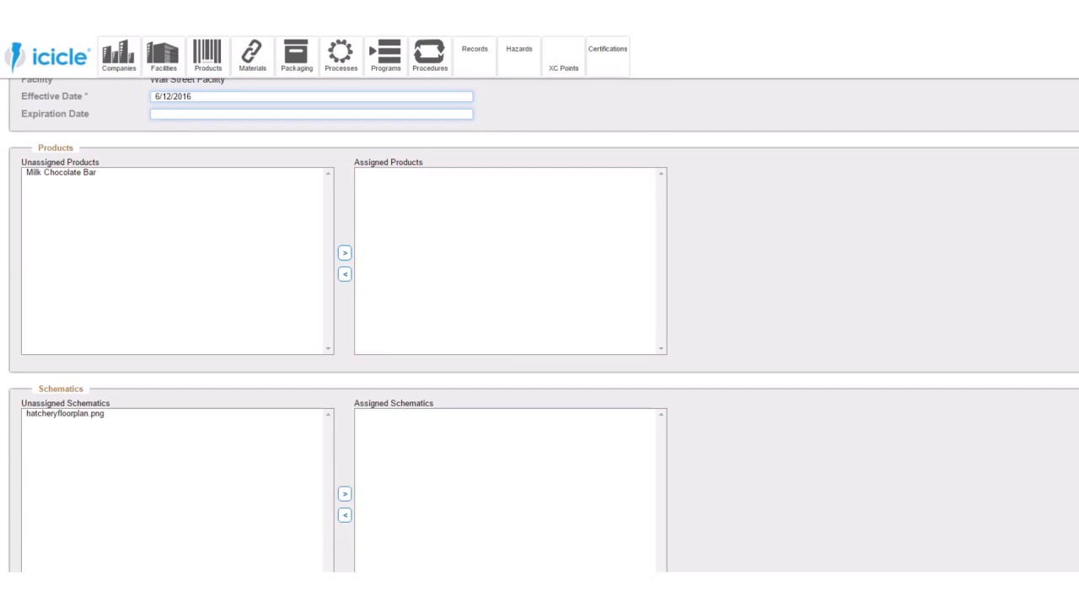
# - Assign the Milk Chocolate Bar product and the hatcheryfloorplan.png schematic to My First Plan, and save the plan
pyautogui.click(84, 184)
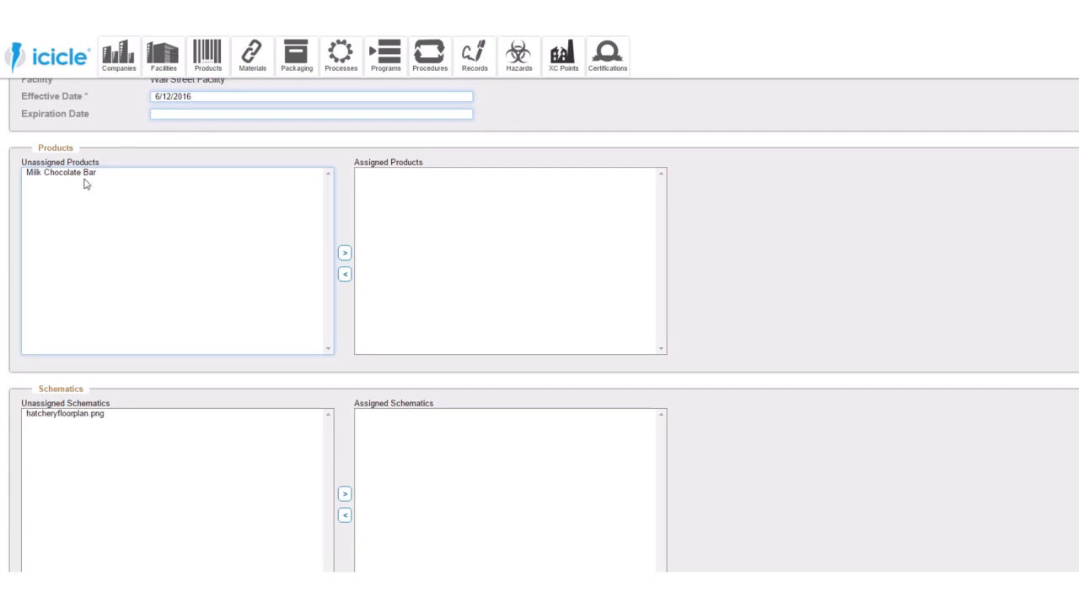
pyautogui.click(82, 175)
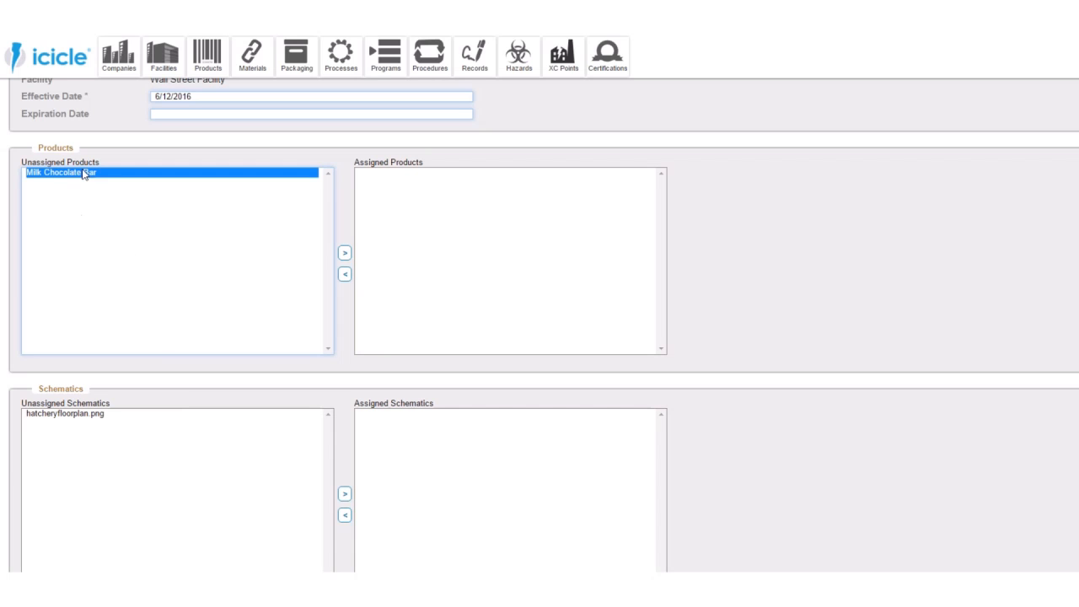
pyautogui.click(345, 254)
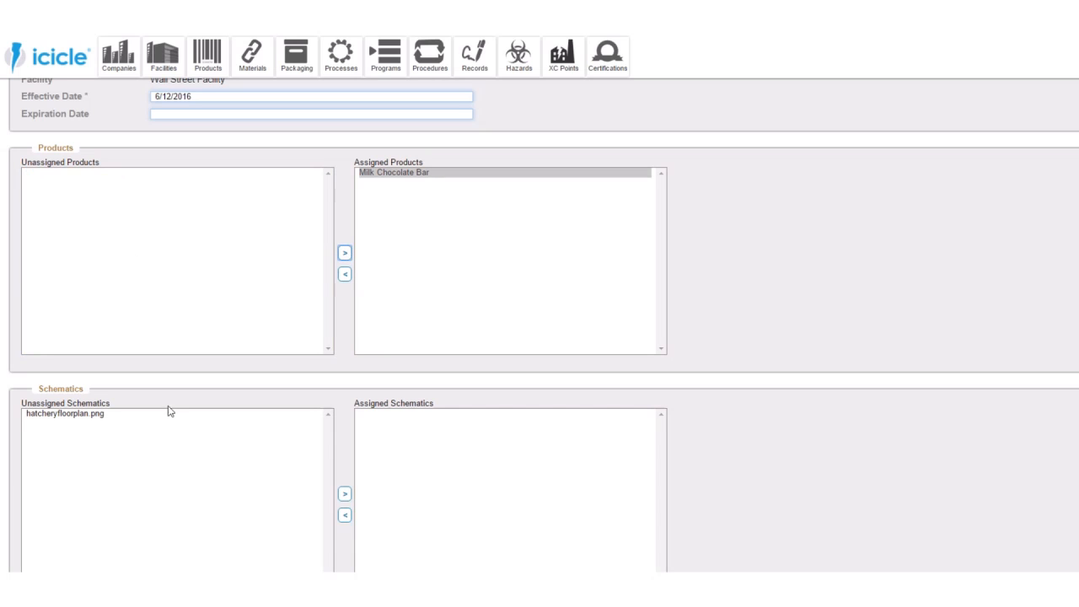
pyautogui.click(106, 414)
pyautogui.click(344, 494)
pyautogui.scroll(2, 278, 274)
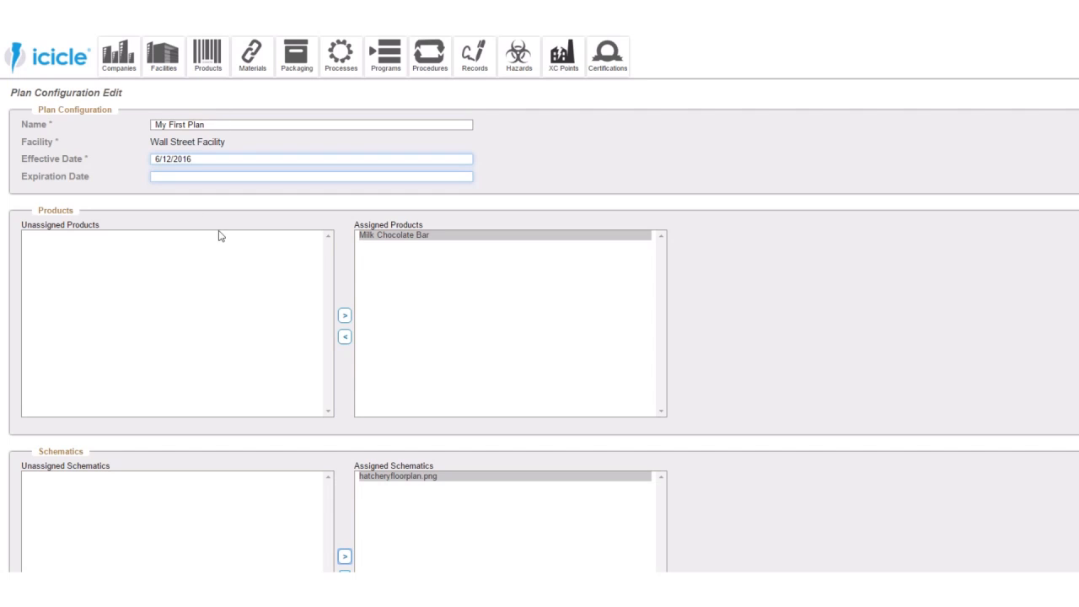
pyautogui.scroll(-5, 215, 337)
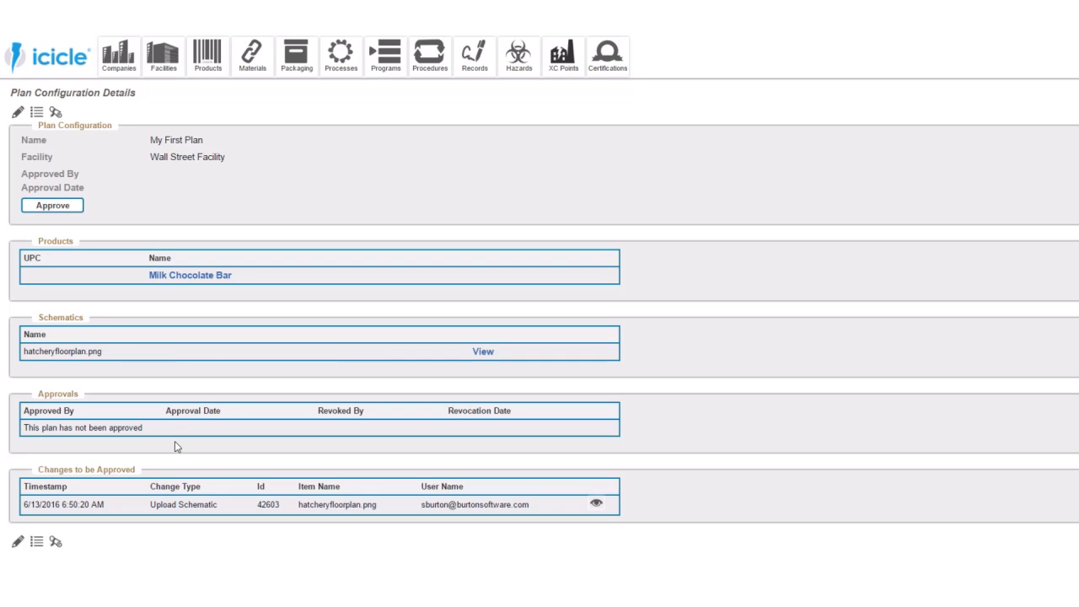
# - Generate the HACCP plan PDF for My First Plan and review its cover page and product description form
pyautogui.moveTo(272, 278); pyautogui.dragTo(151, 280)
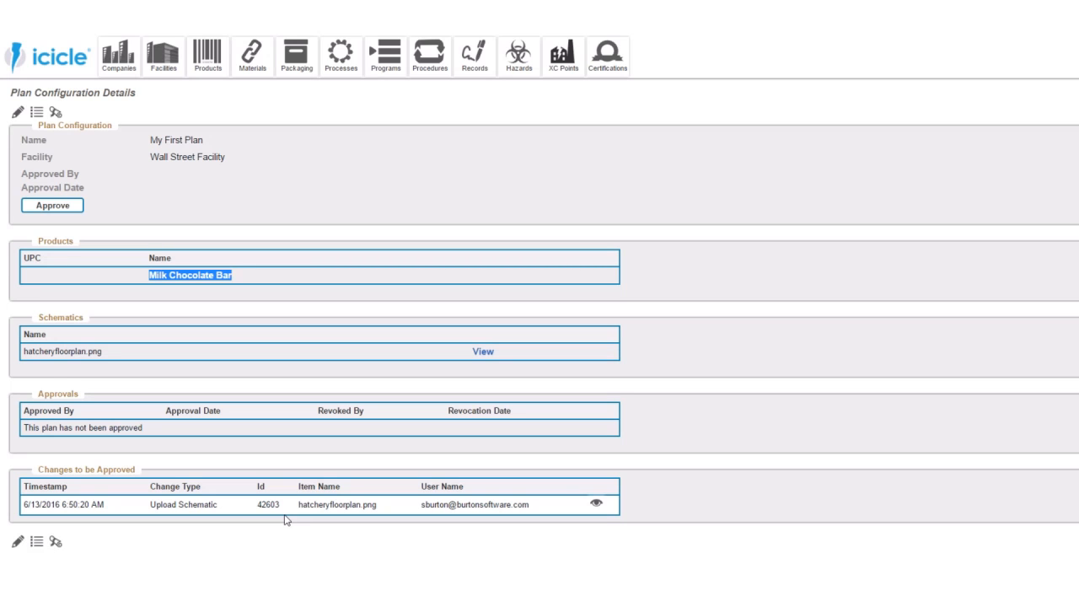
pyautogui.click(57, 543)
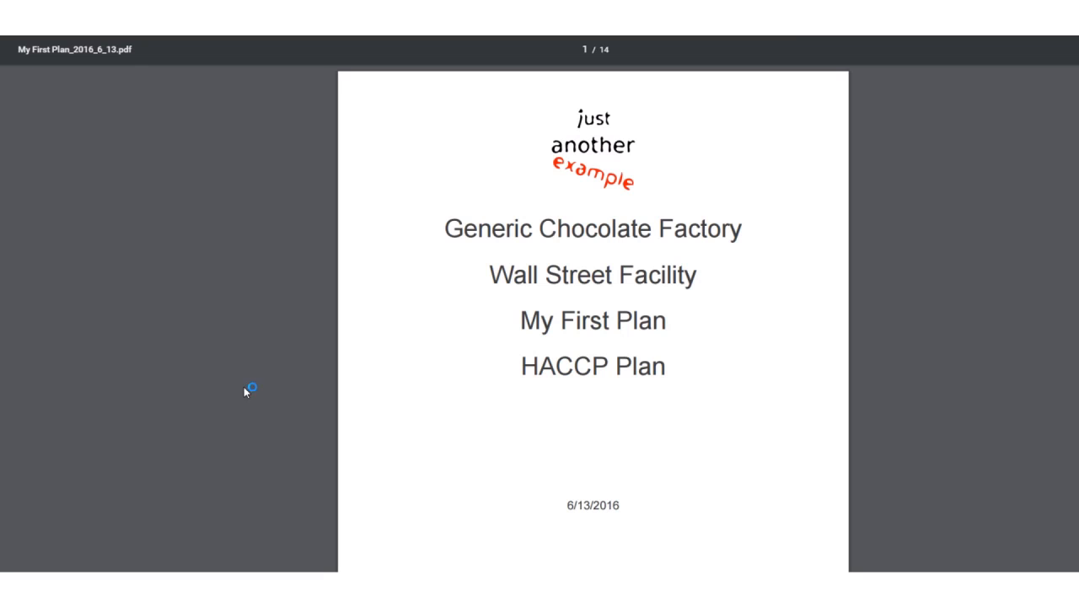
pyautogui.scroll(-10, 371, 436)
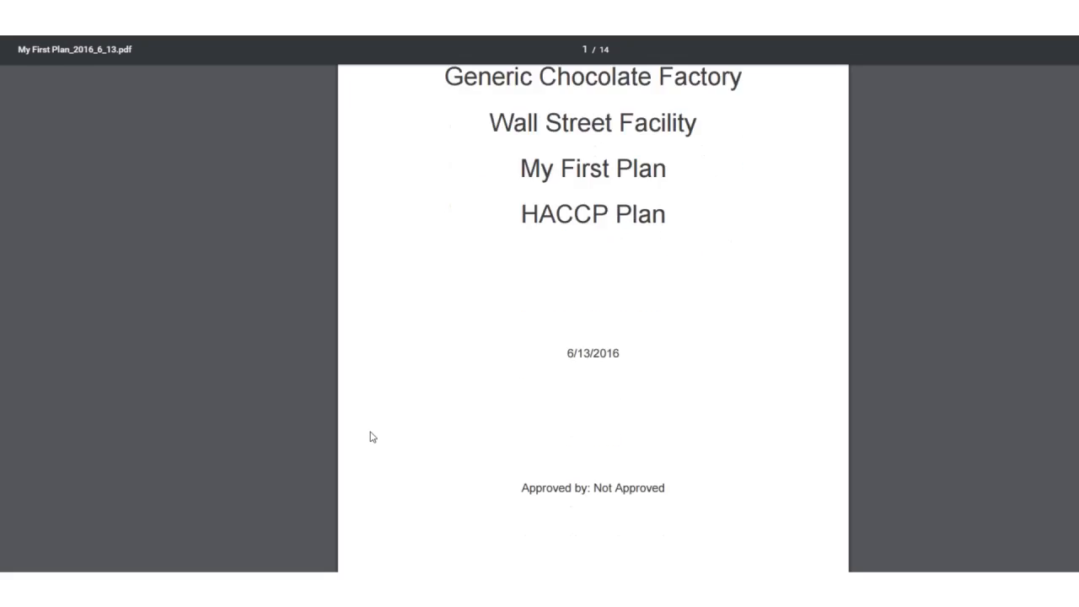
pyautogui.scroll(-2, 372, 436)
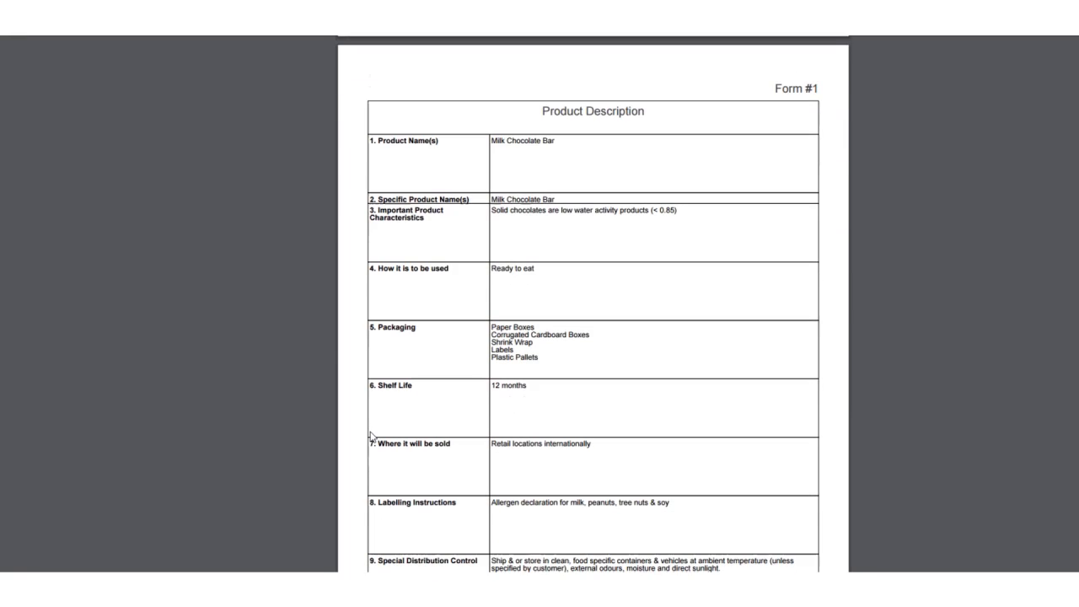
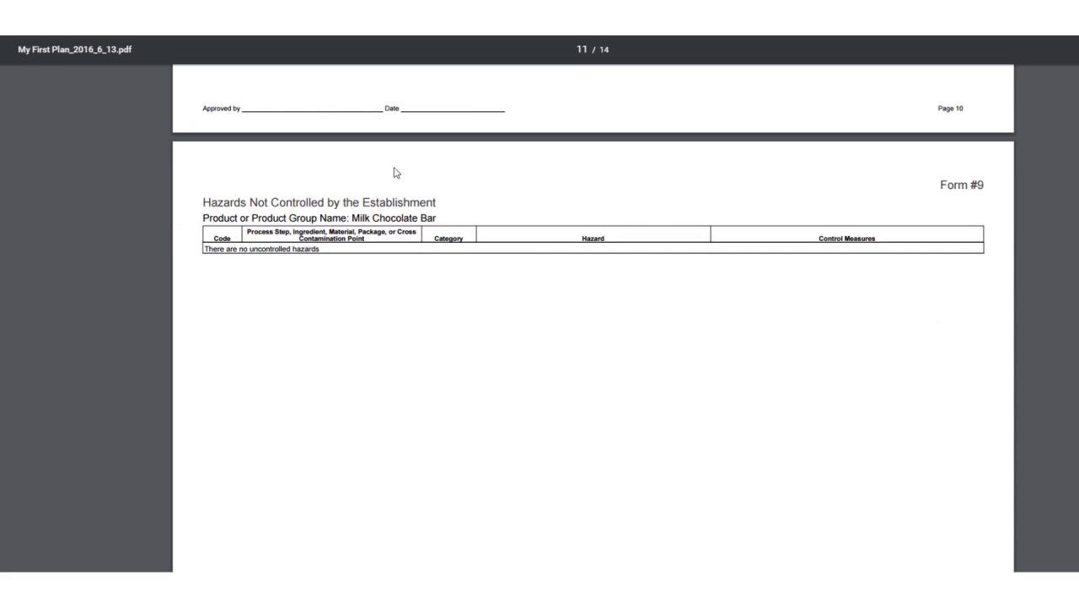
# - Review the plan PDF's remaining forms, from uncontrolled hazards and critical control points to the change log, and return to the plan's details
pyautogui.scroll(-4, 514, 387)
pyautogui.scroll(-3, 513, 387)
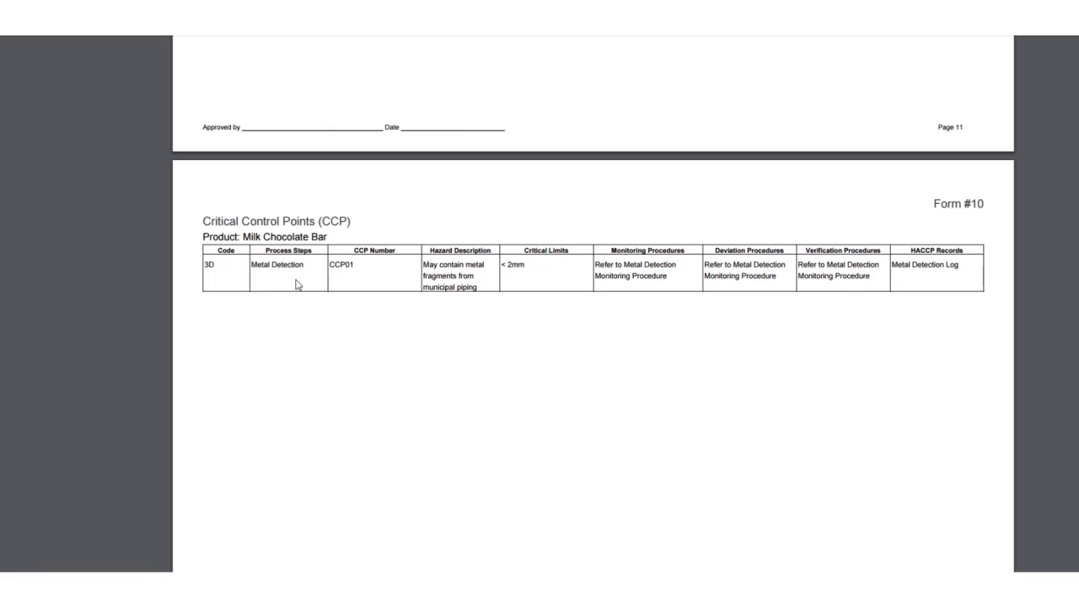
pyautogui.scroll(-3, 393, 380)
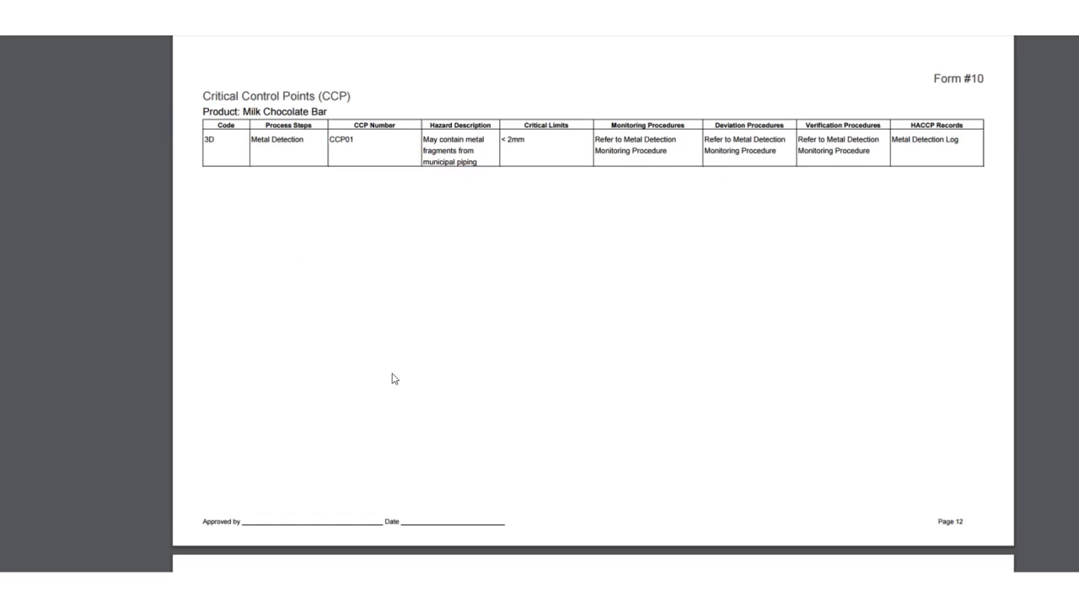
pyautogui.scroll(-4, 393, 380)
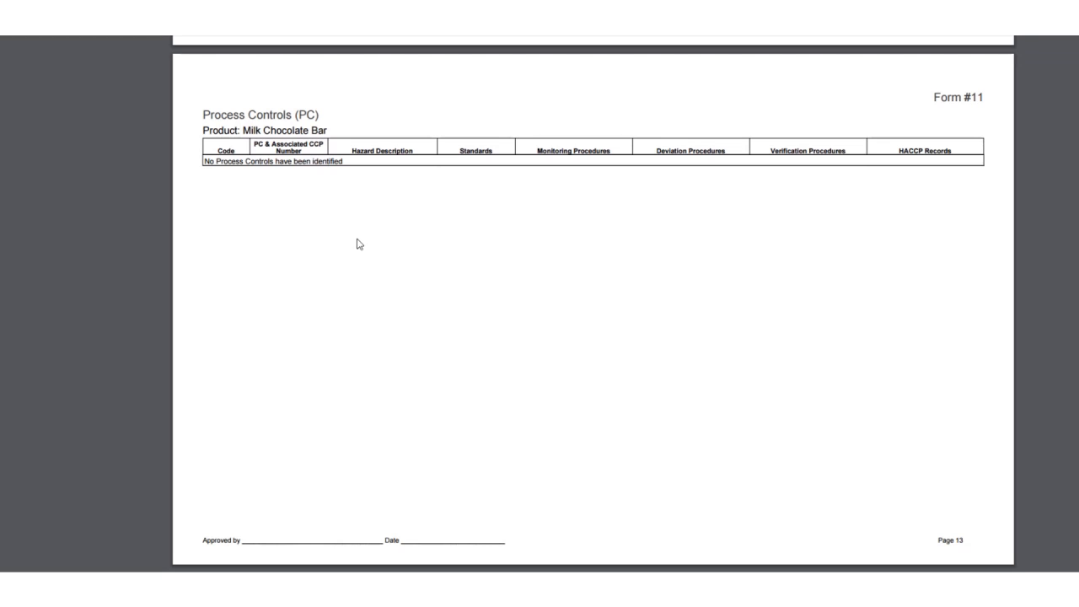
pyautogui.scroll(-4, 359, 245)
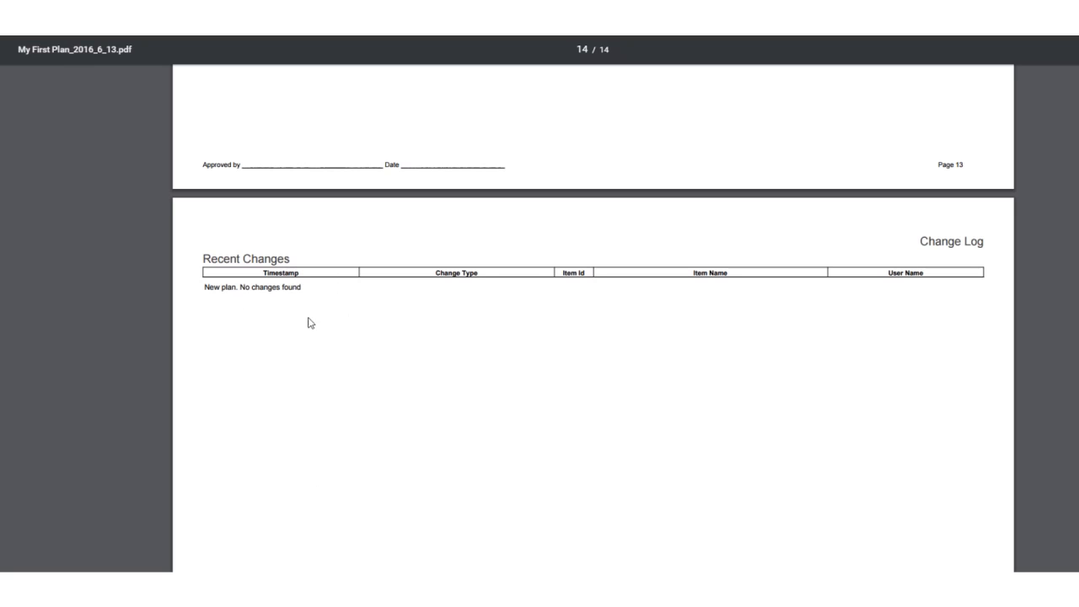
pyautogui.scroll(-2, 316, 327)
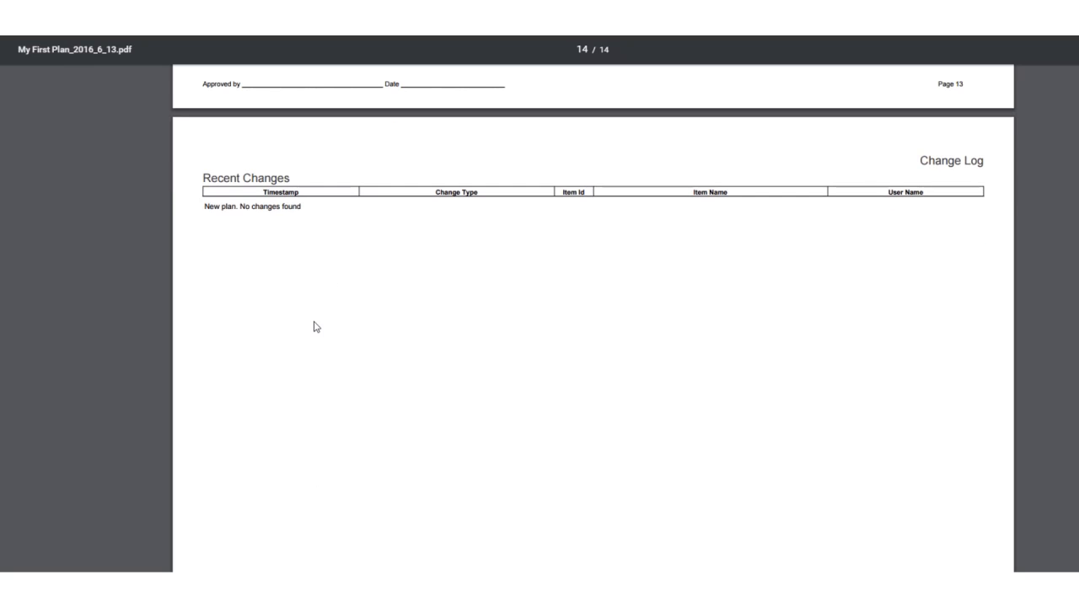
pyautogui.scroll(15, 317, 328)
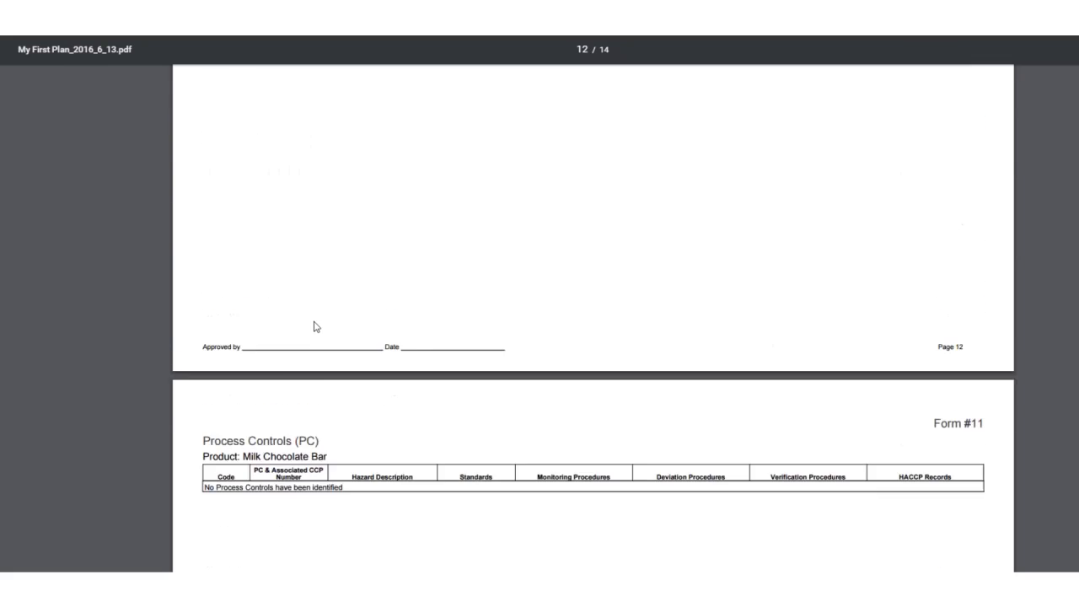
pyautogui.scroll(15, 316, 327)
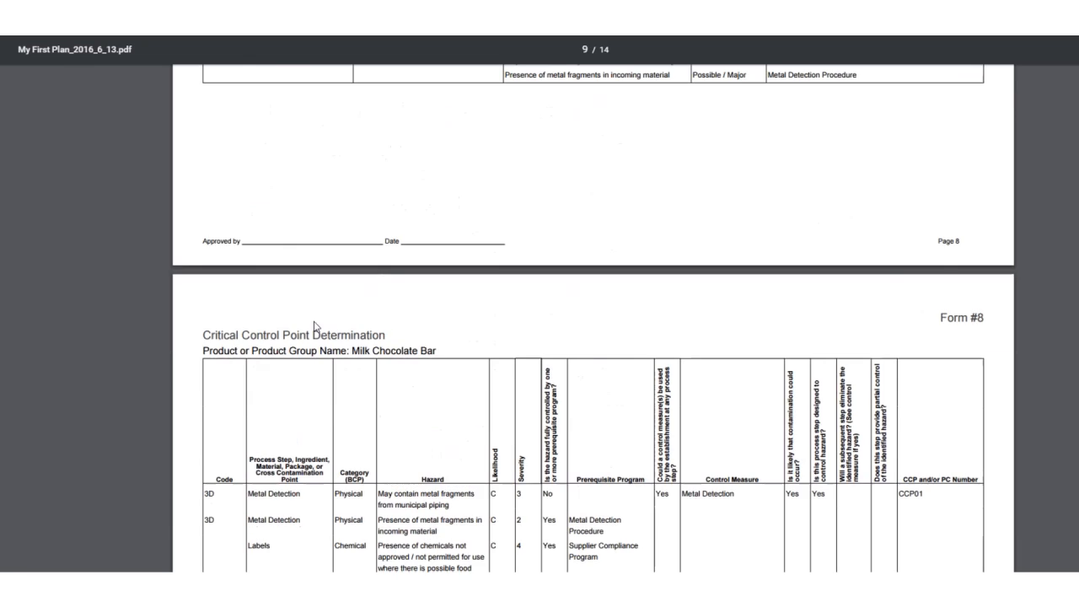
pyautogui.scroll(10, 316, 327)
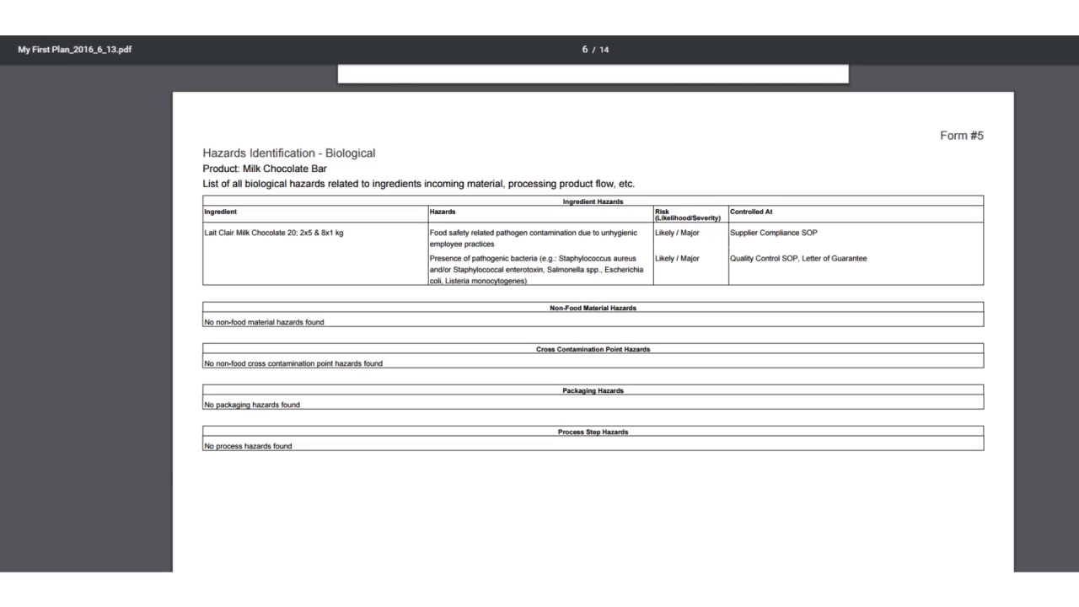
pyautogui.click(101, 15)
pyautogui.click(350, 190)
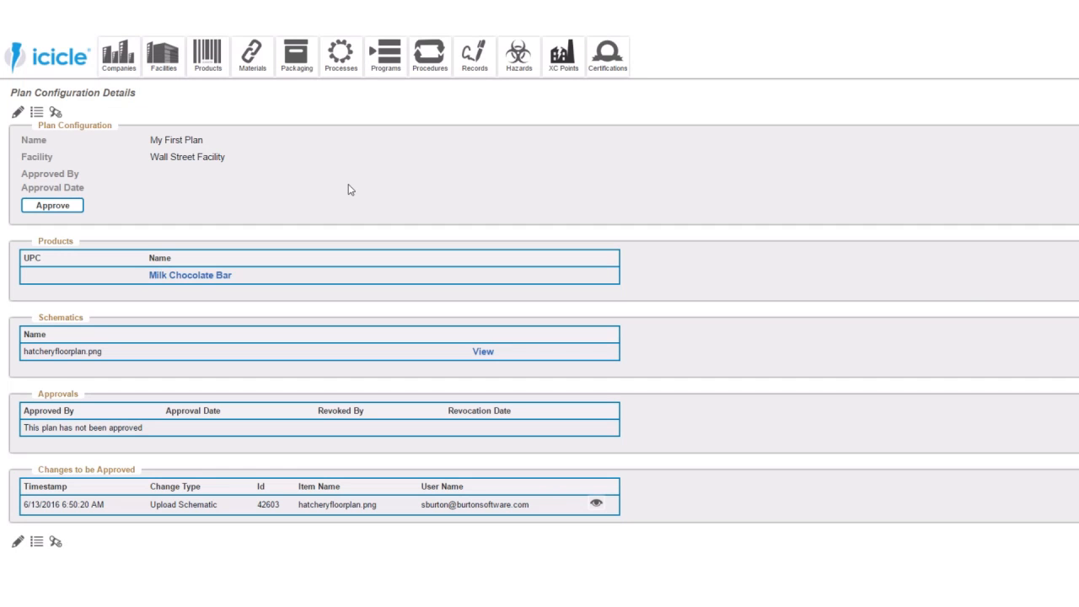
# - Clone the Milk Chocolate Bar product under the name Dark Chocolate Bar
pyautogui.moveTo(208, 64)
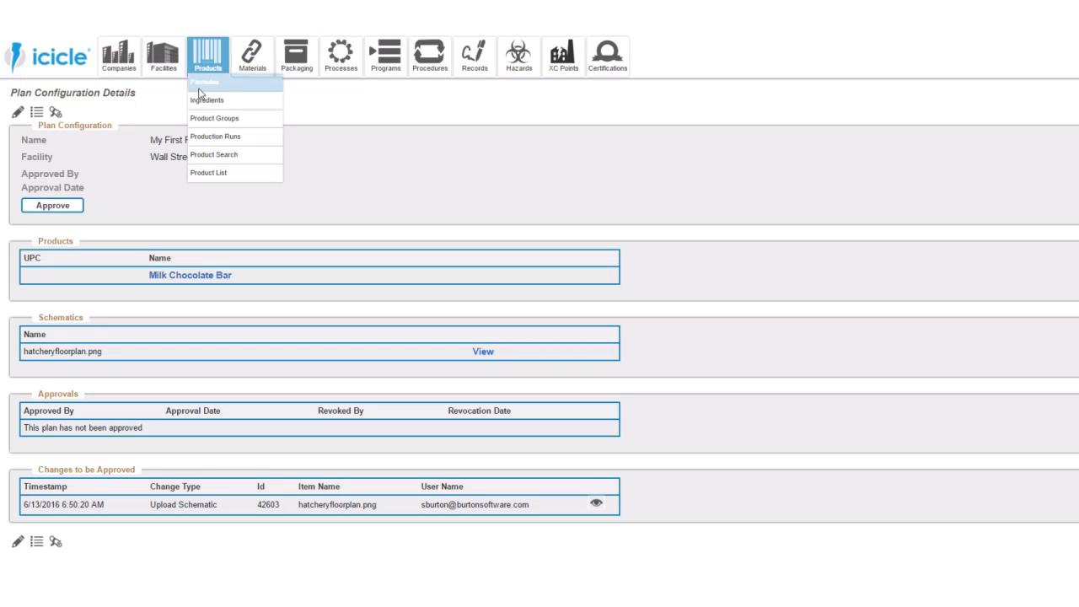
pyautogui.click(208, 175)
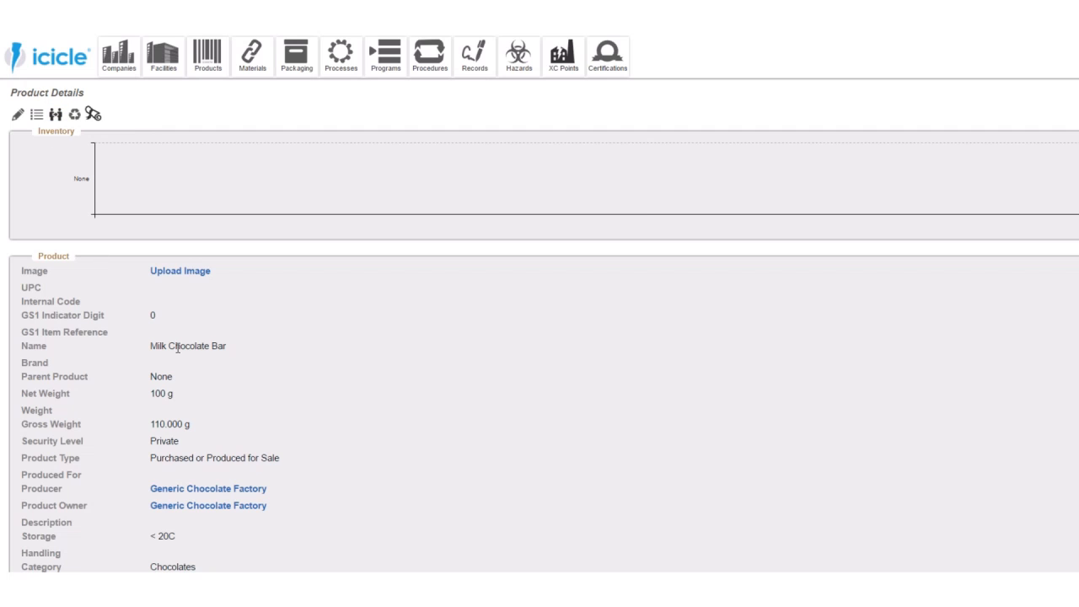
pyautogui.click(56, 116)
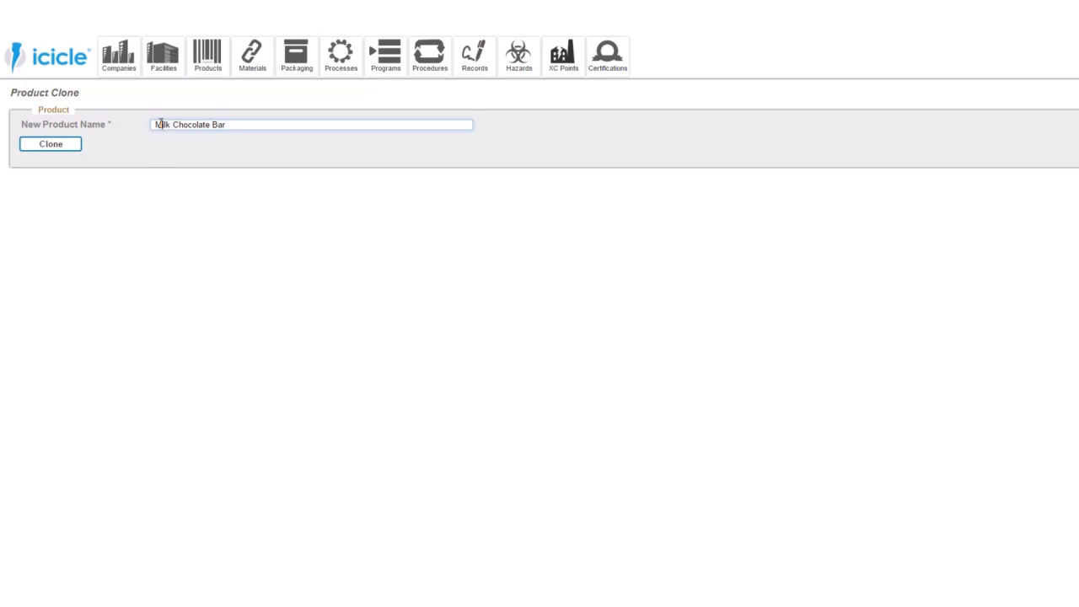
pyautogui.doubleClick(162, 124)
pyautogui.write('Dark Chocolate Bar')
pyautogui.click(80, 149)
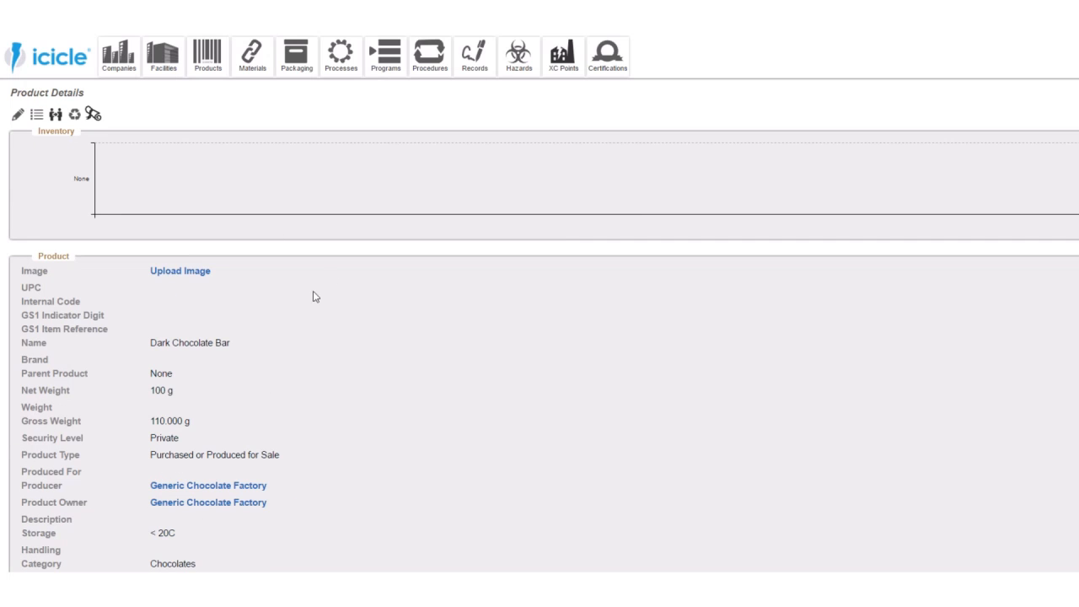
# - Remove the Lait Clair Milk Chocolate 20; 2x5 & 8x1 kg ingredient from the Dark Chocolate Bar Formula
pyautogui.scroll(-3, 315, 296)
pyautogui.scroll(-7, 293, 305)
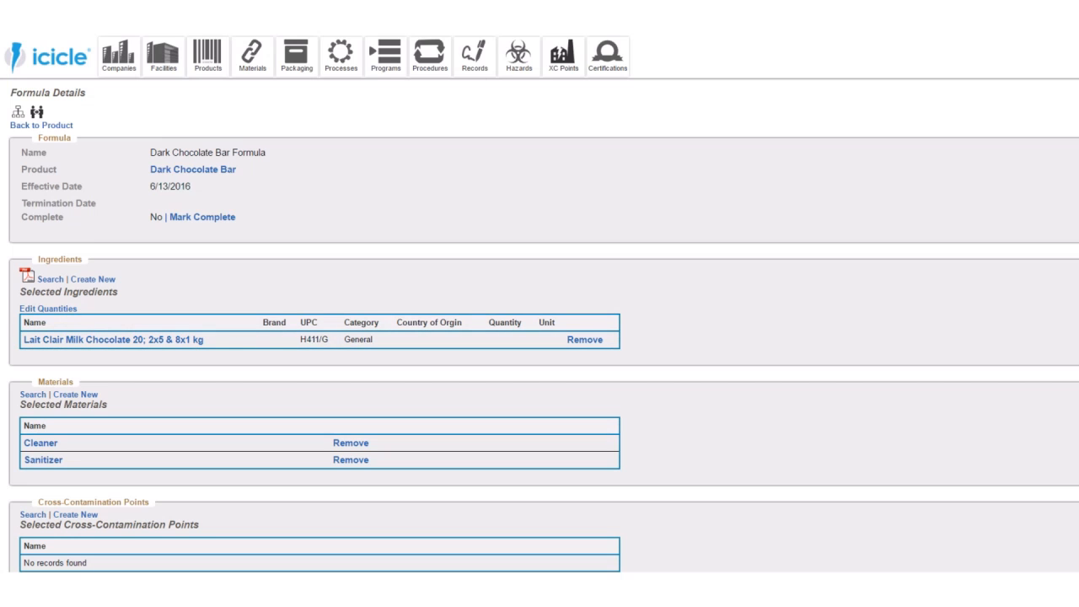
pyautogui.moveTo(207, 339); pyautogui.dragTo(148, 341)
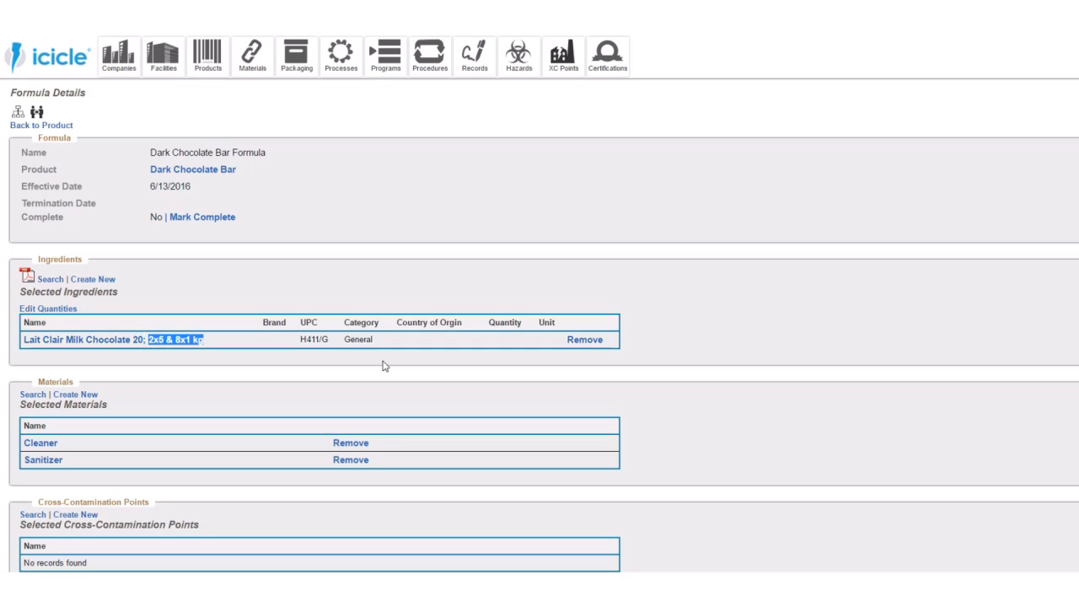
pyautogui.click(585, 341)
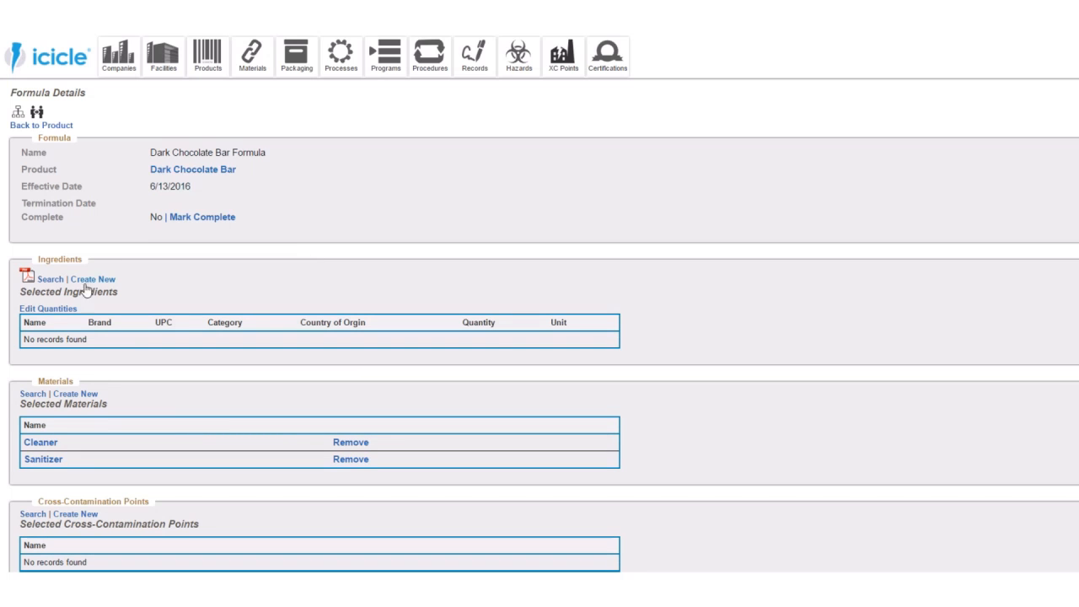
# - Search for ingredients named 2x5 & 8x1 kg with the scope set to All Available
pyautogui.click(49, 280)
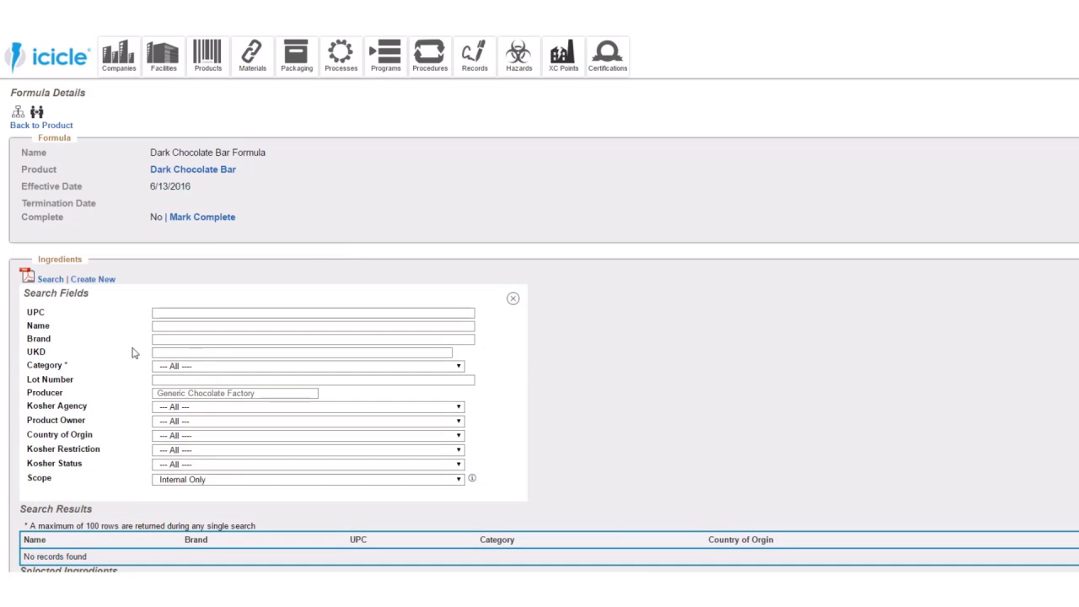
pyautogui.click(169, 327)
pyautogui.write('2x5 & 8x1 kg')
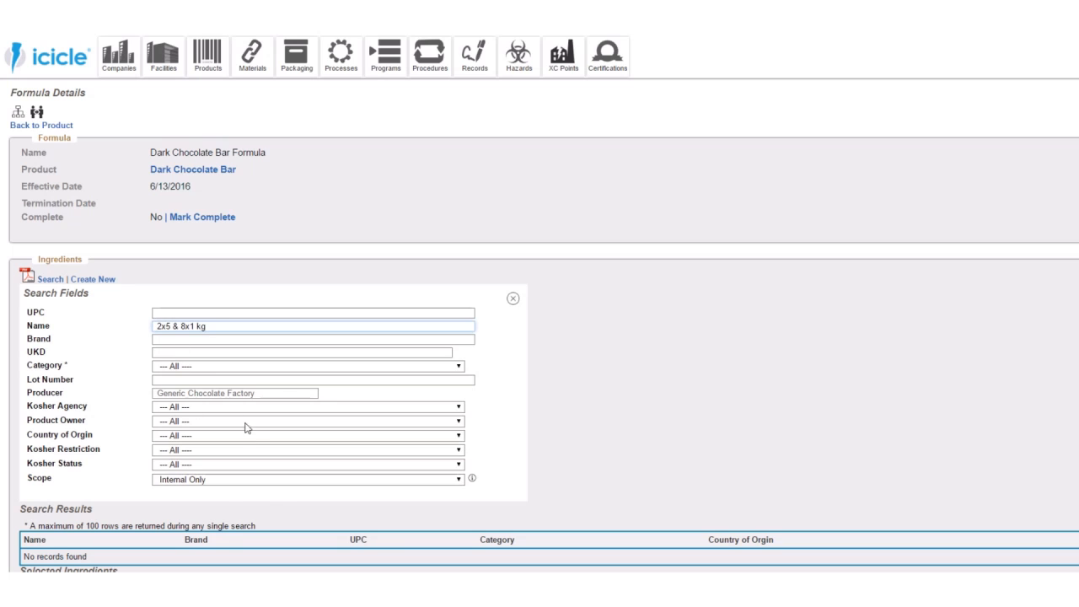
pyautogui.press('Return')
pyautogui.click(210, 480)
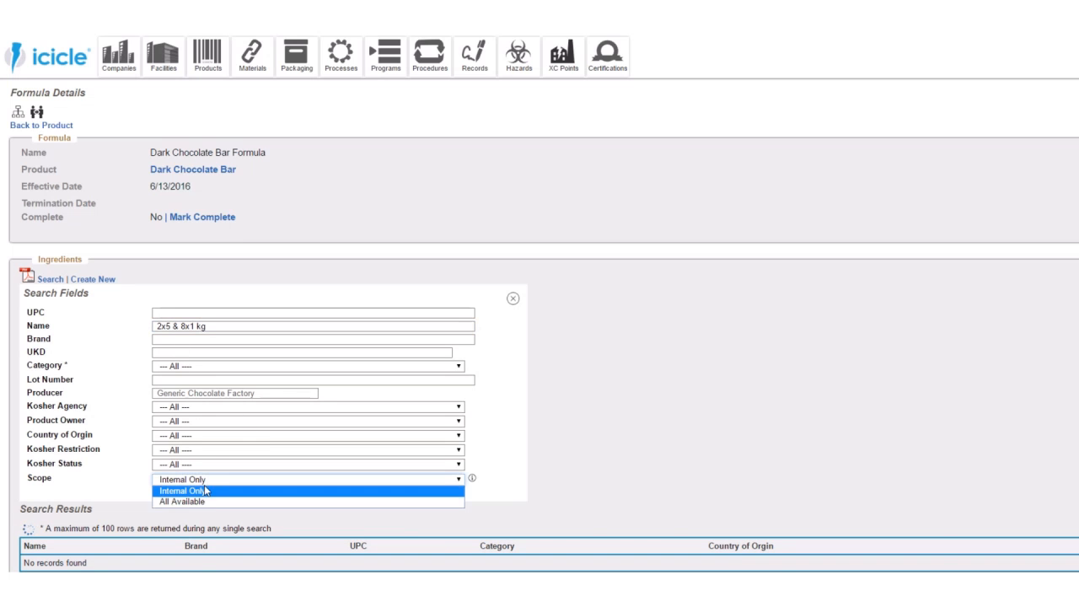
pyautogui.click(204, 504)
pyautogui.scroll(-3, 82, 463)
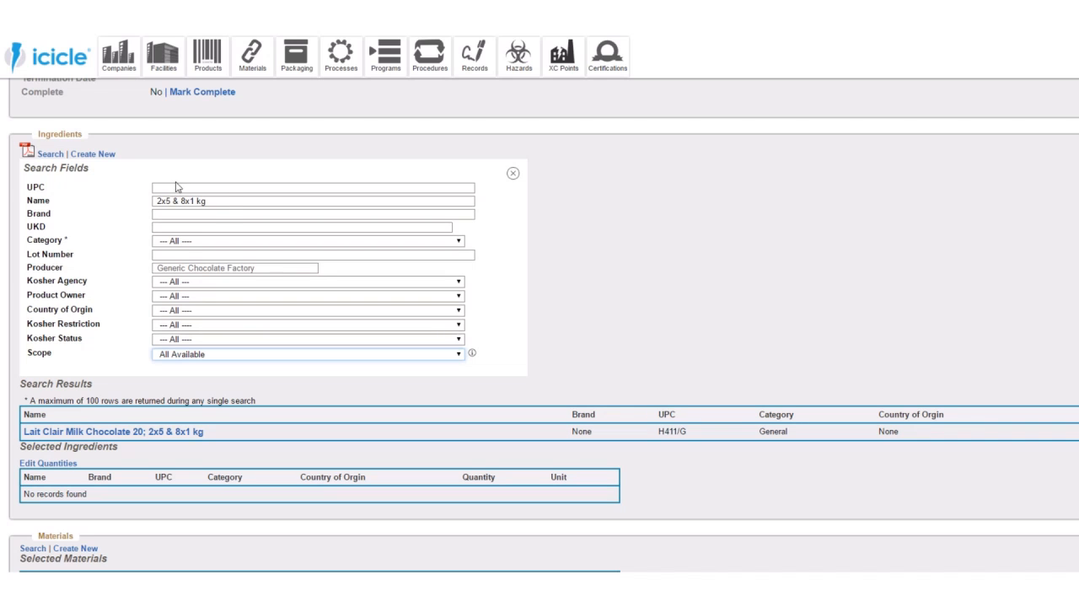
# - Search for Dark Chocolate, add the Belcolade Dark Chocolate from Belgium to the formula's ingredients, and close the search fields
pyautogui.moveTo(211, 301); pyautogui.dragTo(195, 205)
pyautogui.click(195, 205)
pyautogui.hotkey('ctrl', 'a')
pyautogui.write('Dar ')
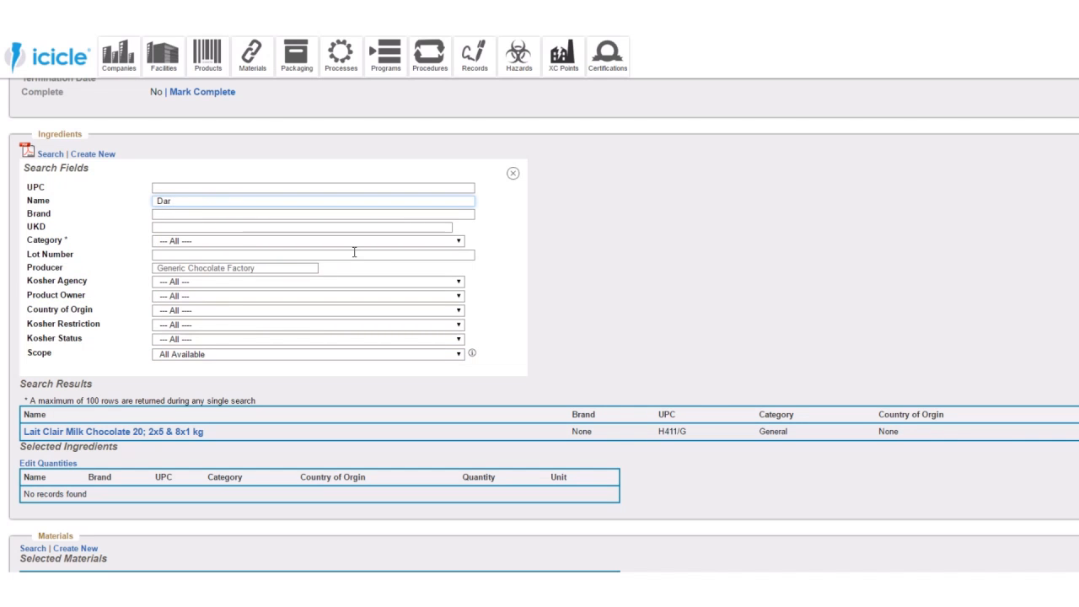
pyautogui.write(' Chocolate')
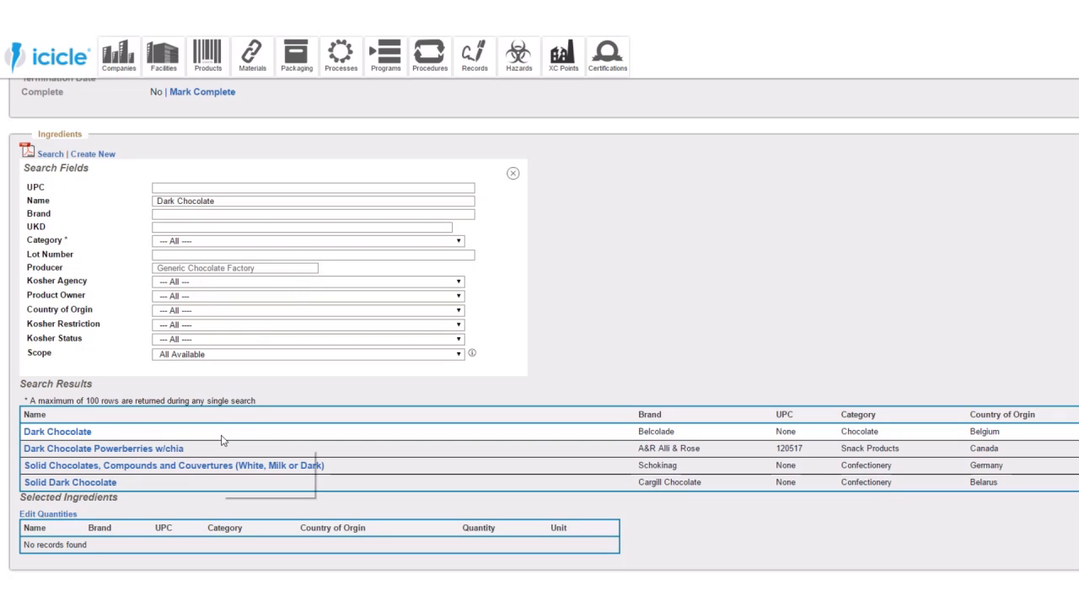
pyautogui.moveTo(223, 439)
pyautogui.click(1078, 431)
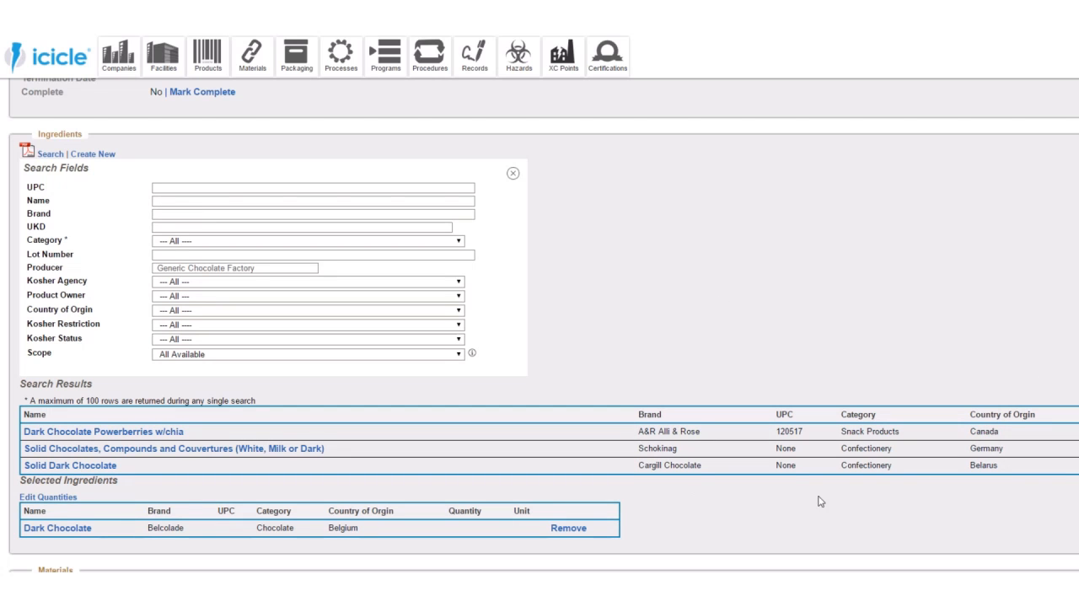
pyautogui.scroll(-1, 494, 381)
pyautogui.scroll(1, 497, 371)
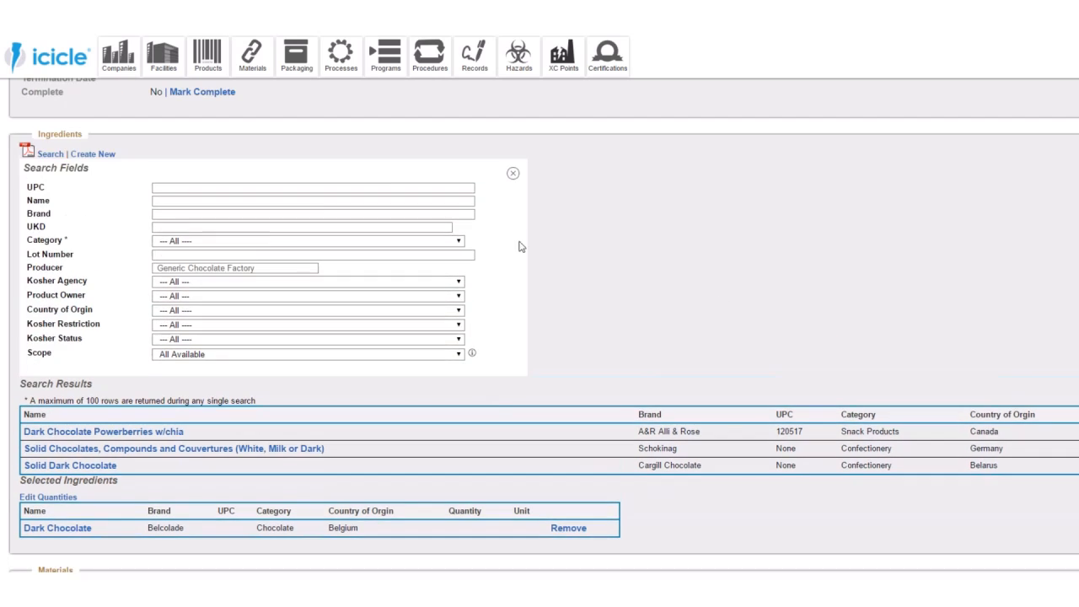
pyautogui.click(509, 173)
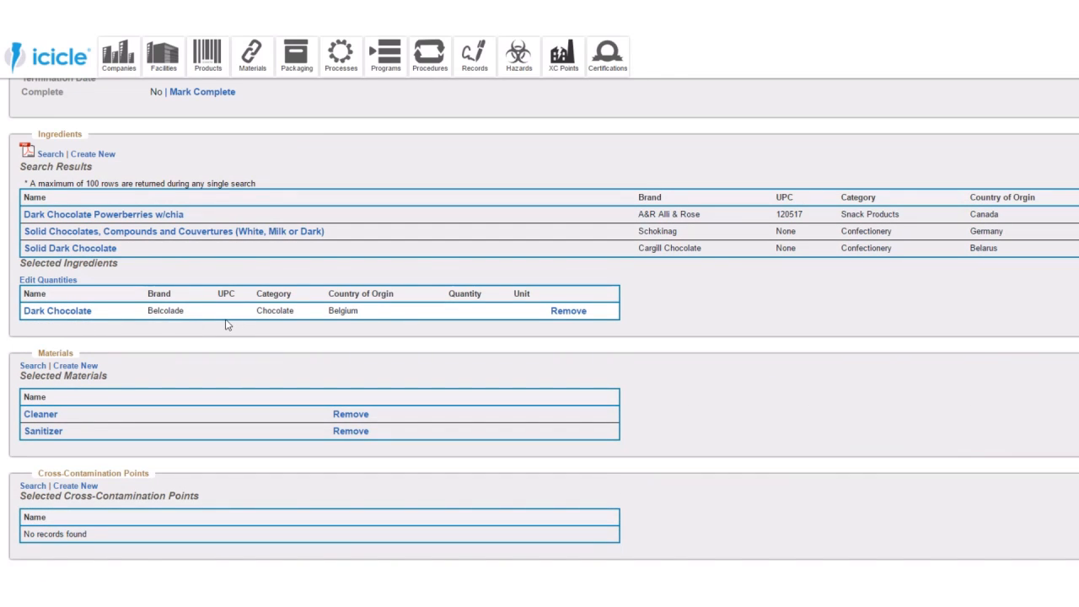
pyautogui.scroll(2, 228, 322)
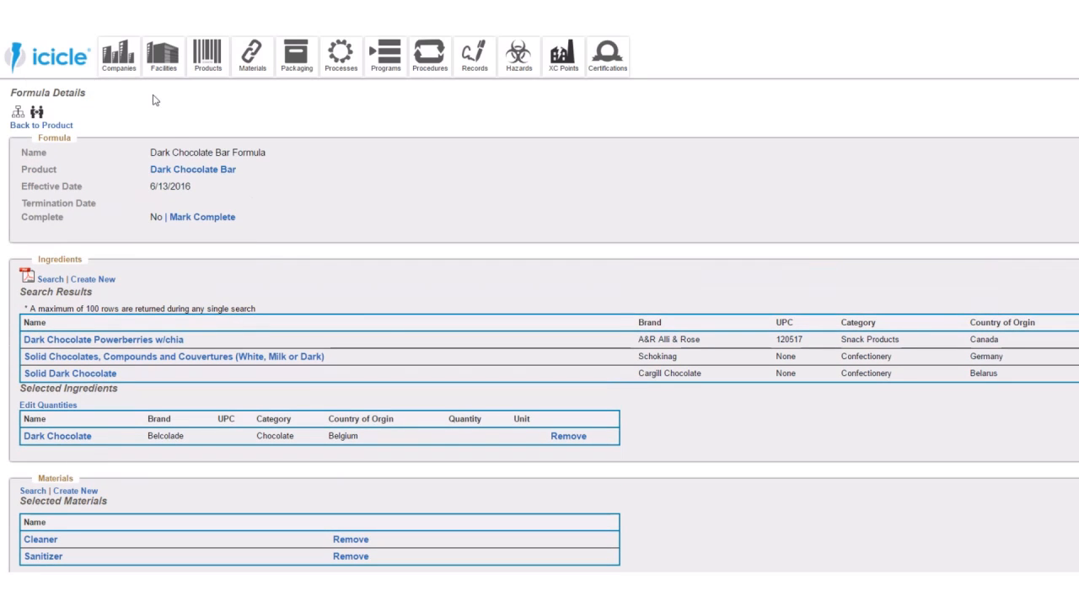
pyautogui.moveTo(163, 57)
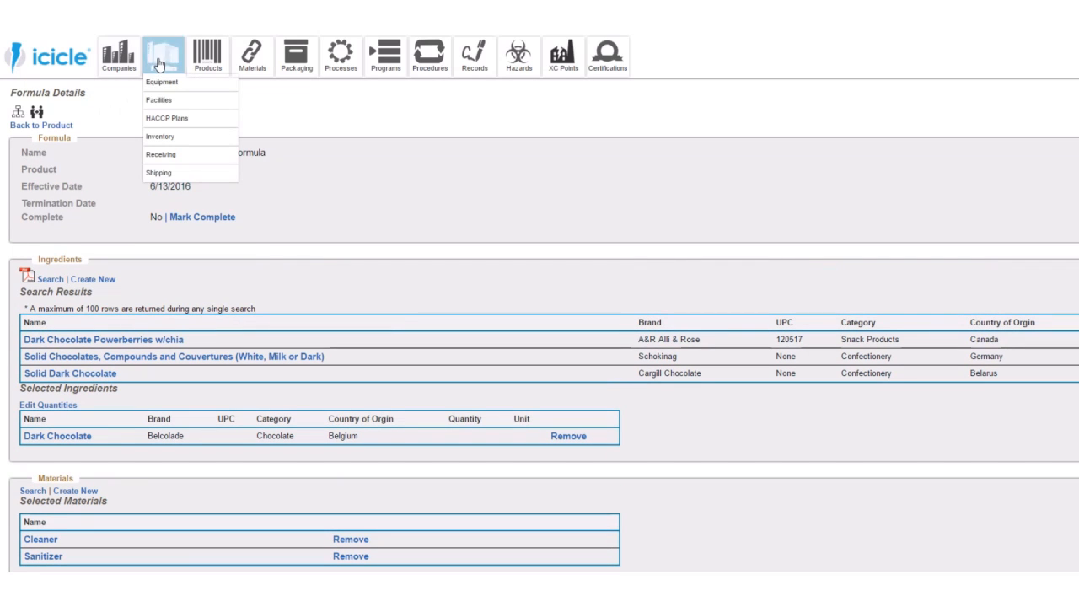
pyautogui.click(163, 122)
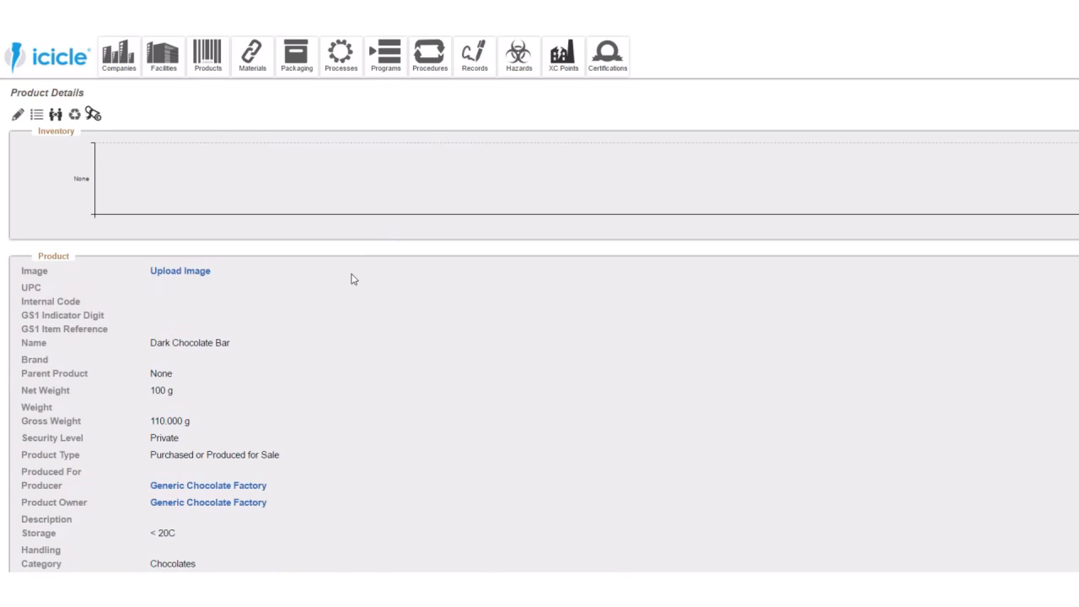
# - Add the Wall Street Facility as a production facility in the Dark Chocolate Bar's product details
pyautogui.scroll(-6, 354, 278)
pyautogui.scroll(-6, 354, 279)
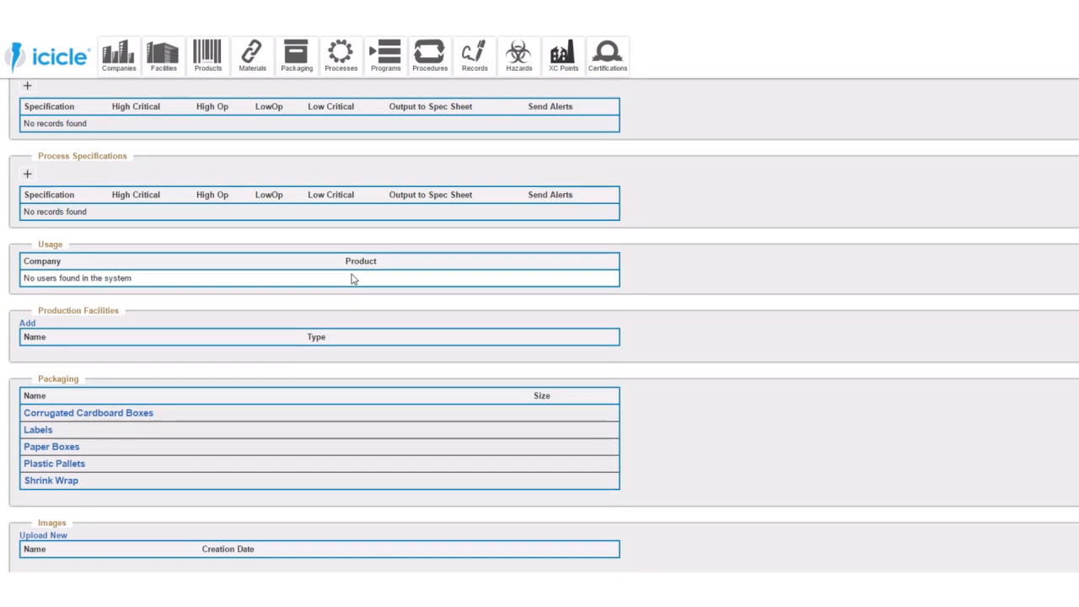
pyautogui.scroll(-3, 354, 279)
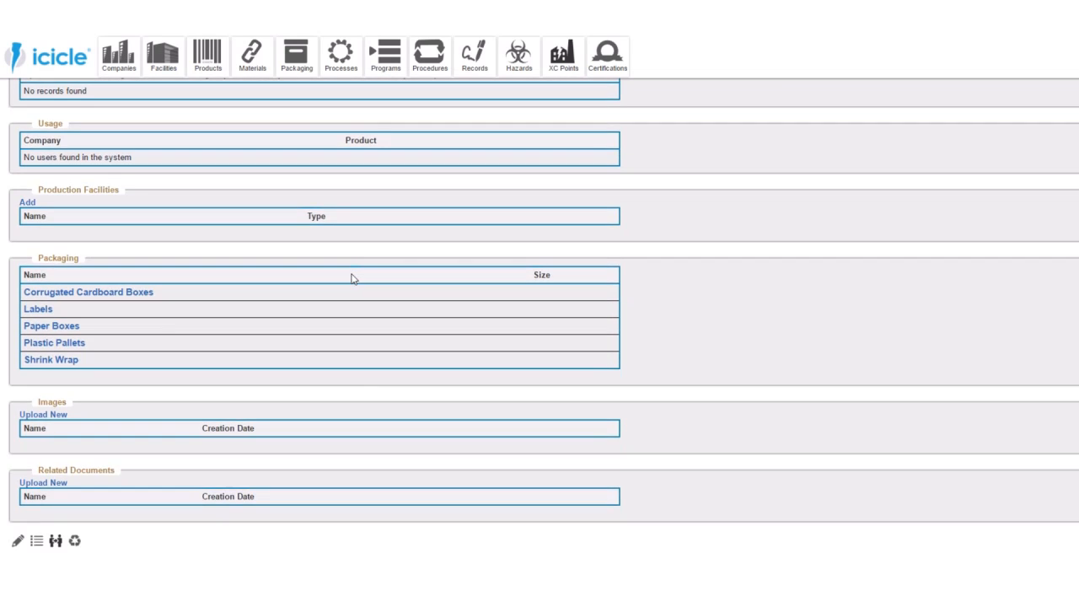
pyautogui.click(25, 204)
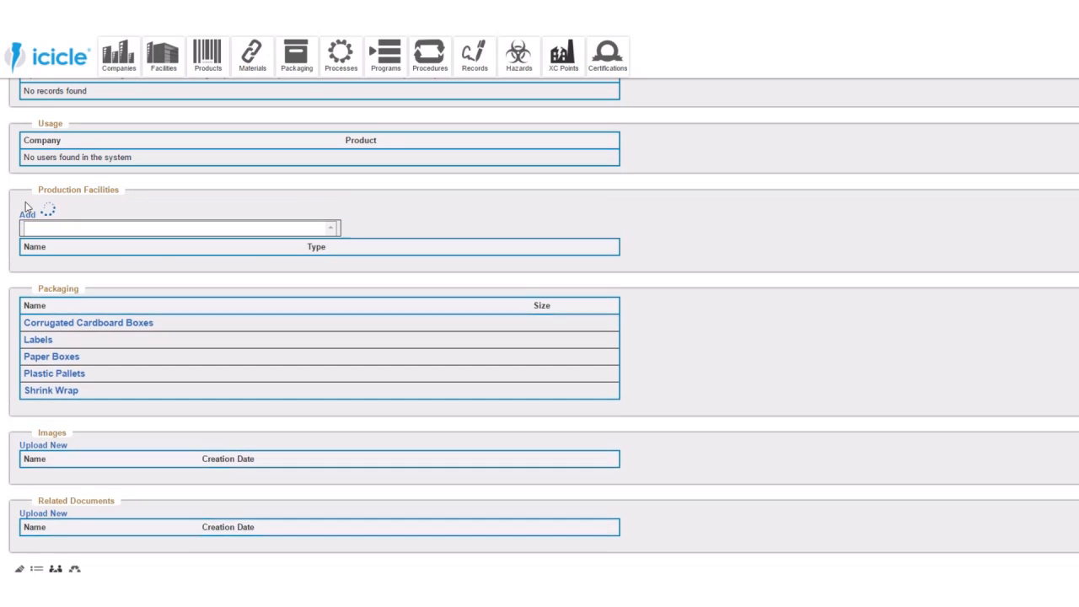
pyautogui.click(47, 219)
pyautogui.click(60, 261)
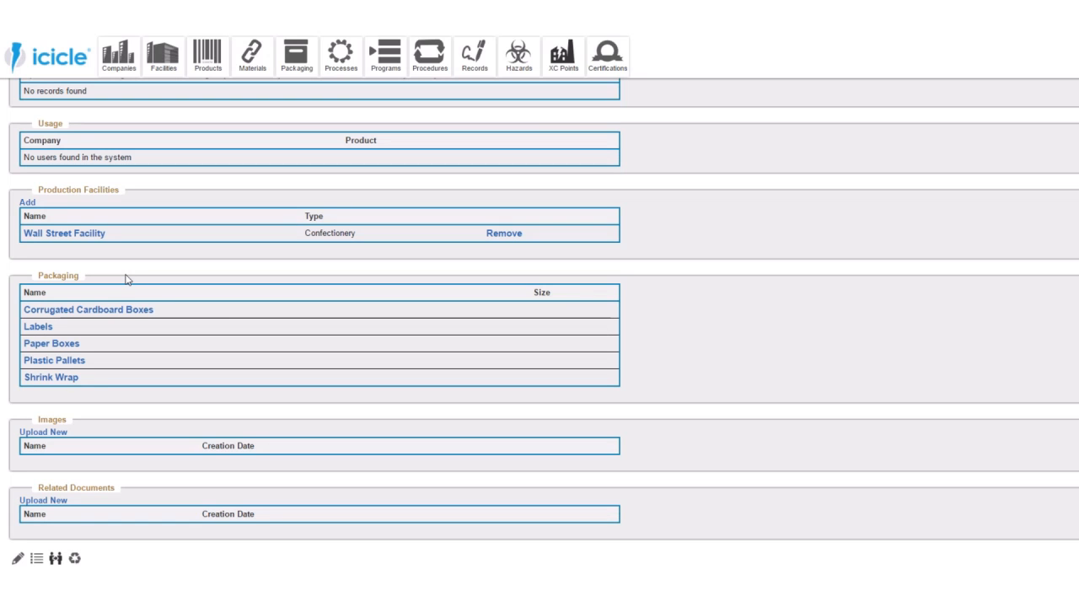
# - Assign the Dark Chocolate Bar product to the HACCP plan My First Plan
pyautogui.scroll(5, 126, 279)
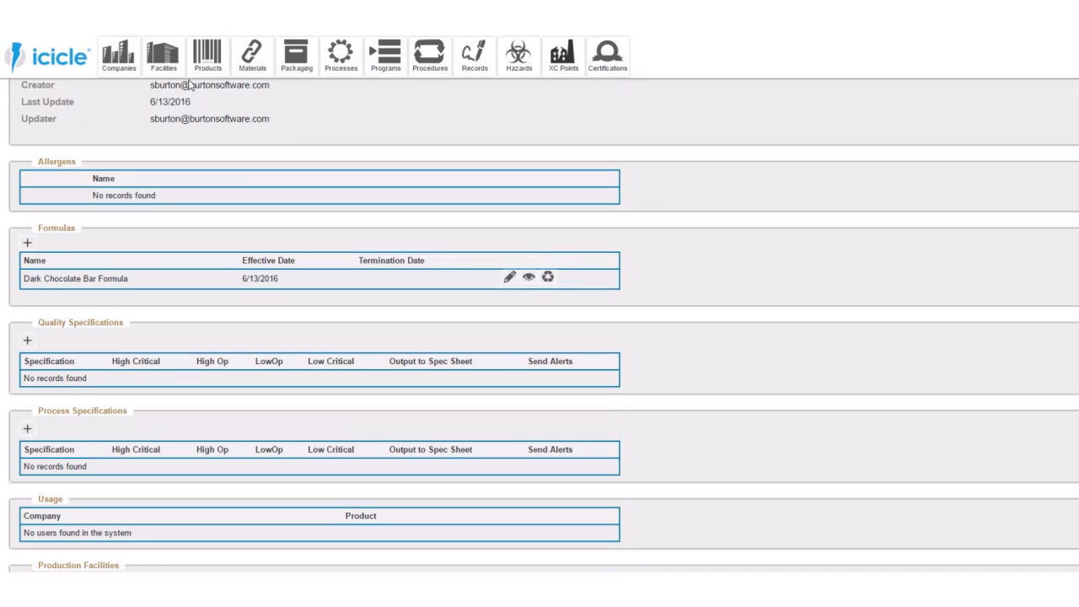
pyautogui.moveTo(164, 54)
pyautogui.click(162, 120)
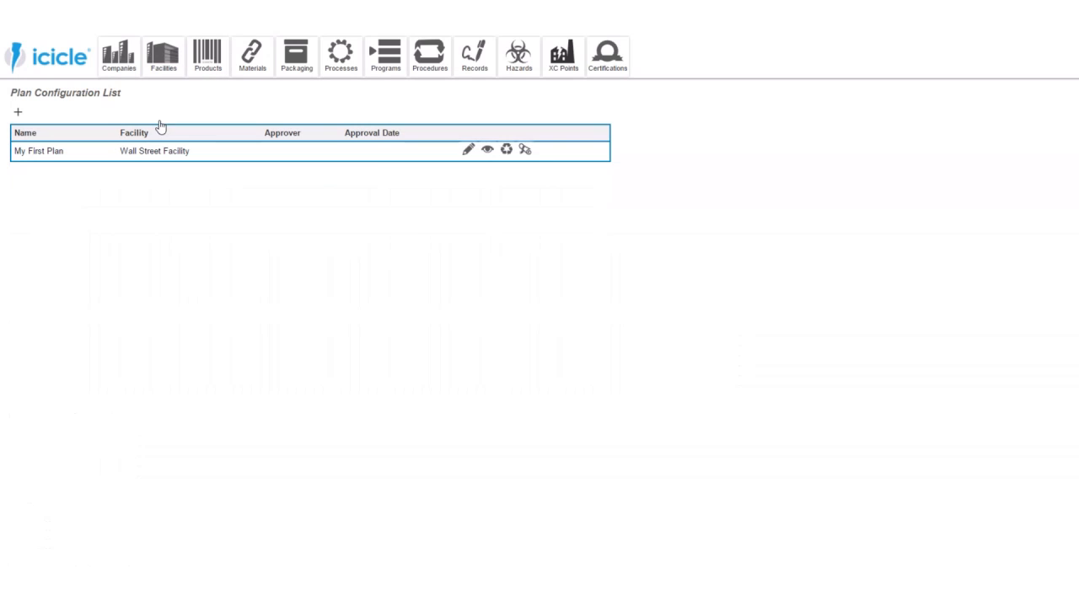
pyautogui.click(468, 149)
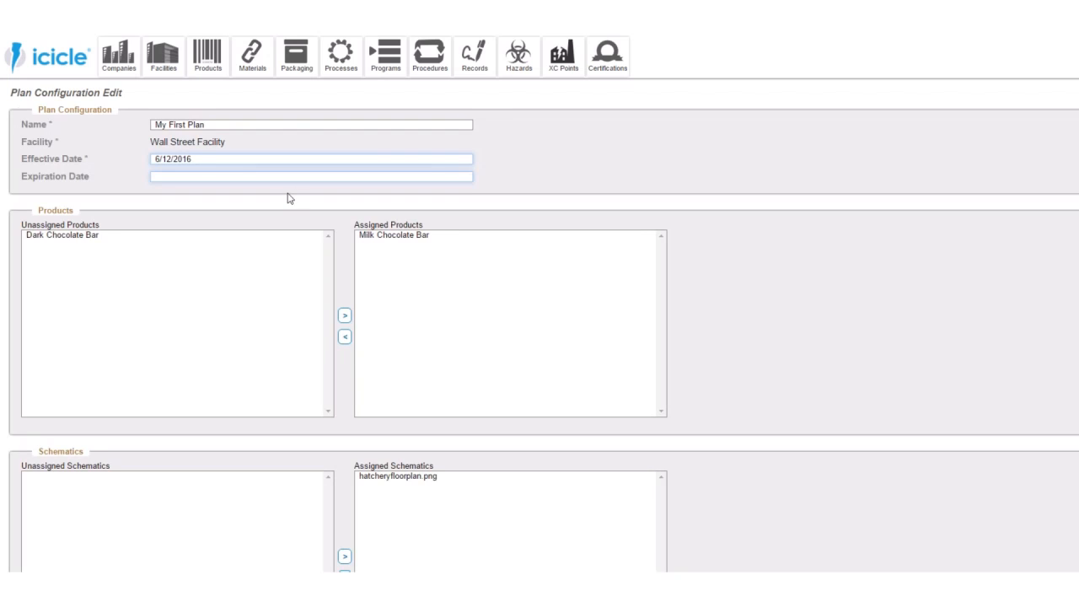
pyautogui.click(108, 236)
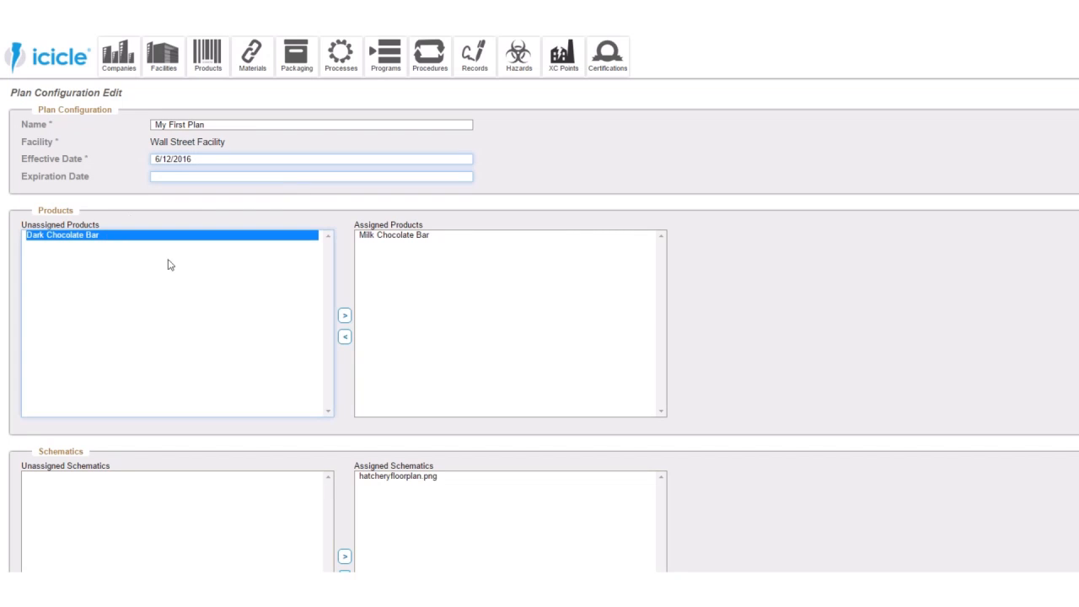
pyautogui.click(345, 315)
pyautogui.scroll(-3, 461, 342)
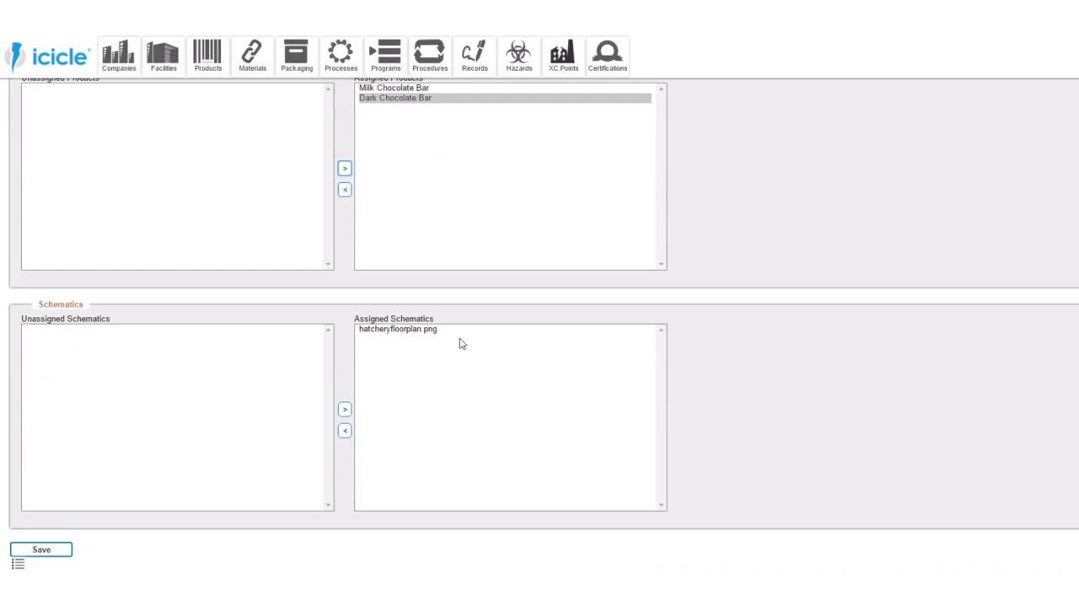